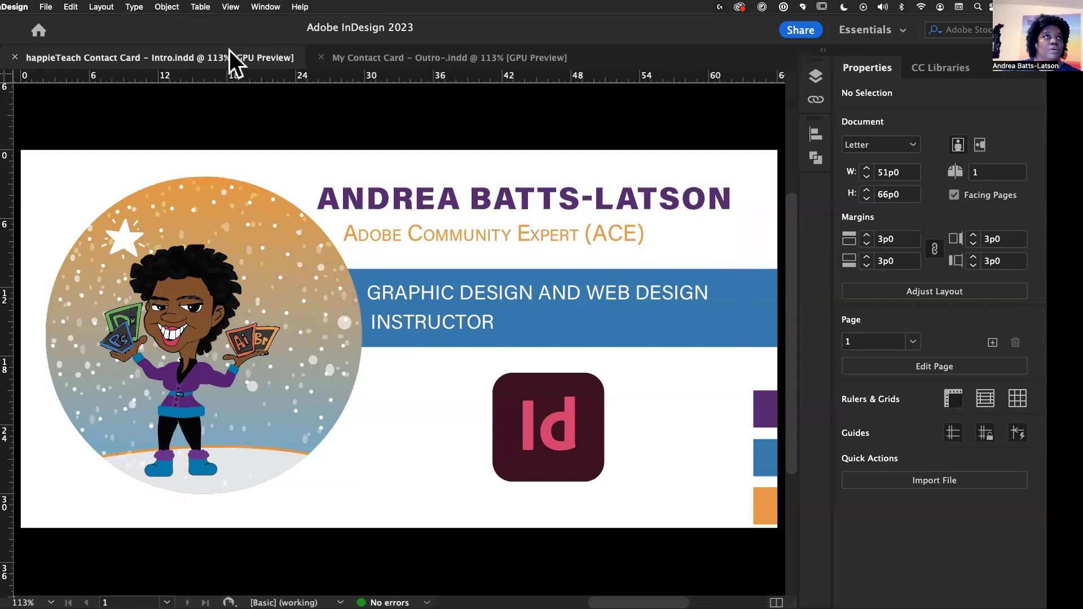
# Step: Create a new print document from the Tabloid preset, 66p0 by 102p0
pyautogui.click(44, 7)
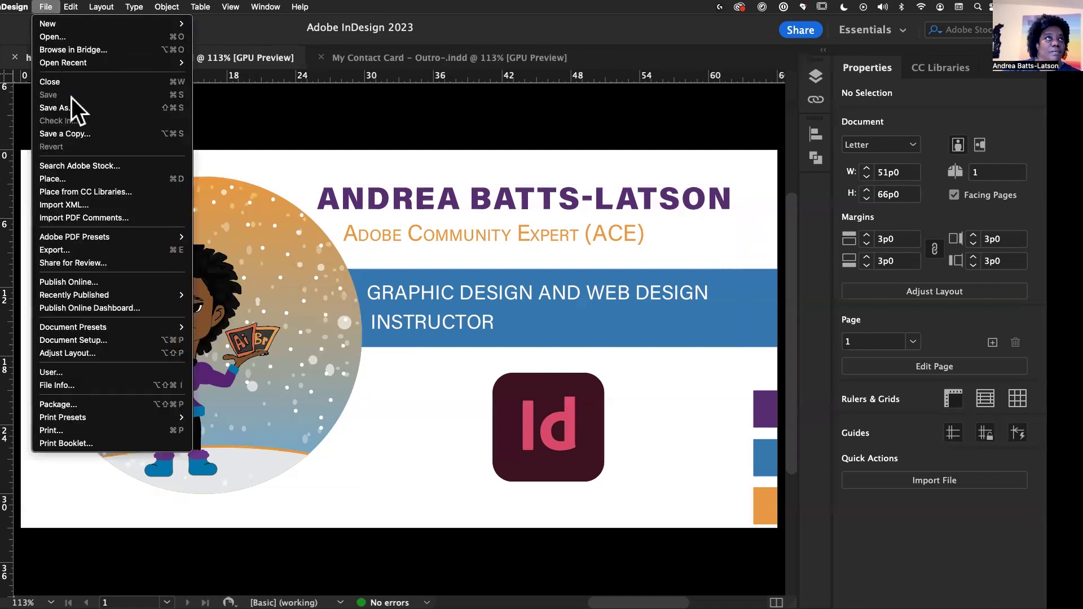
pyautogui.moveTo(63, 27)
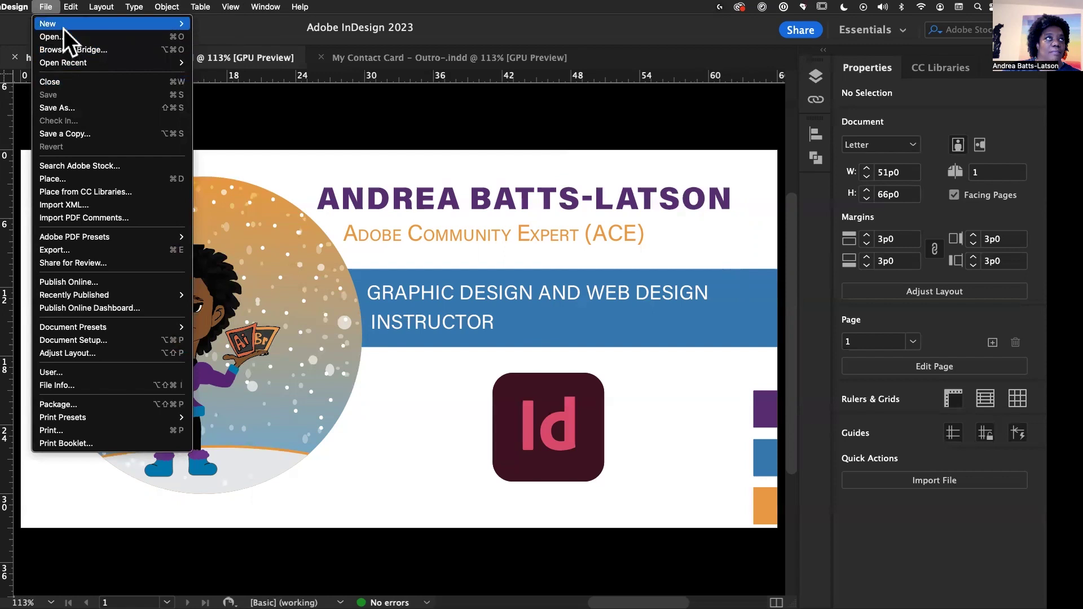
pyautogui.click(206, 25)
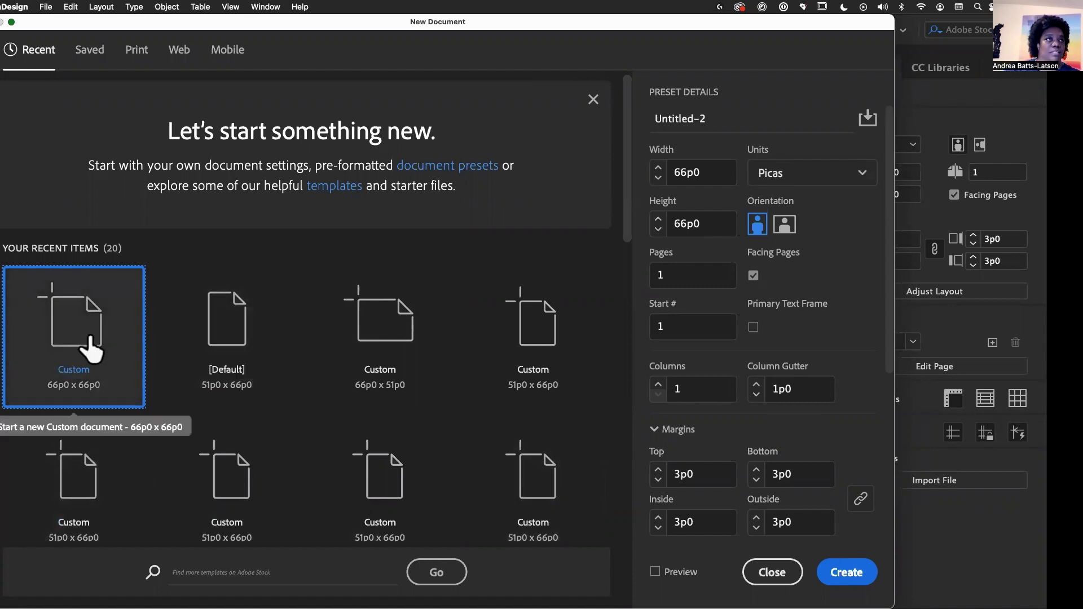
pyautogui.scroll(-10, 89, 339)
pyautogui.scroll(3, 90, 337)
pyautogui.scroll(5, 90, 336)
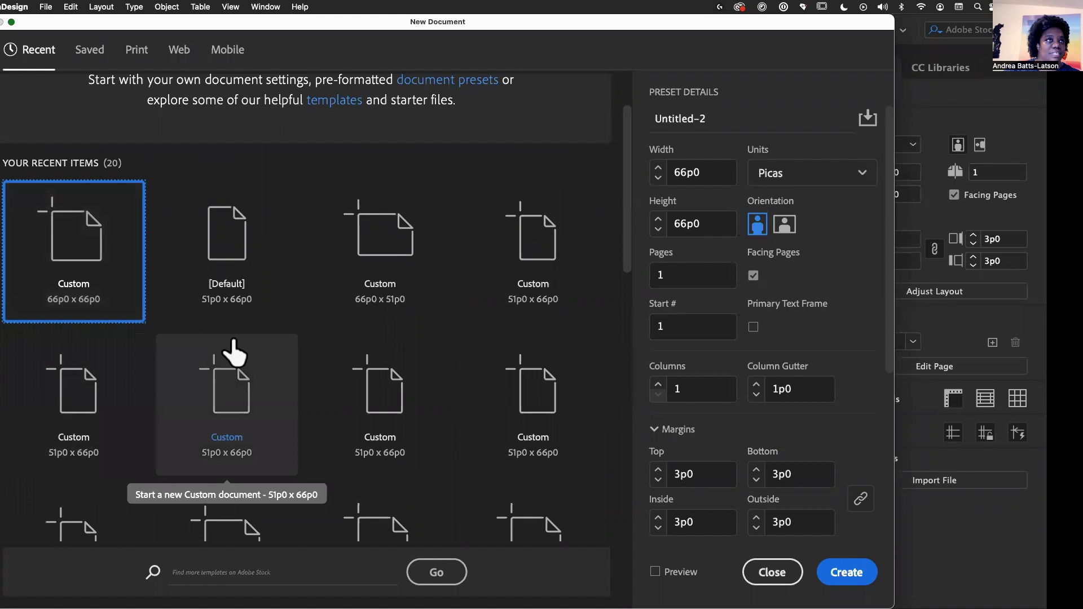
pyautogui.scroll(-1, 235, 354)
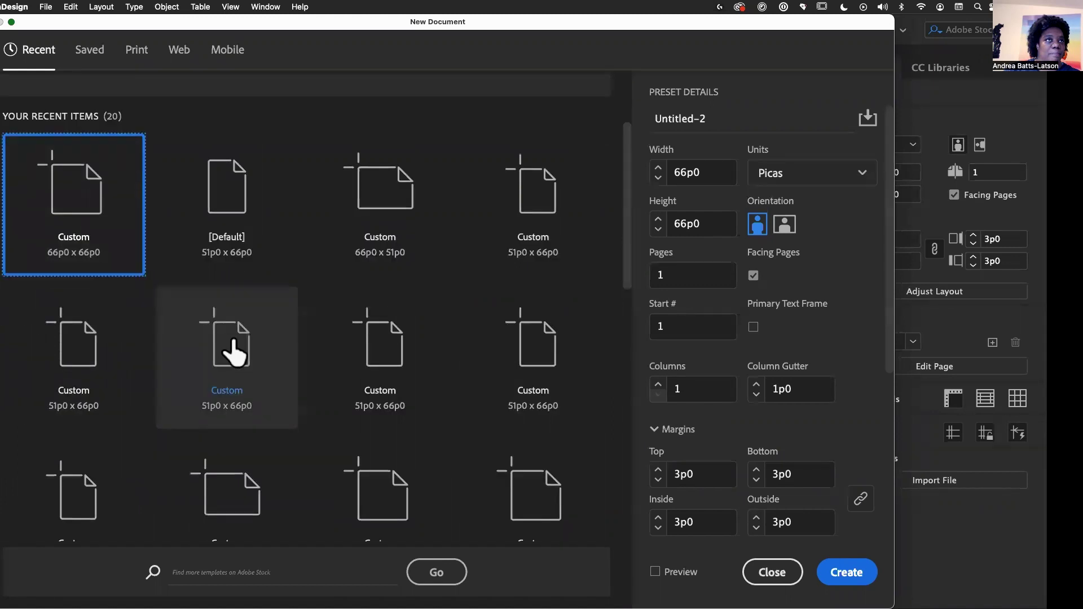
pyautogui.scroll(-6, 232, 341)
pyautogui.scroll(10, 233, 340)
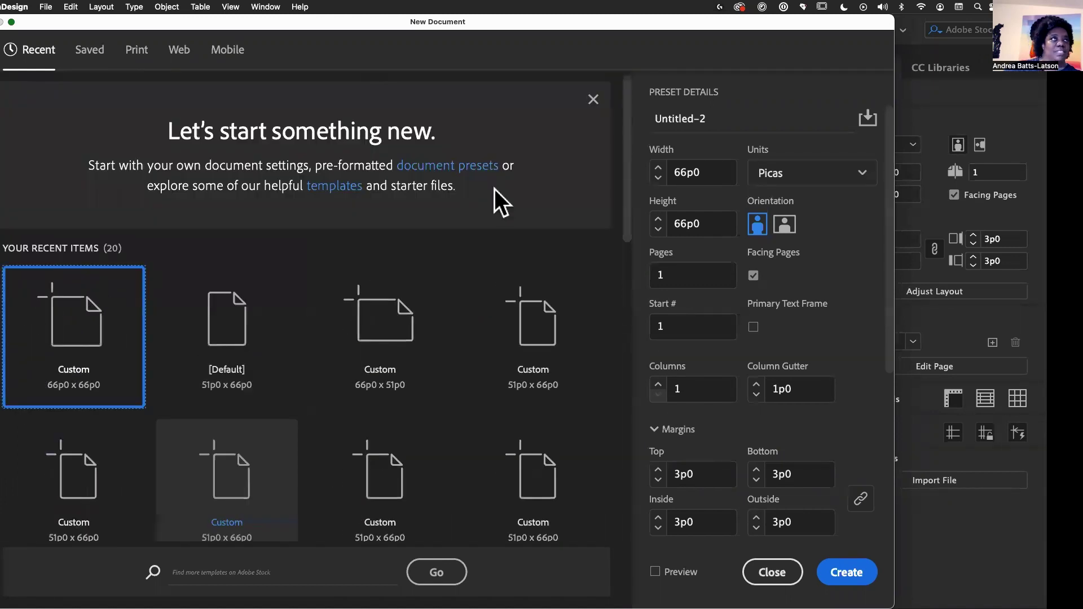
pyautogui.click(140, 54)
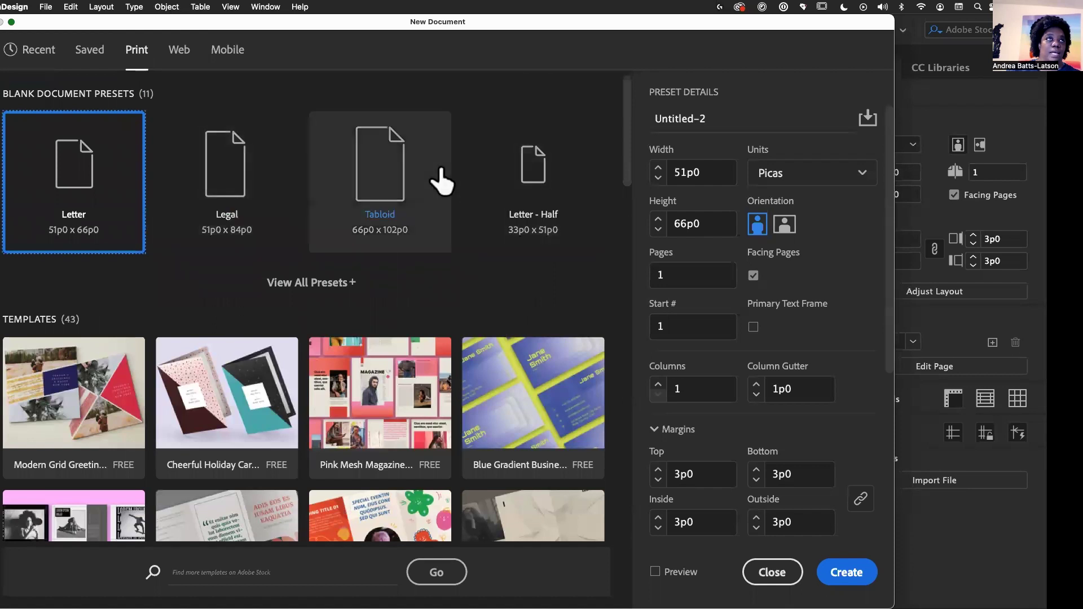
pyautogui.click(394, 181)
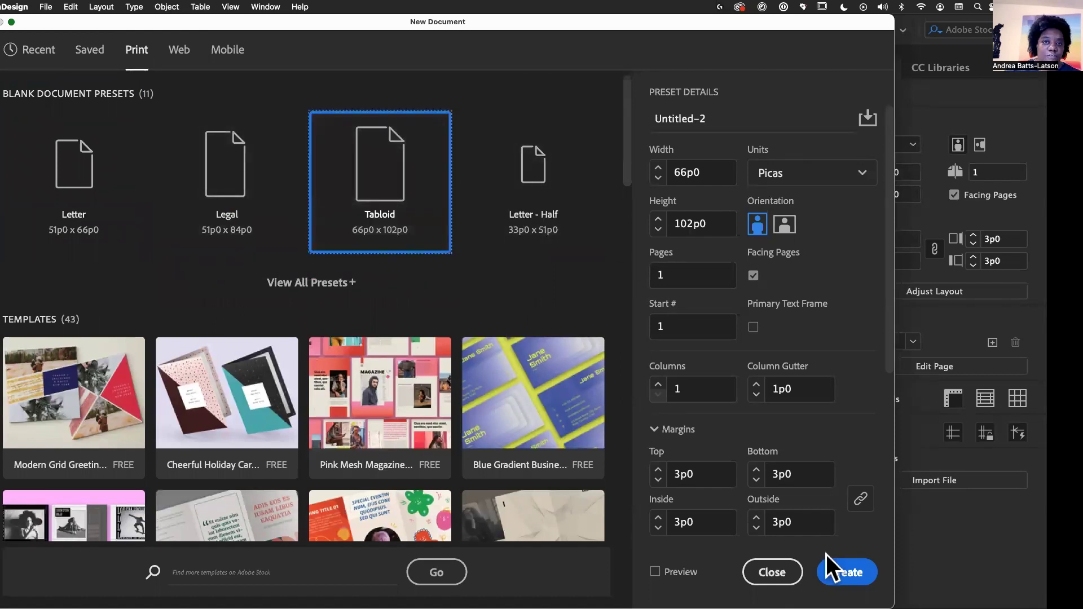
pyautogui.click(846, 573)
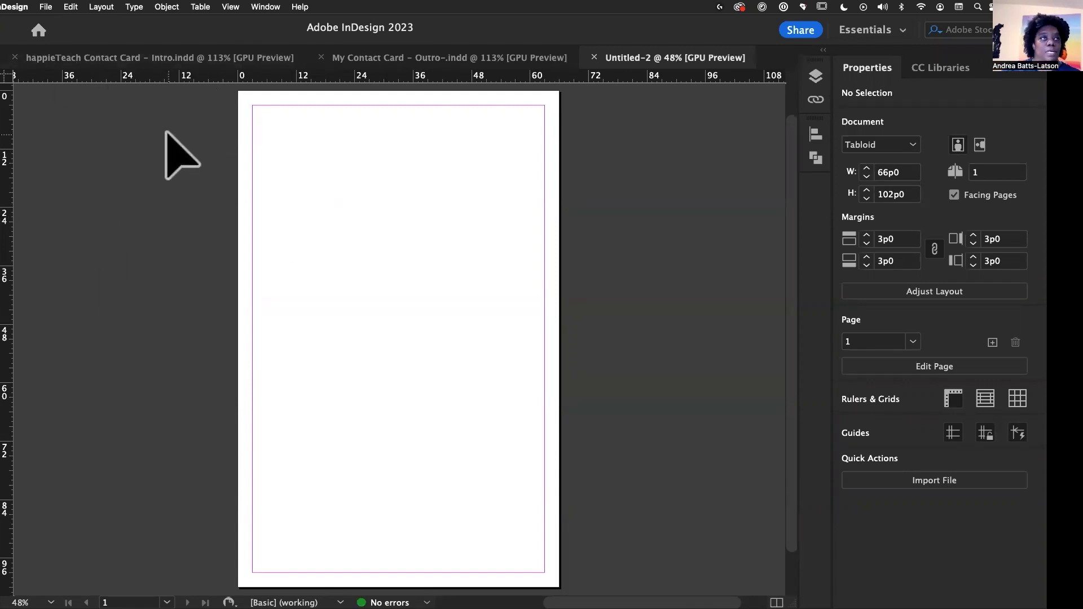
# Step: Load AdobeStock_400566120.jpeg, AdobeStock_228101465.jpeg and AdobeStock_177387542.jpeg from the Downloads folder for placing
pyautogui.click(44, 8)
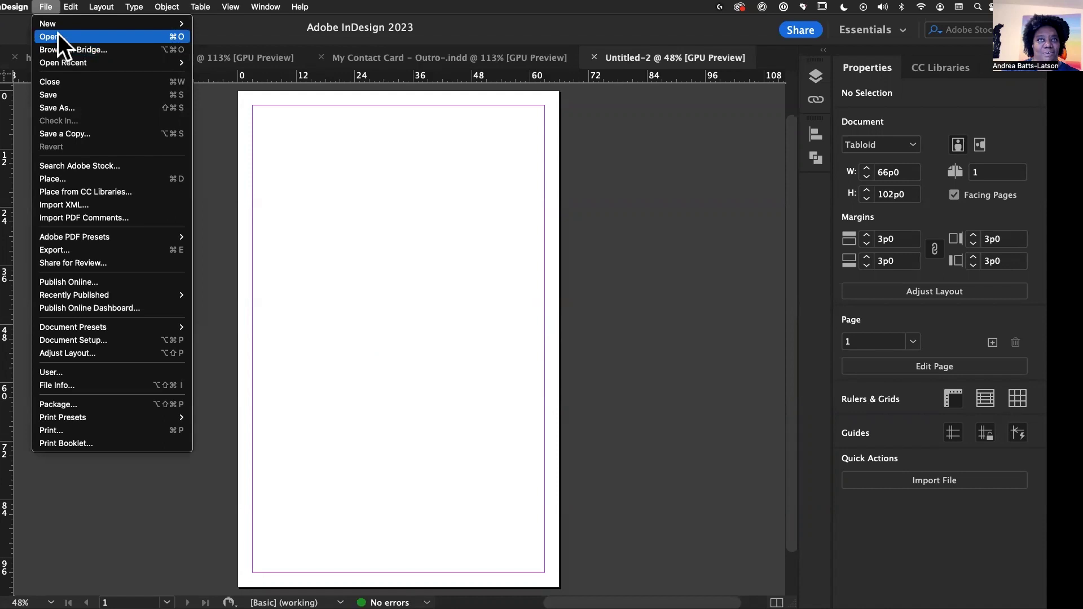
pyautogui.click(85, 181)
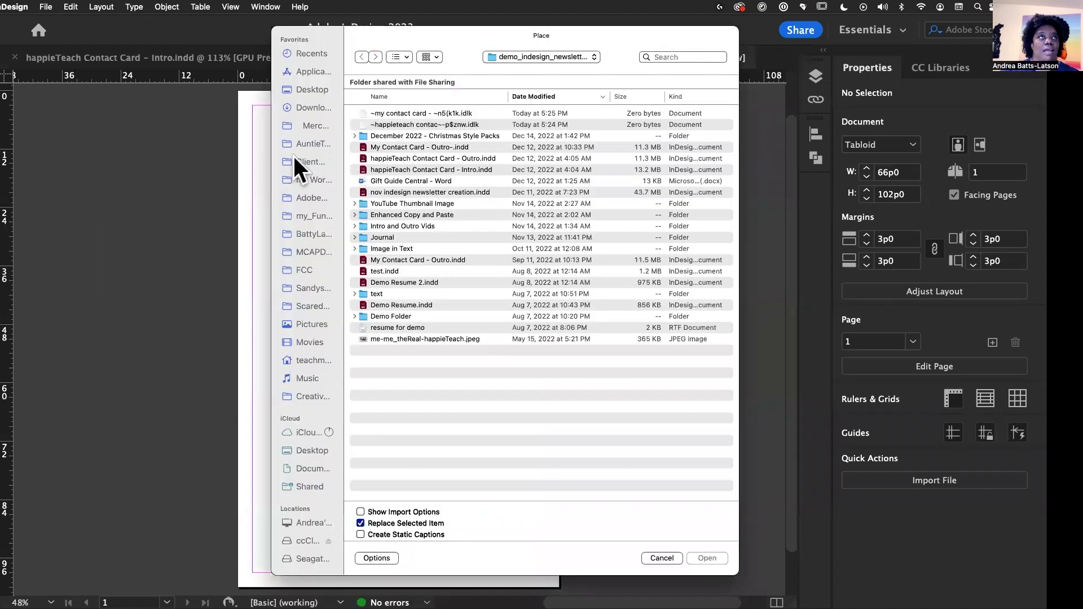
pyautogui.click(309, 107)
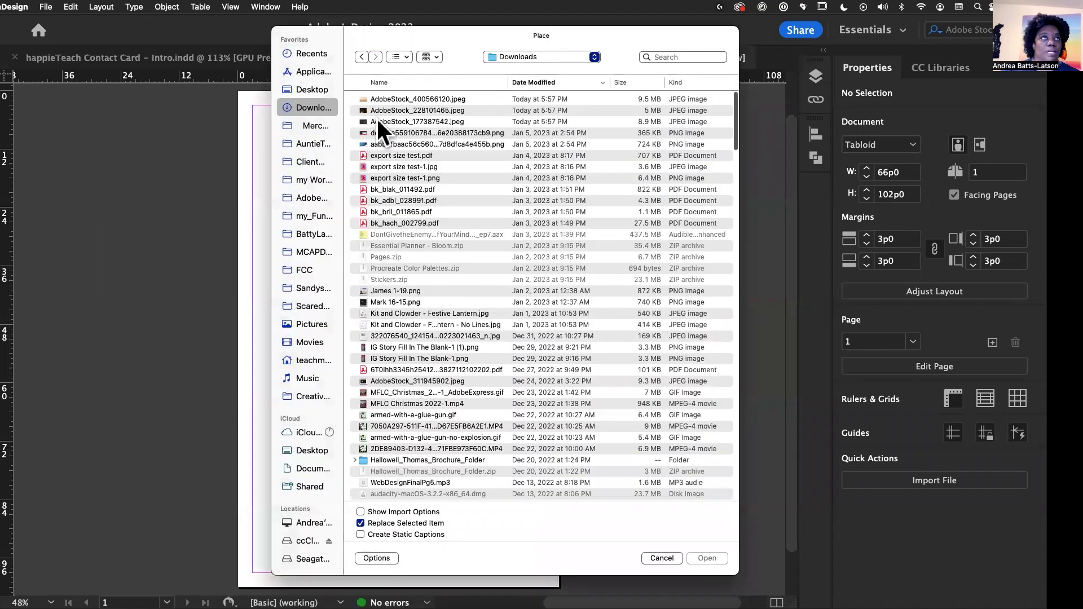
pyautogui.click(396, 99)
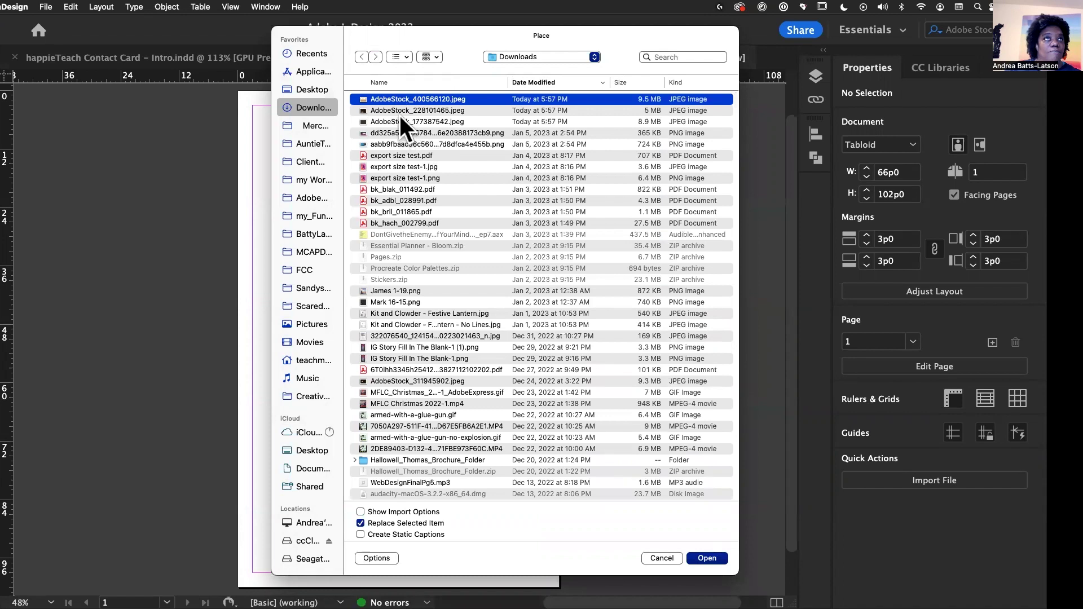
pyautogui.keyDown('shift'); pyautogui.click(399, 117); pyautogui.keyUp('shift')
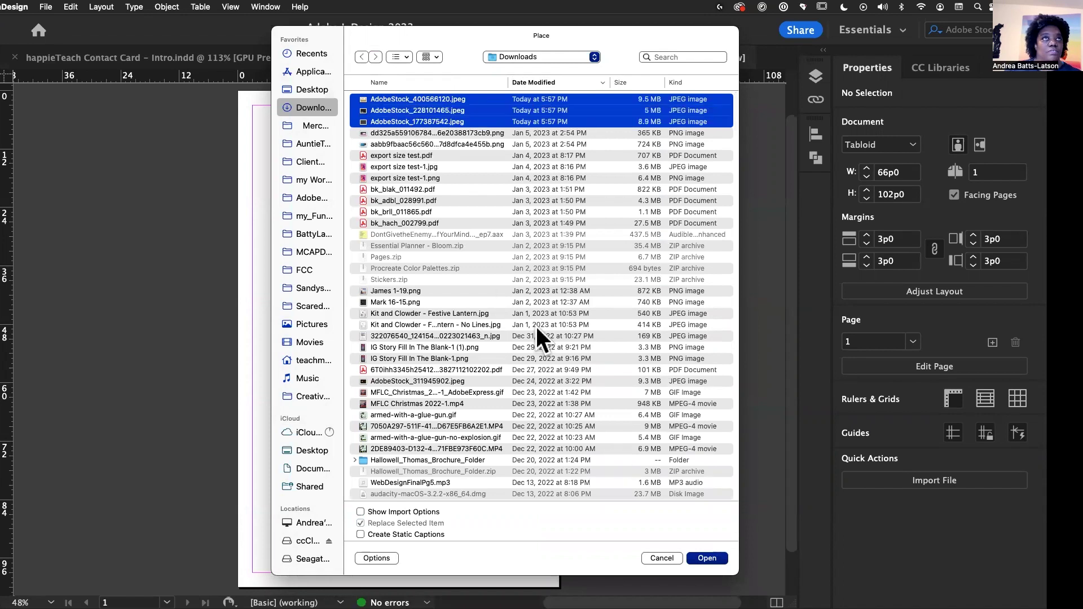
pyautogui.click(702, 555)
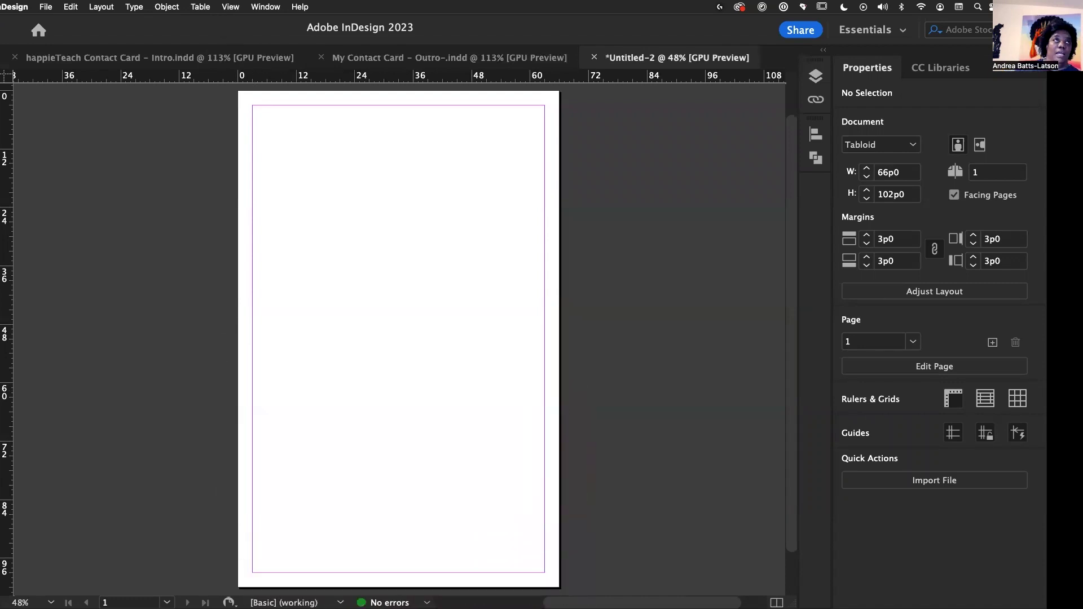
# Step: Place the snowflake image at full size, and the champagne and gold glitter images across the page width near its upper edge
pyautogui.click(238, 159)
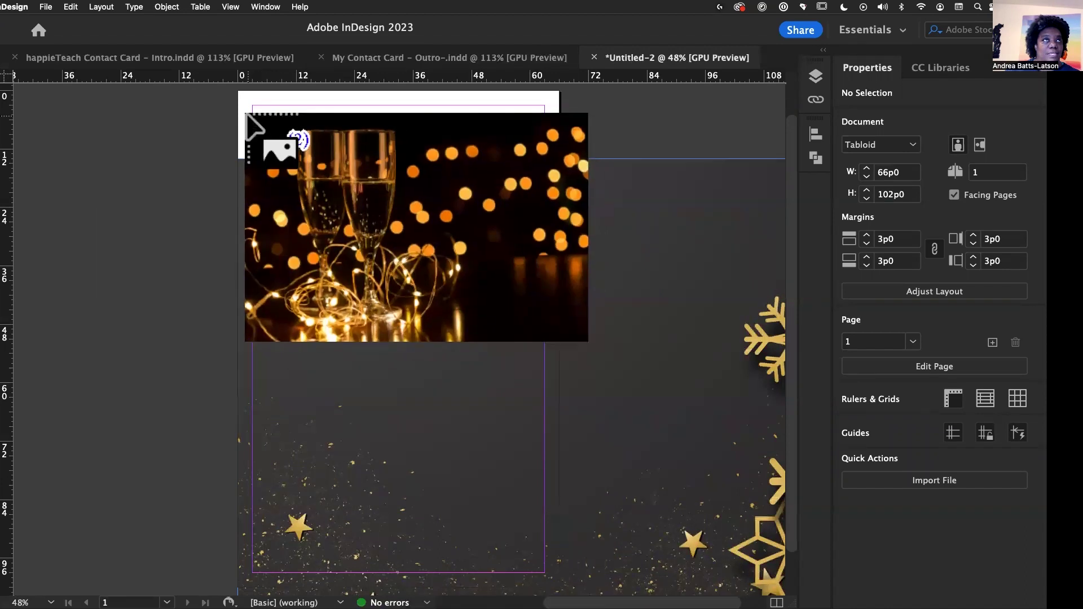
pyautogui.moveTo(238, 111); pyautogui.dragTo(567, 242)
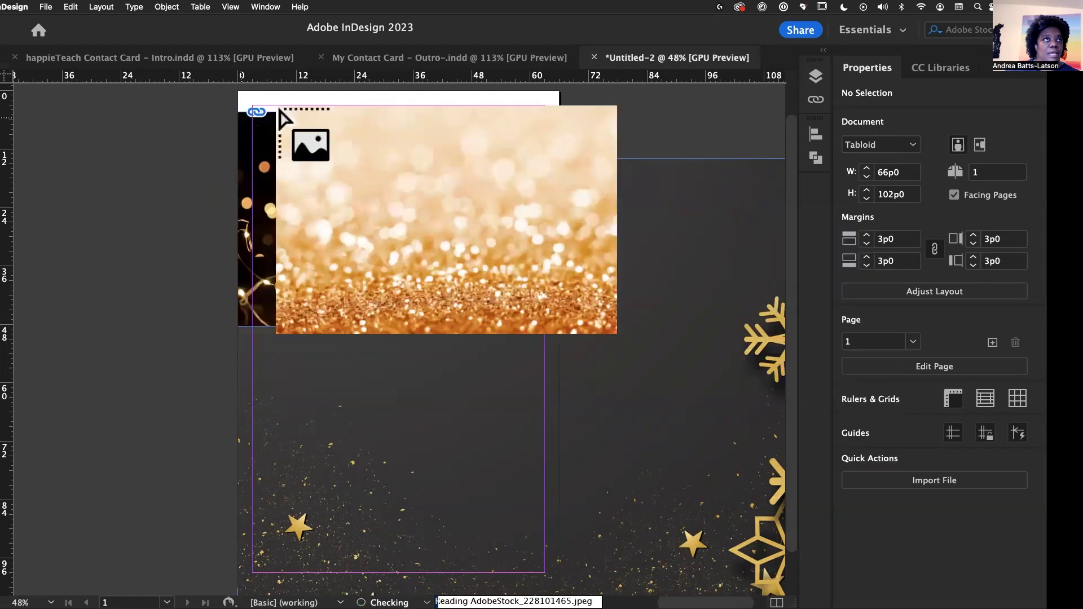
pyautogui.moveTo(243, 95); pyautogui.dragTo(571, 277)
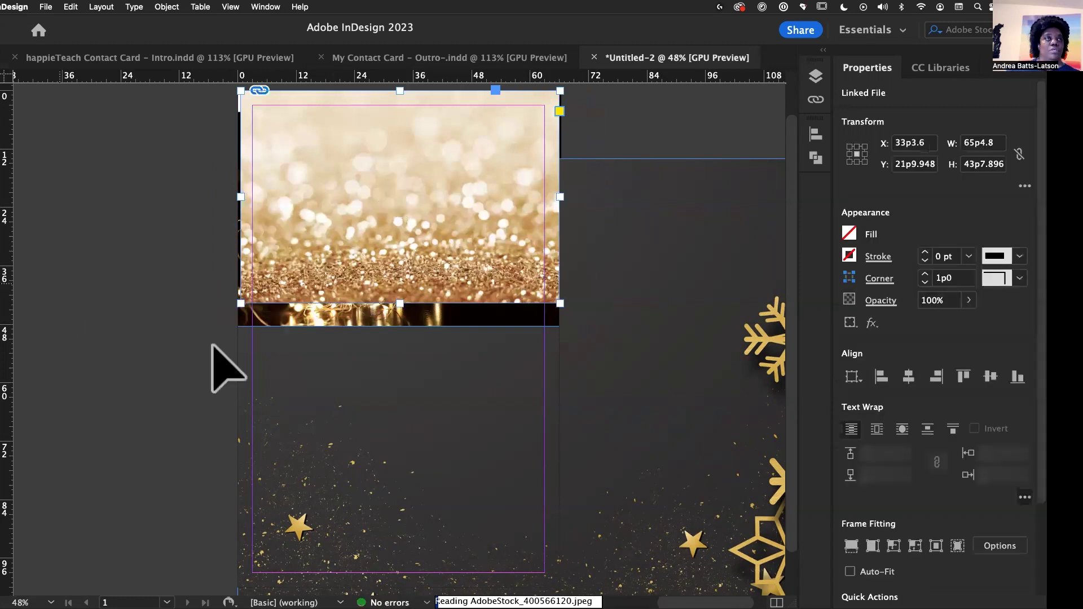
# Step: Shrink the oversized snowflake image's frame around its centre to about 74p3 by 48p4
pyautogui.click(404, 428)
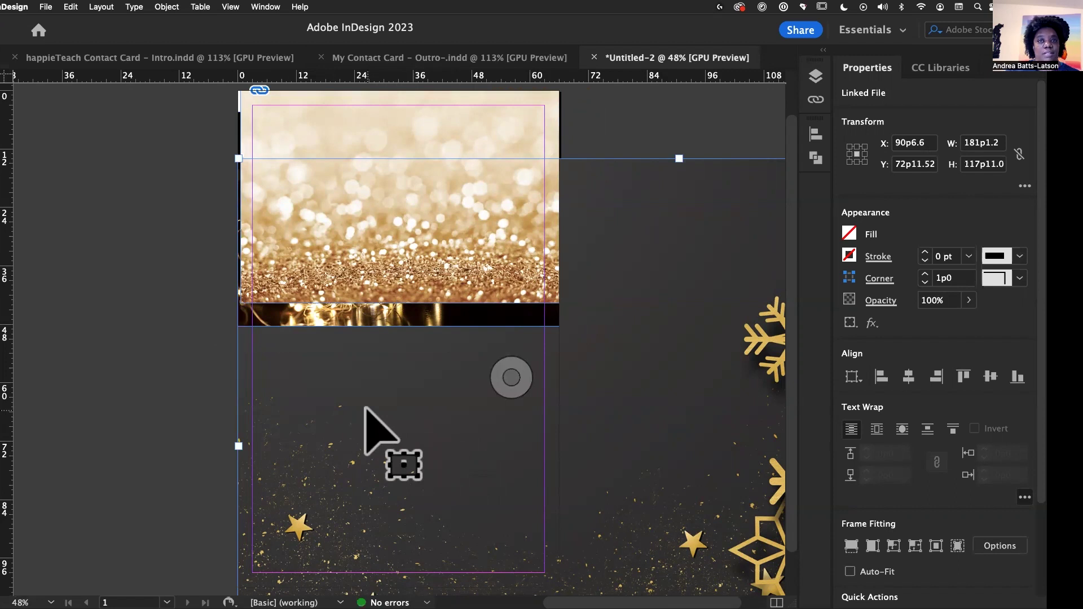
pyautogui.hscroll(3, 525, 416)
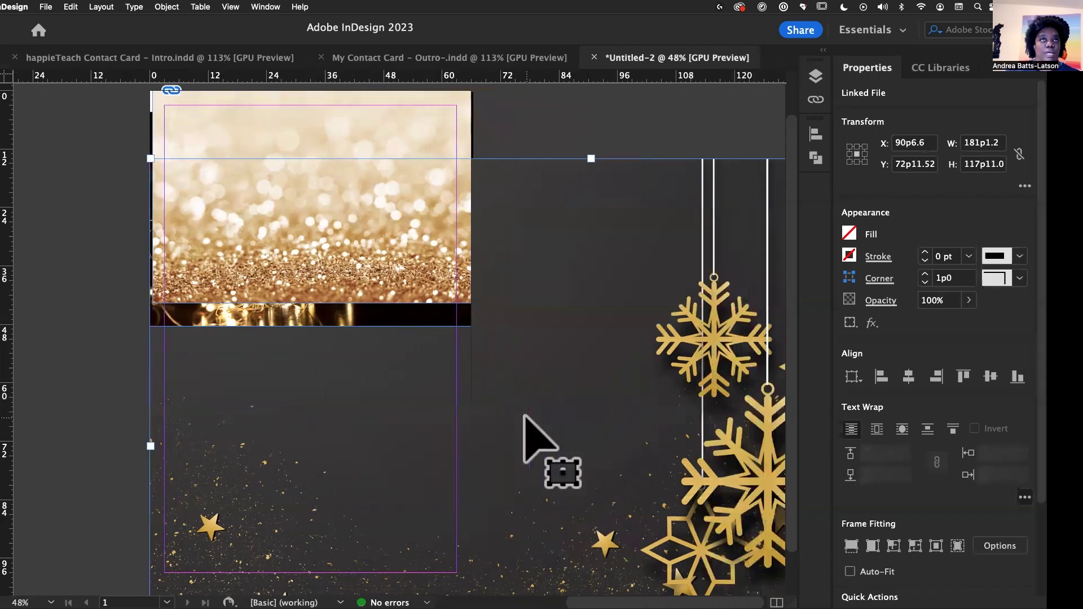
pyautogui.hscroll(1, 524, 416)
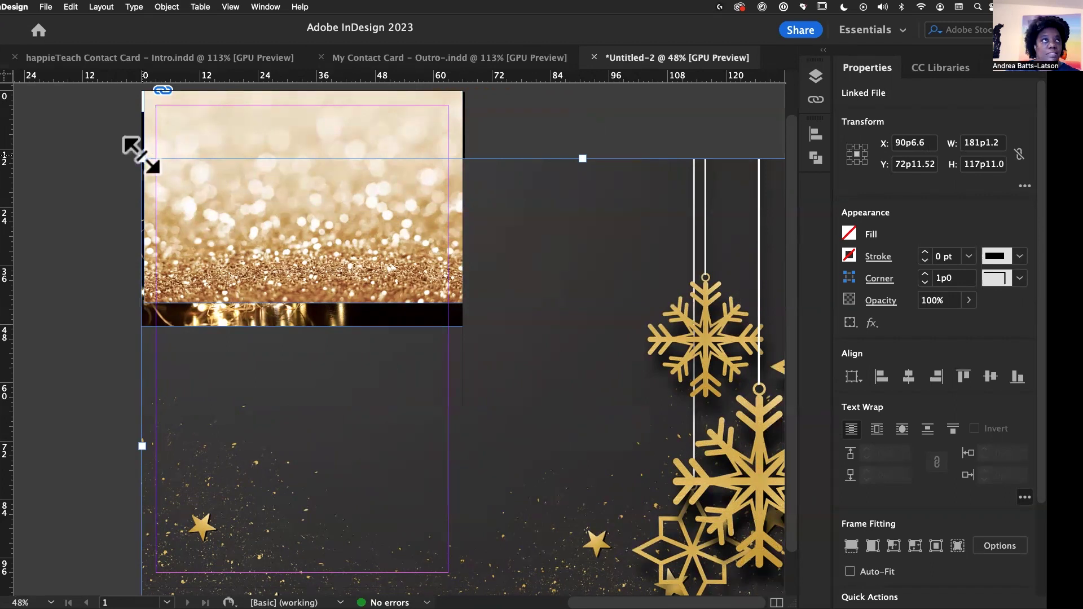
pyautogui.moveTo(142, 159); pyautogui.dragTo(640, 333)
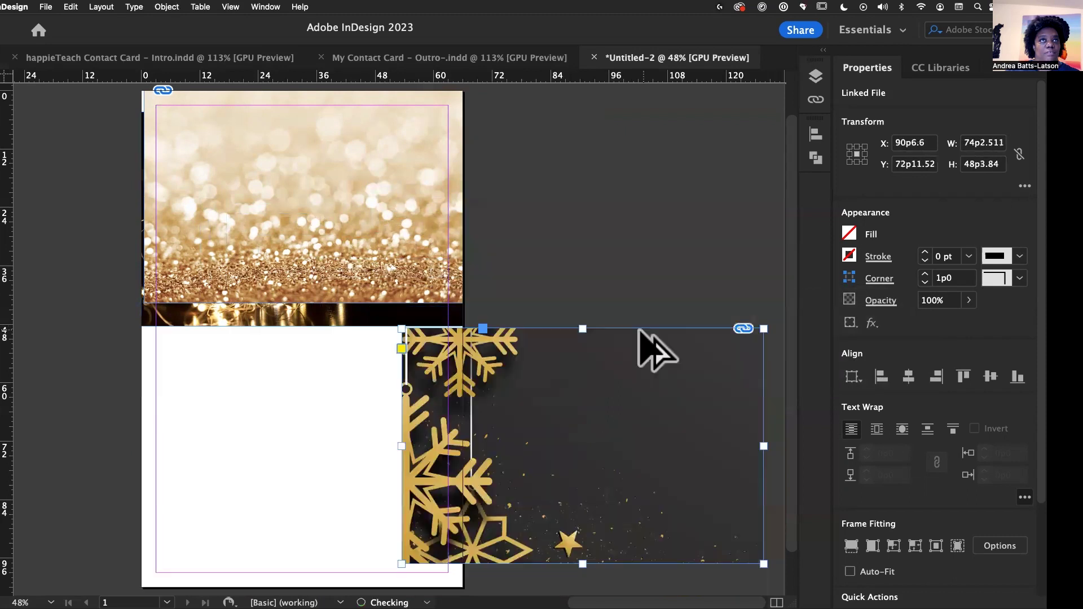
# Step: Move the snowflake frame onto the lower half of the page against its left edge and reduce it to about 61p7 by 40p1
pyautogui.moveTo(628, 418); pyautogui.dragTo(370, 424)
pyautogui.moveTo(261, 430)
pyautogui.mouseDown()
pyautogui.moveTo(250, 433)
pyautogui.moveTo(263, 432)
pyautogui.mouseUp()
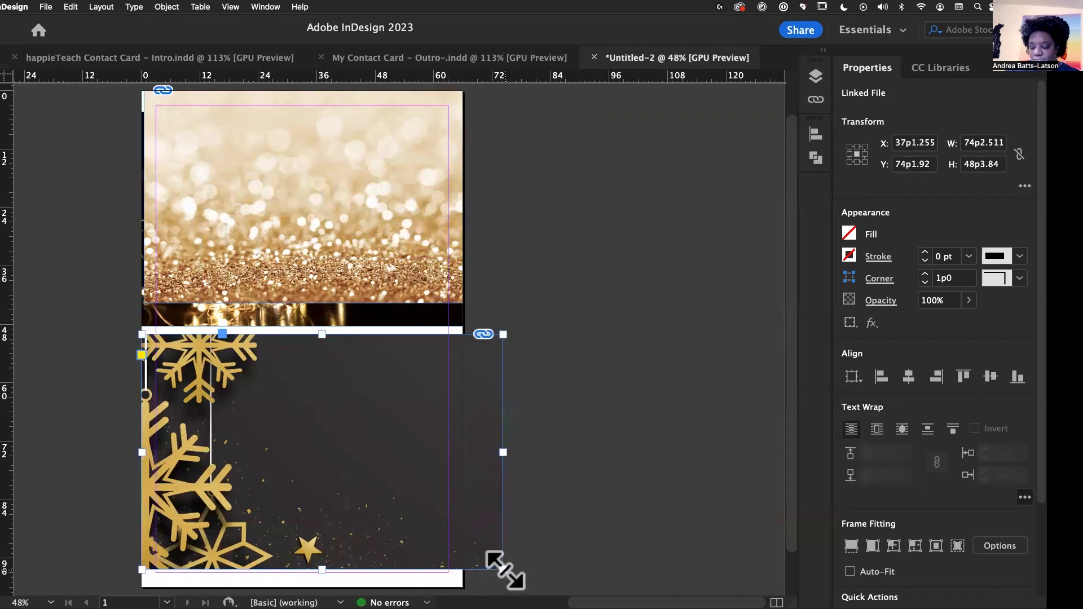
pyautogui.moveTo(502, 569); pyautogui.dragTo(378, 547)
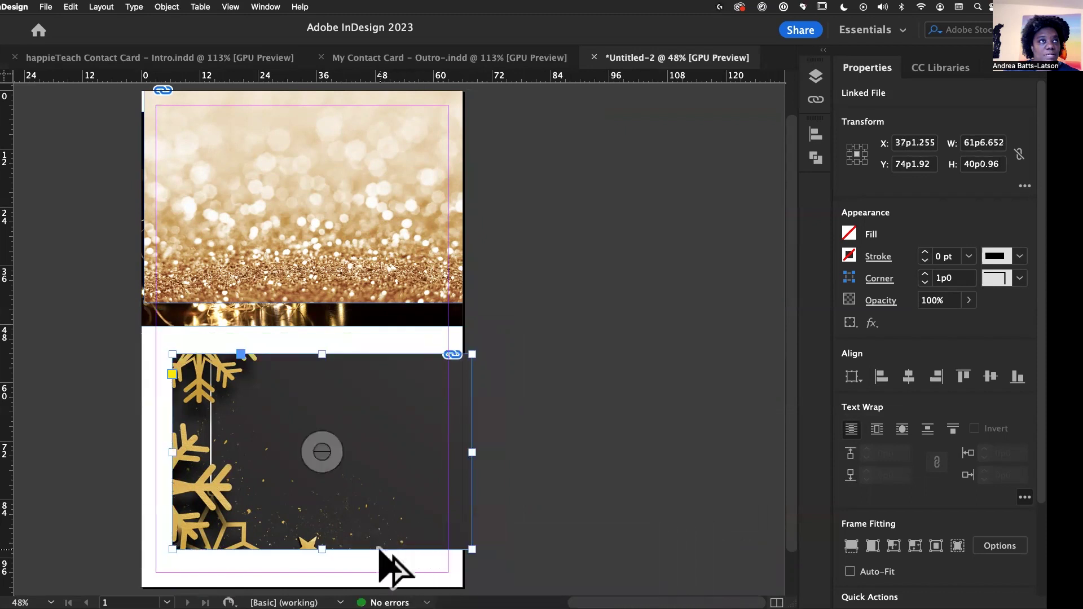
pyautogui.moveTo(390, 418); pyautogui.dragTo(369, 399)
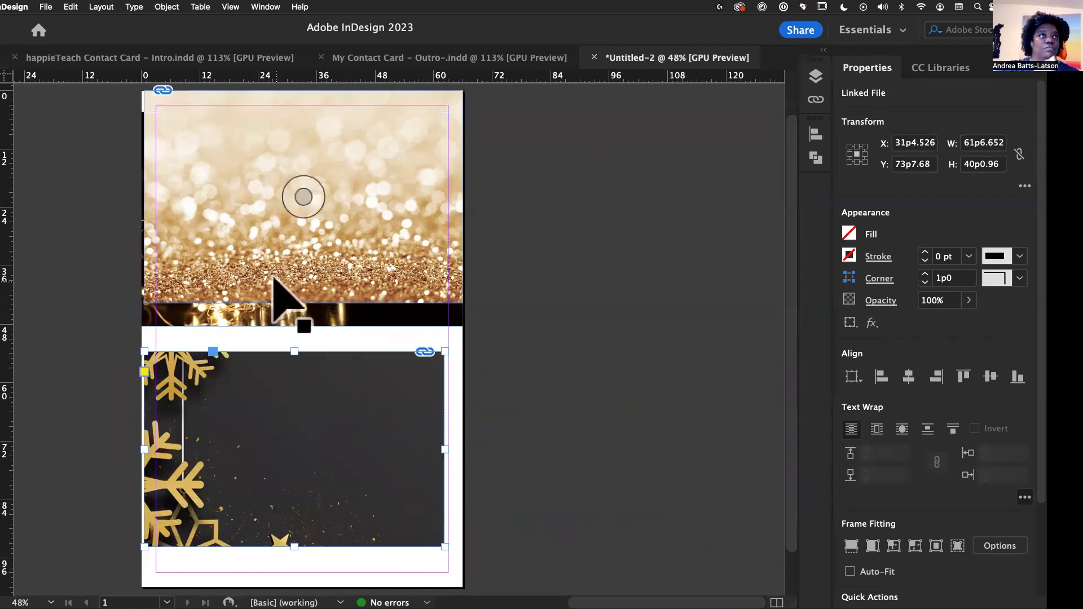
# Step: Clear the page by moving the snowflake, gold glitter and champagne images onto the pasteboard right of it
pyautogui.moveTo(373, 386); pyautogui.dragTo(704, 355)
pyautogui.moveTo(336, 192); pyautogui.dragTo(711, 467)
pyautogui.scroll(-1, 423, 333)
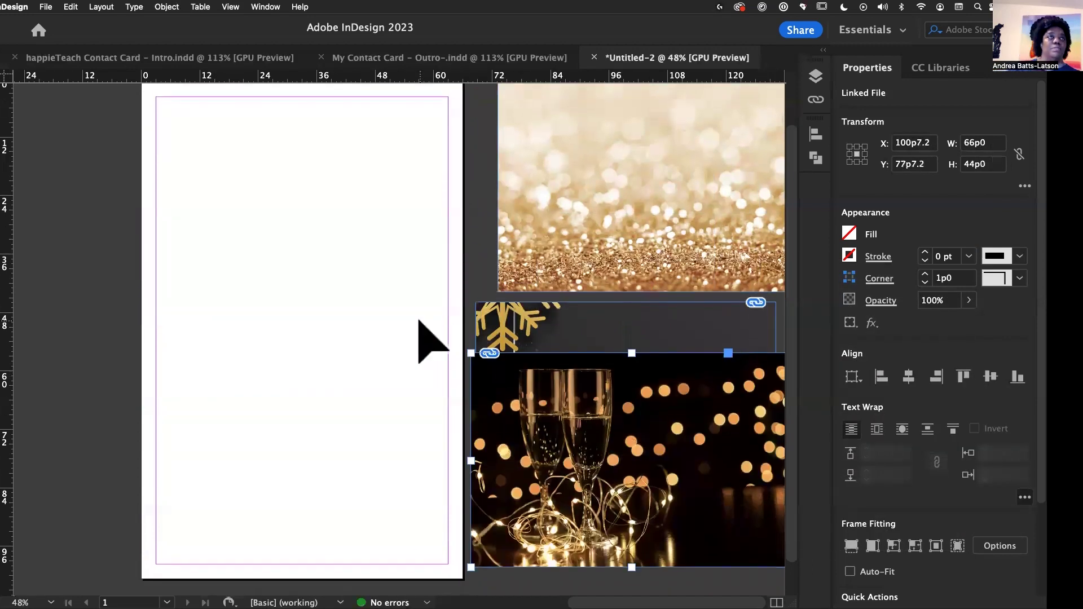
pyautogui.scroll(1, 419, 320)
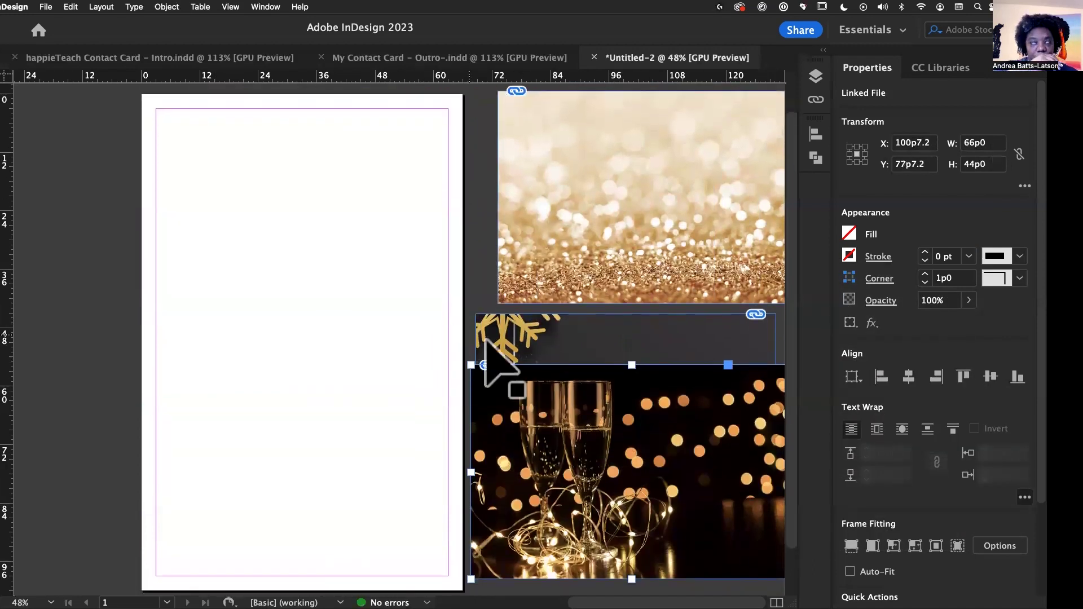
pyautogui.scroll(3, 525, 361)
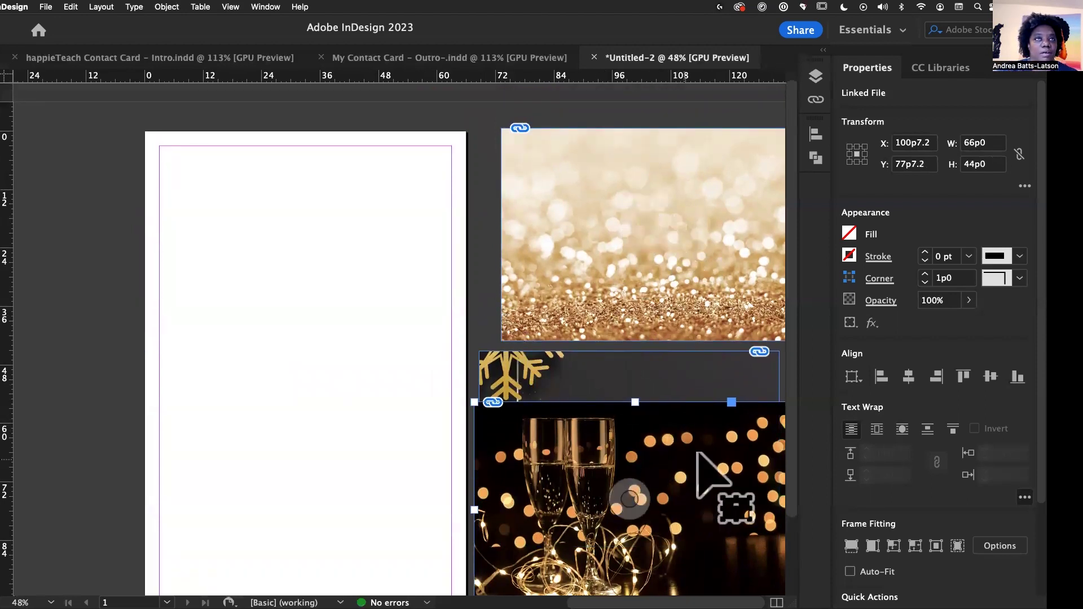
# Step: Move the snowflake frame back onto the page against its left edge and fill the frame proportionally with its image
pyautogui.click(632, 263)
pyautogui.click(621, 362)
pyautogui.moveTo(622, 366); pyautogui.dragTo(311, 239)
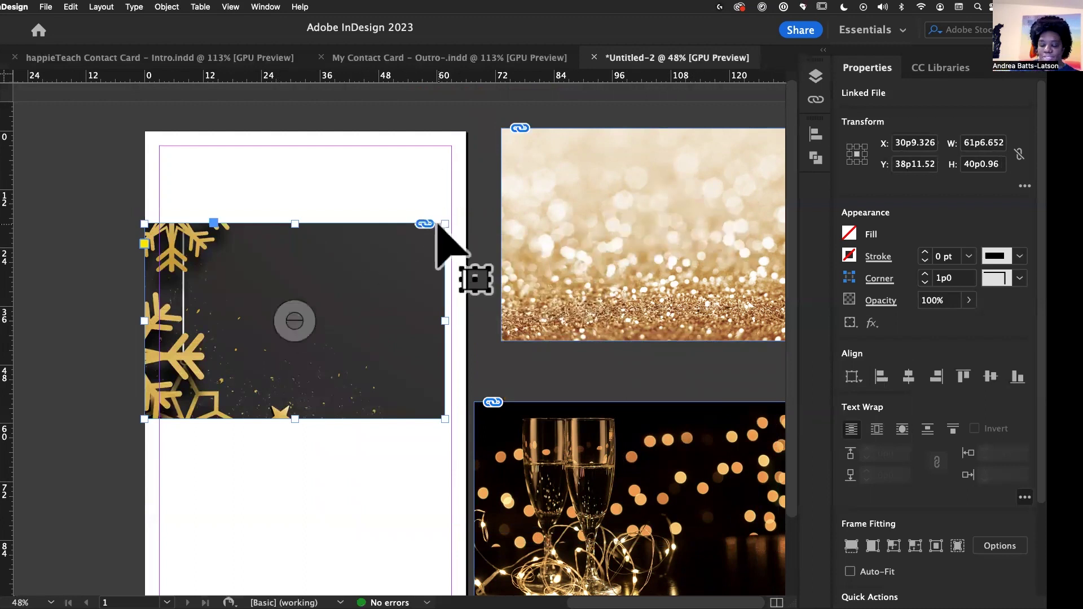
pyautogui.rightClick(306, 264)
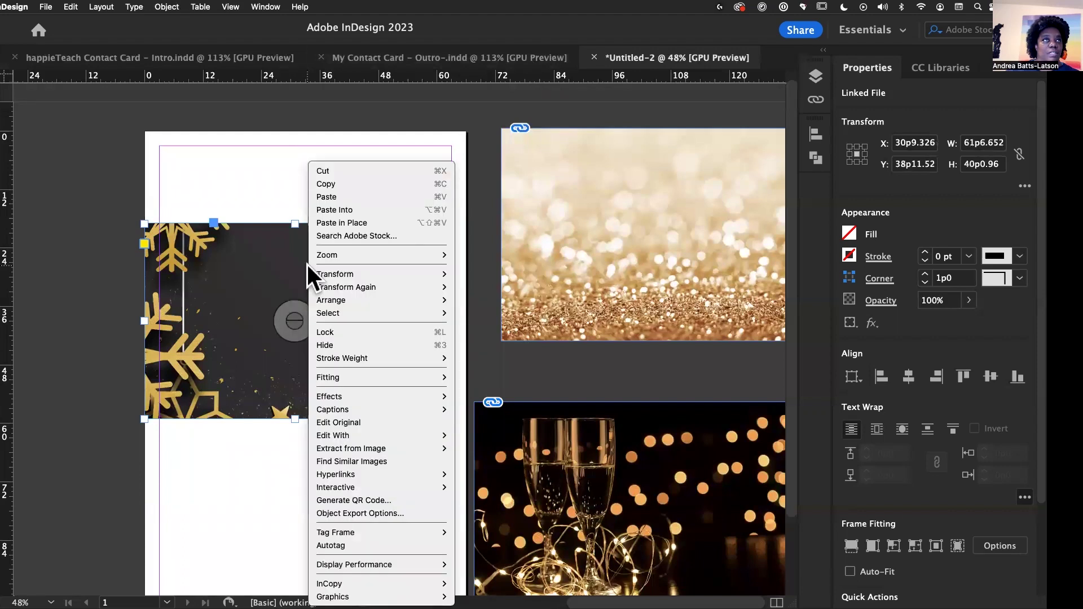
pyautogui.moveTo(342, 378)
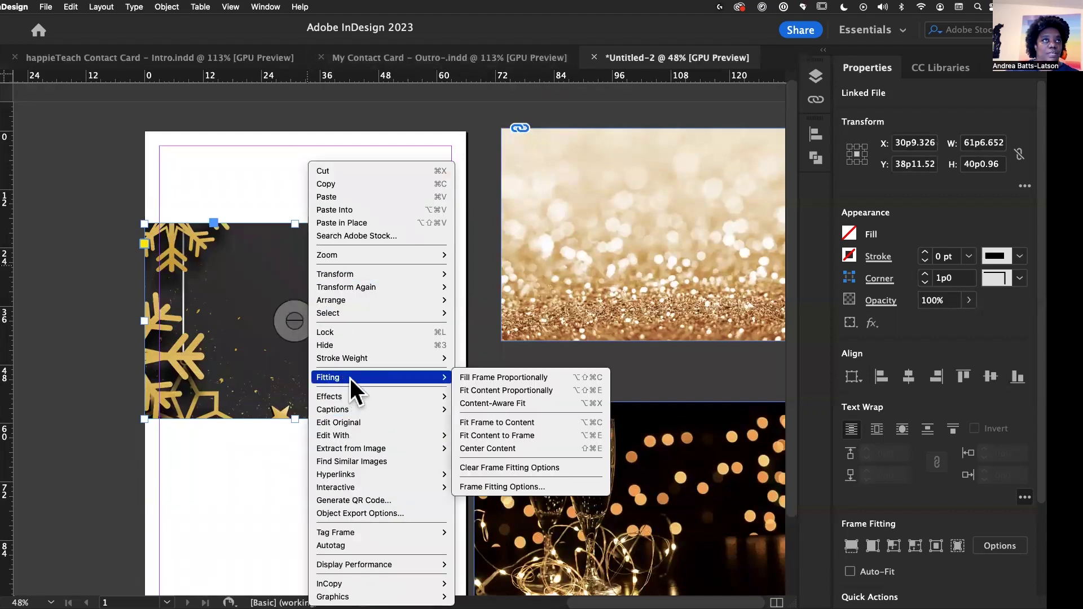
pyautogui.click(536, 382)
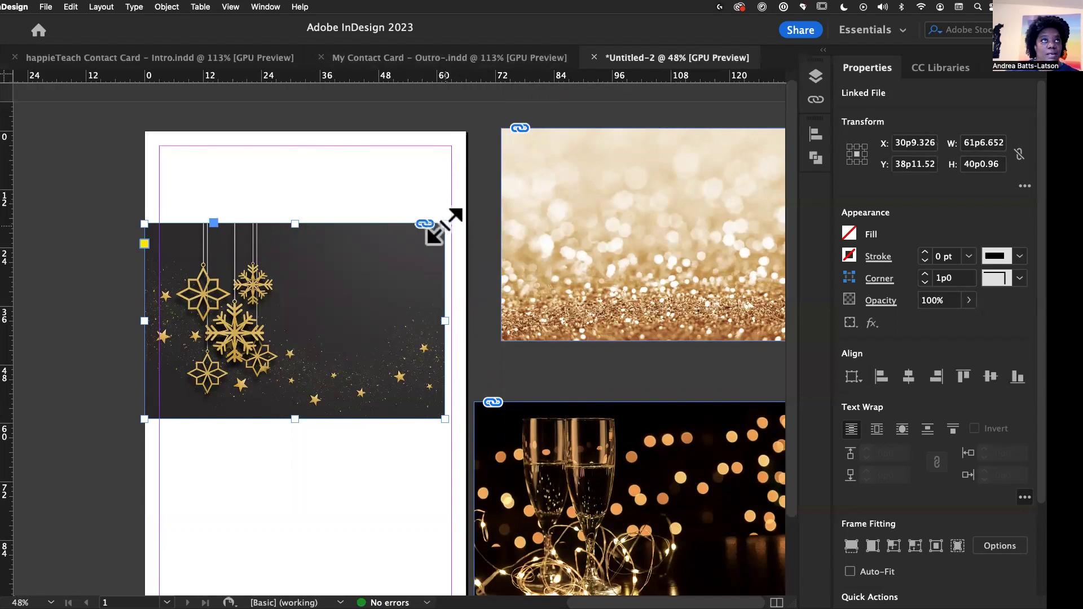
# Step: Enlarge the snowflake frame to the page width, about 66p0 by 43p0, and move it to the page's upper edge
pyautogui.moveTo(444, 224); pyautogui.dragTo(467, 209)
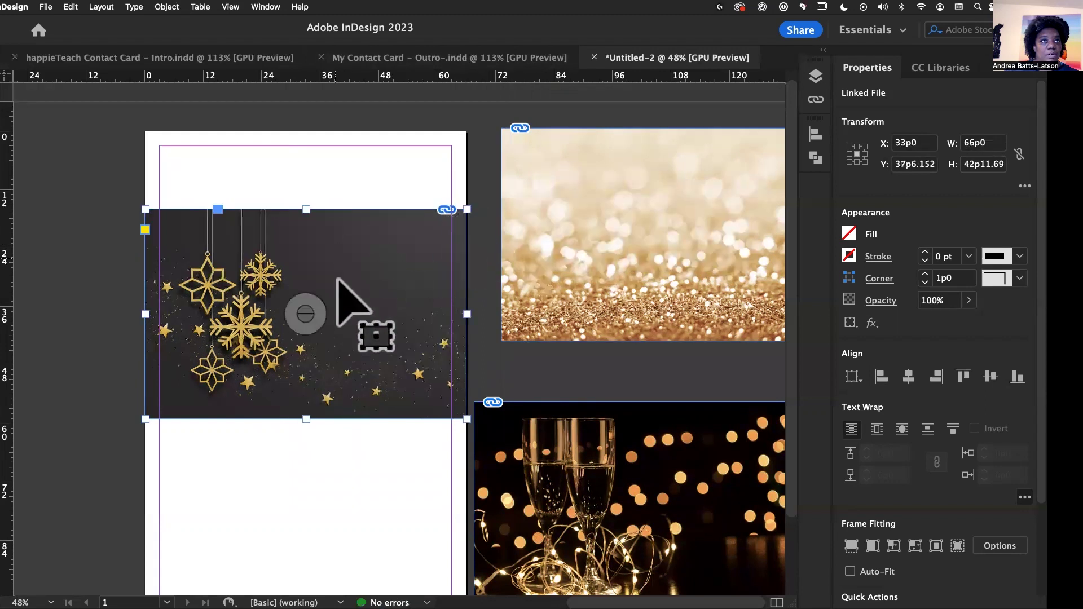
pyautogui.moveTo(361, 251); pyautogui.dragTo(366, 181)
pyautogui.scroll(-2, 261, 401)
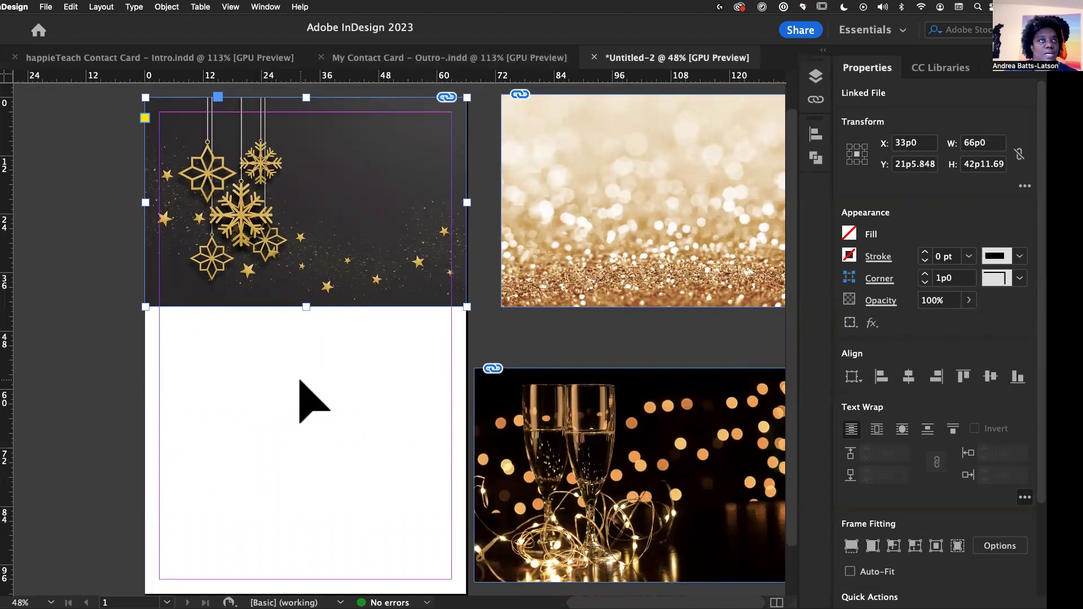
pyautogui.scroll(-3, 338, 380)
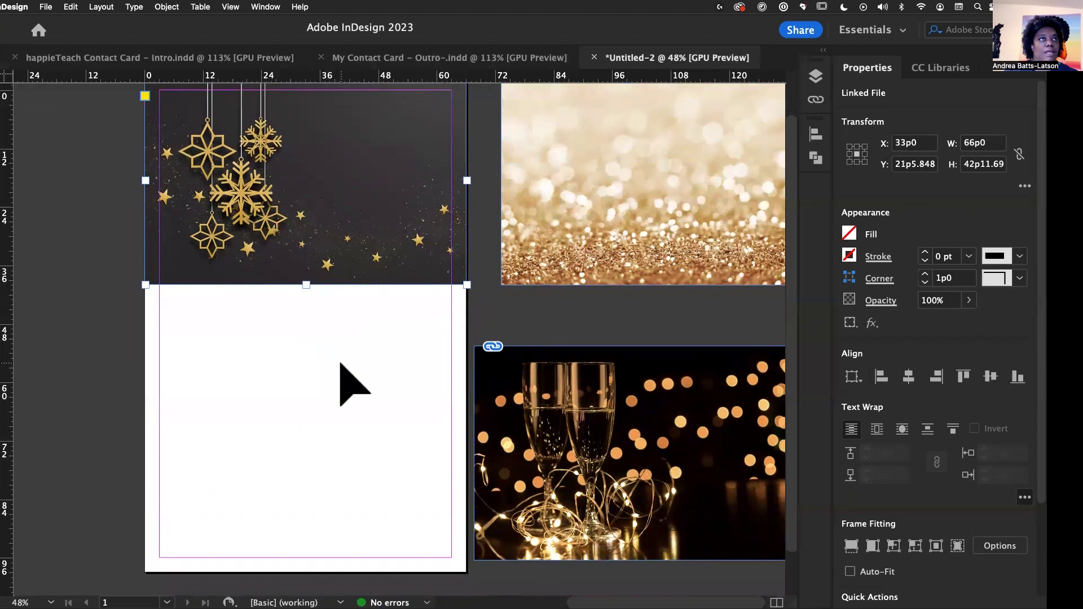
# Step: Switch the tabloid page from portrait to landscape orientation, 102p0 by 66p0
pyautogui.click(285, 394)
pyautogui.scroll(3, 282, 389)
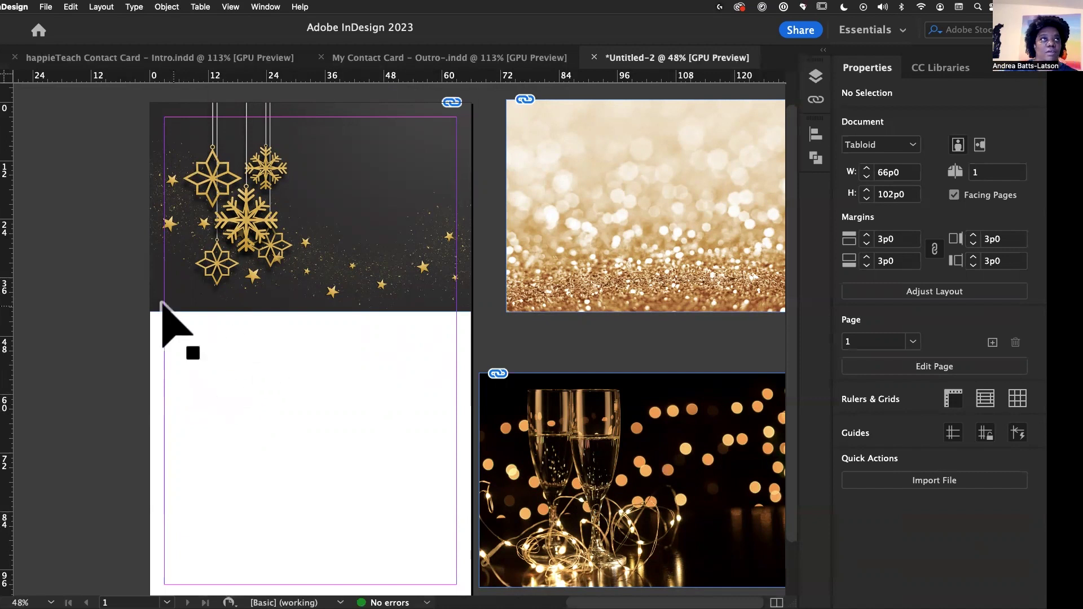
pyautogui.click(980, 146)
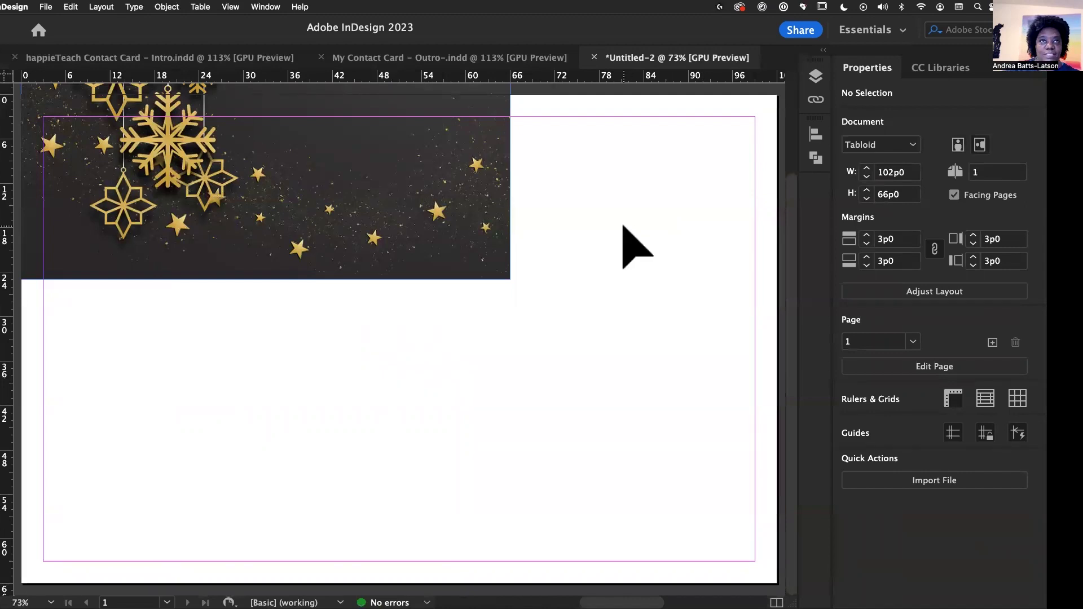
pyautogui.press('super+minus')
pyautogui.press('super+minus')
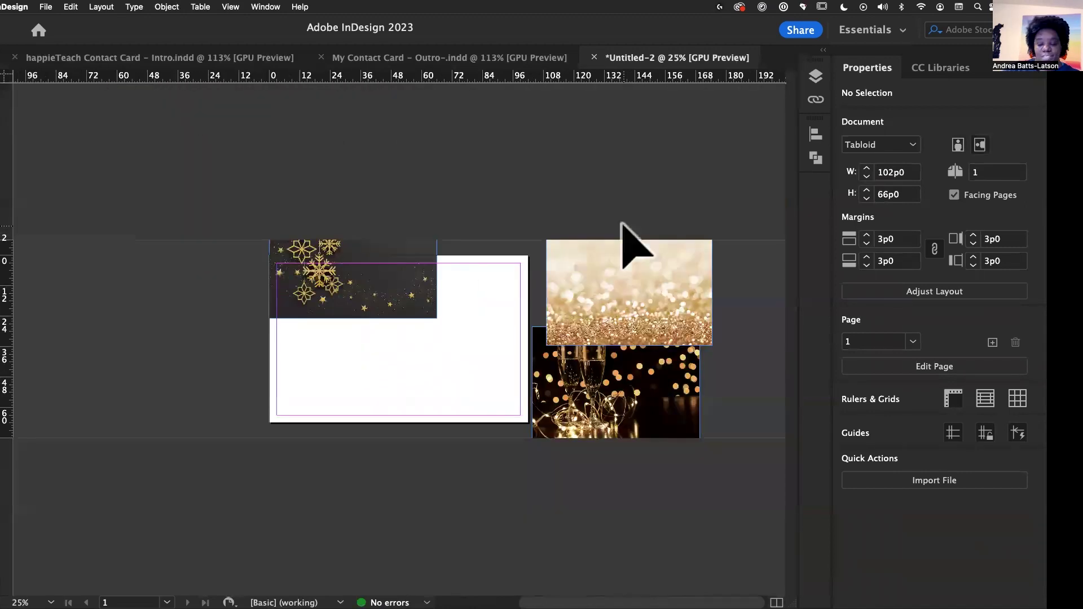
pyautogui.press('super+equal')
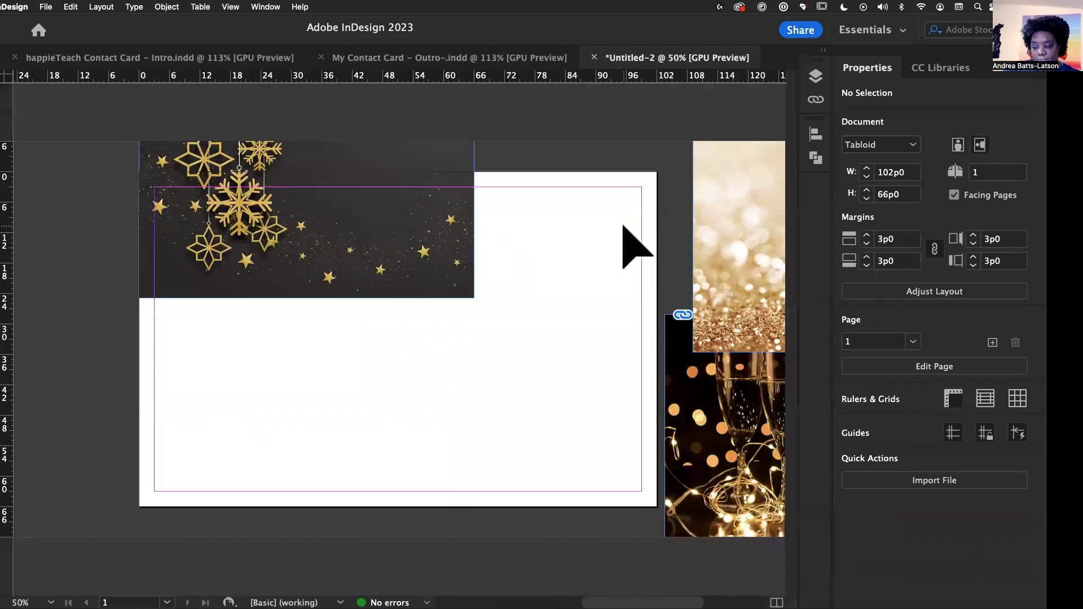
# Step: Fit the snowflake frame to the whole landscape page at 102p0 by 66p0 and fill it proportionally with its image
pyautogui.moveTo(399, 254); pyautogui.dragTo(399, 322)
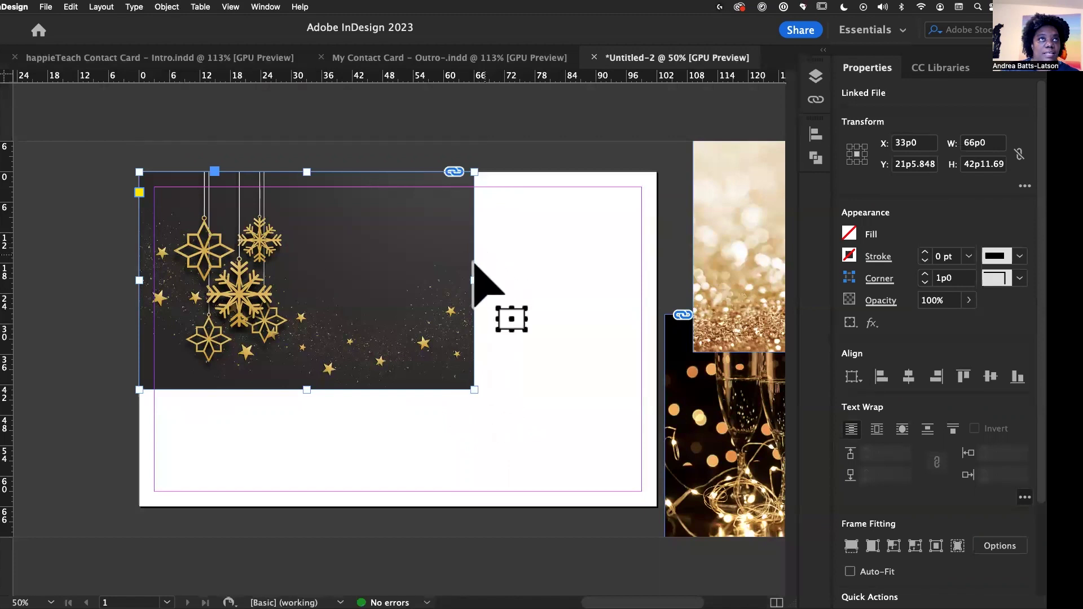
pyautogui.moveTo(474, 280); pyautogui.dragTo(658, 280)
pyautogui.moveTo(397, 390); pyautogui.dragTo(405, 508)
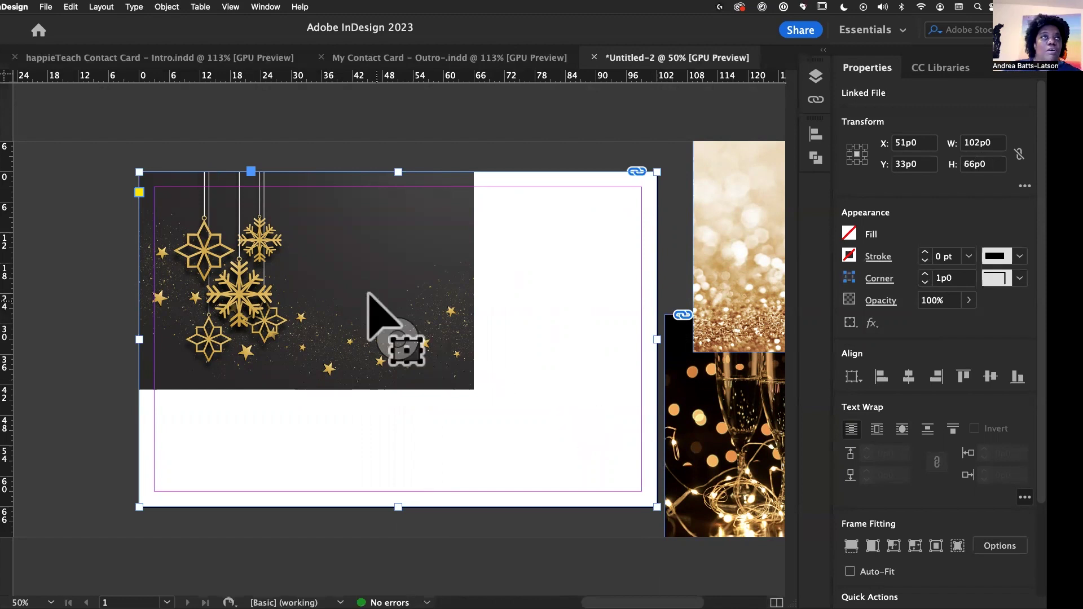
pyautogui.rightClick(399, 285)
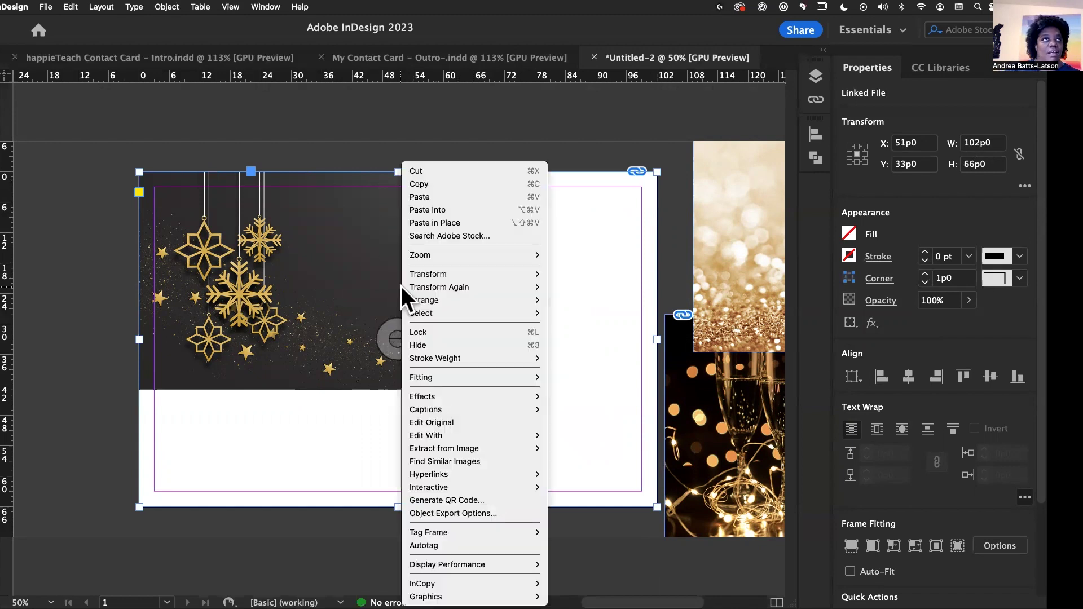
pyautogui.moveTo(448, 378)
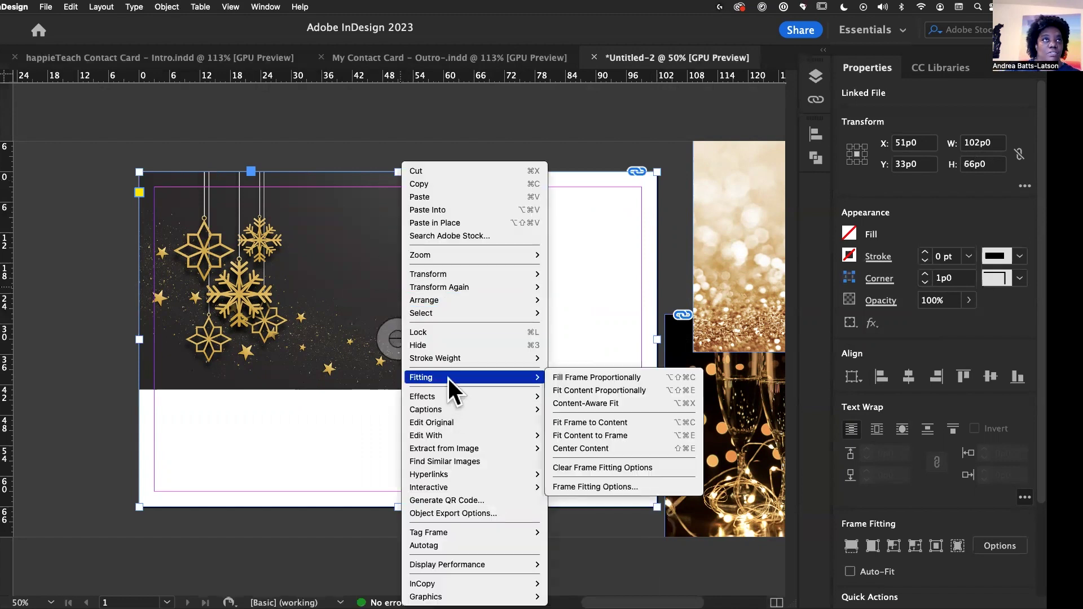
pyautogui.click(592, 377)
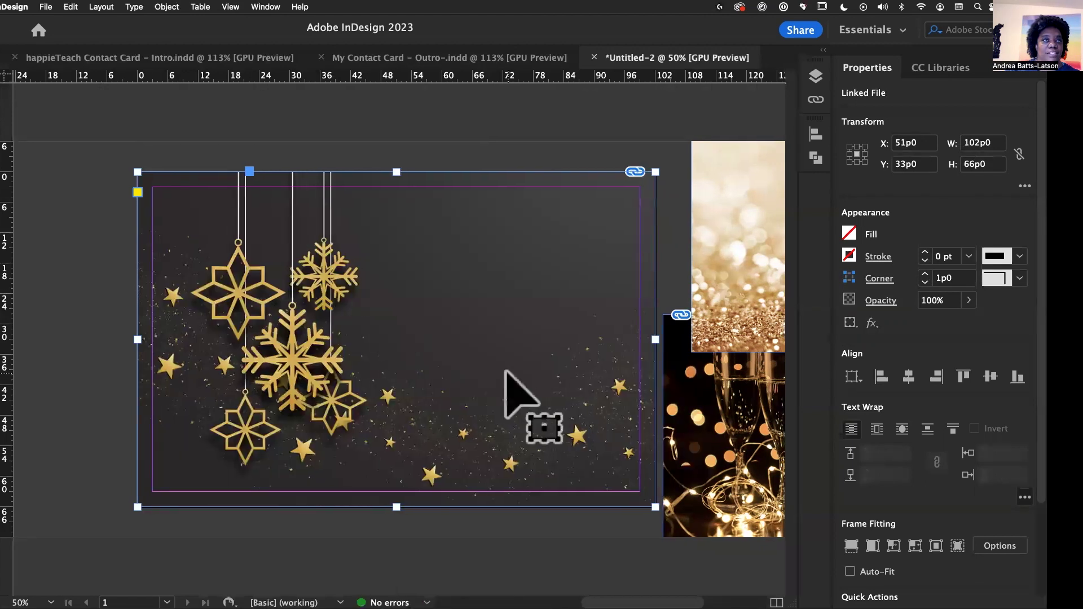
# Step: Move the gold glitter image over the snowflake image, sized to the full page at 102p0 by 66p0, and fill its frame proportionally
pyautogui.hscroll(2, 506, 372)
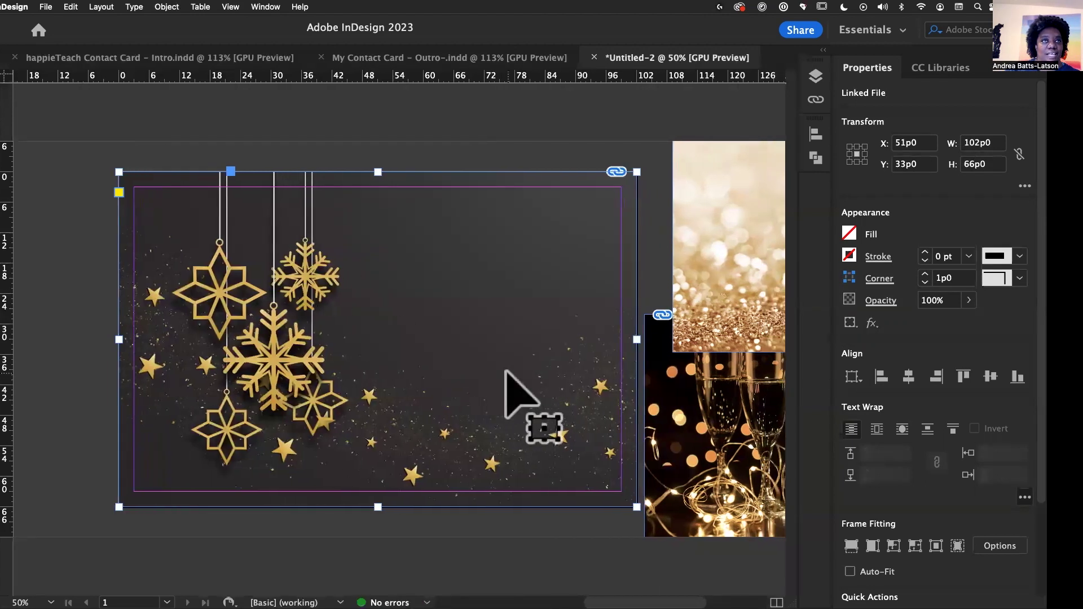
pyautogui.click(737, 333)
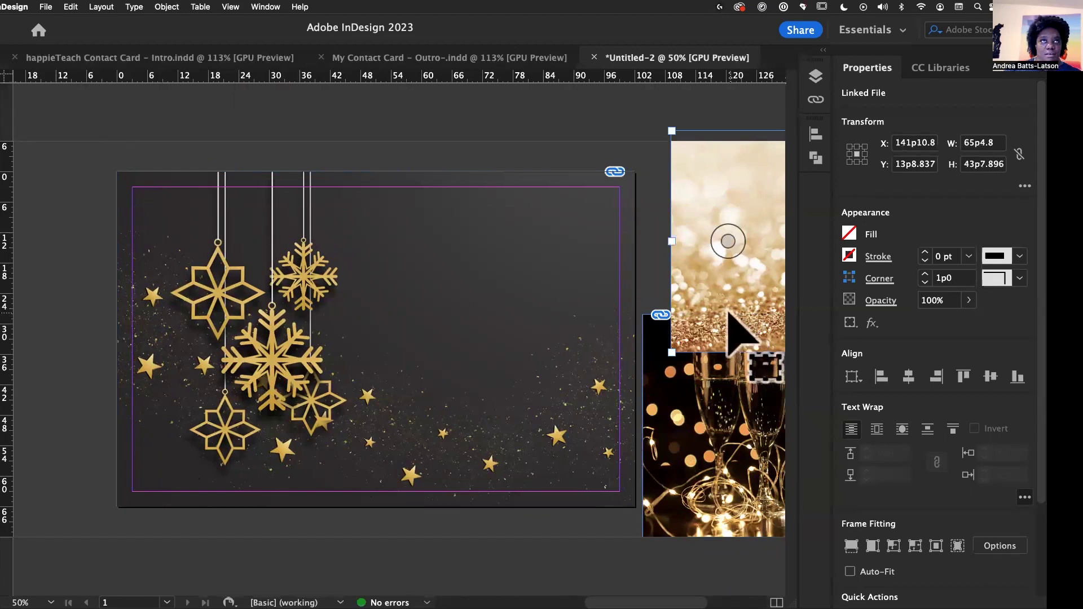
pyautogui.moveTo(728, 313); pyautogui.dragTo(148, 324)
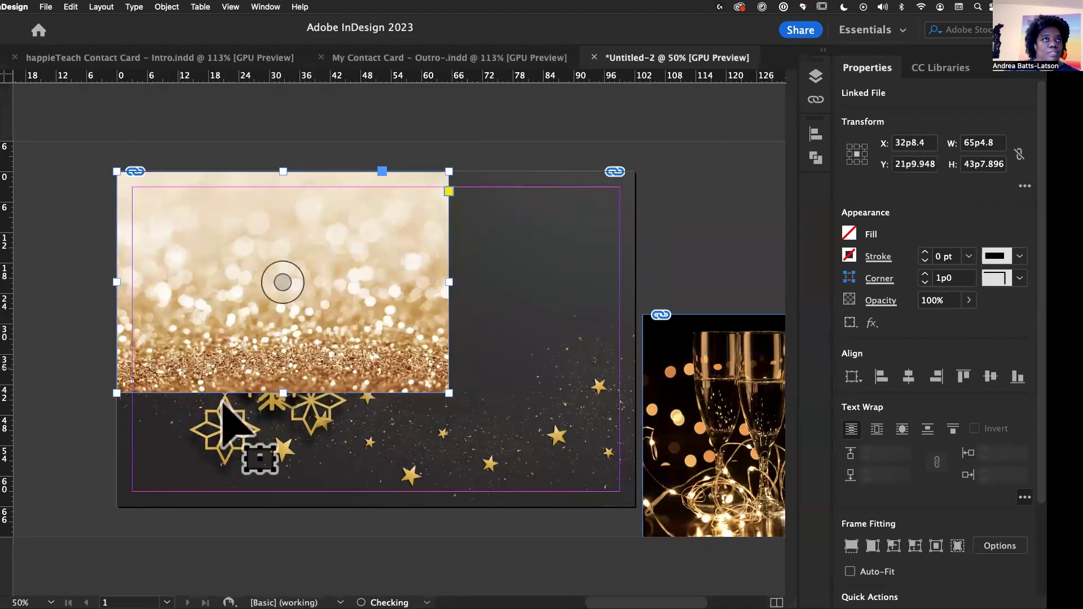
pyautogui.moveTo(450, 395); pyautogui.dragTo(633, 505)
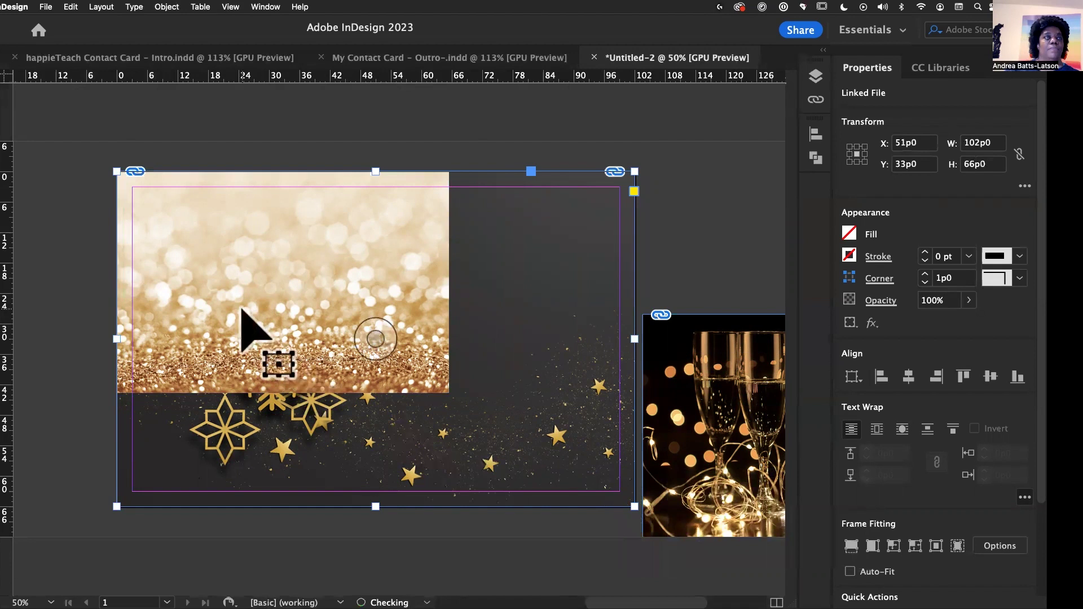
pyautogui.rightClick(297, 285)
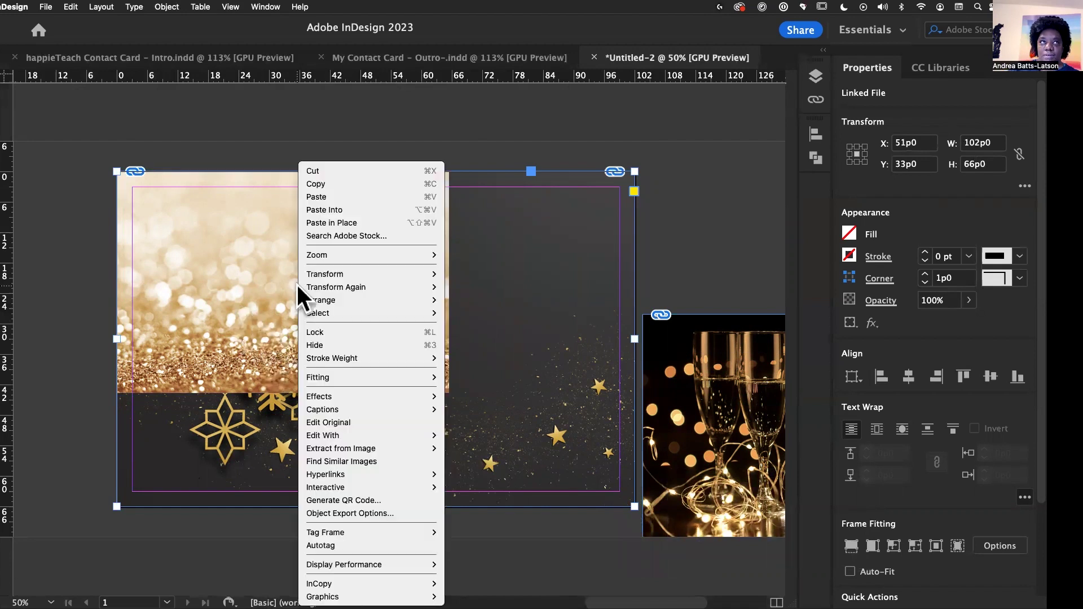
pyautogui.moveTo(326, 377)
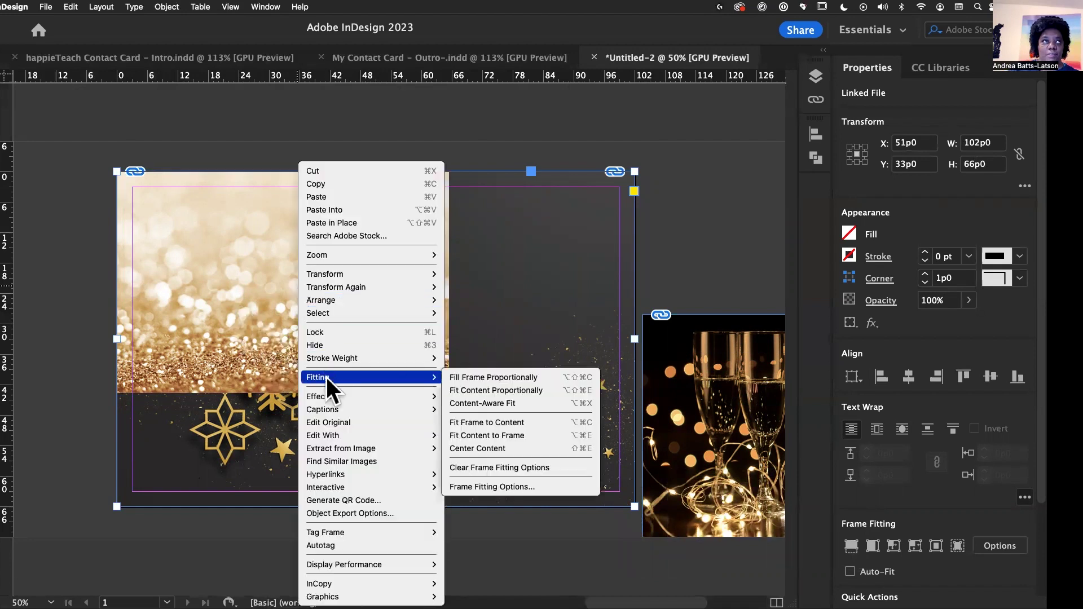
pyautogui.click(471, 378)
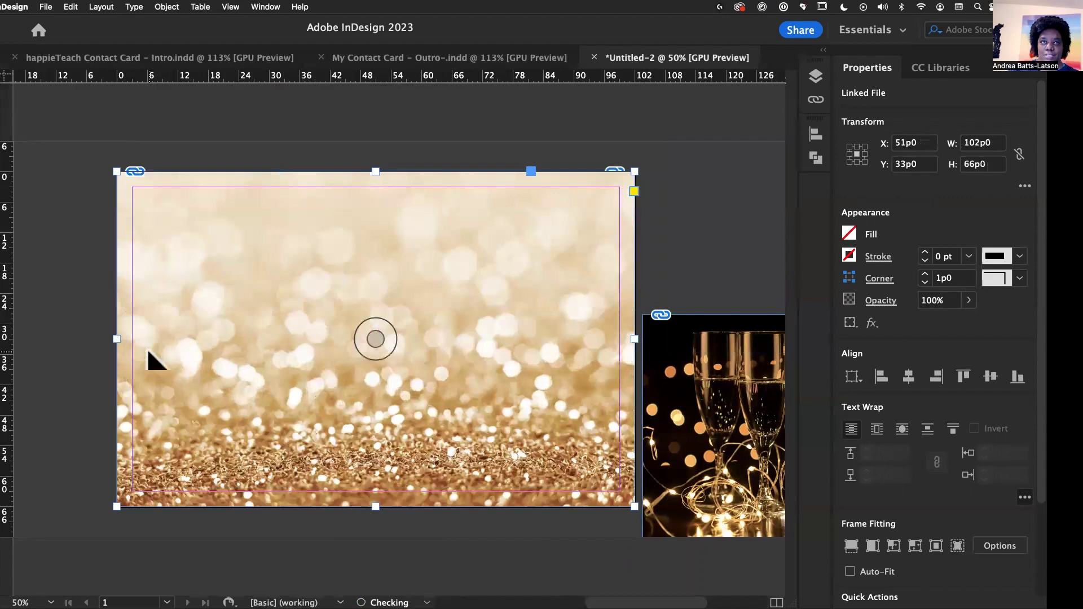
# Step: Move the champagne image to the page's upper-left corner and bring it above the gold glitter image in the layer stack
pyautogui.click(699, 353)
pyautogui.moveTo(698, 353); pyautogui.dragTo(171, 210)
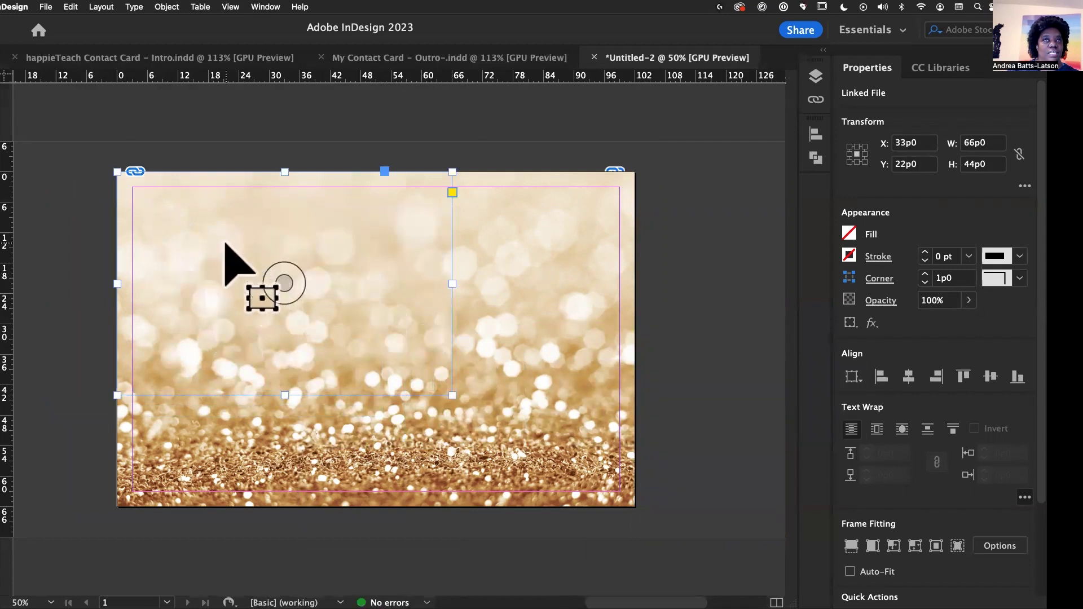
pyautogui.click(814, 75)
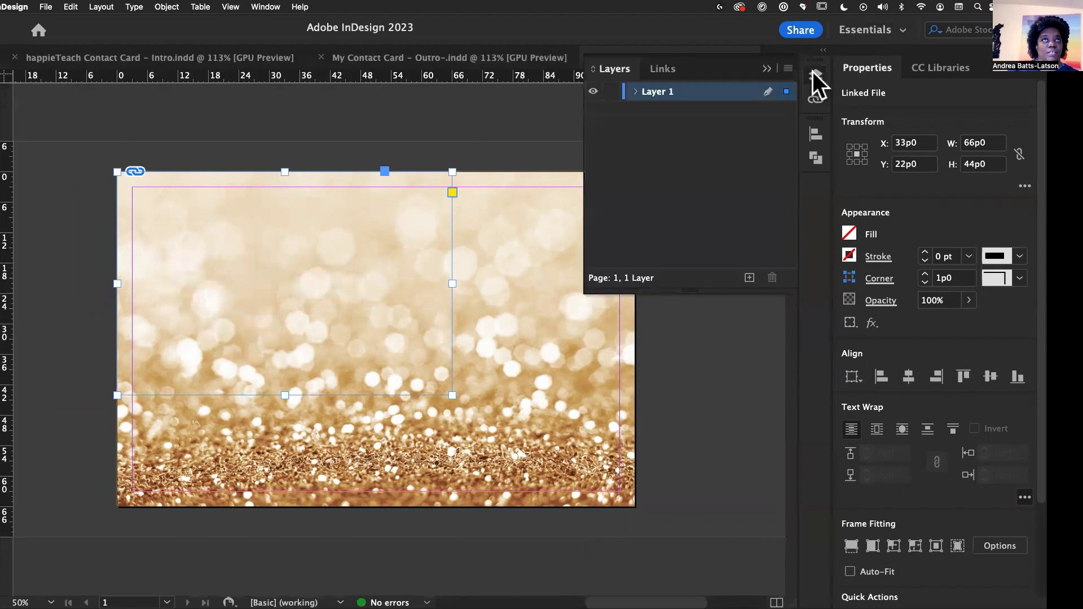
pyautogui.click(635, 91)
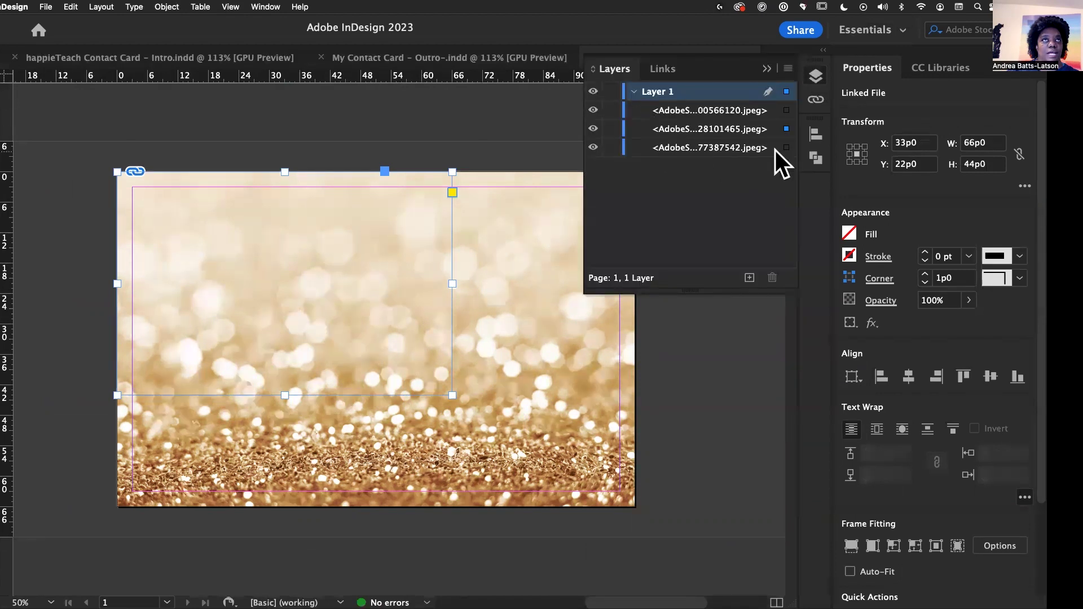
pyautogui.moveTo(744, 129); pyautogui.dragTo(741, 107)
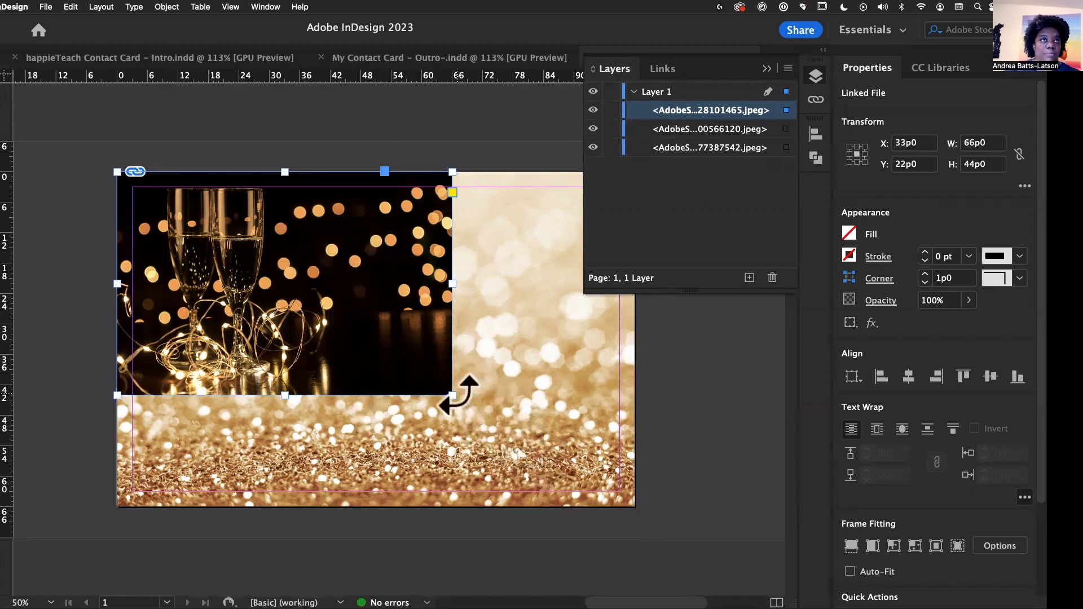
# Step: Enlarge the champagne frame to the full page, 102p0 by 66p0, and fill it proportionally with its image
pyautogui.moveTo(451, 394); pyautogui.dragTo(638, 505)
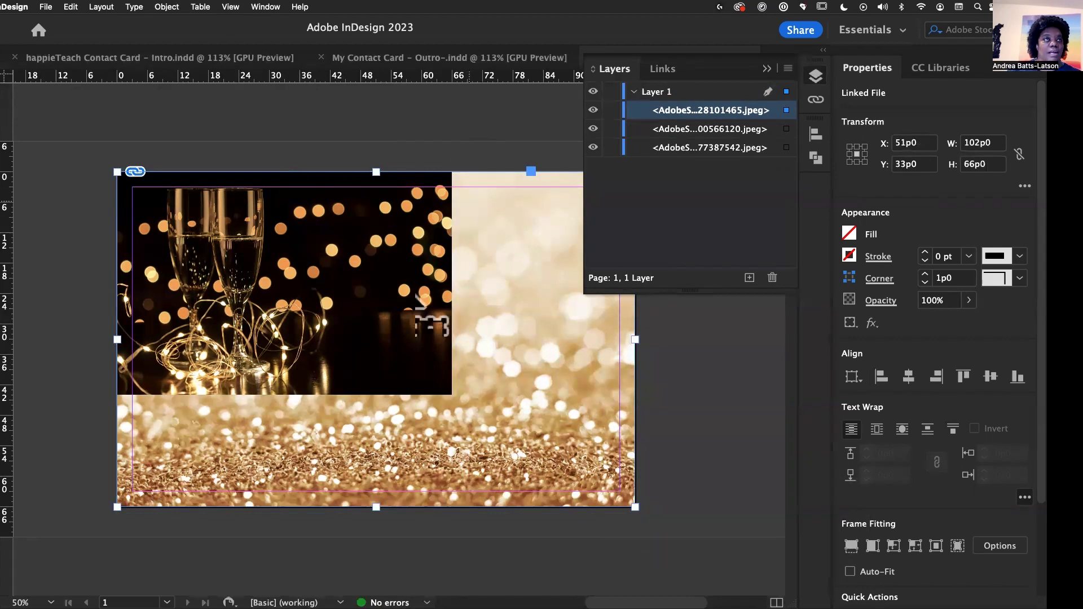
pyautogui.rightClick(217, 334)
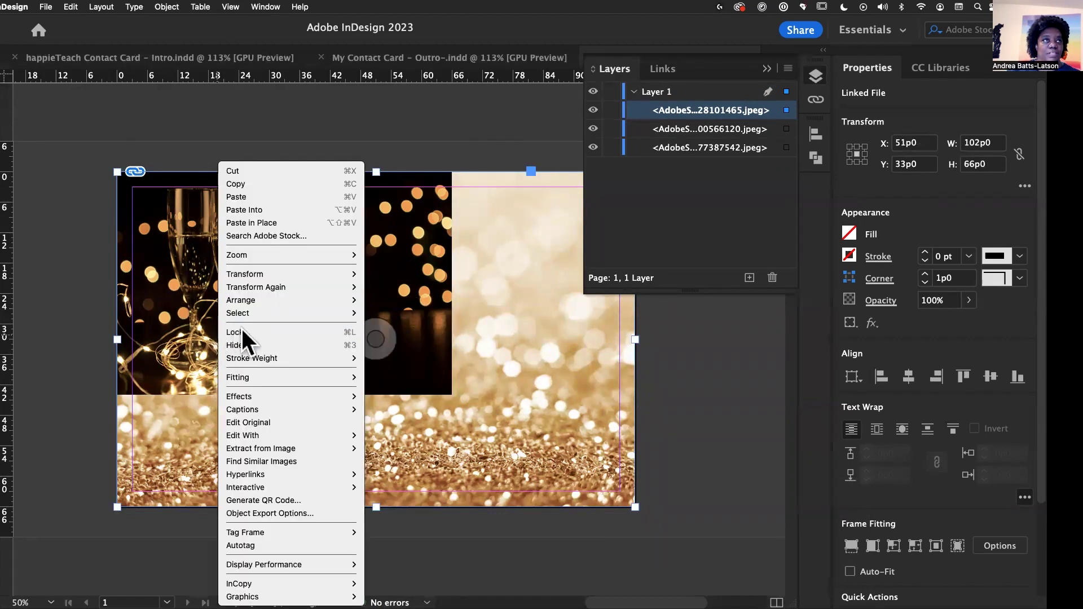
pyautogui.moveTo(302, 376)
pyautogui.click(388, 377)
pyautogui.click(79, 330)
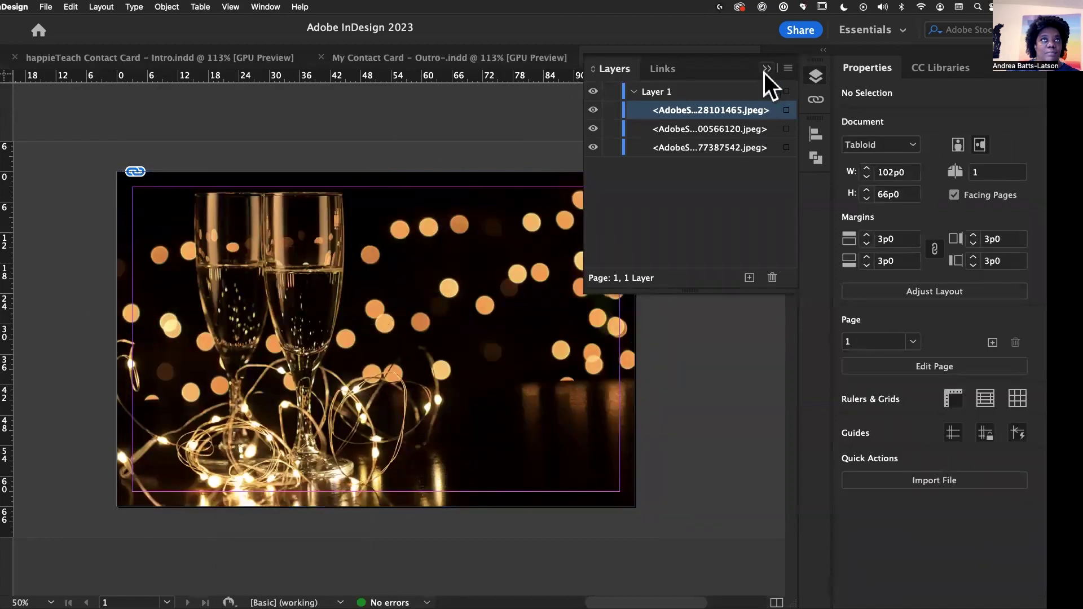
# Step: Hide the champagne image in the layer stack
pyautogui.click(611, 110)
pyautogui.click(611, 110)
pyautogui.click(593, 110)
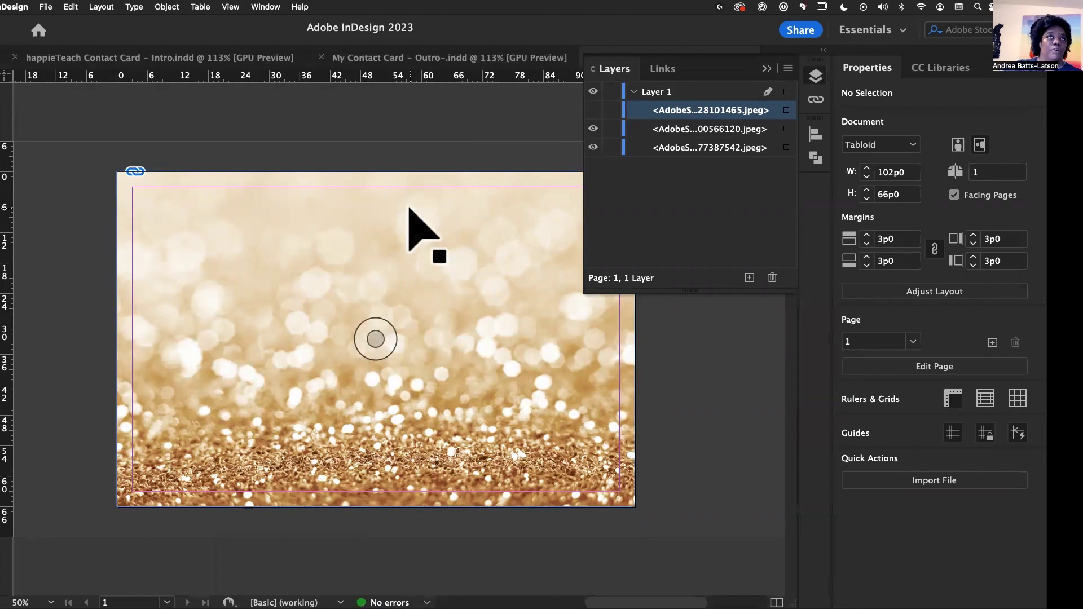
# Step: Toggle the gold glitter image's visibility off and on to compare it with the snowflake image beneath
pyautogui.click(593, 129)
pyautogui.click(593, 128)
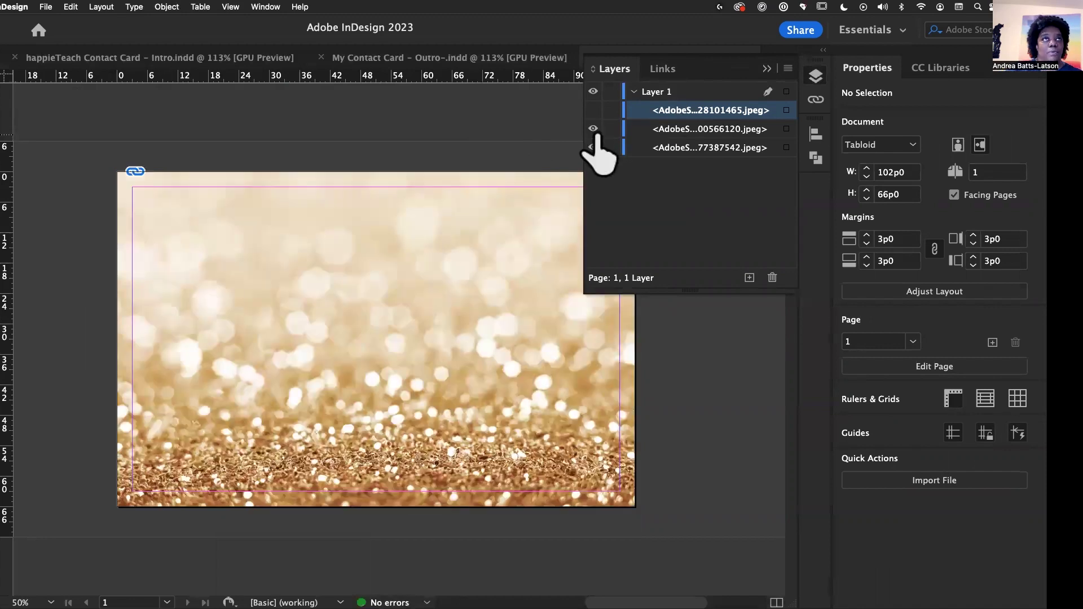
pyautogui.click(593, 129)
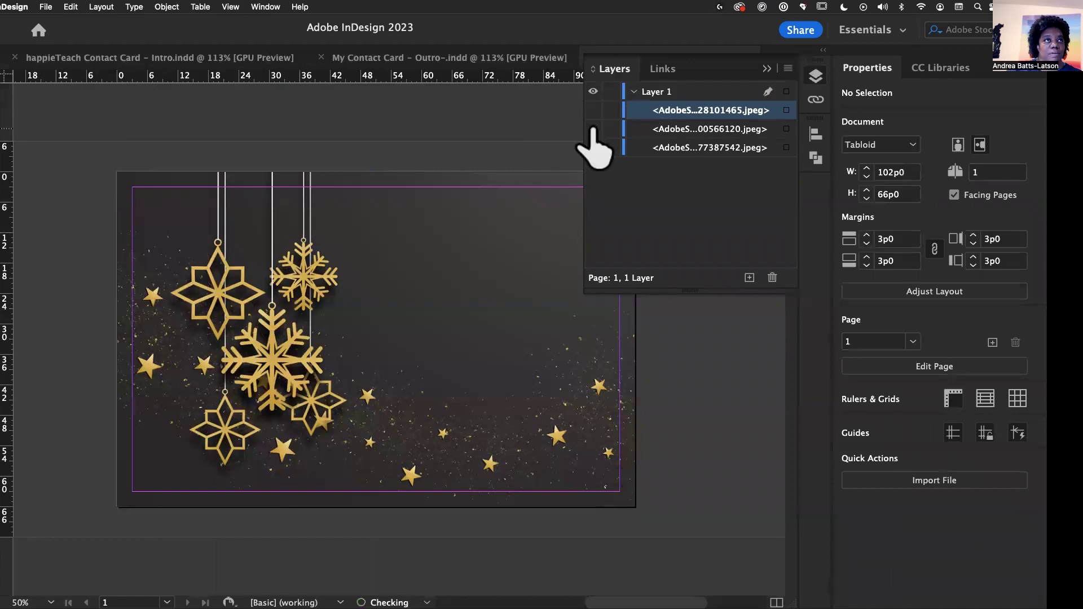
pyautogui.click(593, 128)
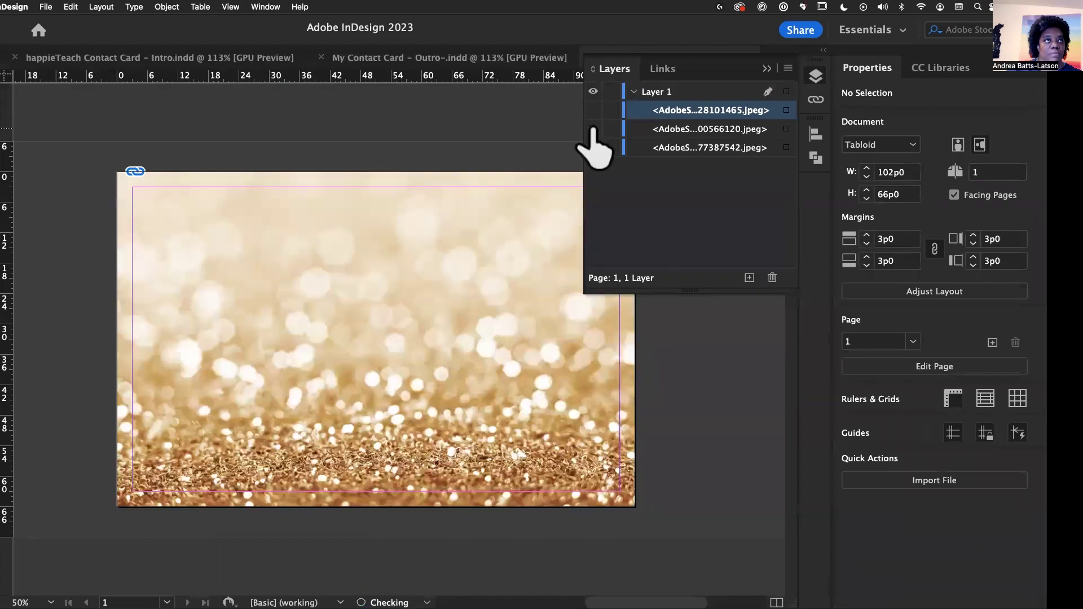
# Step: Open the Effects settings below the layer list and try to set the gold glitter image's blend mode to Multiply
pyautogui.click(688, 131)
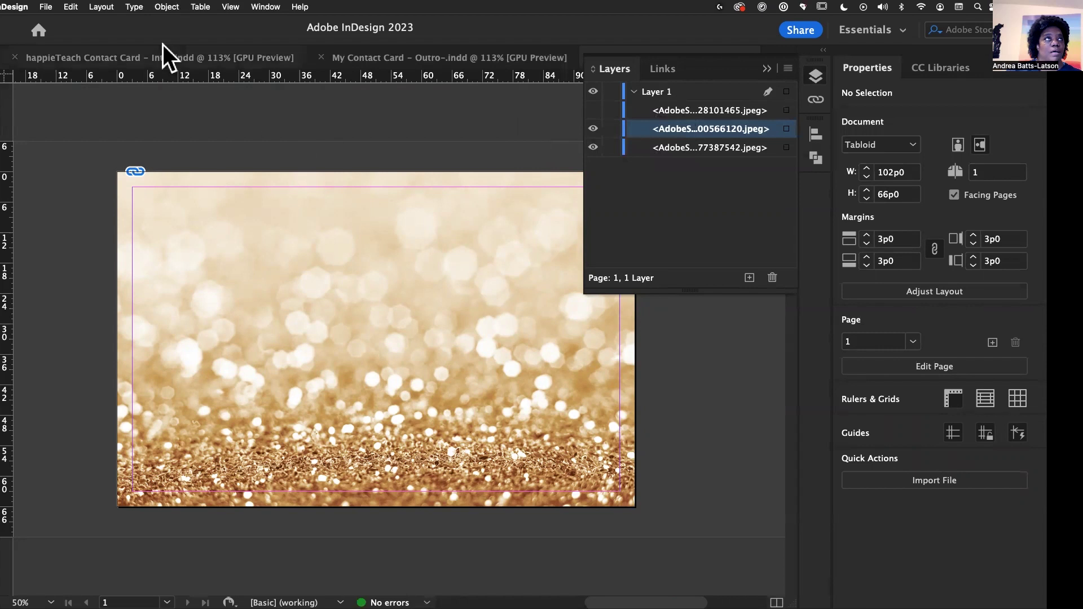
pyautogui.click(264, 6)
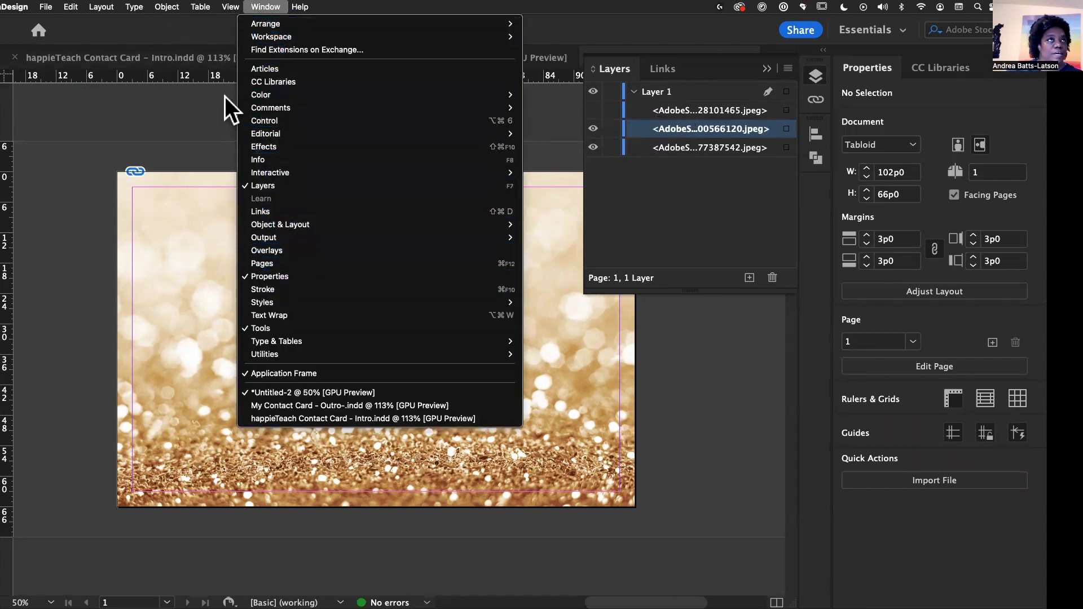
pyautogui.click(259, 145)
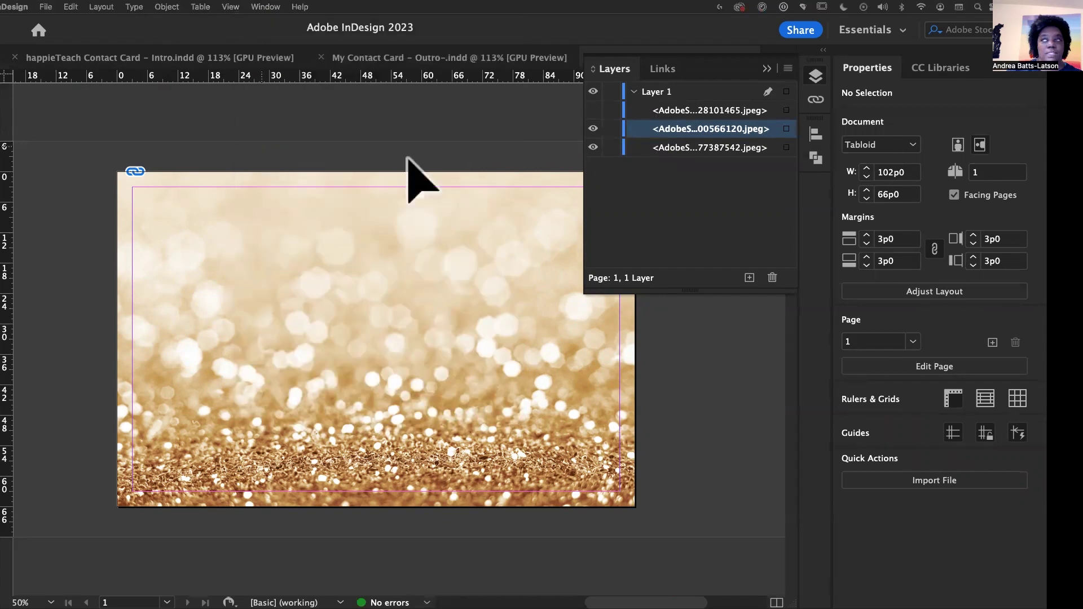
pyautogui.moveTo(995, 178); pyautogui.dragTo(735, 315)
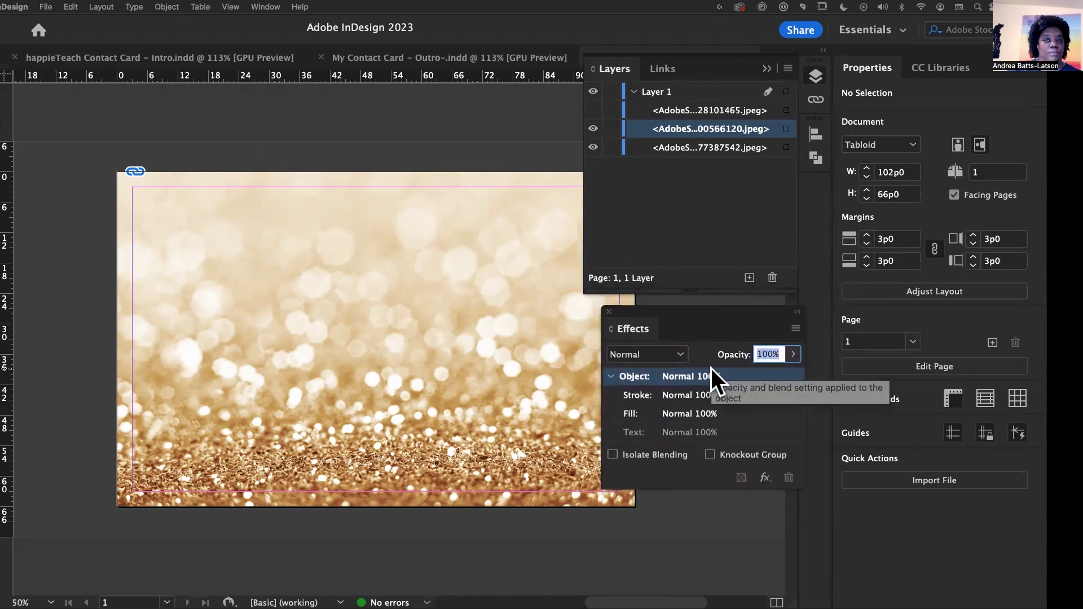
pyautogui.click(681, 355)
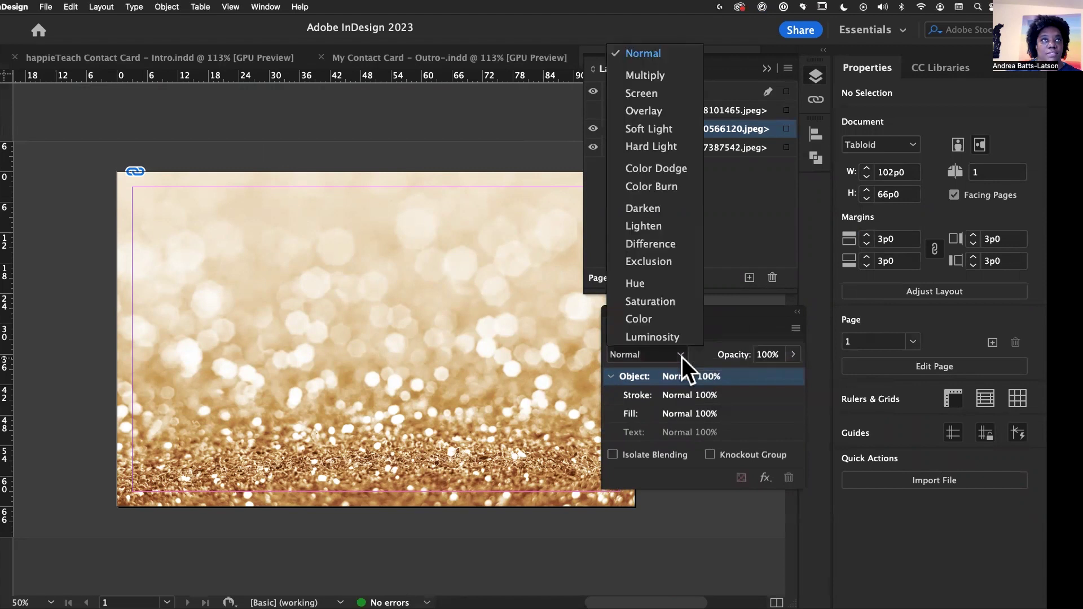
pyautogui.click(653, 77)
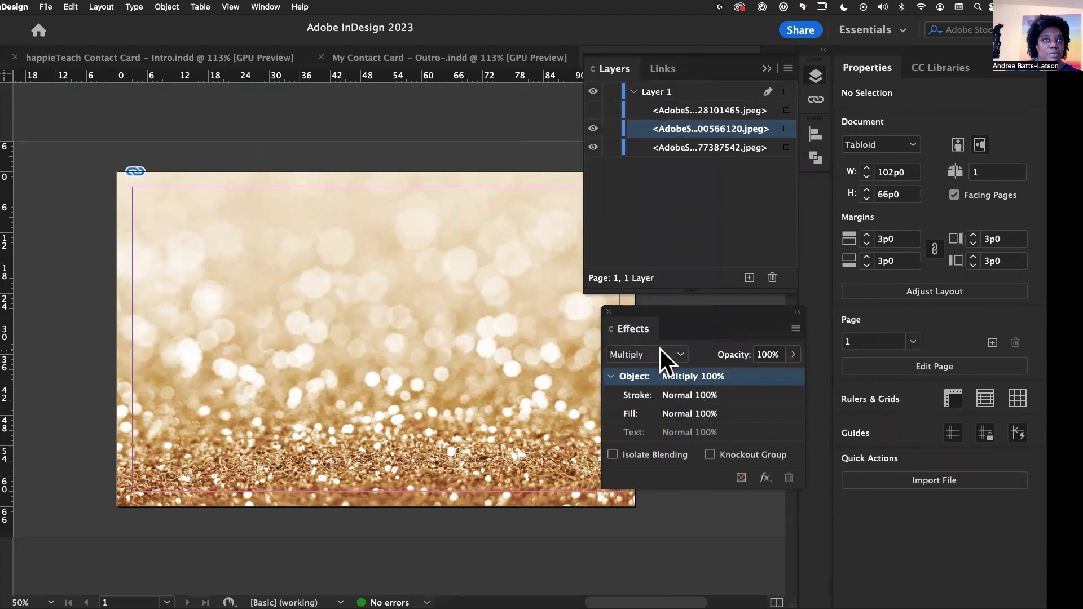
# Step: Select the gold glitter image on the page and set its blend mode to Multiply
pyautogui.click(389, 321)
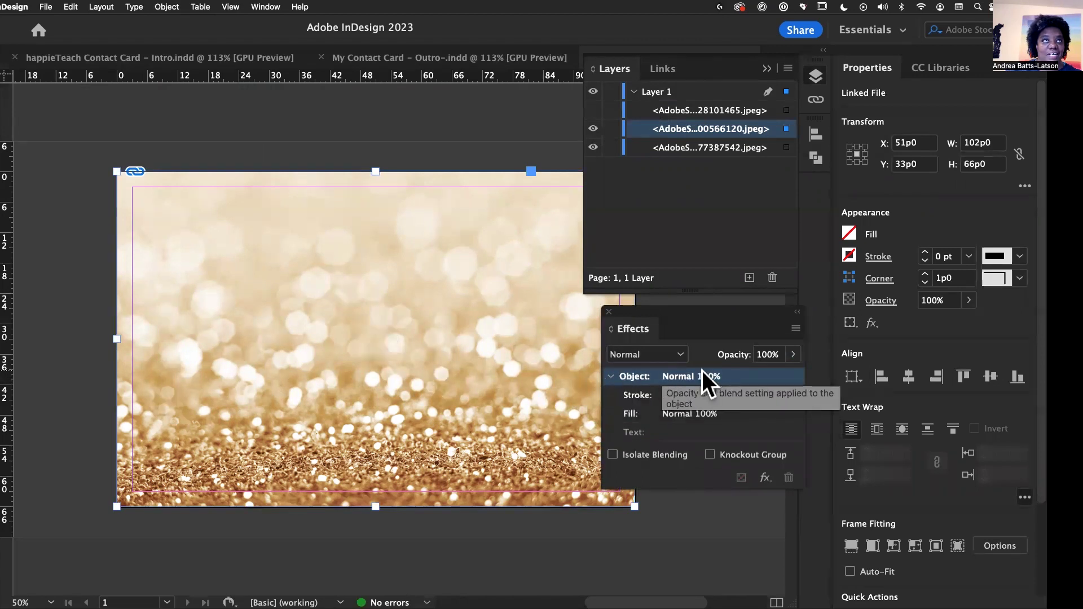
pyautogui.click(682, 355)
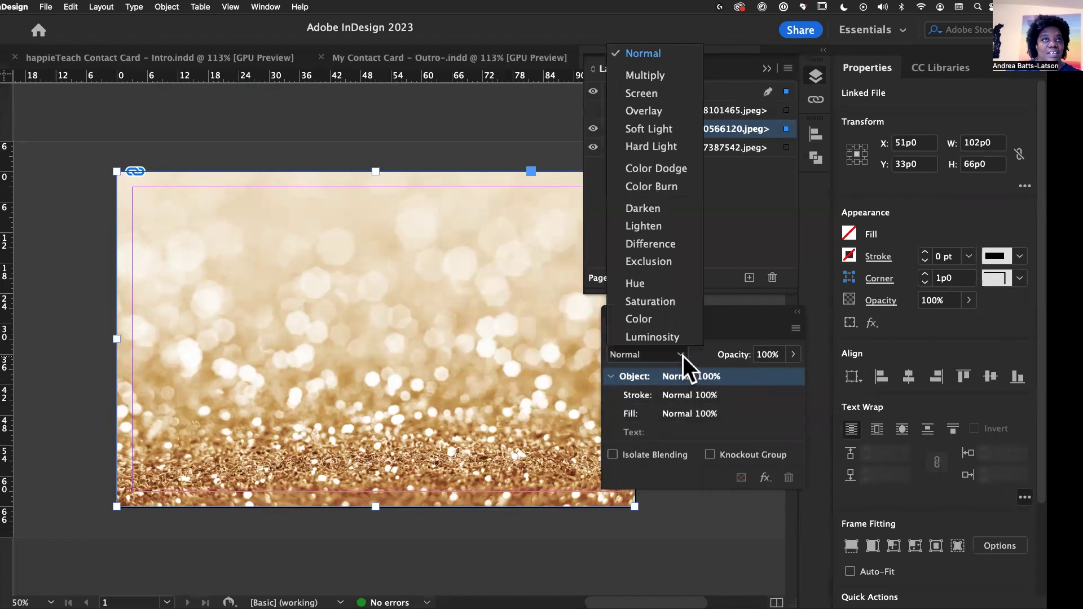
pyautogui.click(658, 78)
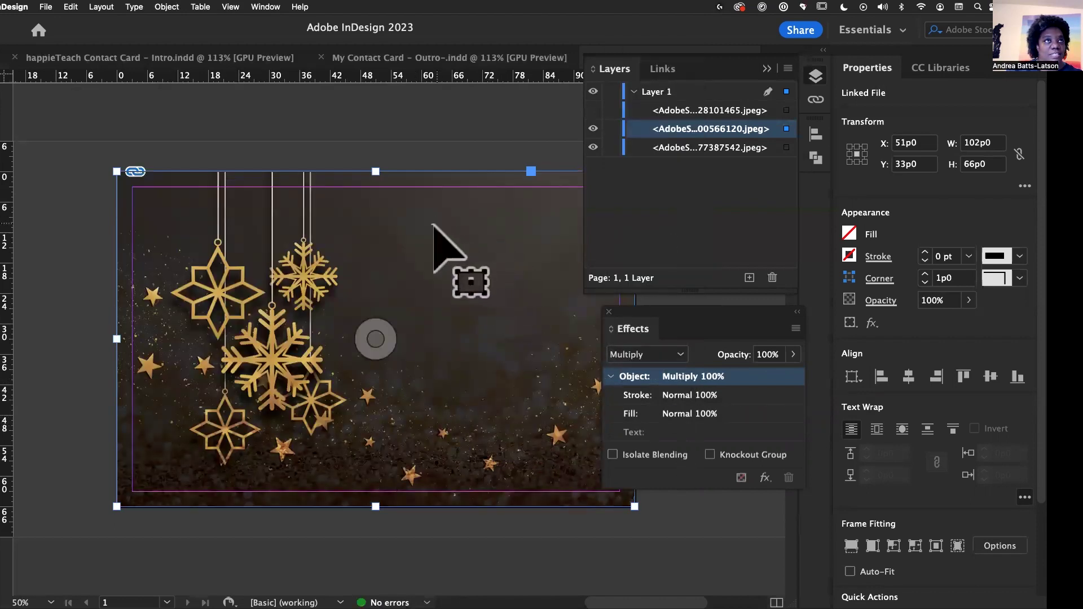
pyautogui.hscroll(2, 530, 384)
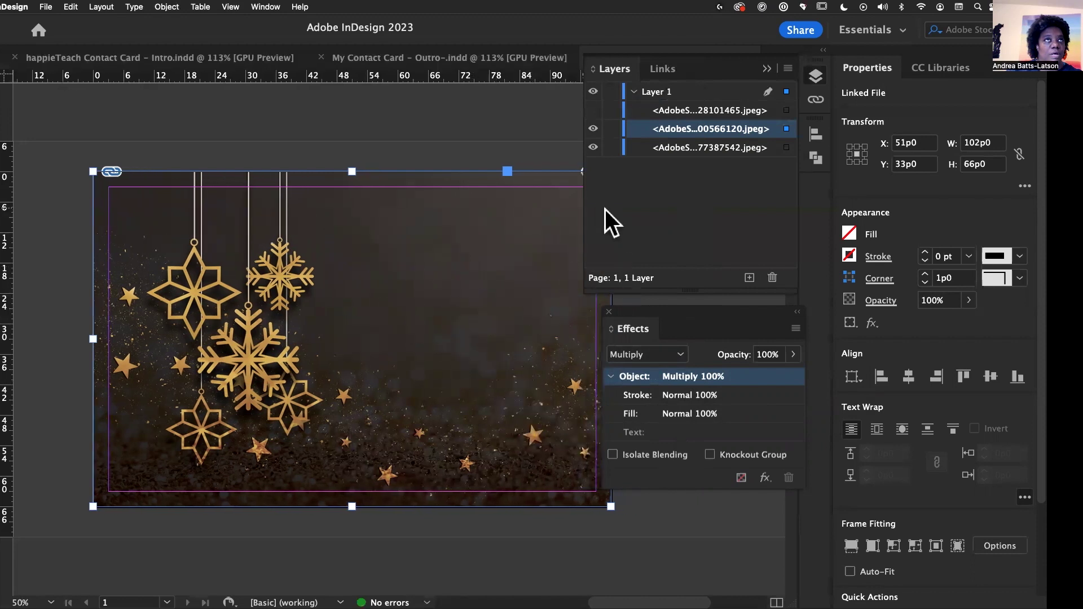
# Step: Toggle the gold glitter image's visibility off and on to compare the Multiply blend with the plain snowflake image
pyautogui.click(594, 128)
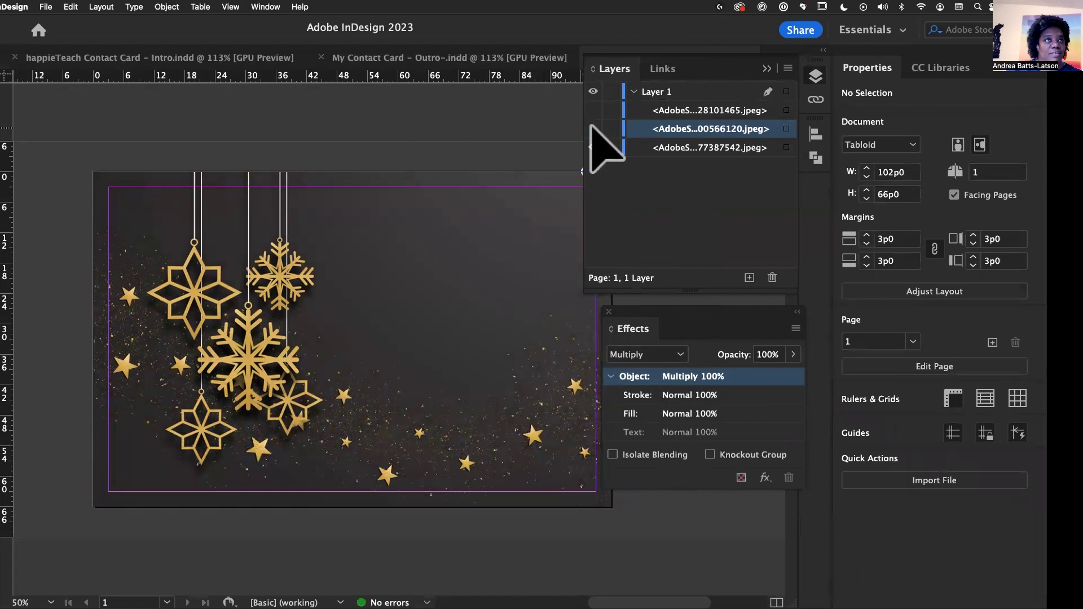
pyautogui.click(593, 129)
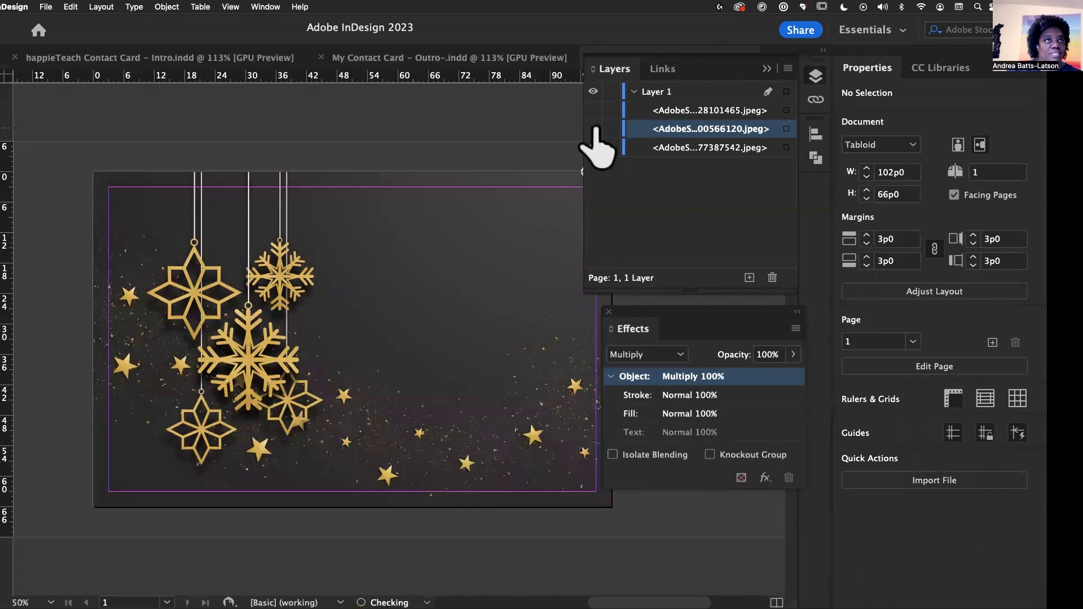
pyautogui.click(593, 129)
pyautogui.click(593, 129)
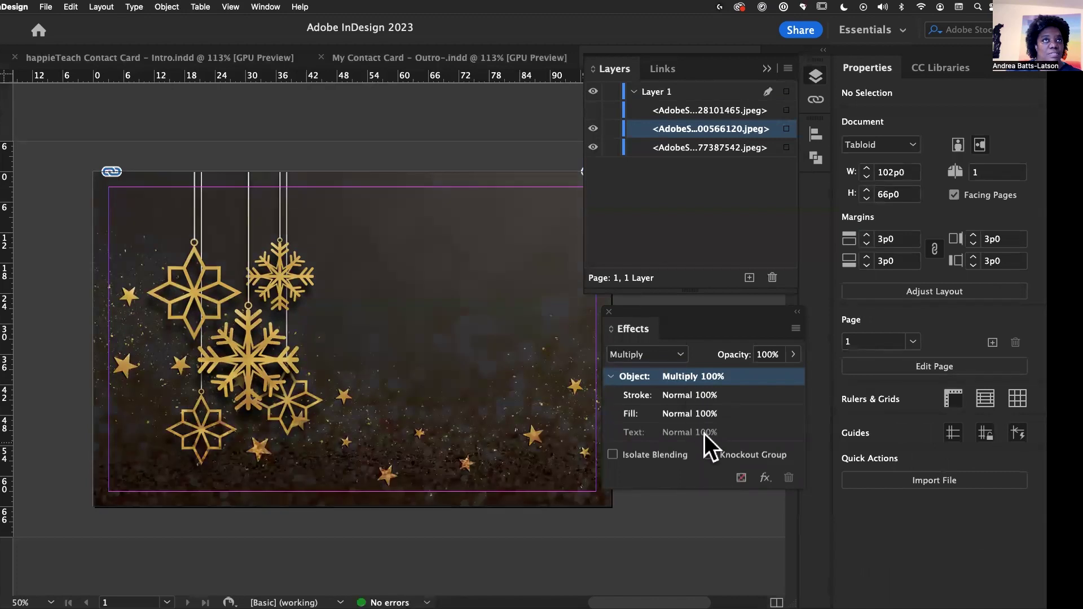
# Step: Reselect the gold glitter image on the page and try the Screen blend mode on it
pyautogui.click(679, 353)
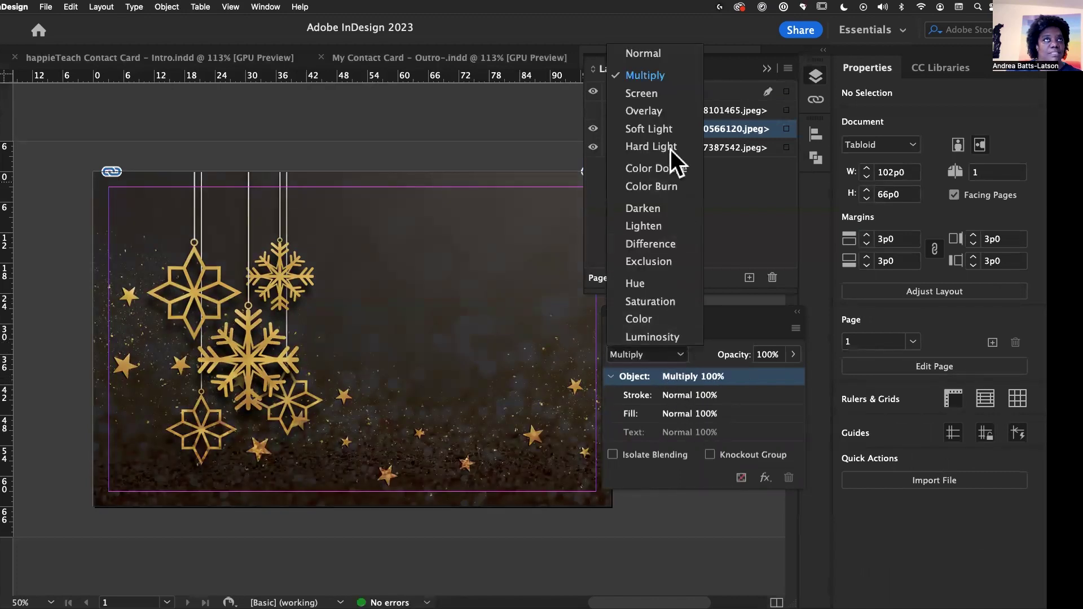
pyautogui.click(656, 95)
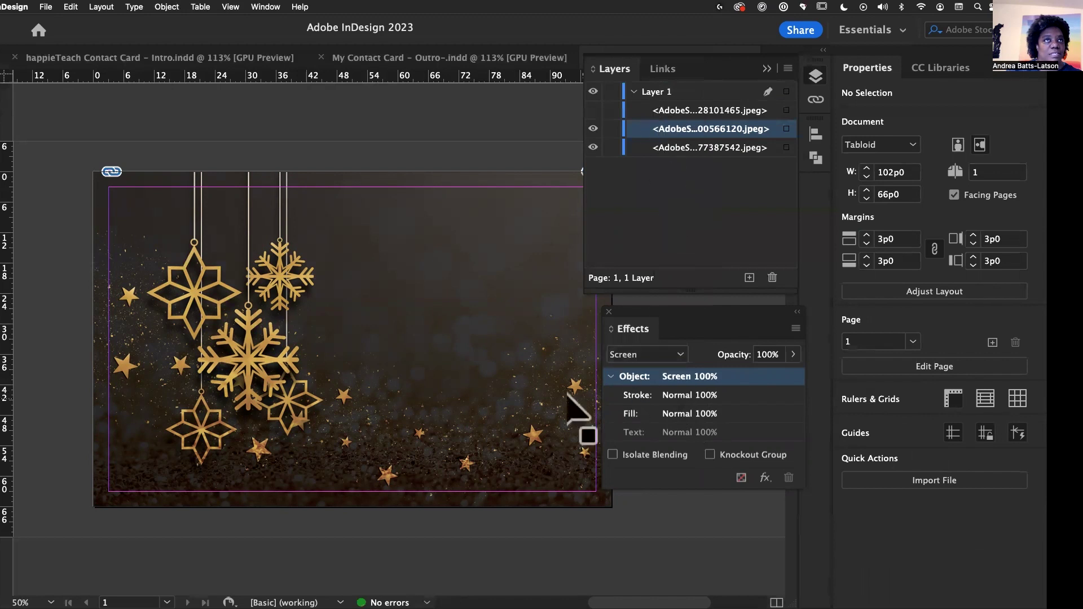
pyautogui.click(564, 404)
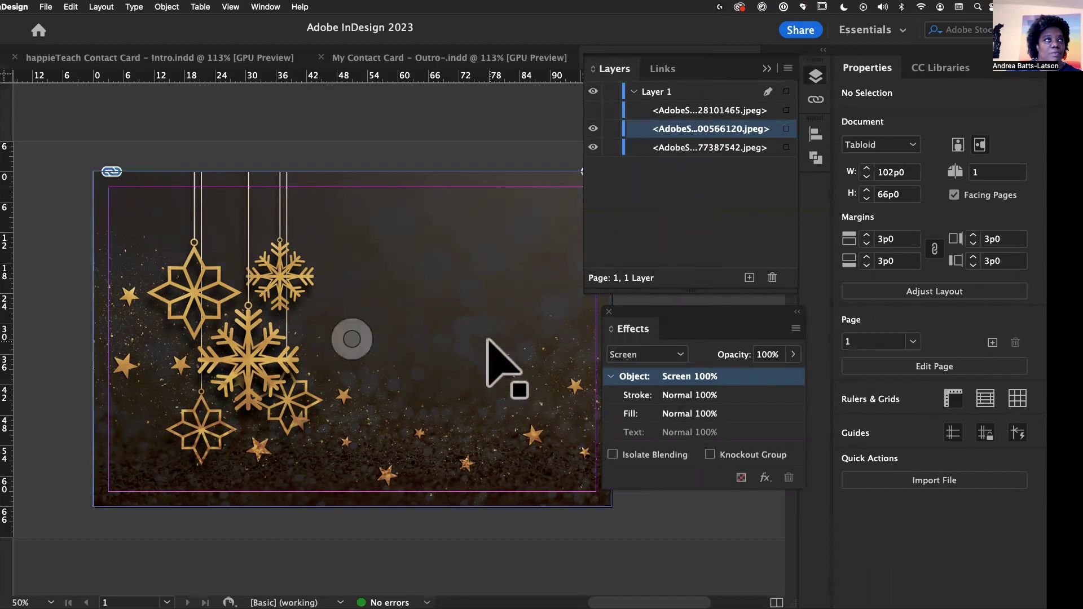
pyautogui.click(680, 353)
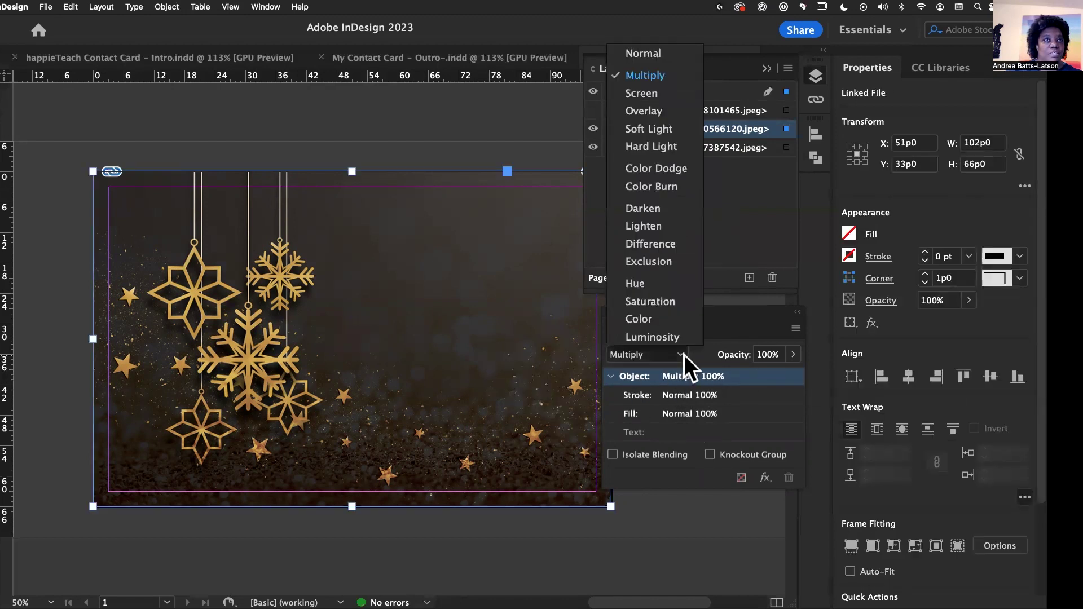
pyautogui.click(642, 97)
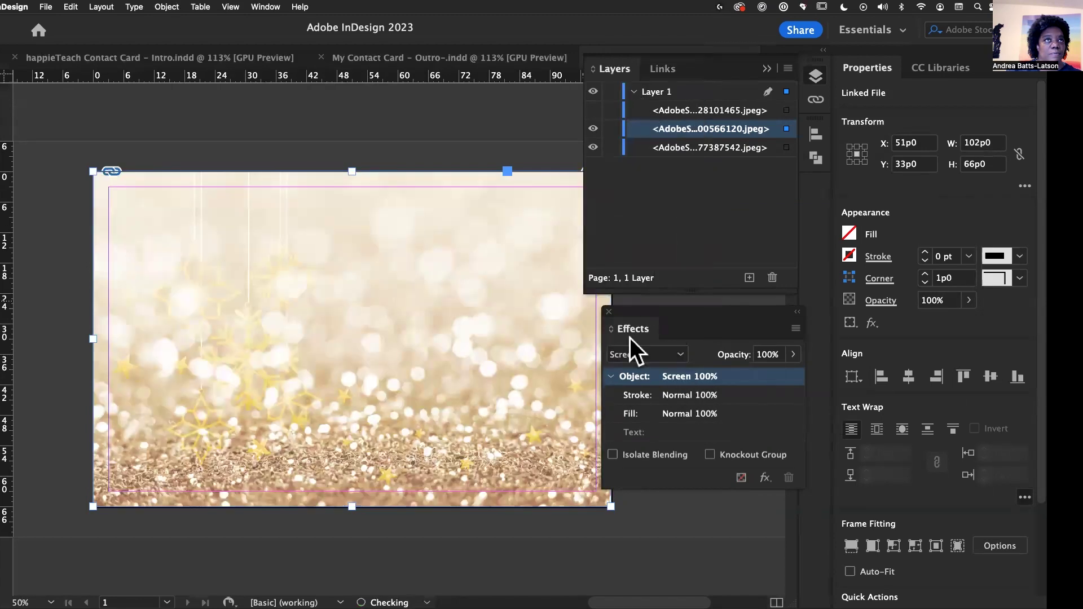
# Step: Try the Overlay, Saturation, Luminosity and Hue blend modes on the gold glitter image, returning to Saturation
pyautogui.click(681, 354)
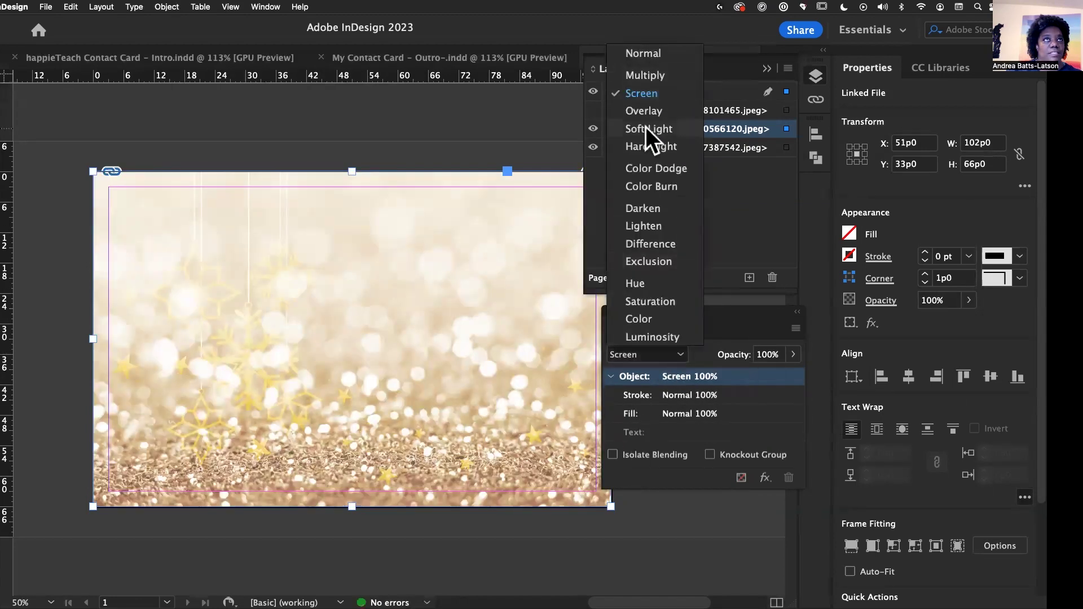
pyautogui.click(644, 116)
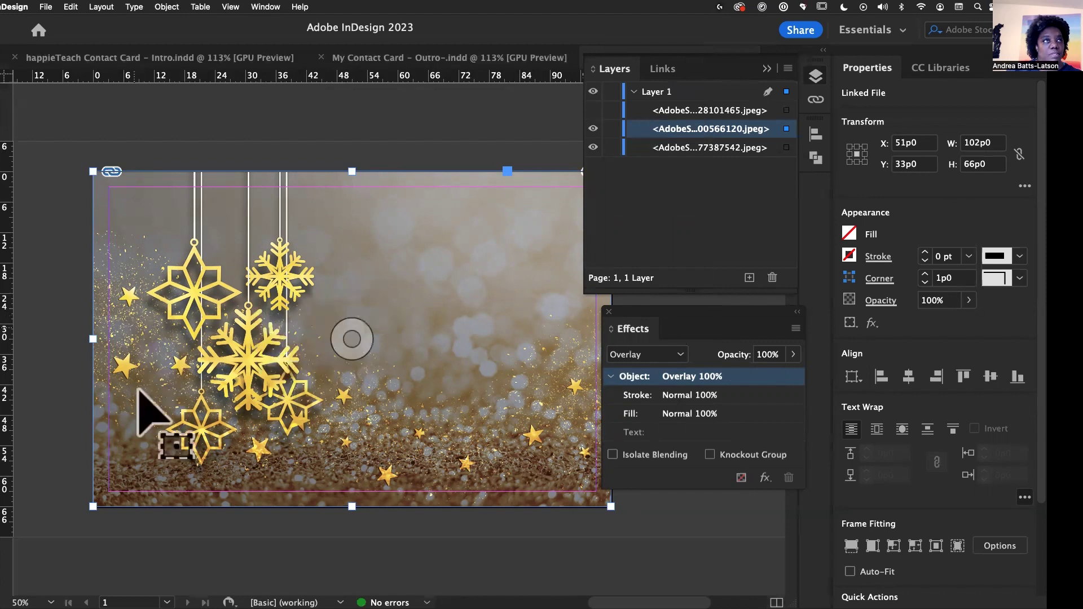
pyautogui.click(682, 354)
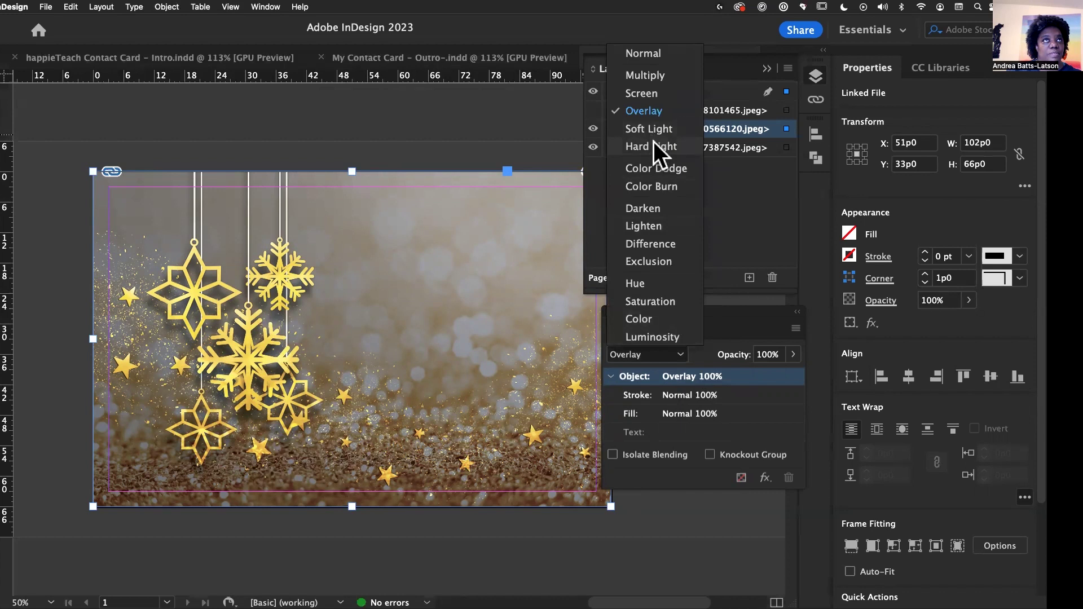
pyautogui.click(651, 301)
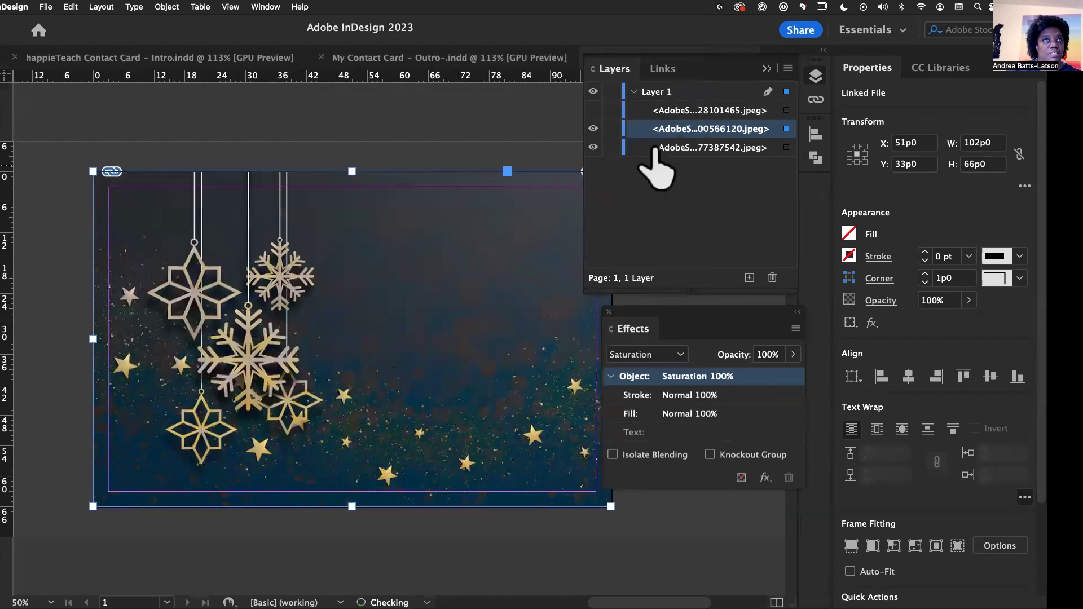
pyautogui.click(678, 354)
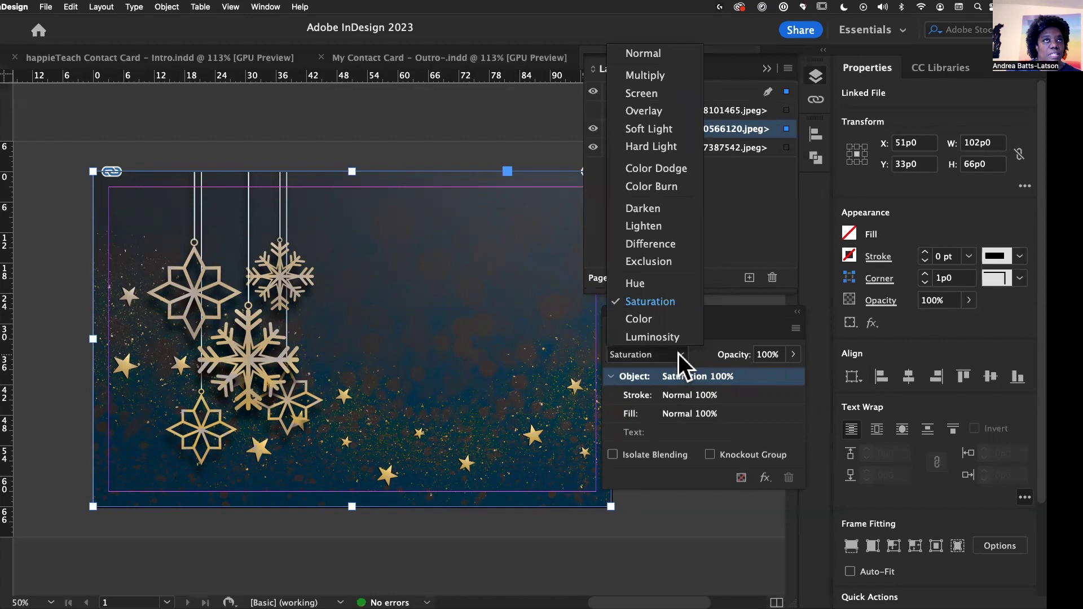
pyautogui.click(667, 337)
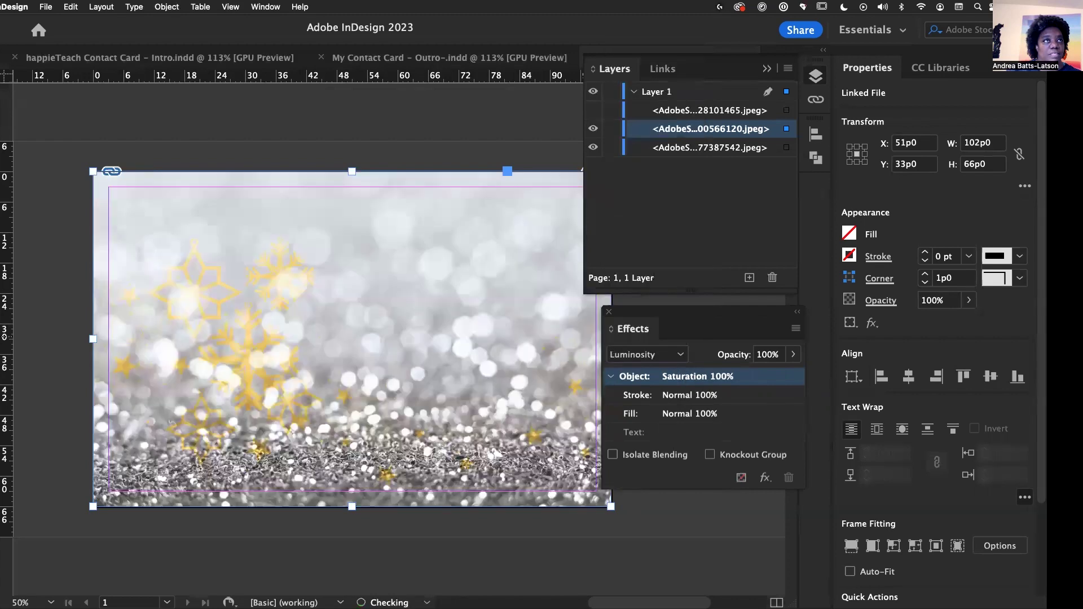
pyautogui.click(678, 355)
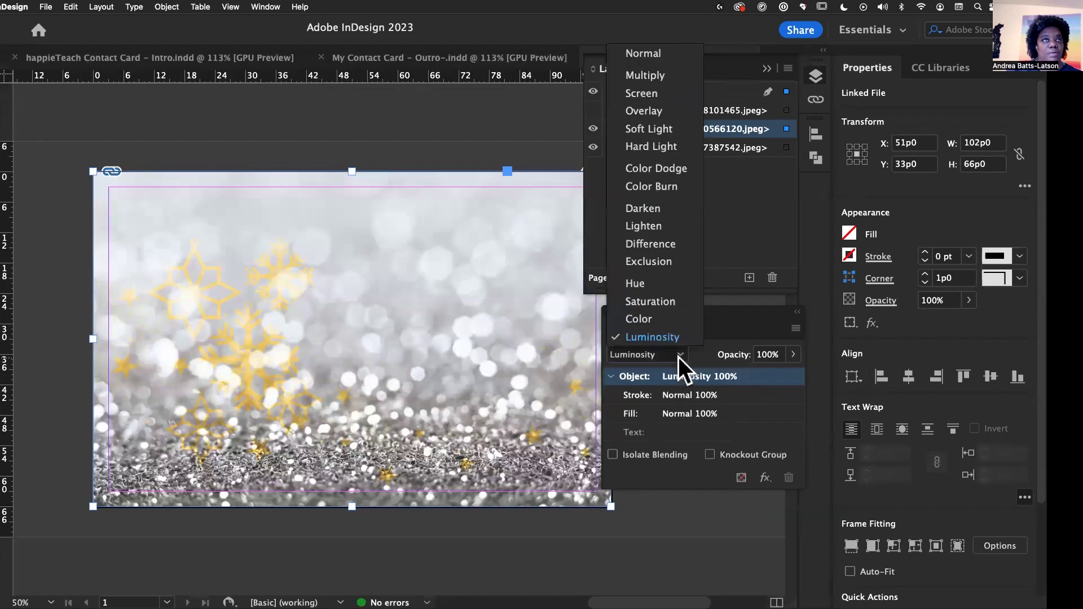
pyautogui.click(651, 284)
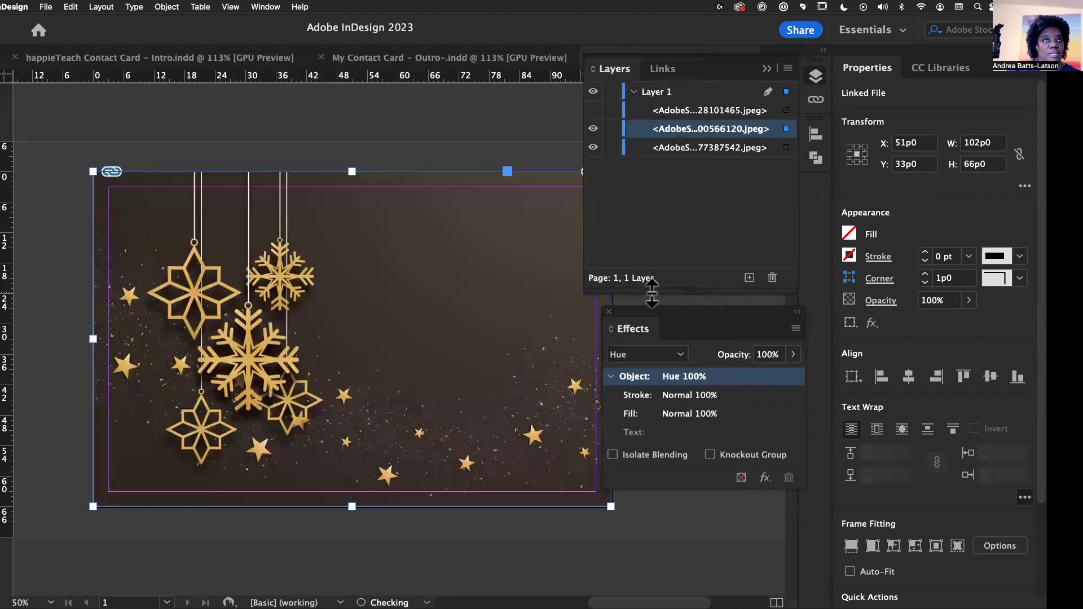
pyautogui.click(680, 356)
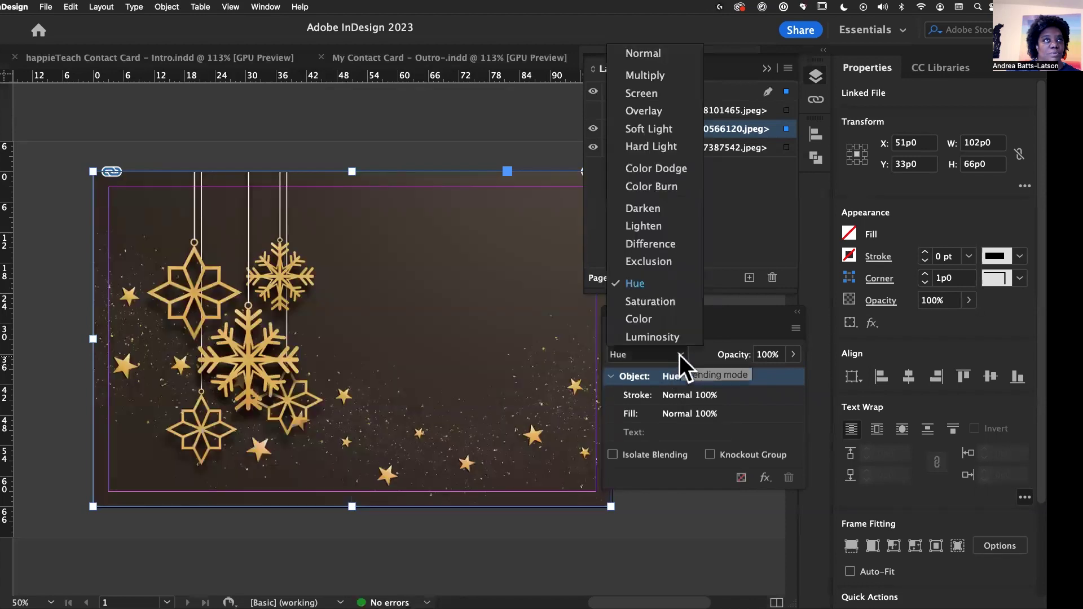
pyautogui.click(662, 300)
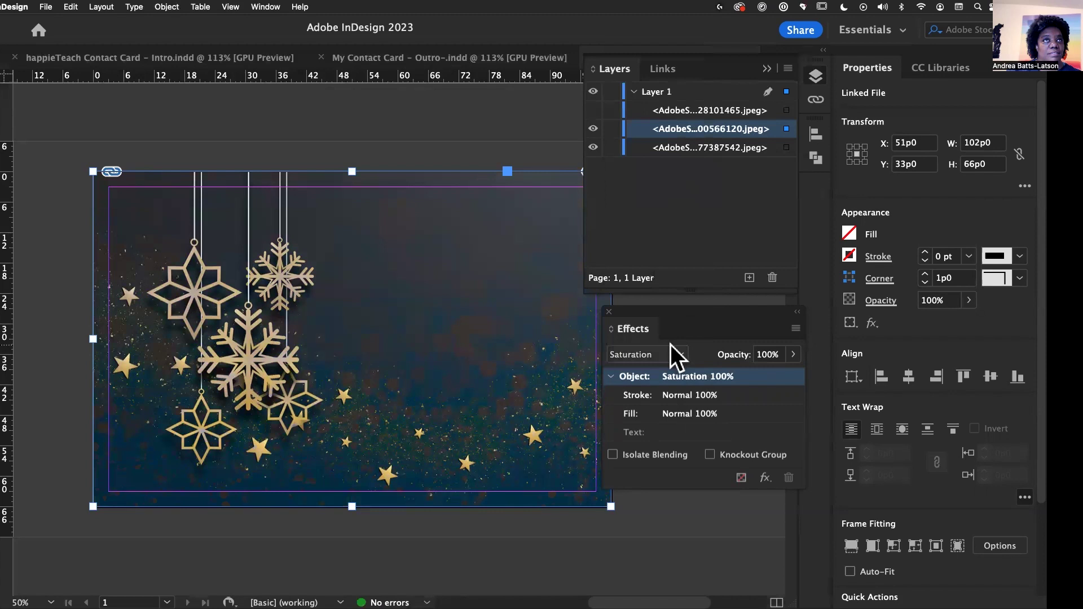
# Step: Set the gold glitter image's blend mode to Overlay and deselect it
pyautogui.click(681, 355)
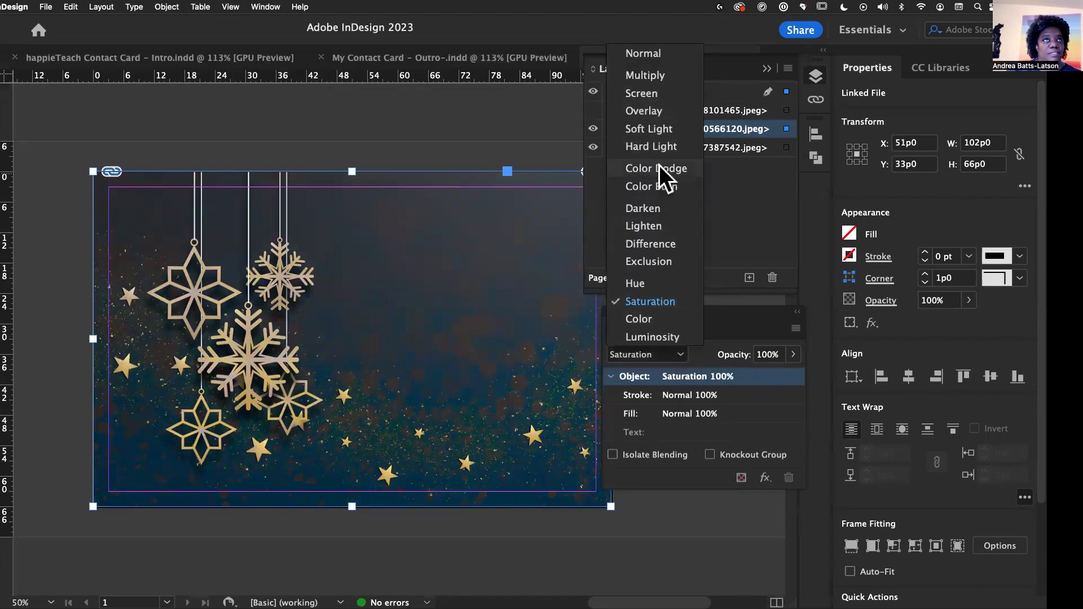
pyautogui.click(647, 113)
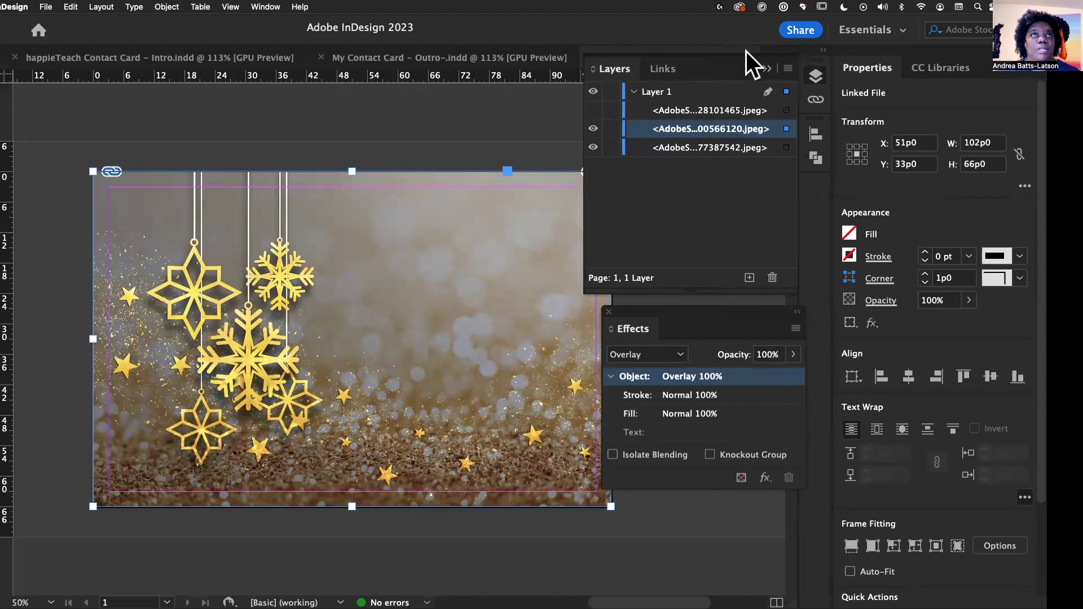
pyautogui.click(345, 126)
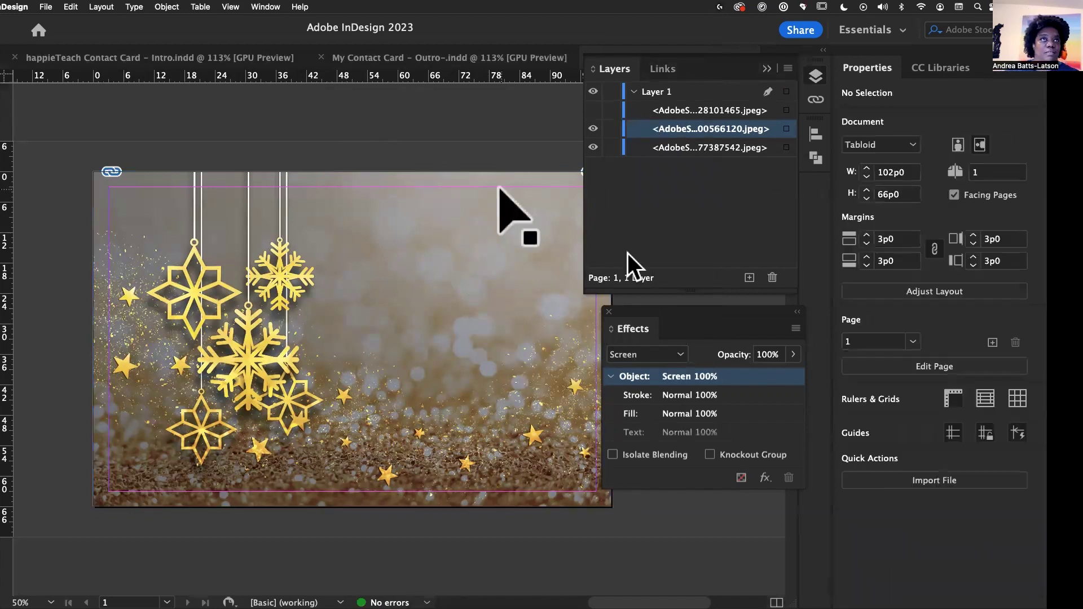
# Step: Dock the floating Effects panel at the end of the collapsed panel strip and check that it expands and collapses
pyautogui.moveTo(632, 333); pyautogui.dragTo(839, 201)
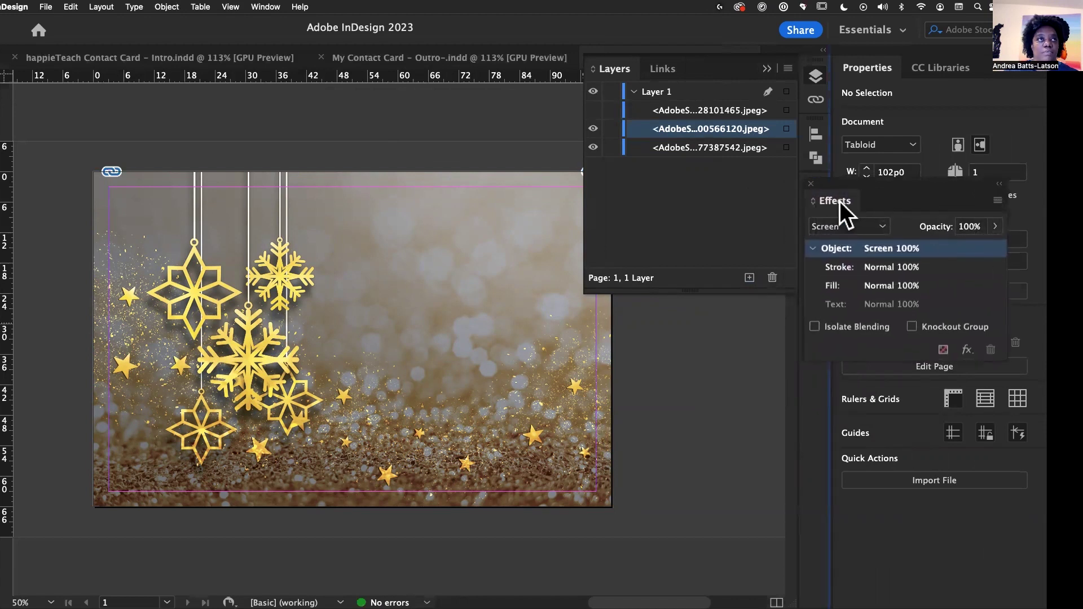
pyautogui.moveTo(840, 202); pyautogui.dragTo(811, 181)
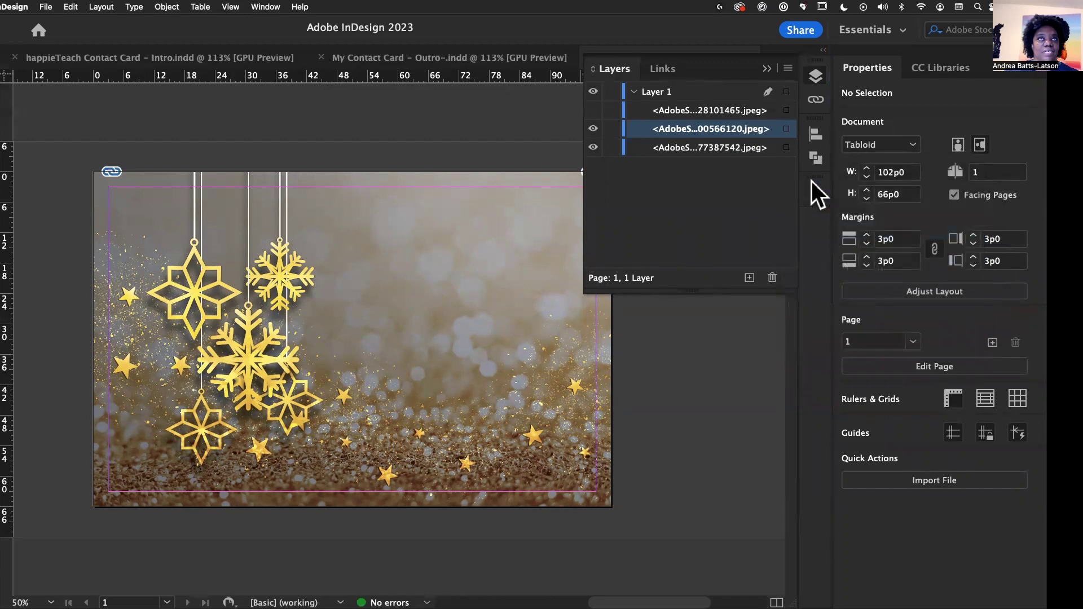
pyautogui.click(812, 195)
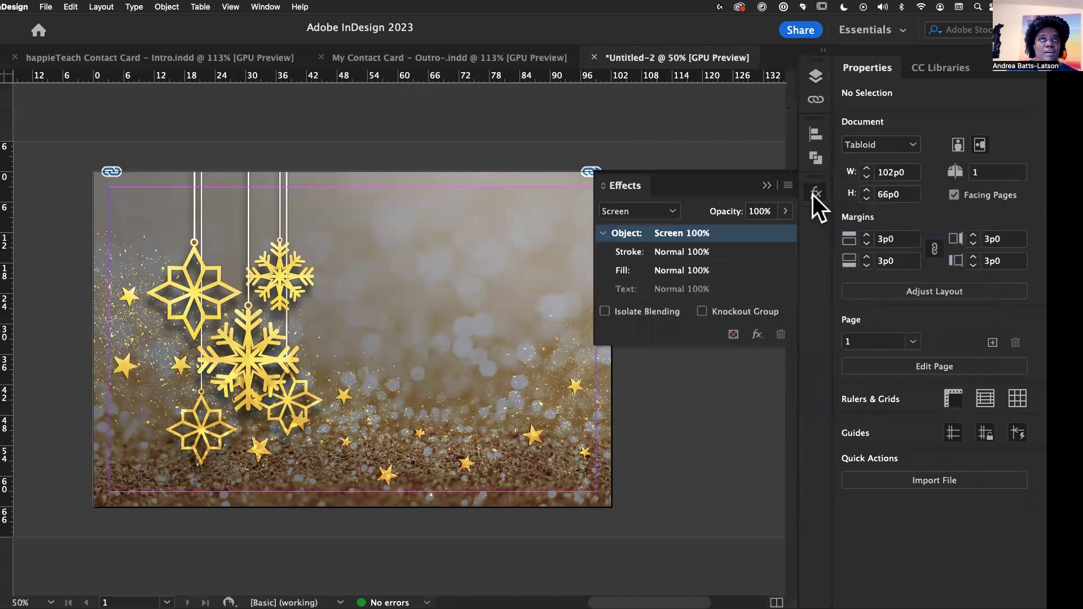
pyautogui.click(812, 195)
pyautogui.click(812, 195)
pyautogui.click(812, 194)
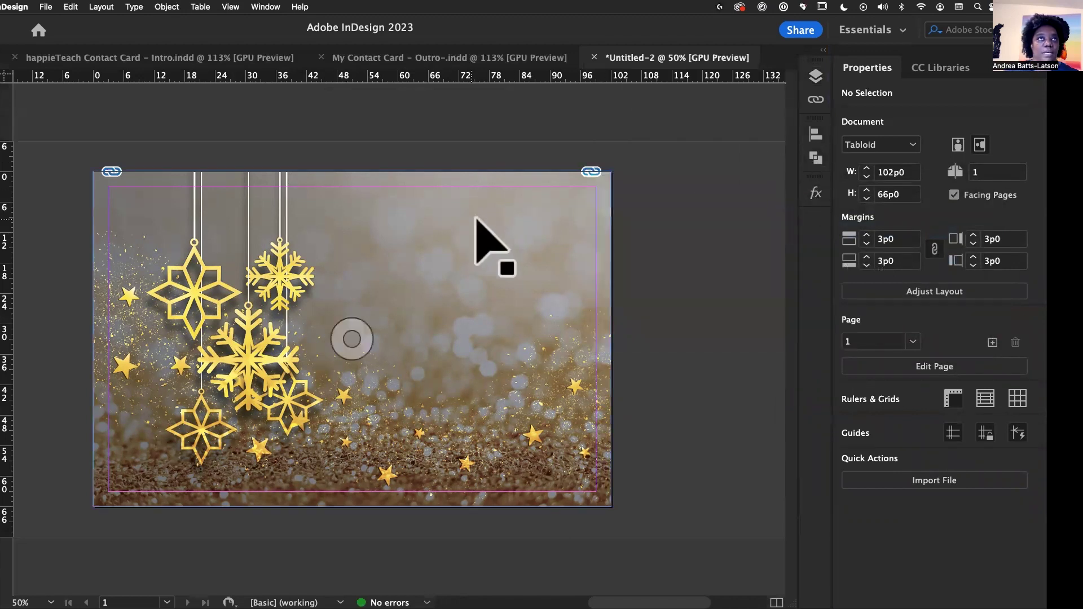
# Step: Expand Layer 1 in the layer stack, make the champagne image visible again and collapse the layer list
pyautogui.click(814, 74)
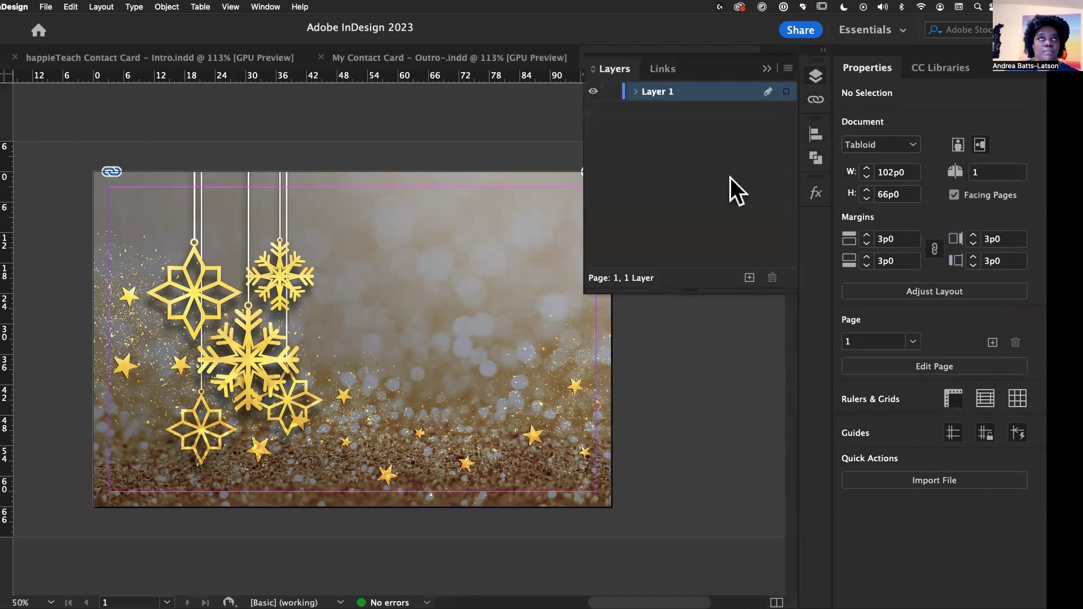
pyautogui.click(635, 92)
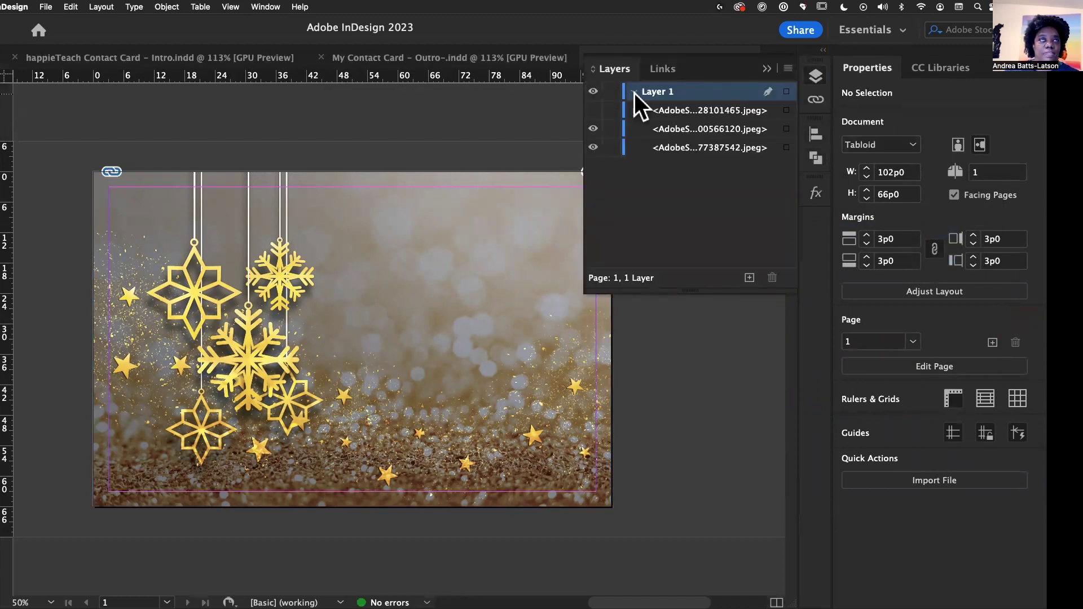
pyautogui.click(594, 110)
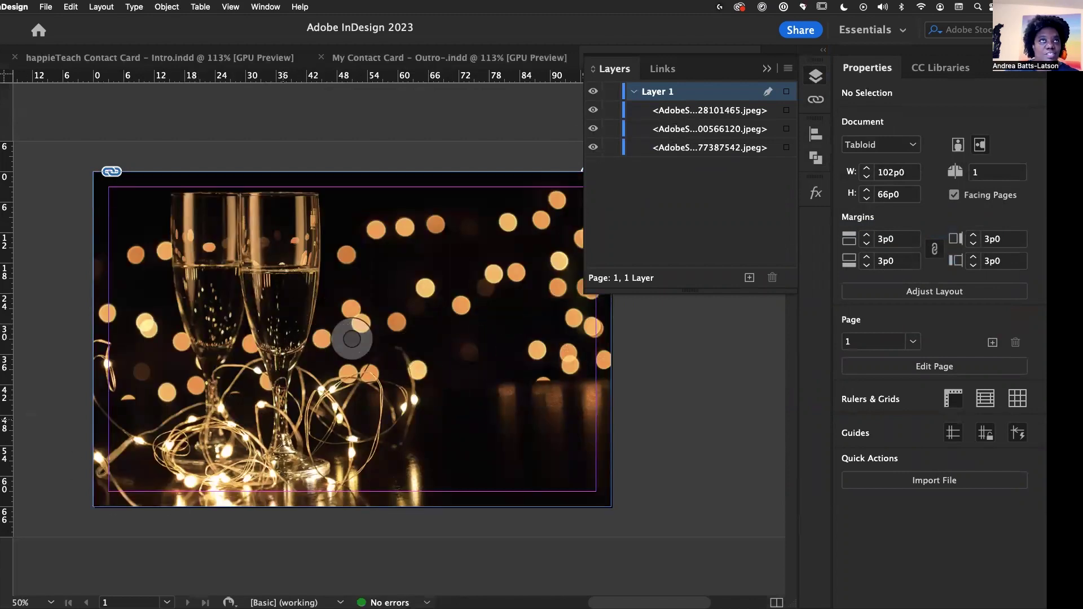
pyautogui.click(702, 111)
pyautogui.click(762, 70)
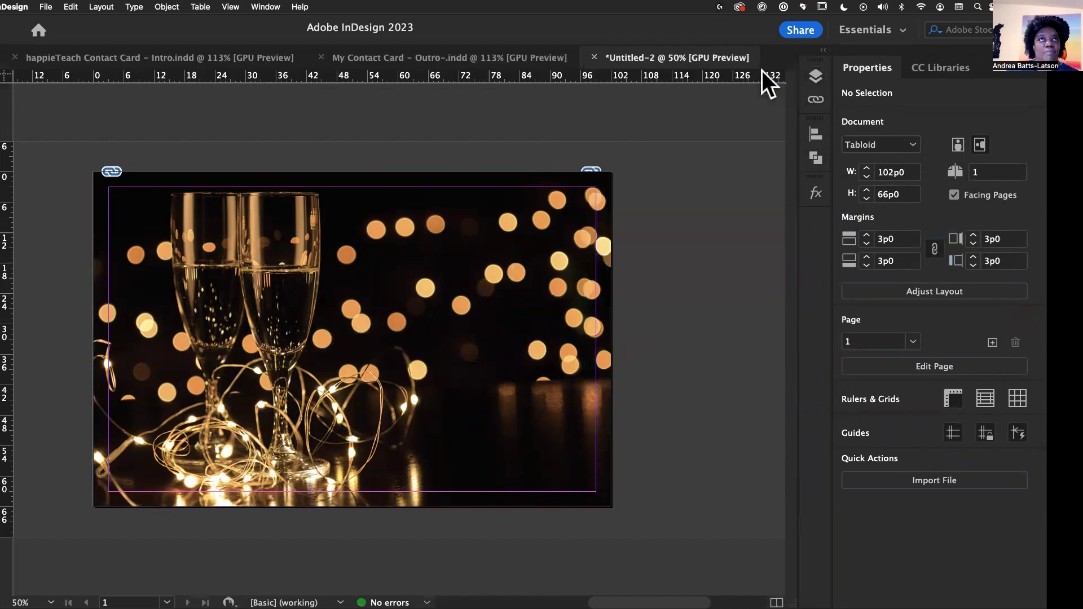
# Step: Select the champagne image and try the Multiply and Screen blend modes on it, settling on Overlay
pyautogui.click(817, 194)
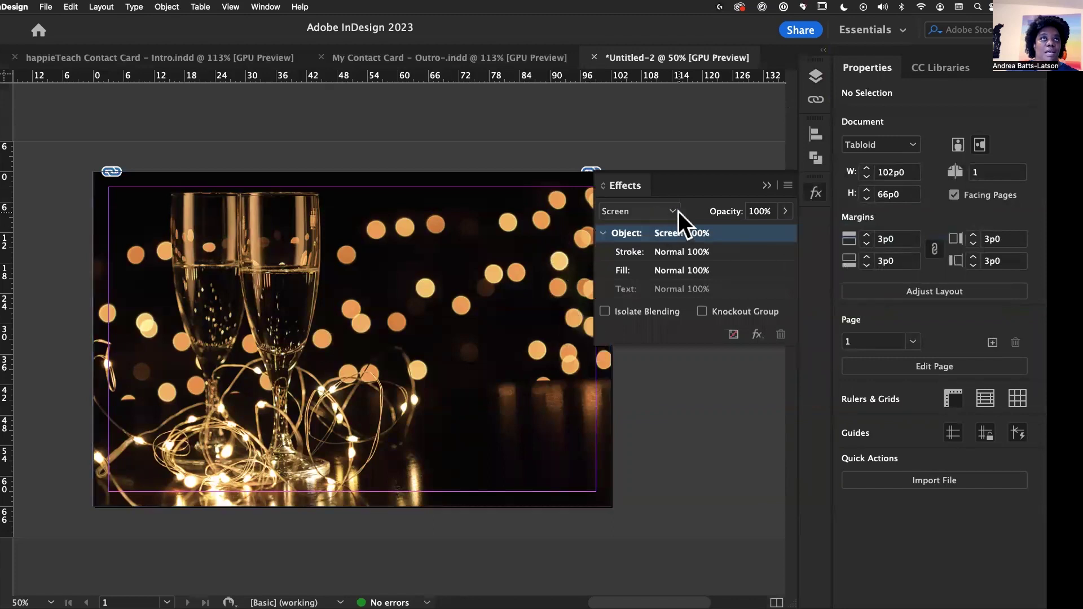
pyautogui.click(431, 304)
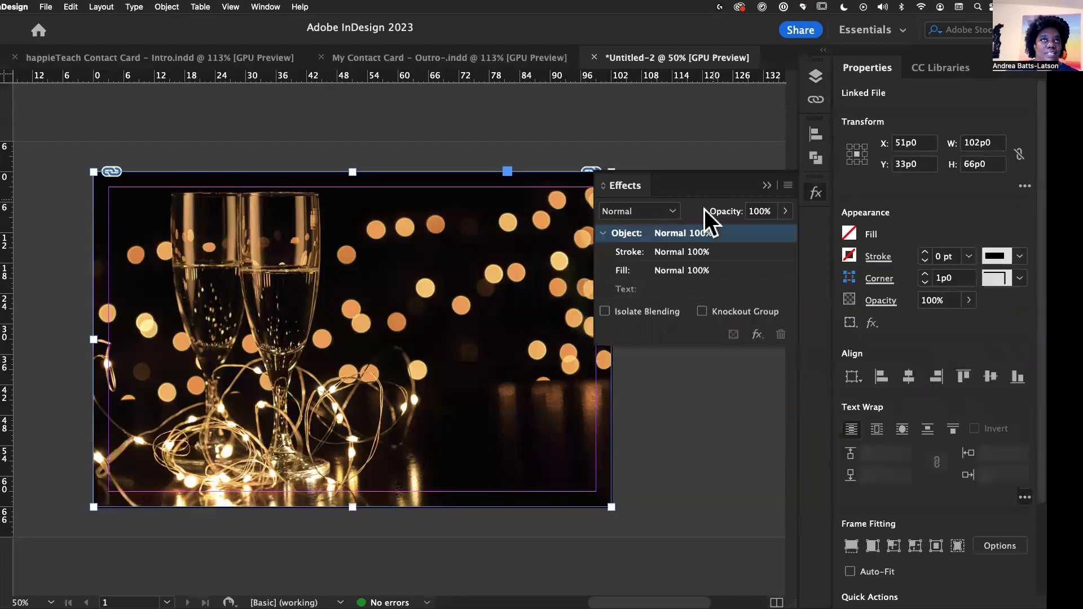
pyautogui.click(675, 209)
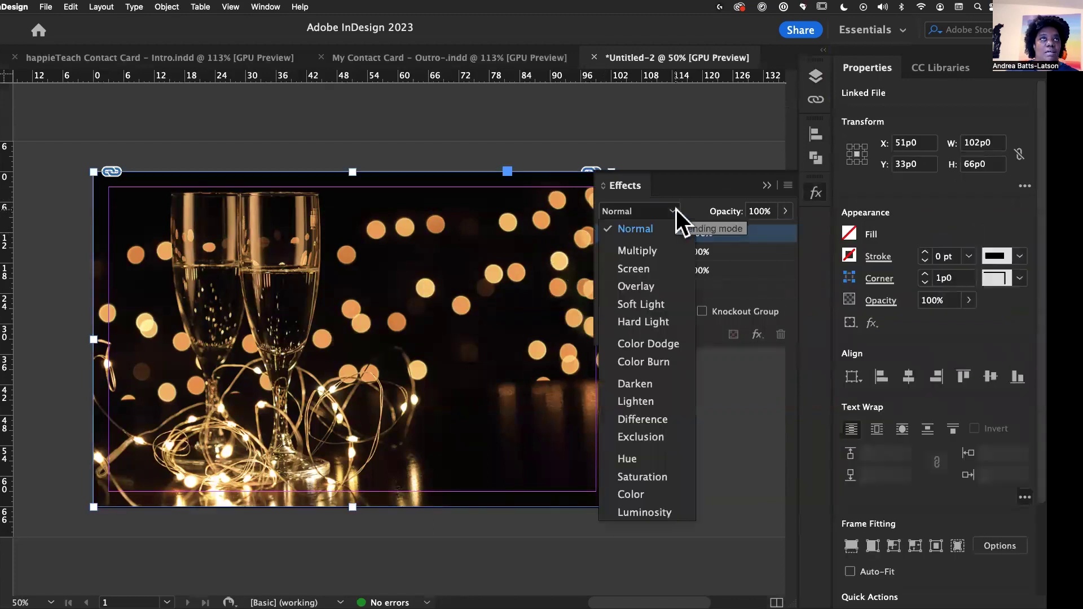
pyautogui.click(647, 251)
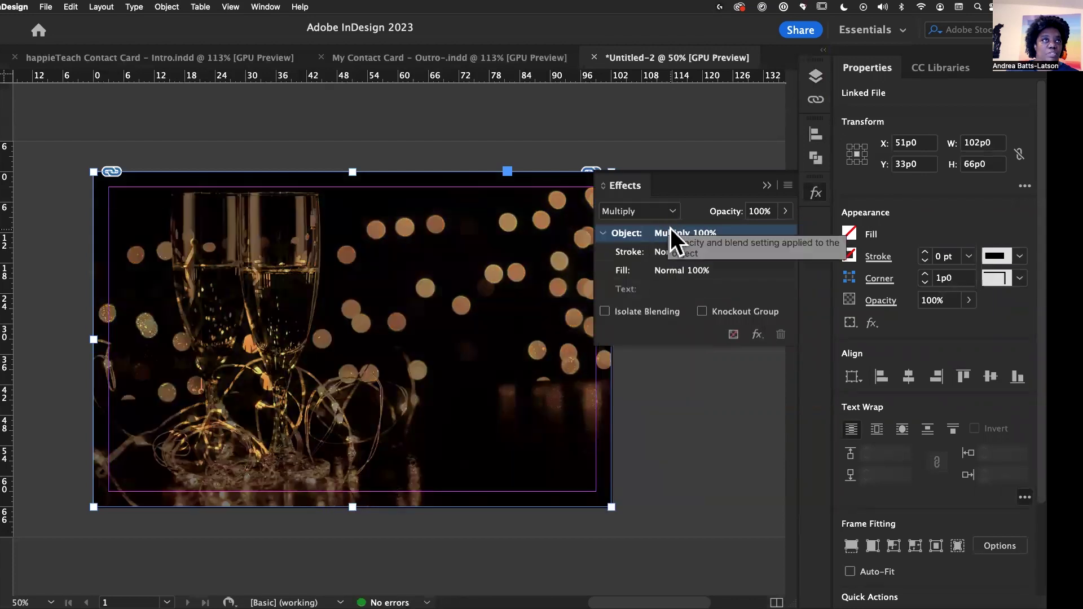
pyautogui.click(675, 212)
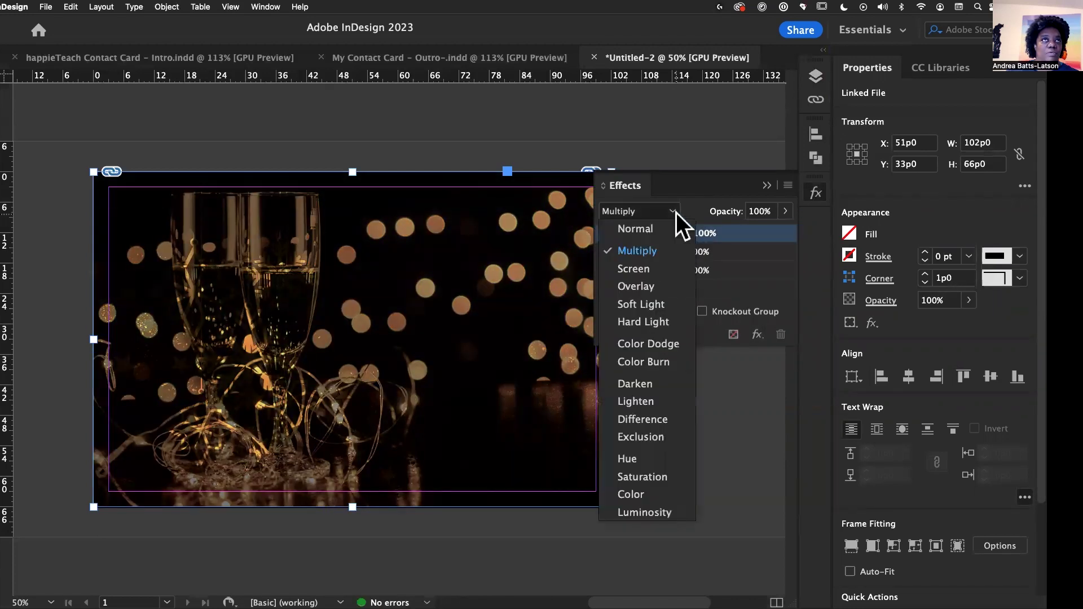
pyautogui.click(663, 269)
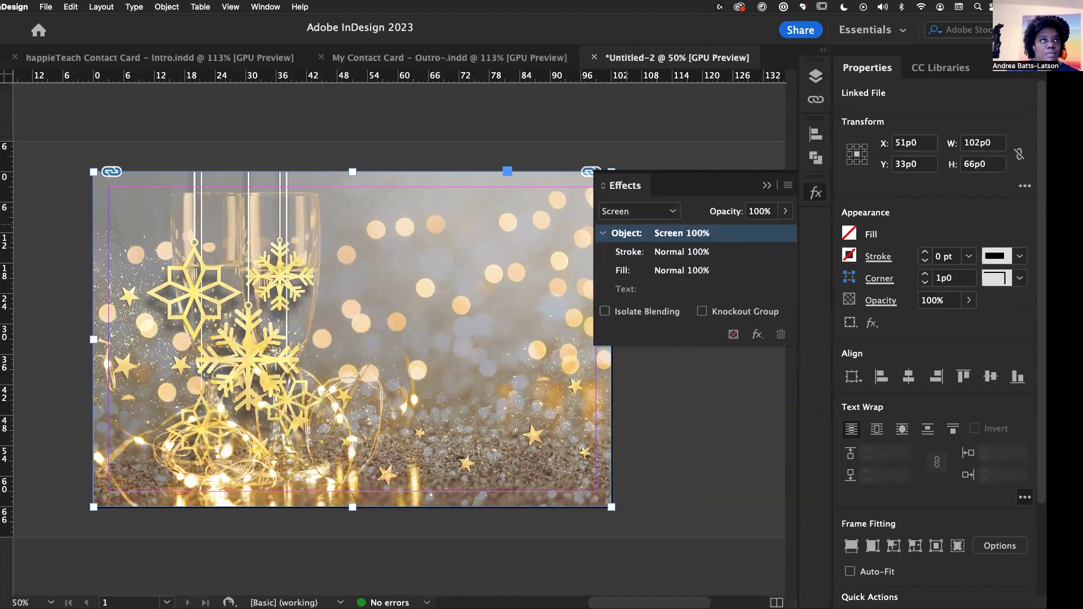
pyautogui.click(673, 212)
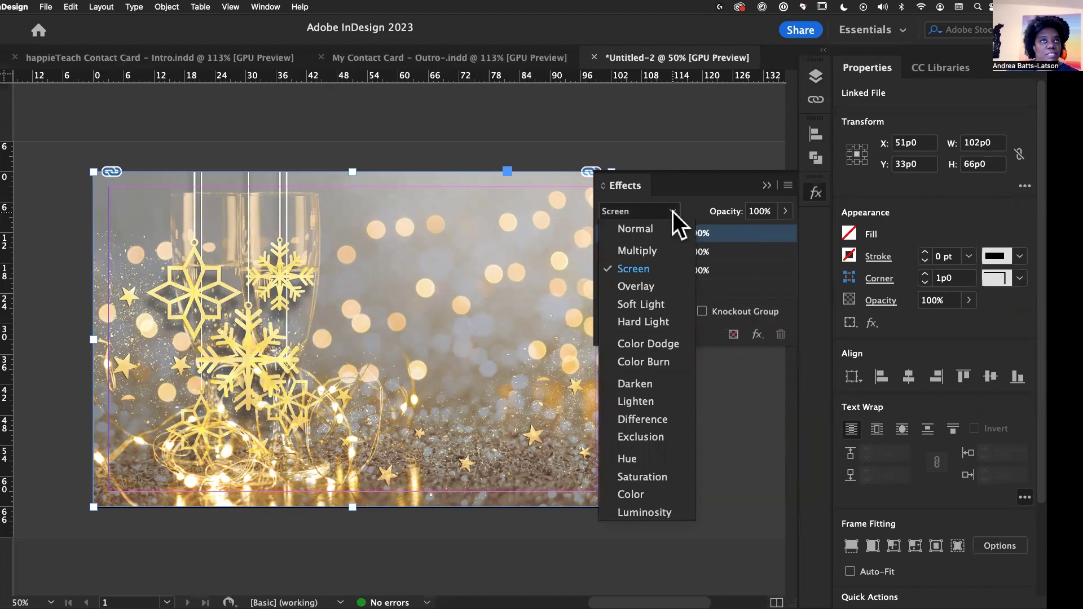
pyautogui.click(639, 288)
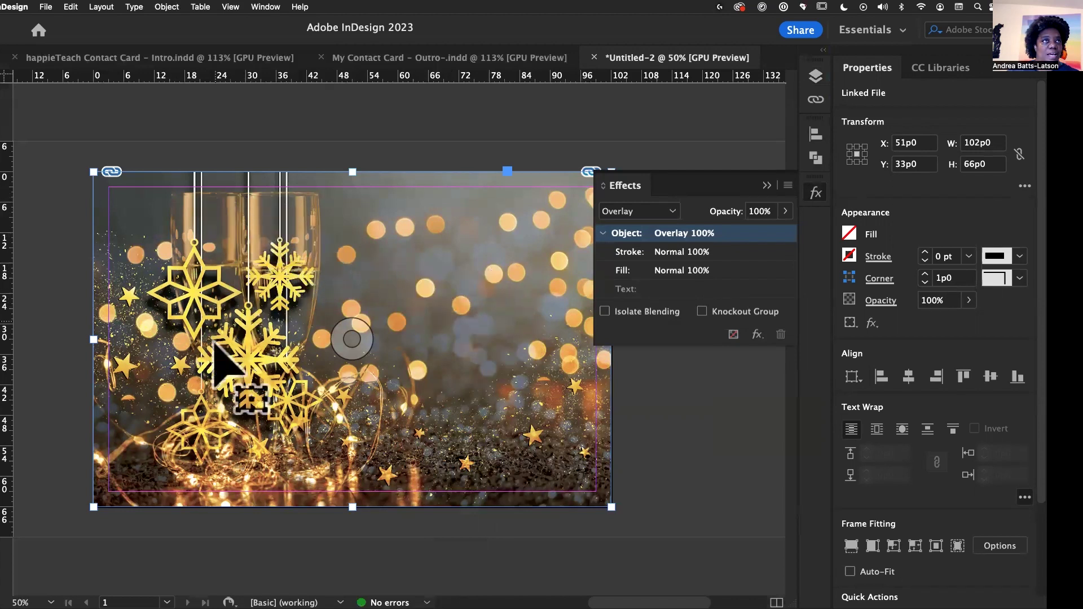
# Step: Try the Soft Light, Hard Light, Lighten, Exclusion and Hue blend modes on the champagne image
pyautogui.click(678, 211)
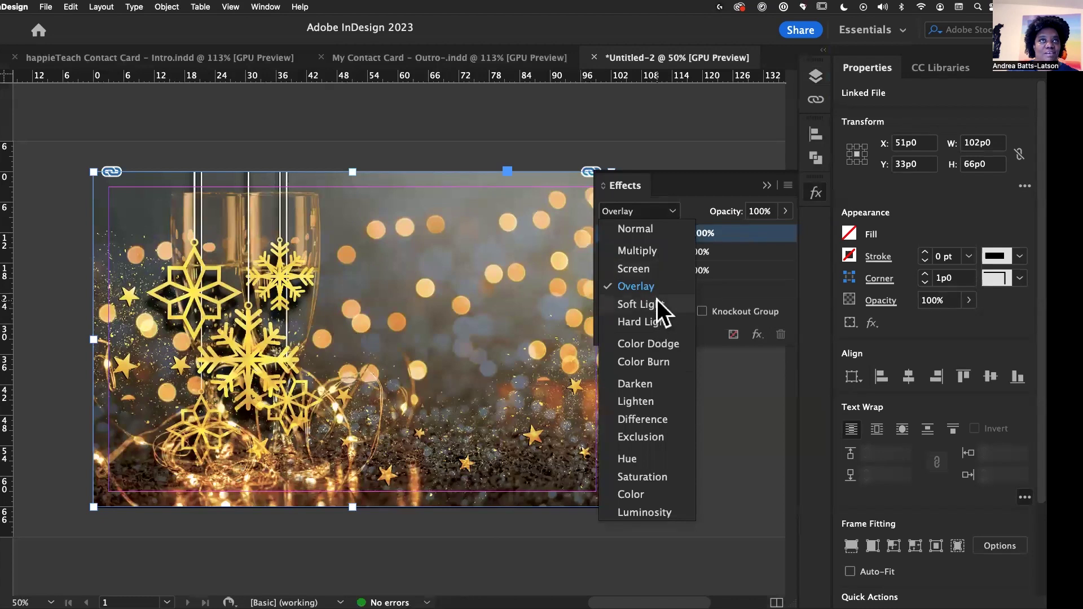
pyautogui.click(657, 305)
pyautogui.click(661, 212)
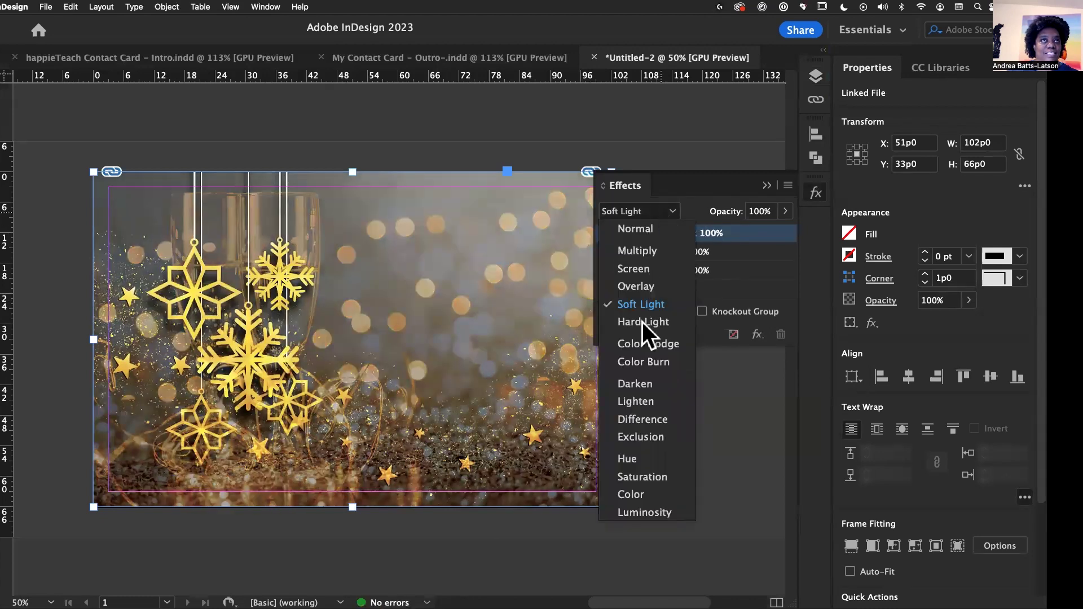
pyautogui.click(642, 323)
pyautogui.click(657, 209)
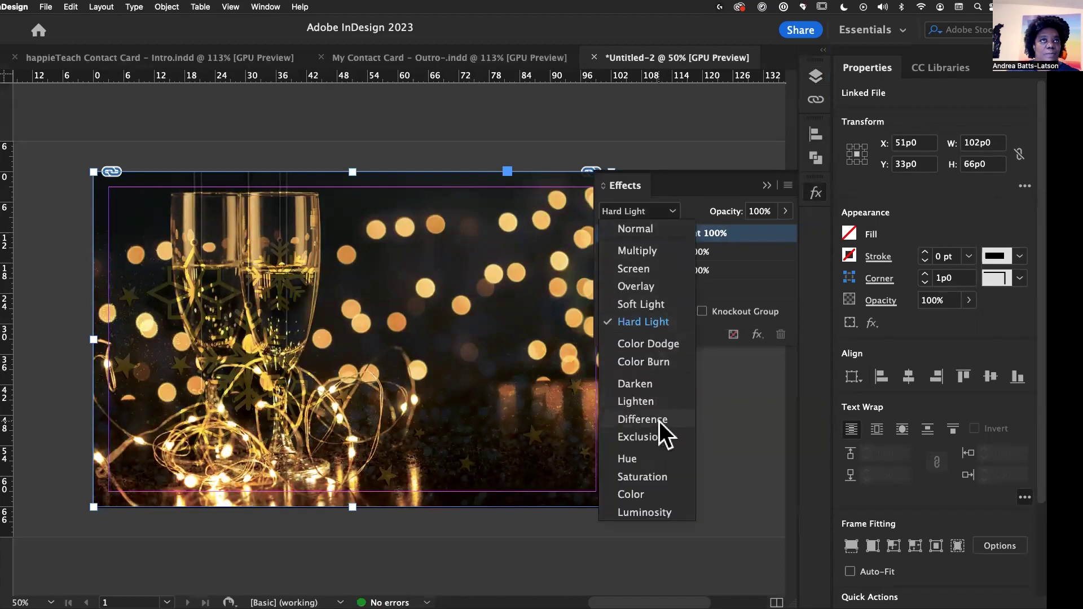
pyautogui.click(658, 402)
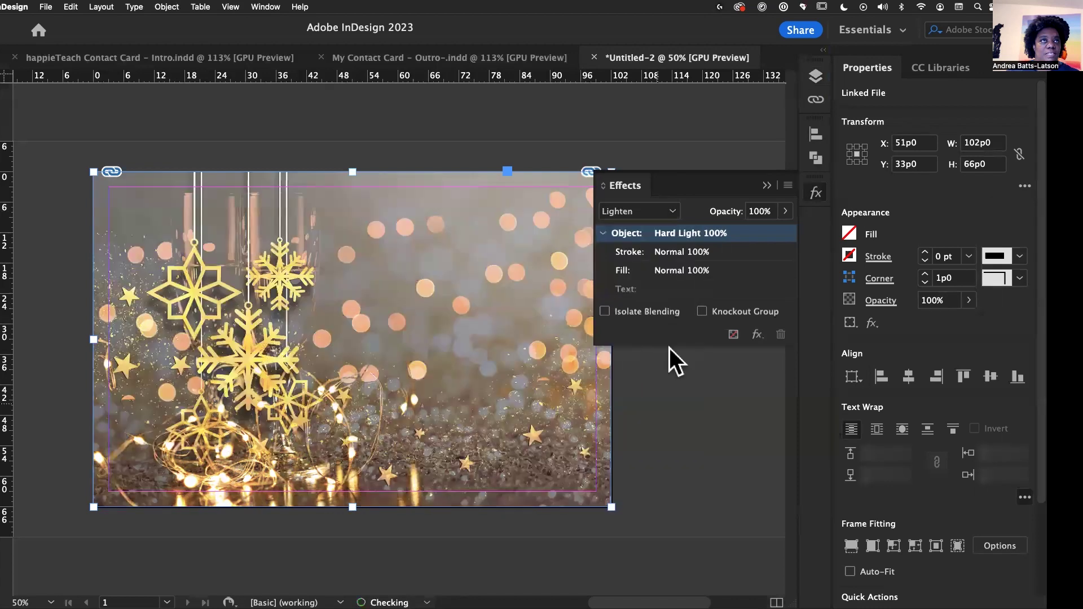
pyautogui.click(672, 215)
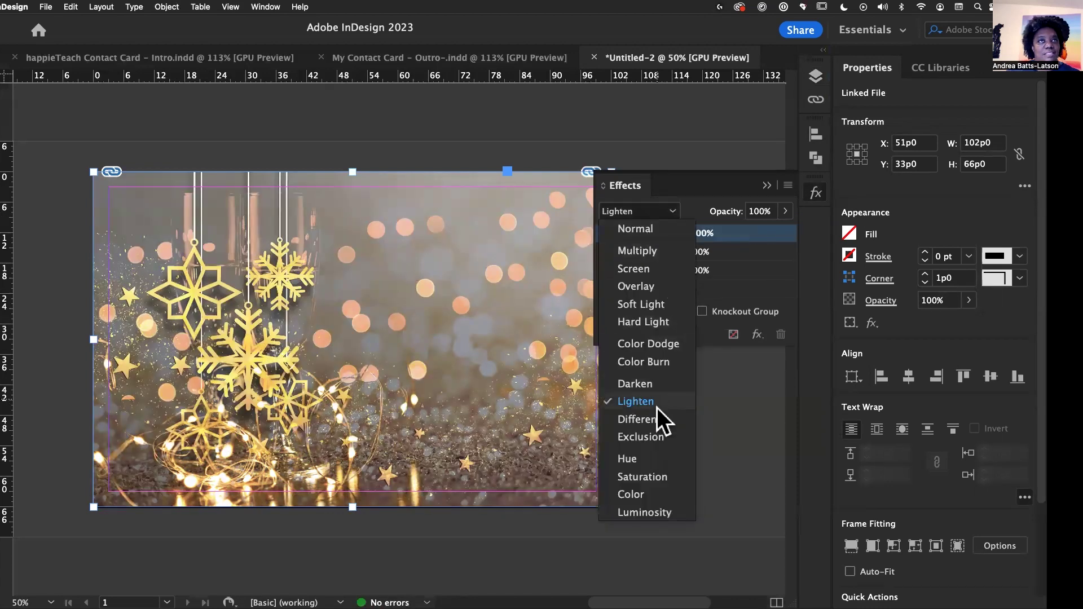
pyautogui.click(655, 441)
pyautogui.click(673, 214)
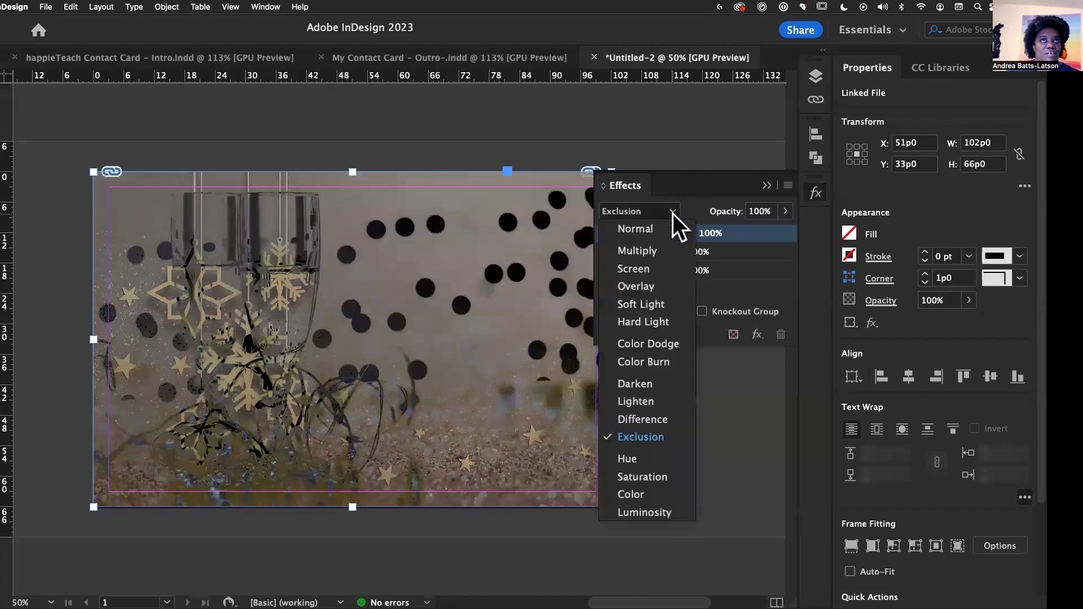
pyautogui.click(628, 460)
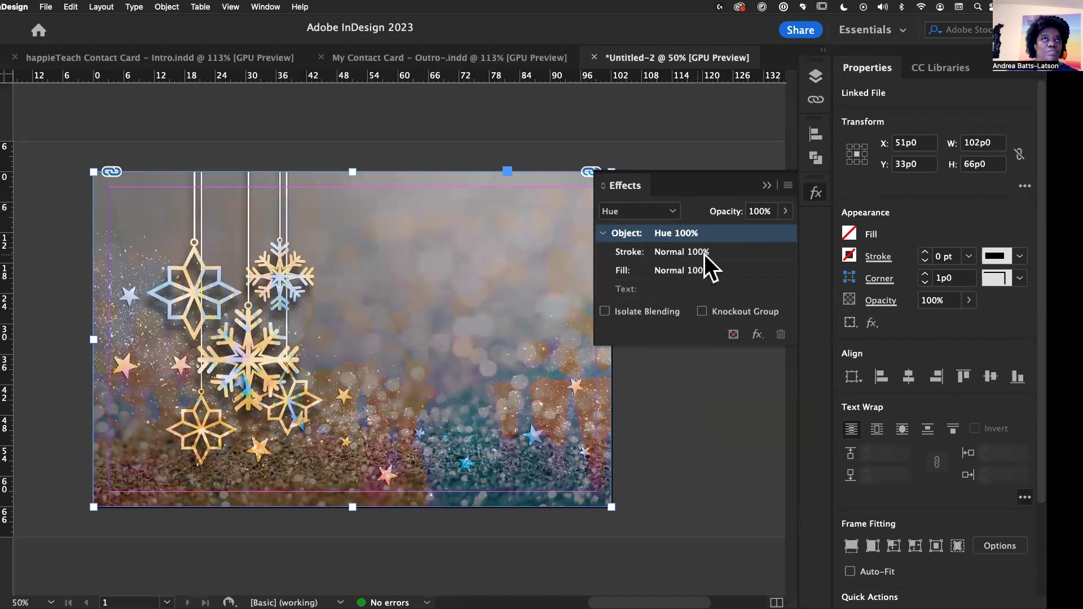
# Step: Try the Saturation, Color and Luminosity blend modes on the champagne image
pyautogui.click(673, 209)
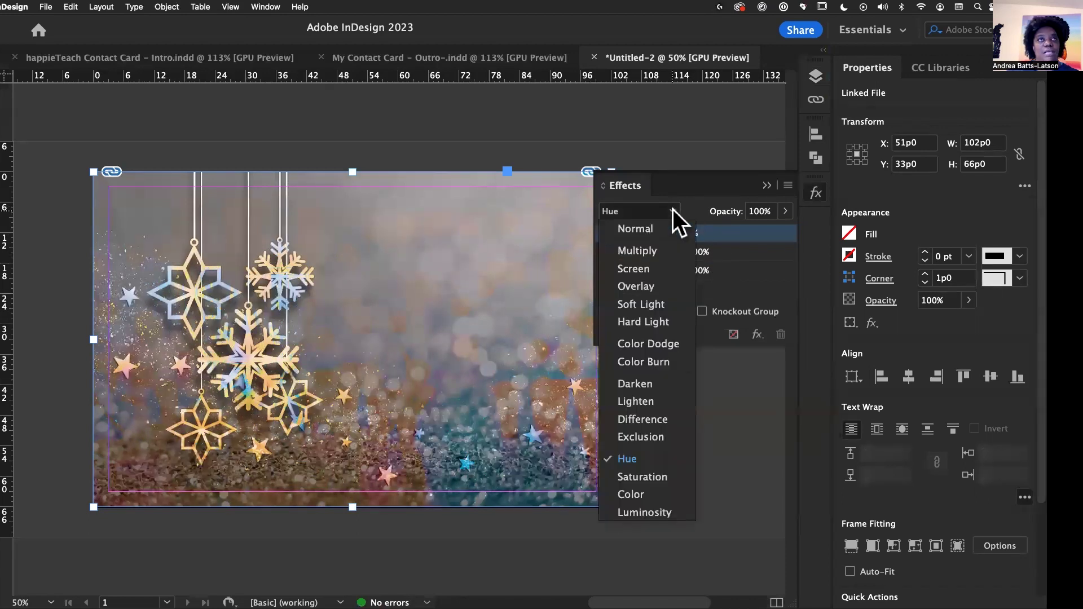
pyautogui.click(639, 479)
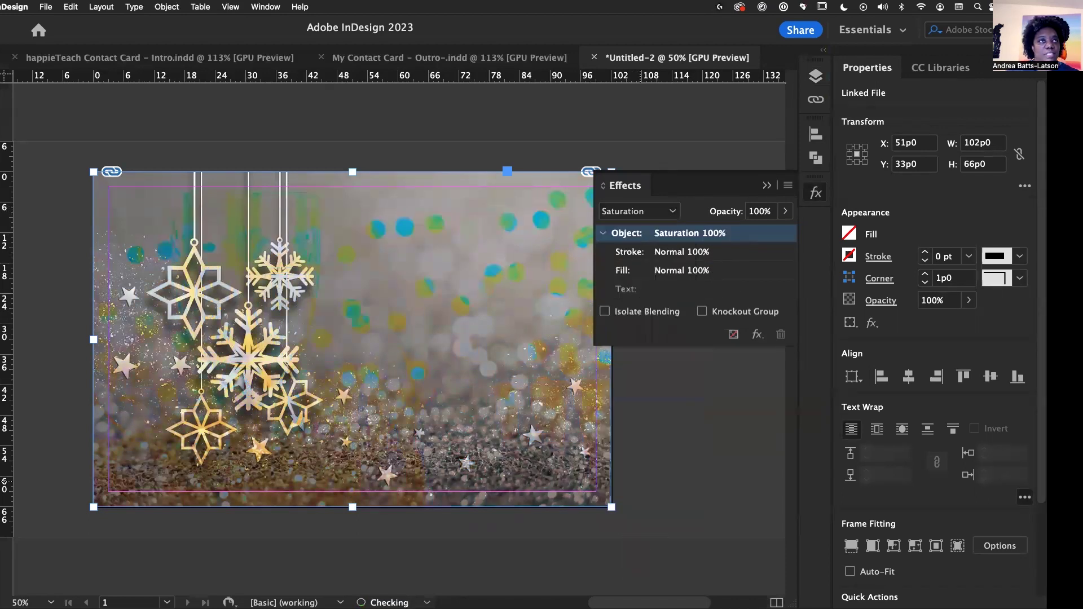
pyautogui.click(677, 212)
pyautogui.click(631, 494)
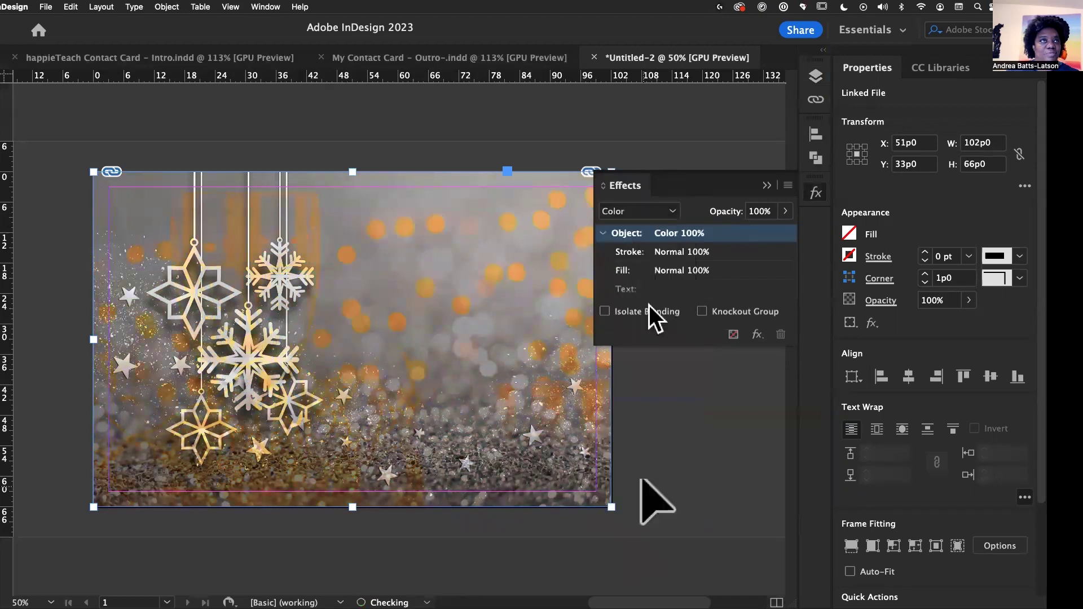
pyautogui.click(667, 213)
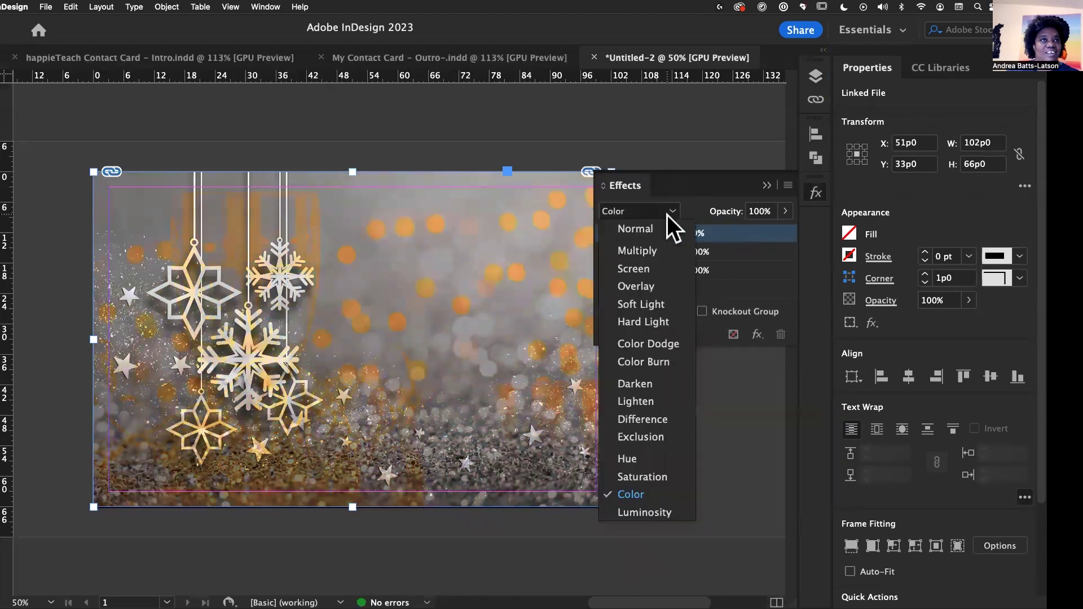
pyautogui.click(632, 510)
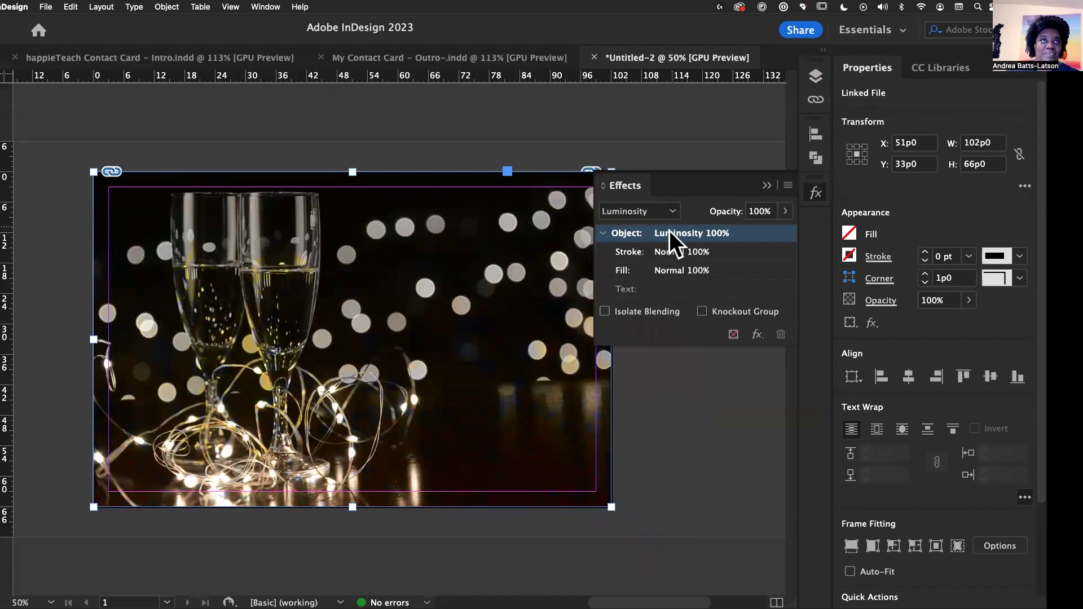
# Step: Set the champagne image's blend mode back to Overlay, deselect it and collapse the Effects panel
pyautogui.click(669, 211)
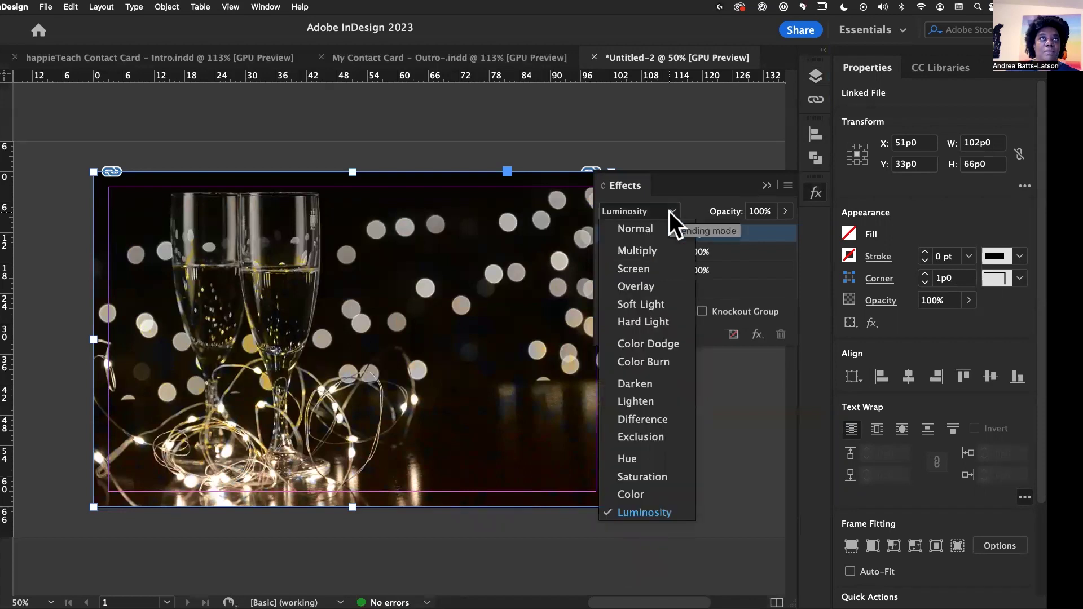
pyautogui.click(651, 287)
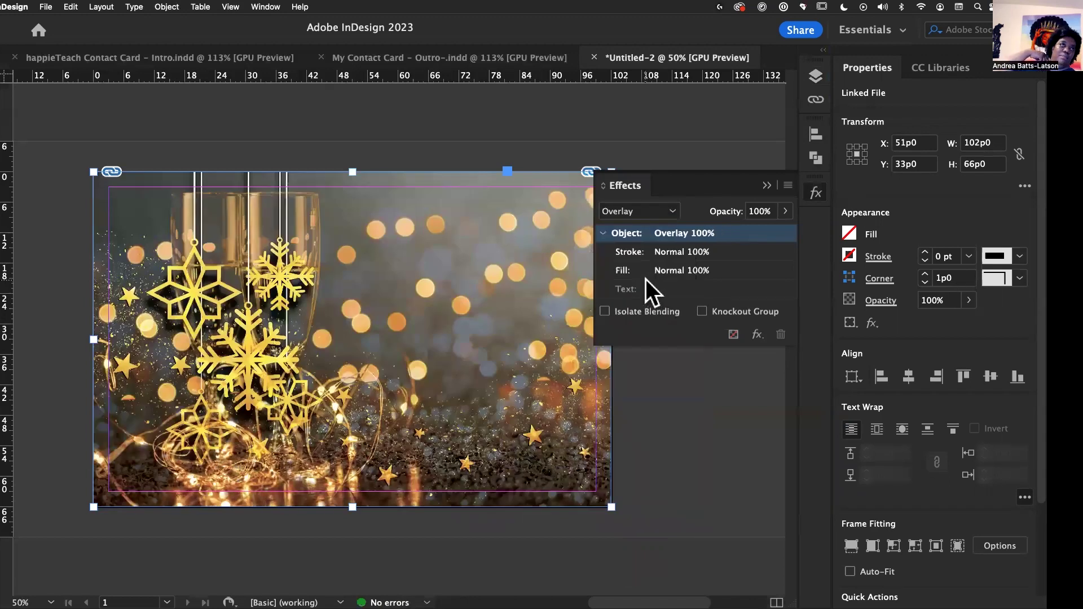
pyautogui.click(423, 158)
pyautogui.click(766, 185)
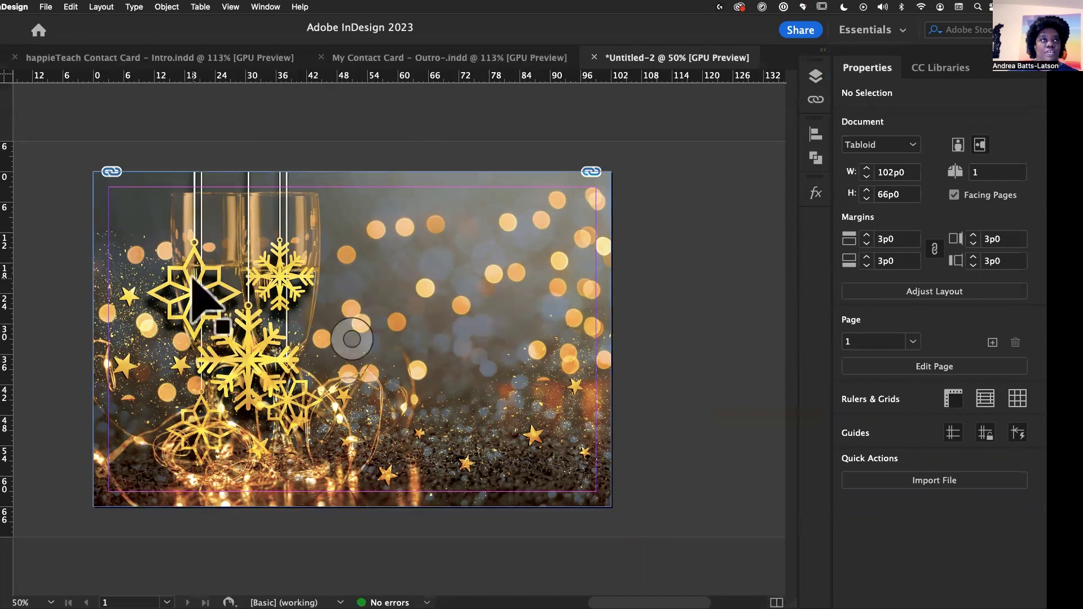
# Step: Reduce the champagne image's opacity to 50% with the Overlay blend, deselect it and collapse the Effects panel
pyautogui.click(376, 259)
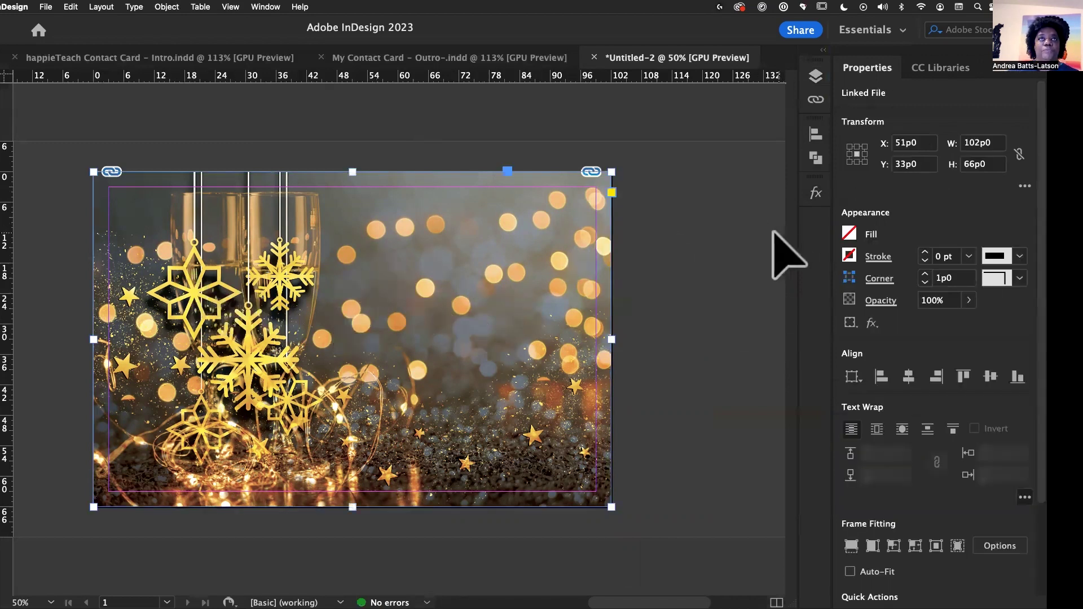
pyautogui.click(816, 194)
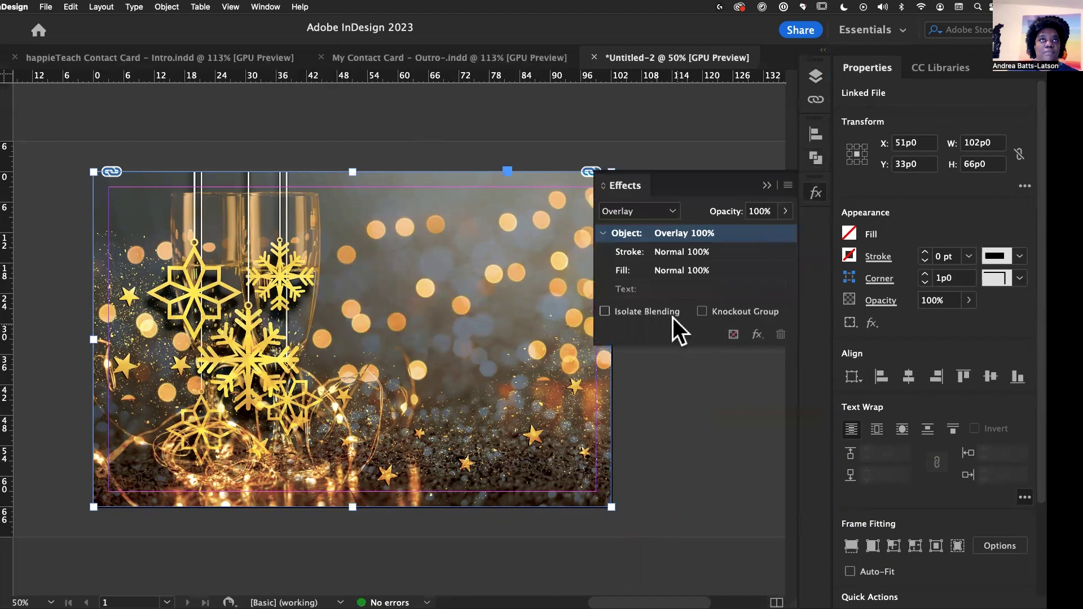
pyautogui.click(784, 210)
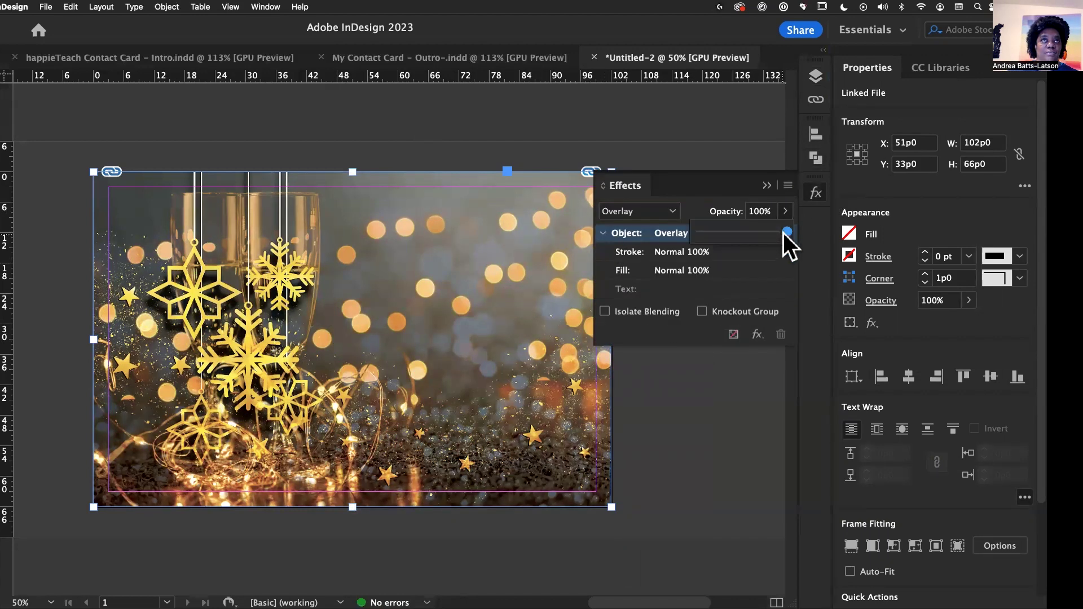
pyautogui.moveTo(784, 232); pyautogui.dragTo(727, 232)
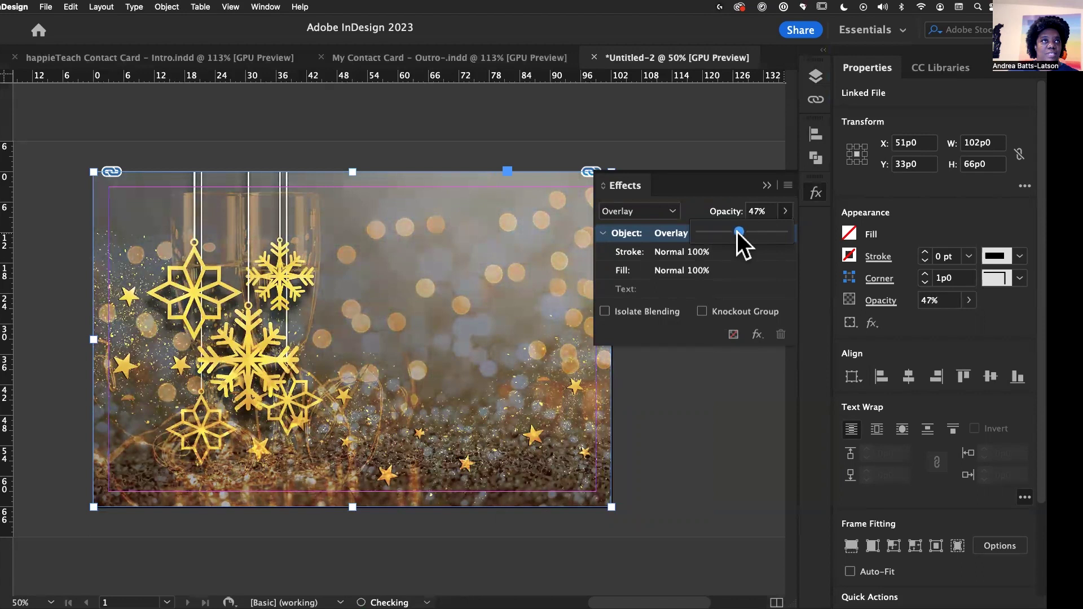
pyautogui.moveTo(742, 231); pyautogui.dragTo(743, 232)
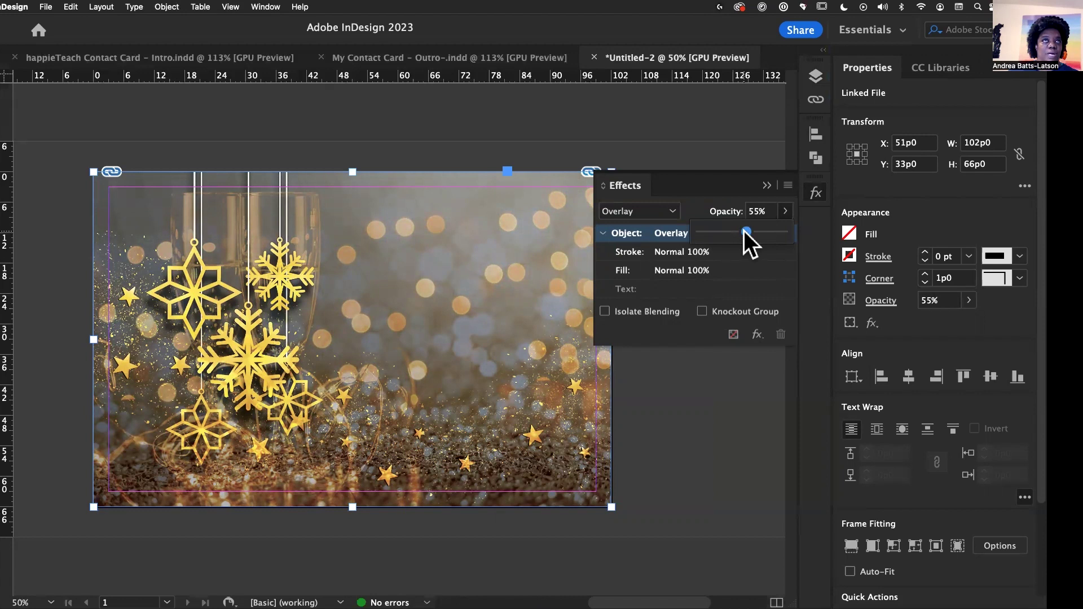
pyautogui.moveTo(744, 232)
pyautogui.mouseDown()
pyautogui.moveTo(803, 229)
pyautogui.moveTo(738, 232)
pyautogui.mouseUp()
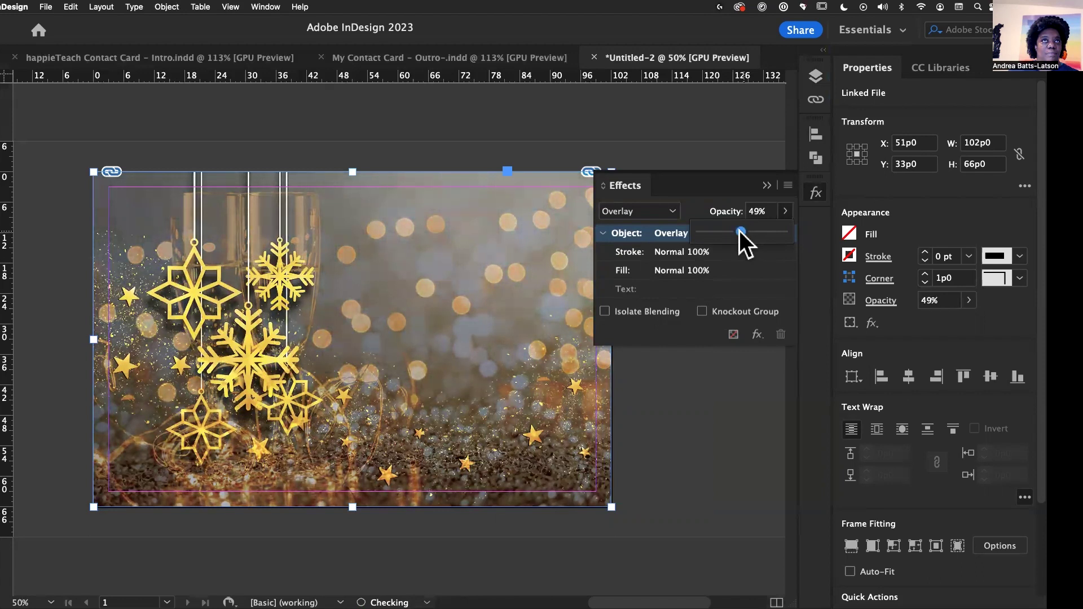
pyautogui.moveTo(740, 232); pyautogui.dragTo(739, 231)
pyautogui.click(407, 127)
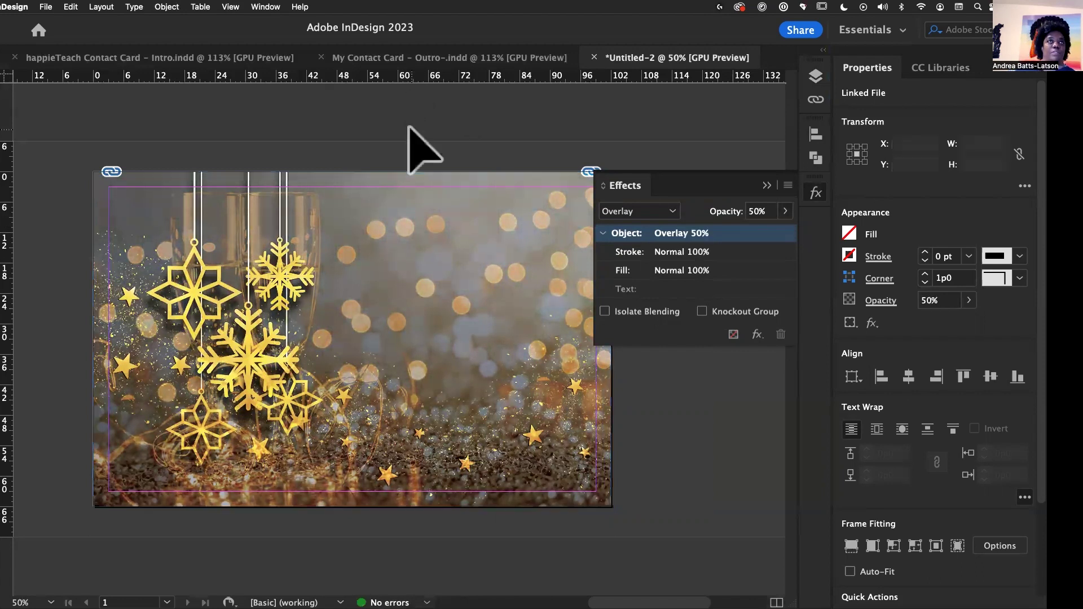
pyautogui.click(765, 185)
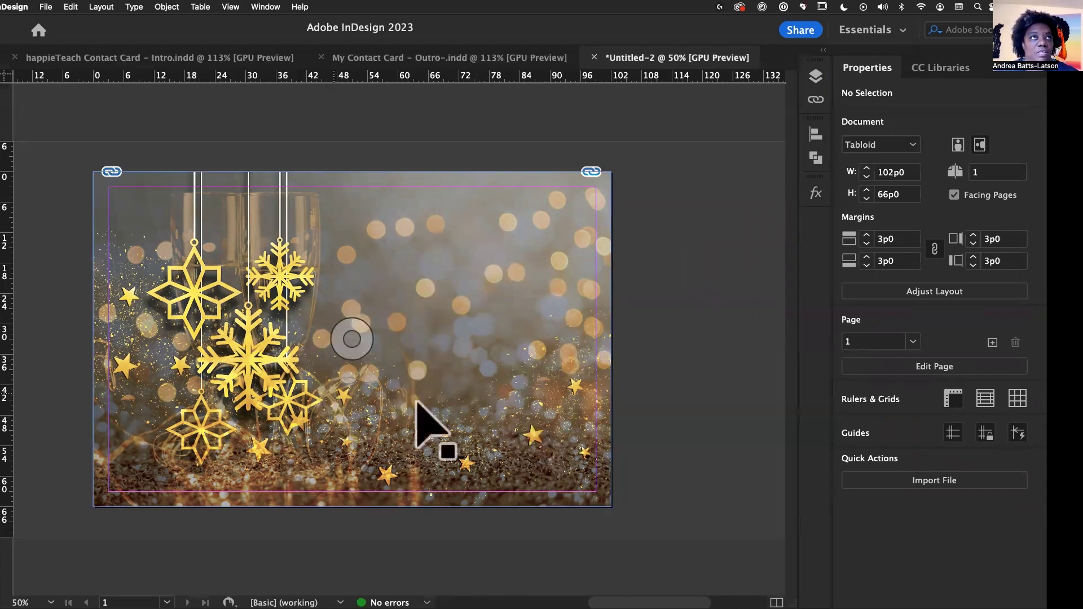
# Step: Lock Layer 1 and rename it "background"
pyautogui.click(816, 74)
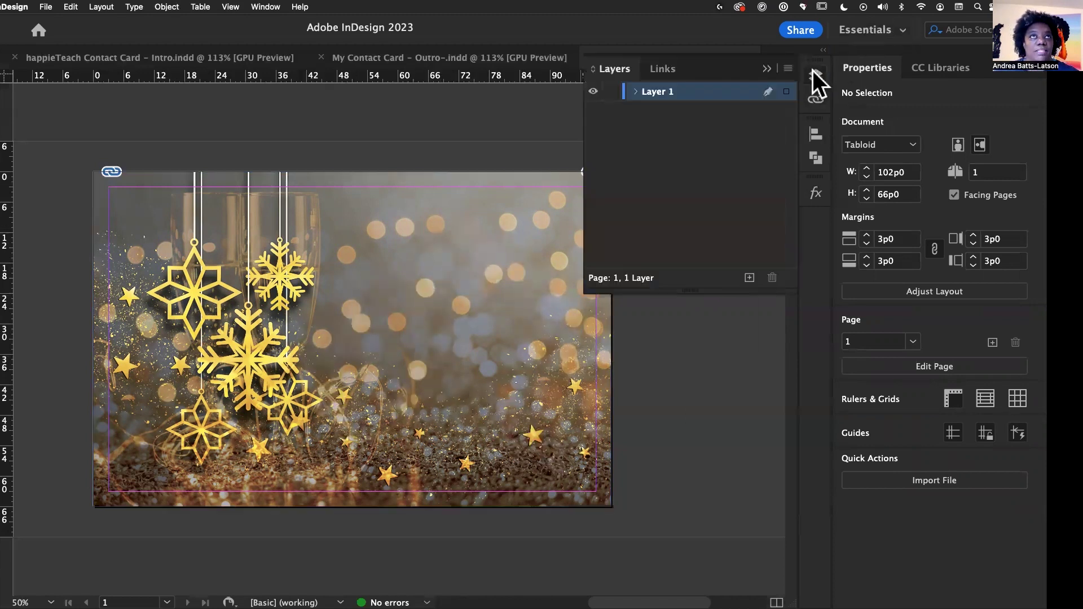
pyautogui.click(610, 92)
pyautogui.doubleClick(659, 92)
pyautogui.write('background')
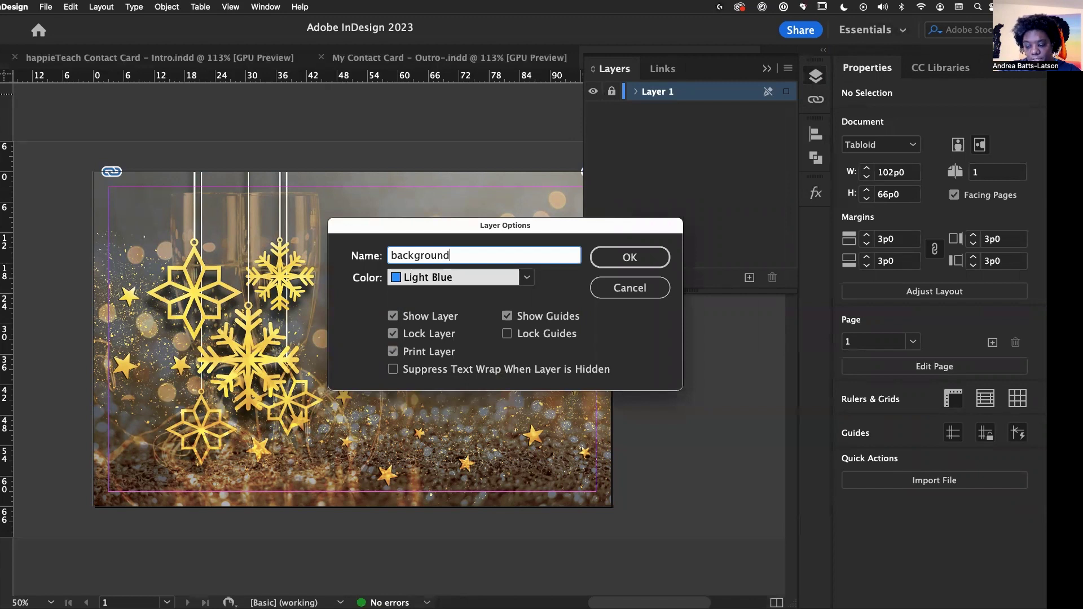
pyautogui.press('Return')
pyautogui.click(765, 67)
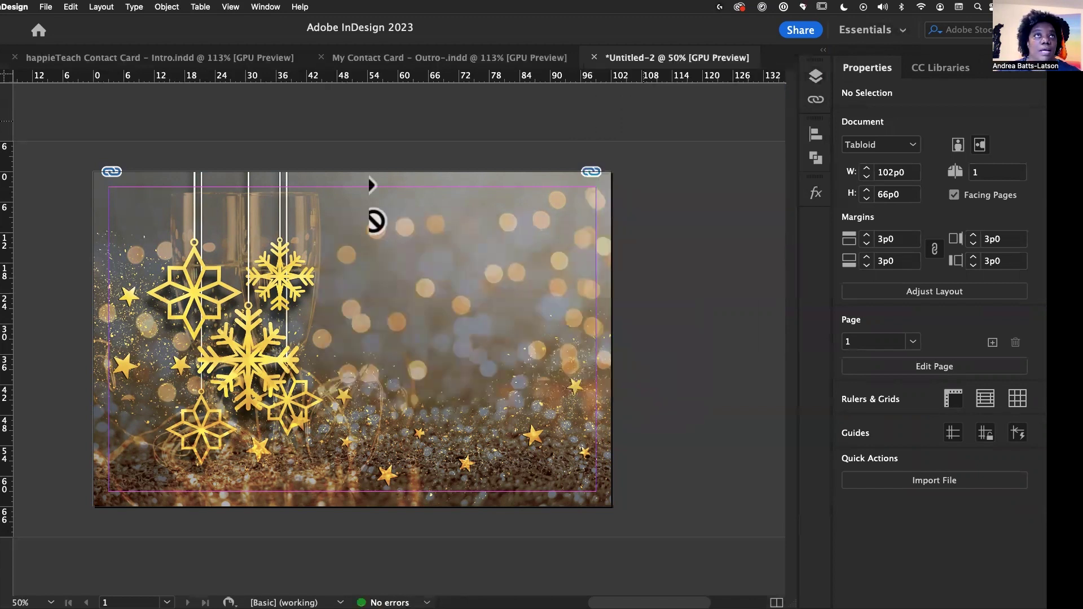
# Step: Add a new layer above the locked background layer
pyautogui.click(816, 76)
pyautogui.click(749, 278)
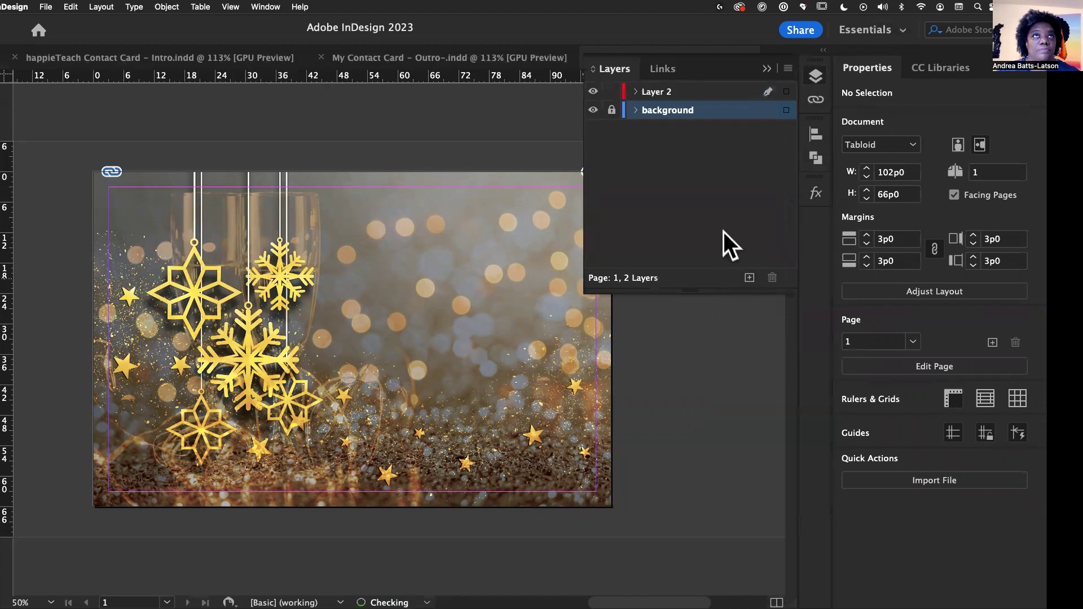
# Step: Draw an ellipse about 41p0 wide and 33p0 high on Layer 2 and move its centre to about X 71p6, Y 25p1
pyautogui.click(766, 68)
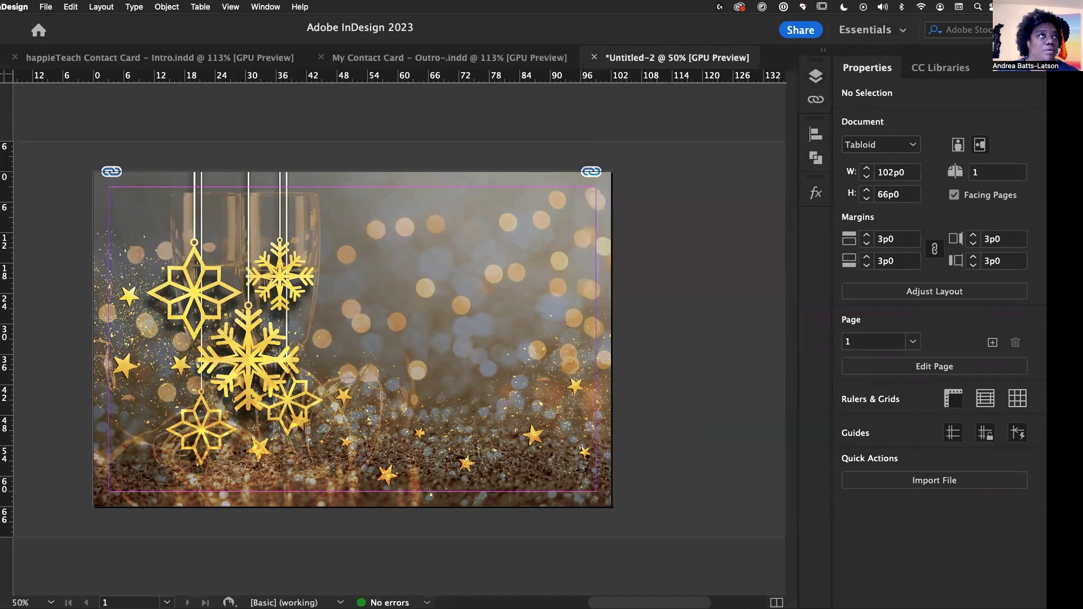
pyautogui.click(0, 303)
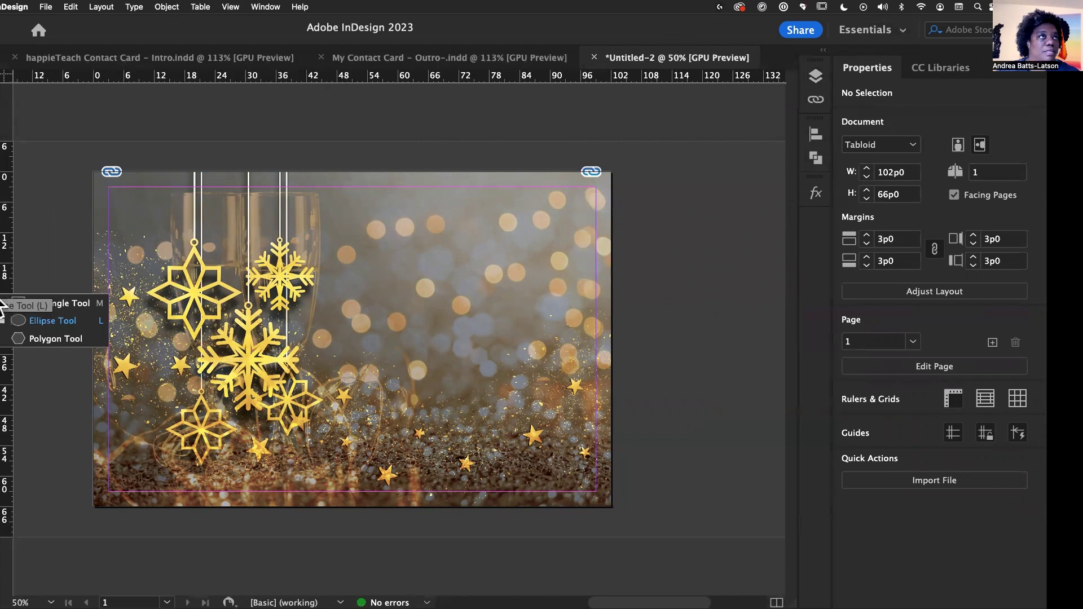
pyautogui.click(52, 320)
pyautogui.moveTo(392, 226)
pyautogui.mouseDown()
pyautogui.moveTo(575, 416)
pyautogui.moveTo(566, 382)
pyautogui.moveTo(631, 408)
pyautogui.moveTo(580, 380)
pyautogui.moveTo(593, 389)
pyautogui.mouseUp()
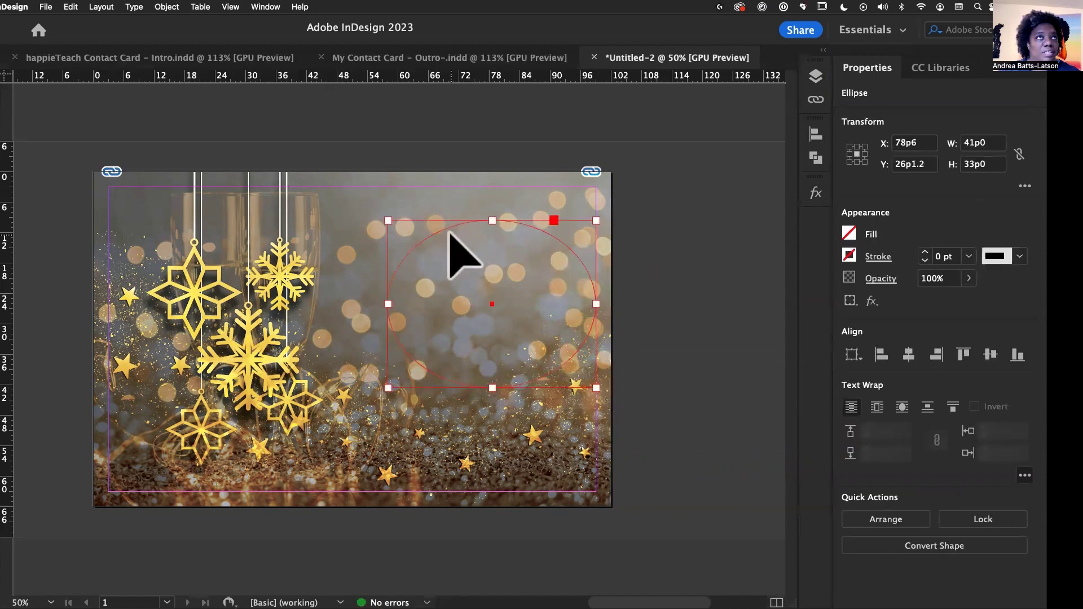
pyautogui.moveTo(430, 241); pyautogui.dragTo(398, 242)
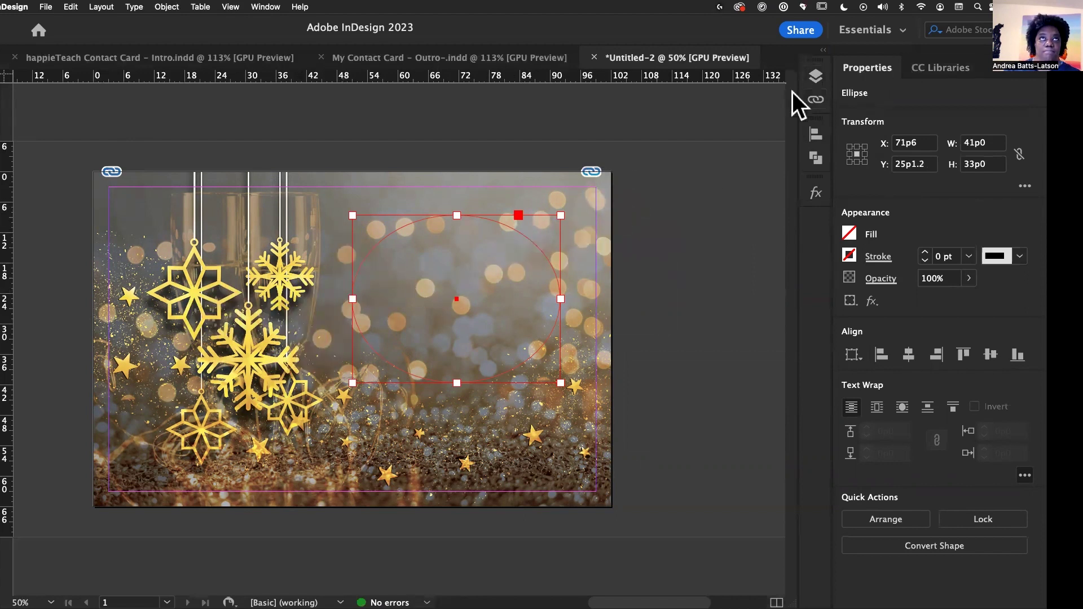
# Step: Fill the ellipse with the yellow swatch (C=0 M=0 Y=100)
pyautogui.click(814, 79)
pyautogui.click(814, 80)
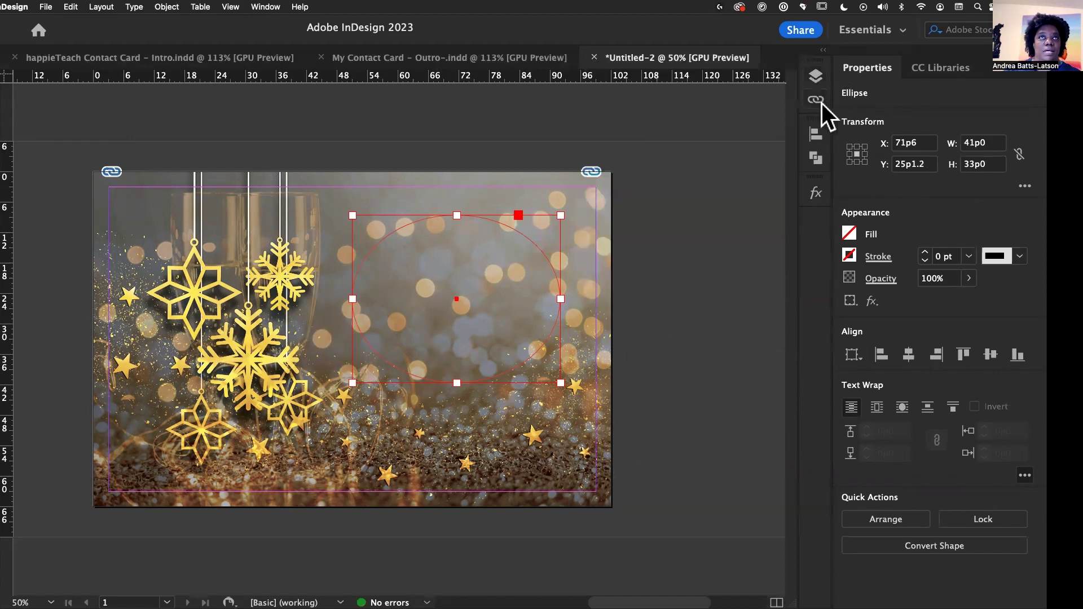
pyautogui.click(847, 234)
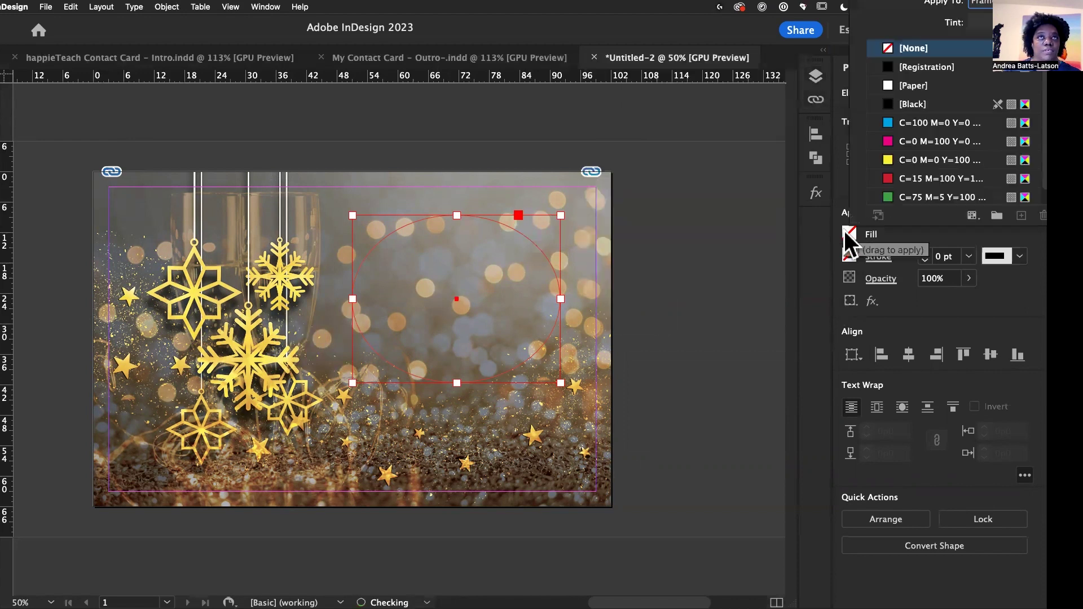
pyautogui.click(888, 160)
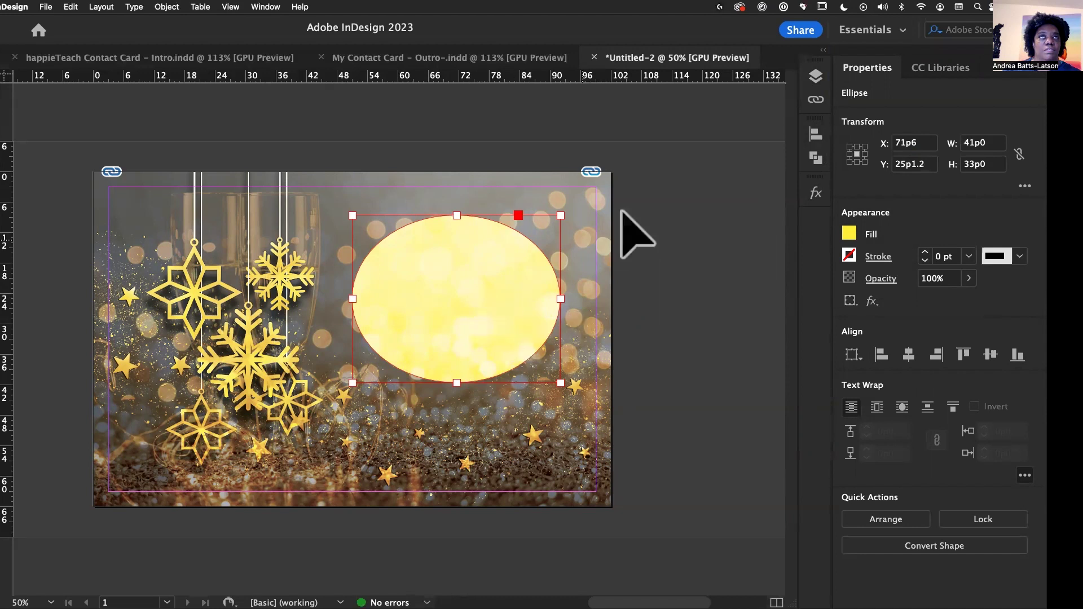
# Step: Check the ellipse's blend settings in the Effects panel and examine its fill over the background up close
pyautogui.hscroll(2, 484, 299)
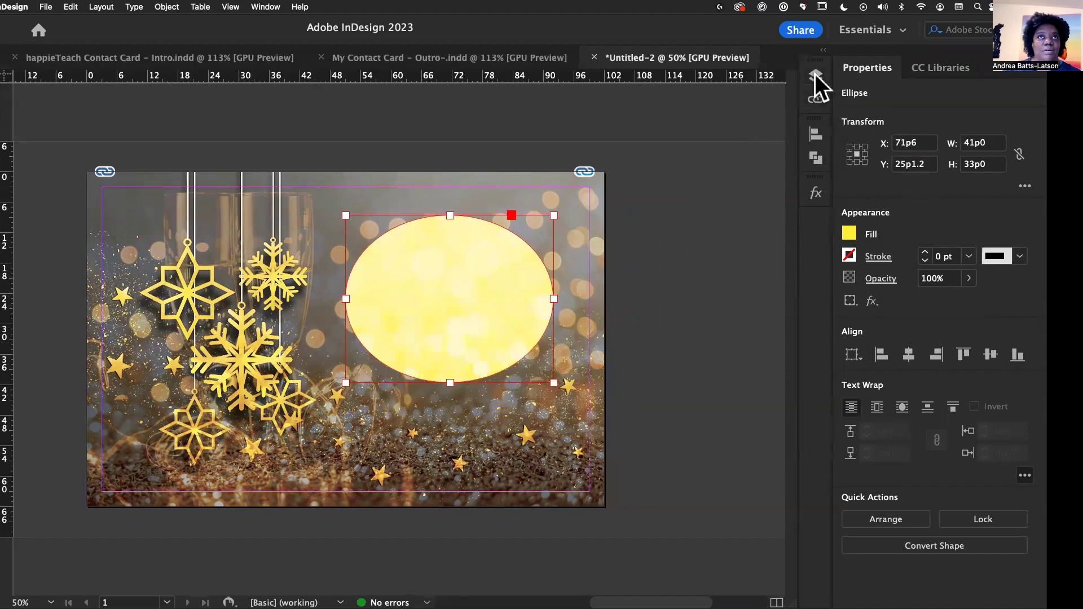
pyautogui.click(816, 193)
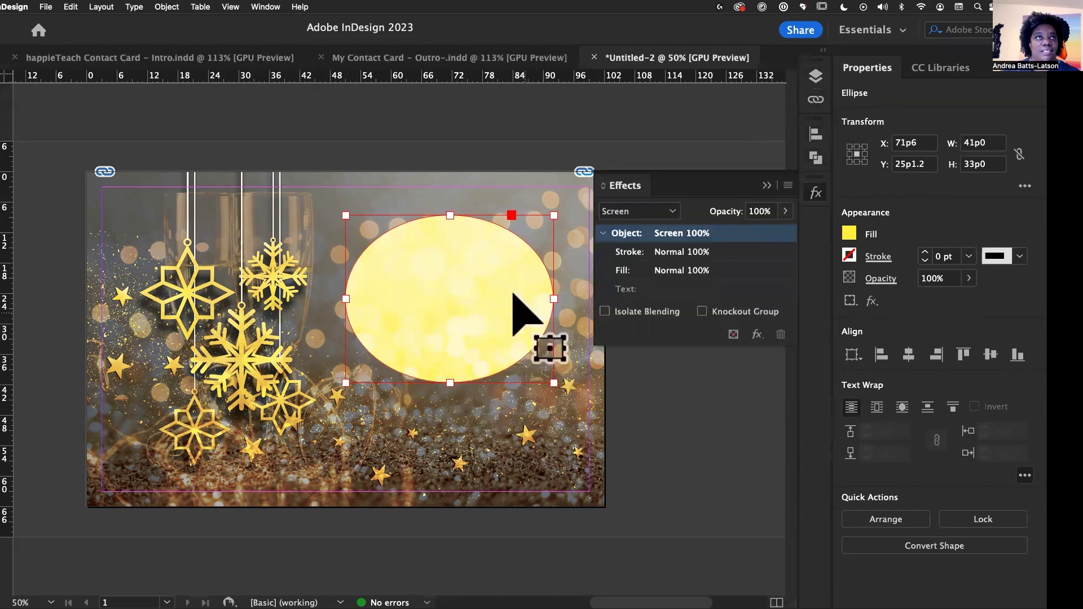
pyautogui.click(1, 451)
pyautogui.moveTo(379, 184); pyautogui.dragTo(433, 418)
pyautogui.click(437, 421)
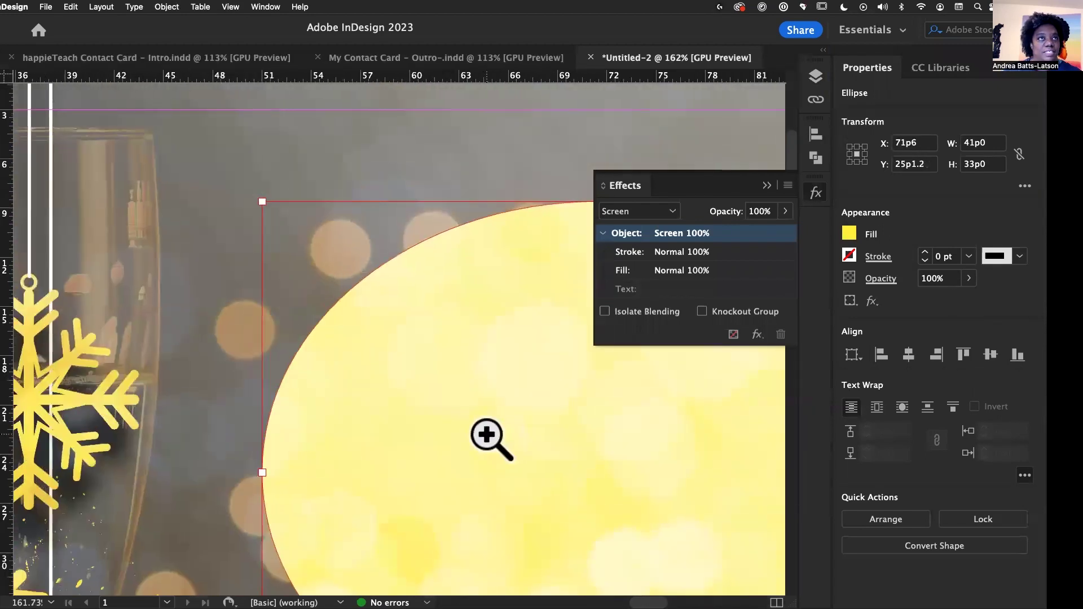
pyautogui.moveTo(530, 438); pyautogui.dragTo(363, 287)
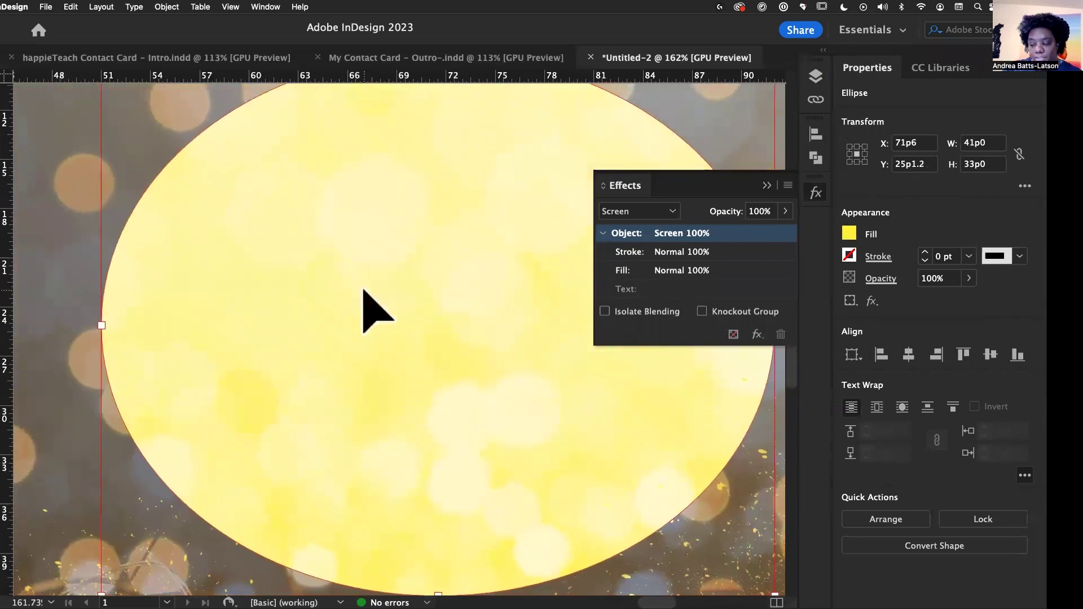
pyautogui.press('super+0')
pyautogui.keyDown('super'); pyautogui.click(364, 290); pyautogui.keyUp('super')
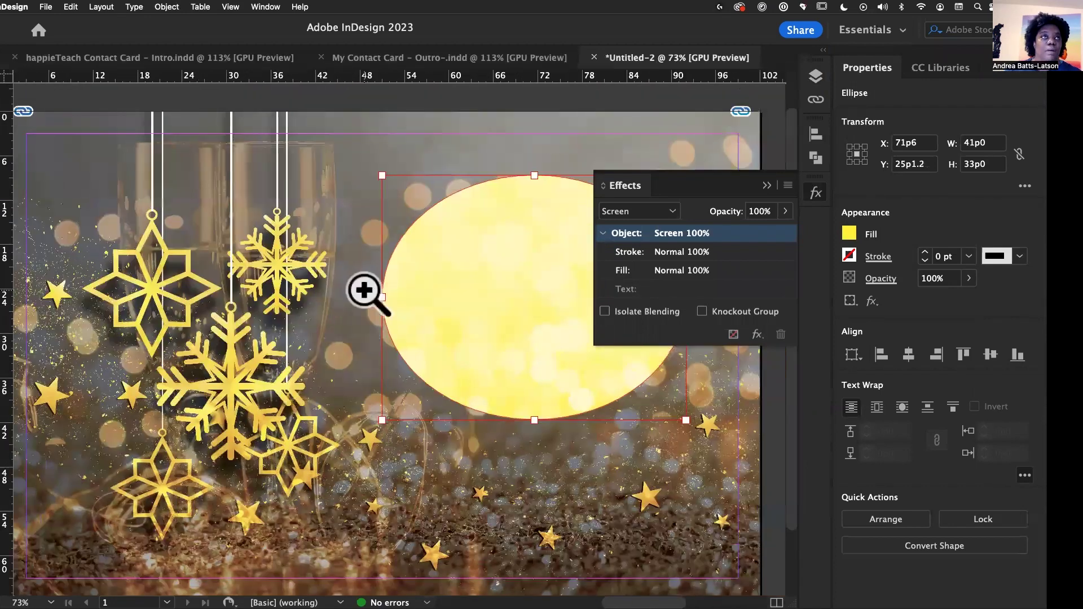
# Step: Enlarge the ellipse to about 50p6 by 40p8, centre it at about X 73p9, Y 28p2, and collapse the Effects panel
pyautogui.hscroll(3, 364, 290)
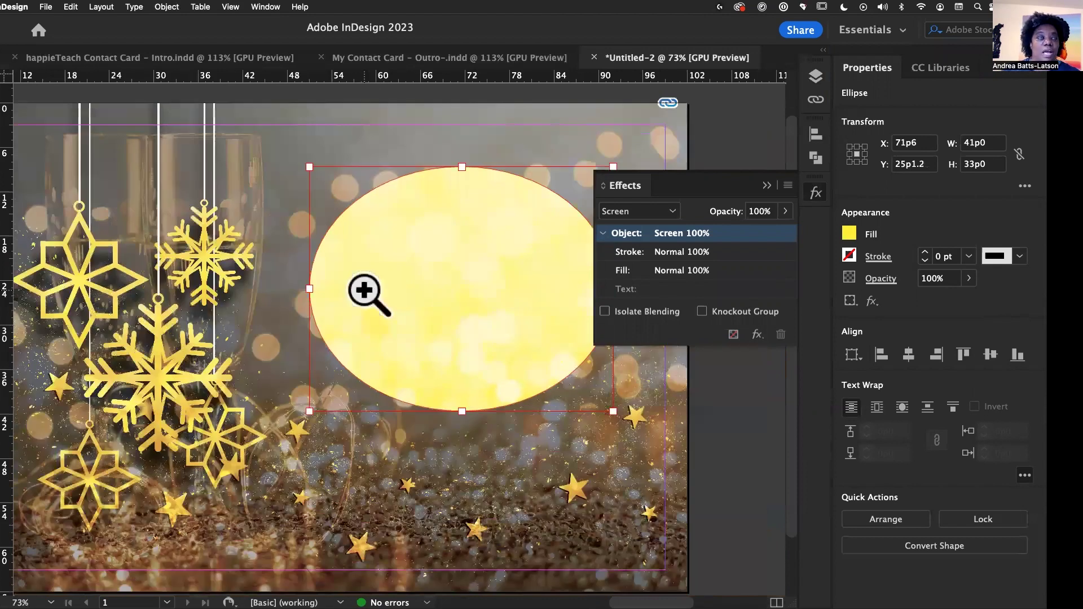
pyautogui.hscroll(1, 364, 290)
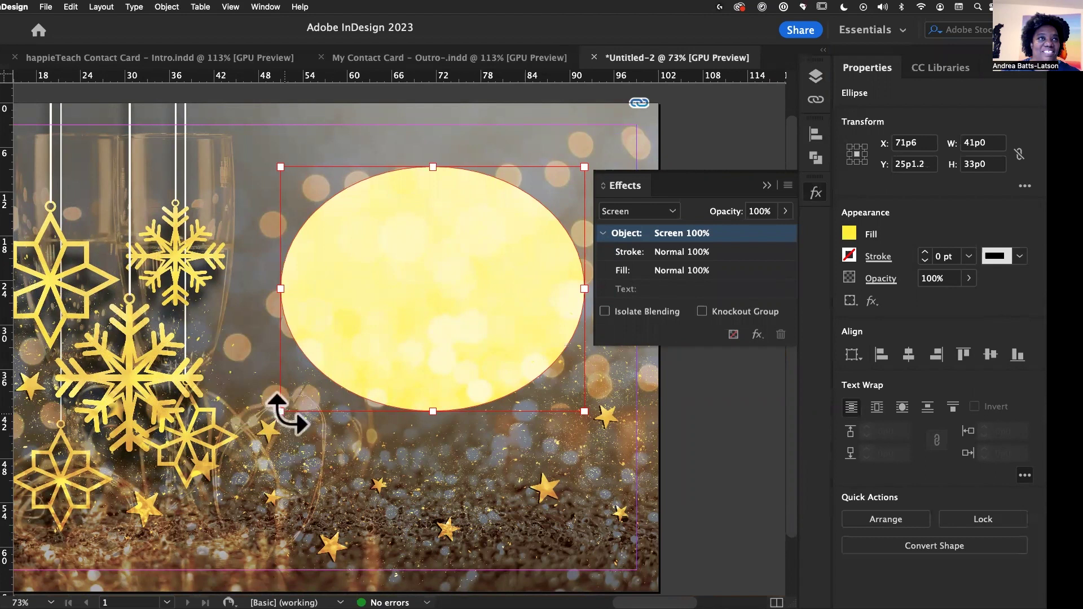
pyautogui.moveTo(281, 412); pyautogui.dragTo(210, 467)
pyautogui.moveTo(334, 345); pyautogui.dragTo(387, 327)
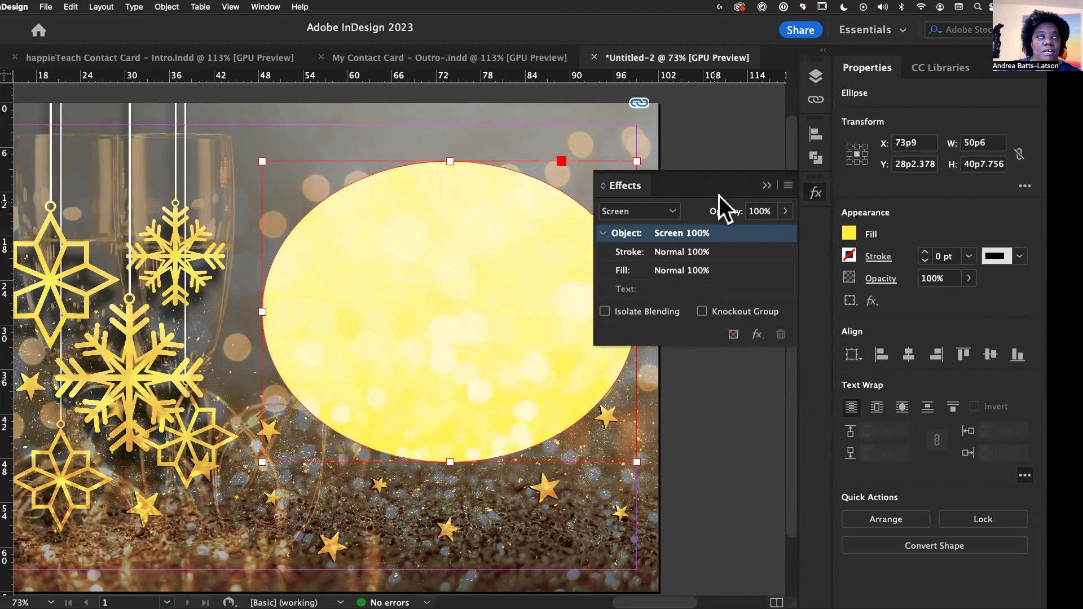
pyautogui.click(766, 185)
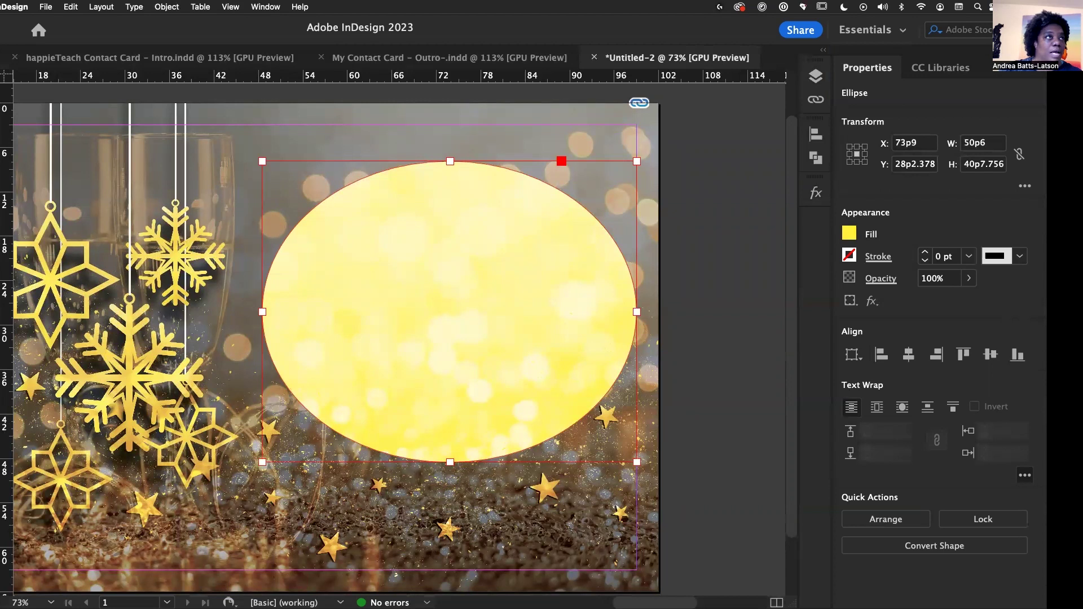
# Step: Try to recolour the ellipse by sampling a colour from the background artwork with the Eyedropper tool
pyautogui.rightClick(1, 426)
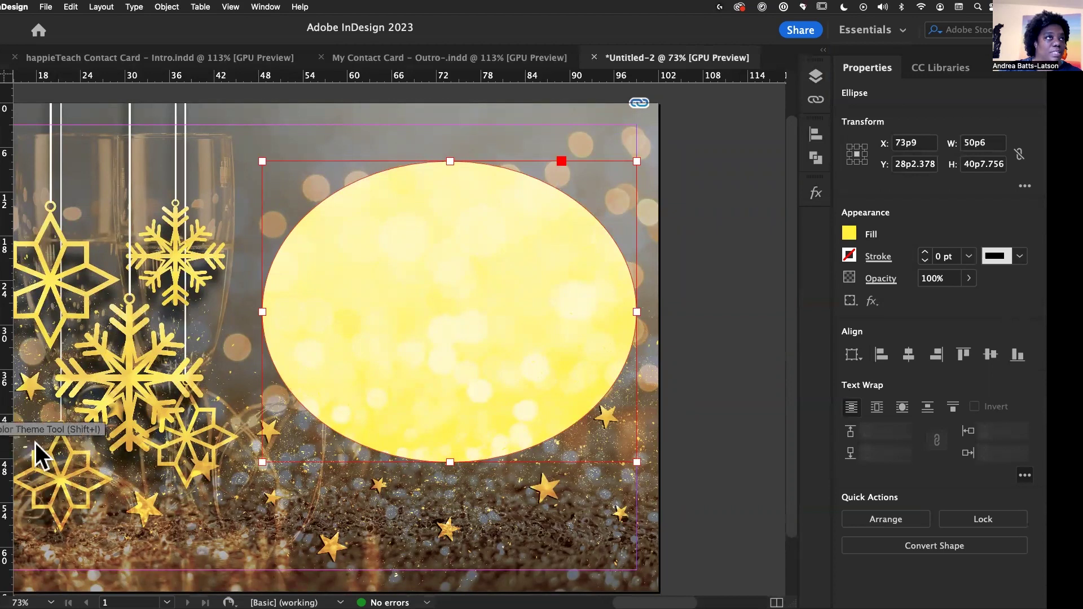
pyautogui.click(40, 450)
pyautogui.click(40, 453)
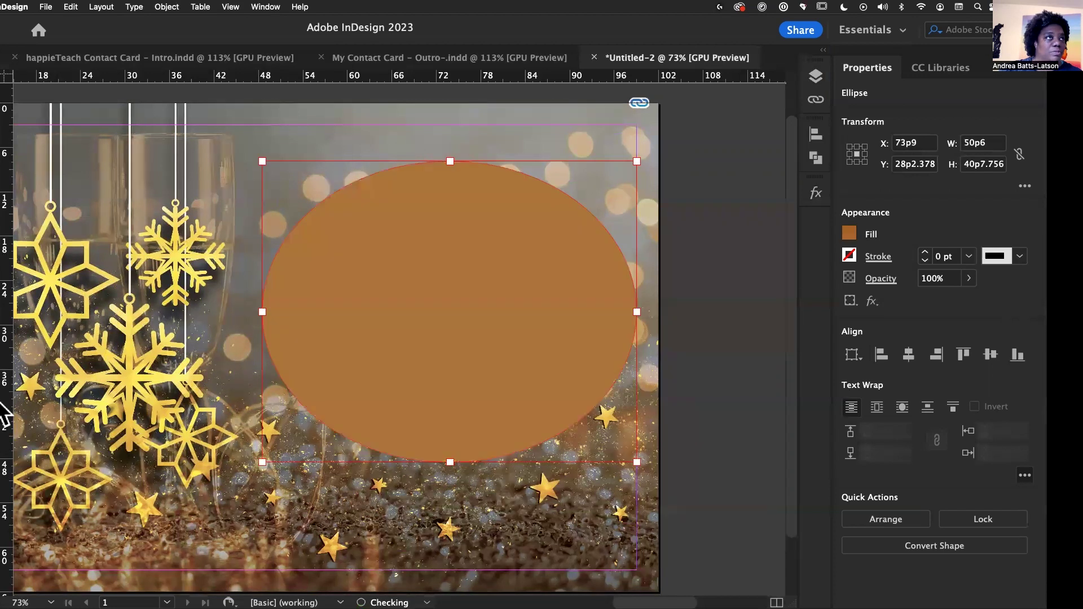
pyautogui.click(219, 372)
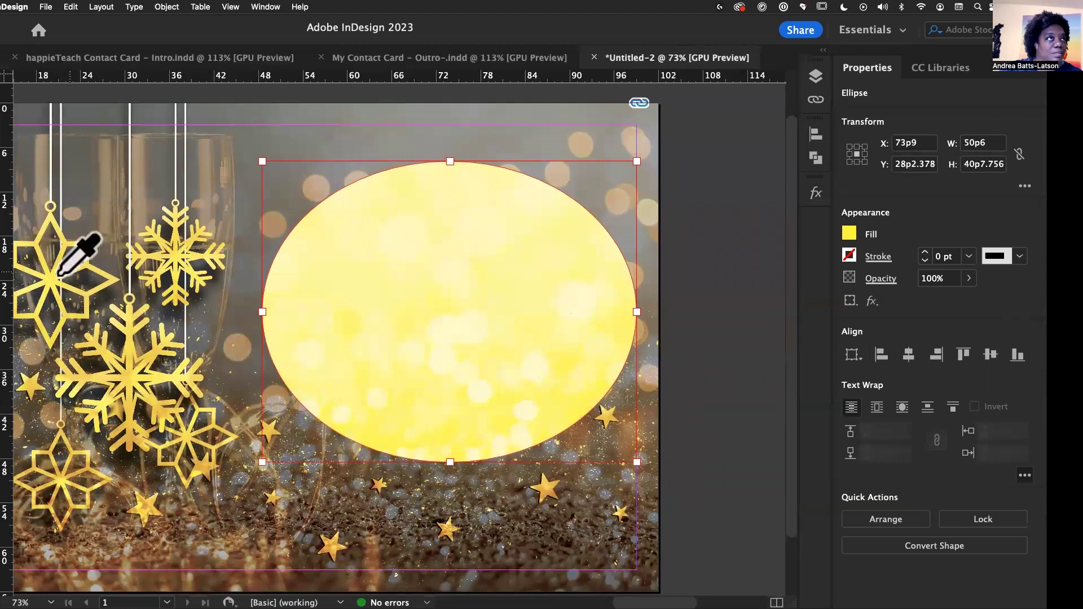
# Step: Try to sample the gold on the lower arm of the large snowflake as the ellipse's fill
pyautogui.click(128, 407)
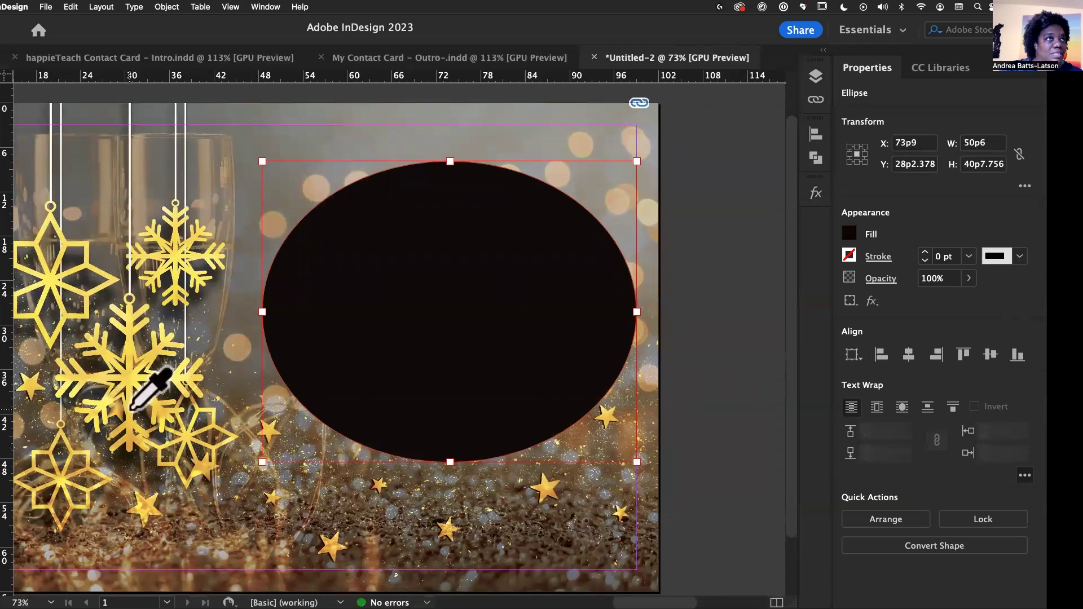
pyautogui.click(131, 408)
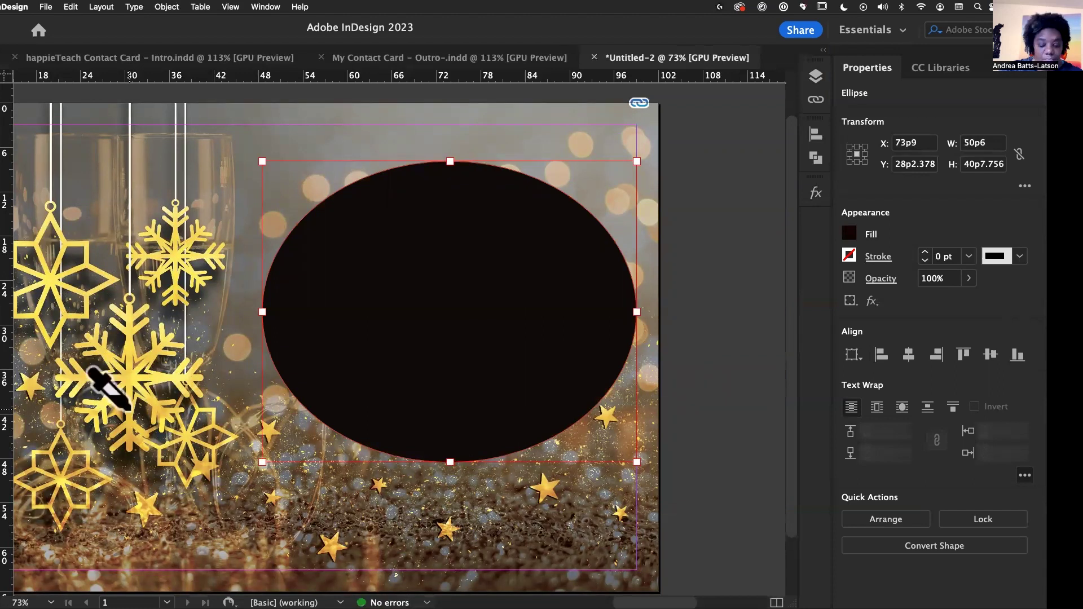
pyautogui.click(131, 410)
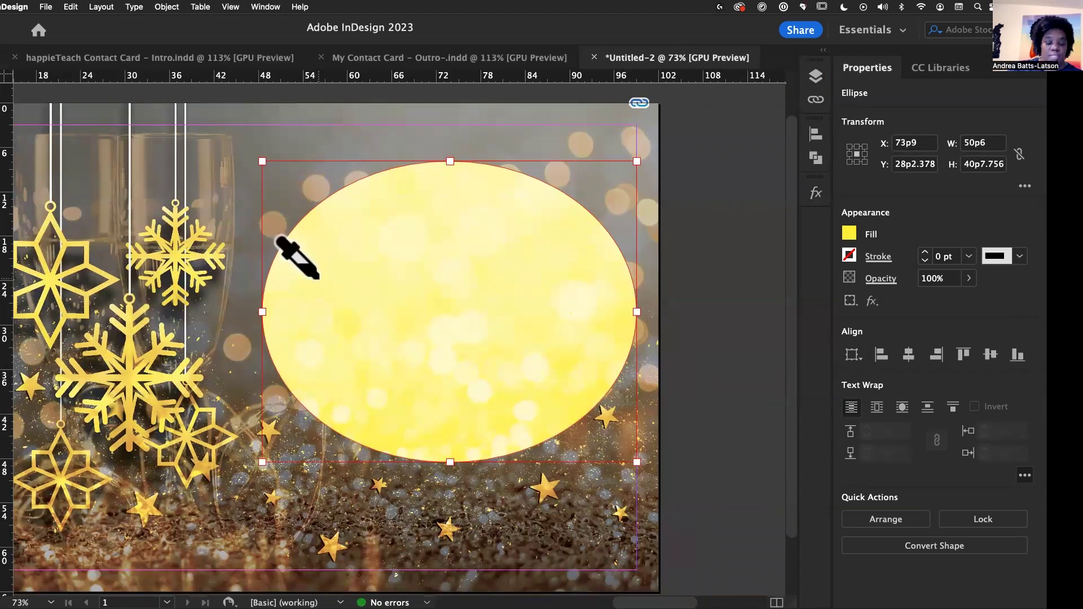
pyautogui.press('alt')
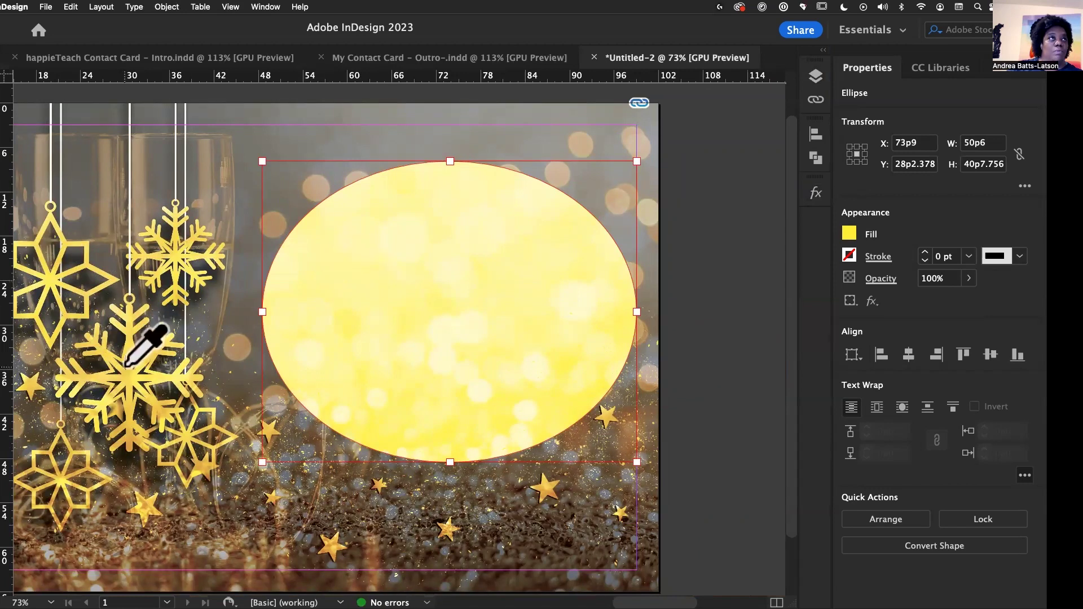
# Step: Try to sample the gold on the upper arm of the large snowflake as the ellipse's fill
pyautogui.hscroll(-3, 147, 338)
pyautogui.scroll(-3, 148, 339)
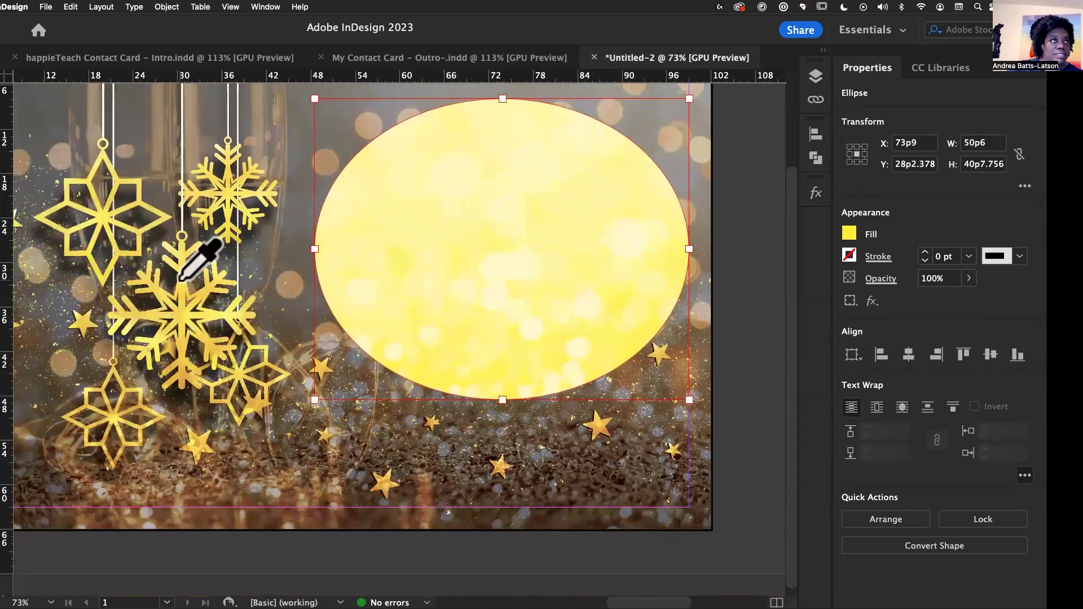
pyautogui.click(179, 280)
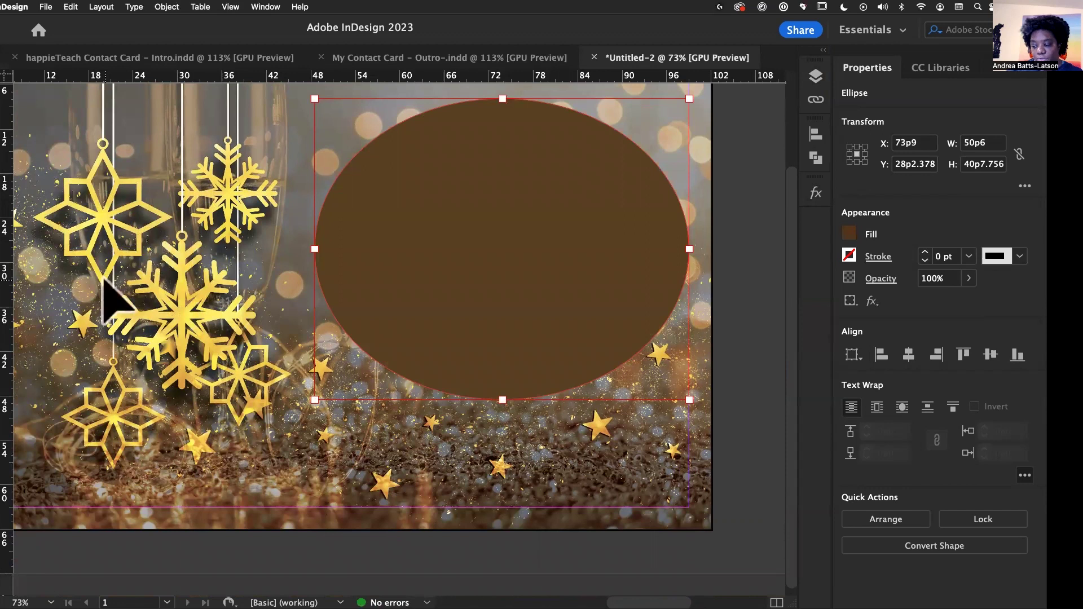
# Step: Try to sample the ellipse's fill colour near the large snowflake's centre, and undo the last two sampled fills
pyautogui.press('super+equal')
pyautogui.press('super+equal')
pyautogui.press('super+equal')
pyautogui.press('super+equal')
pyautogui.press('space')
pyautogui.moveTo(214, 286); pyautogui.dragTo(483, 175)
pyautogui.moveTo(62, 338); pyautogui.dragTo(308, 369)
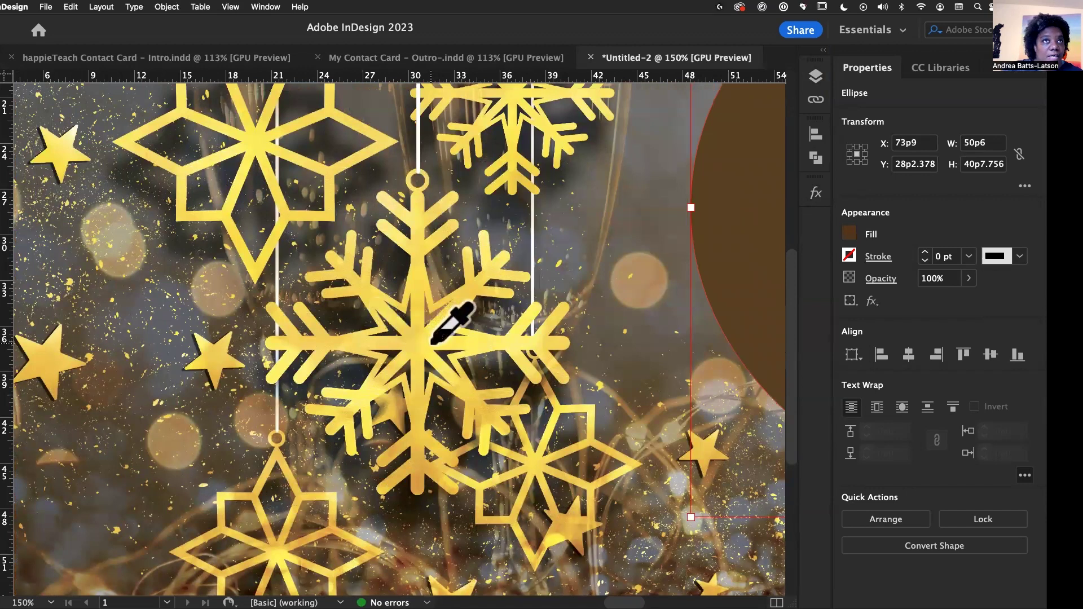
pyautogui.click(404, 331)
pyautogui.hscroll(6, 404, 330)
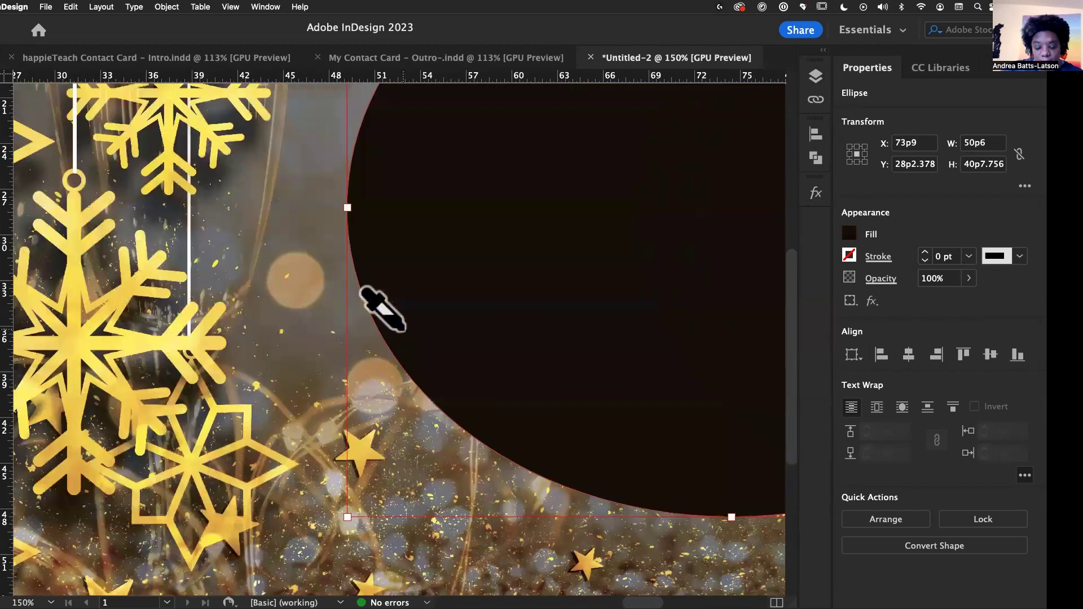
pyautogui.press('super+z')
pyautogui.press('super+z')
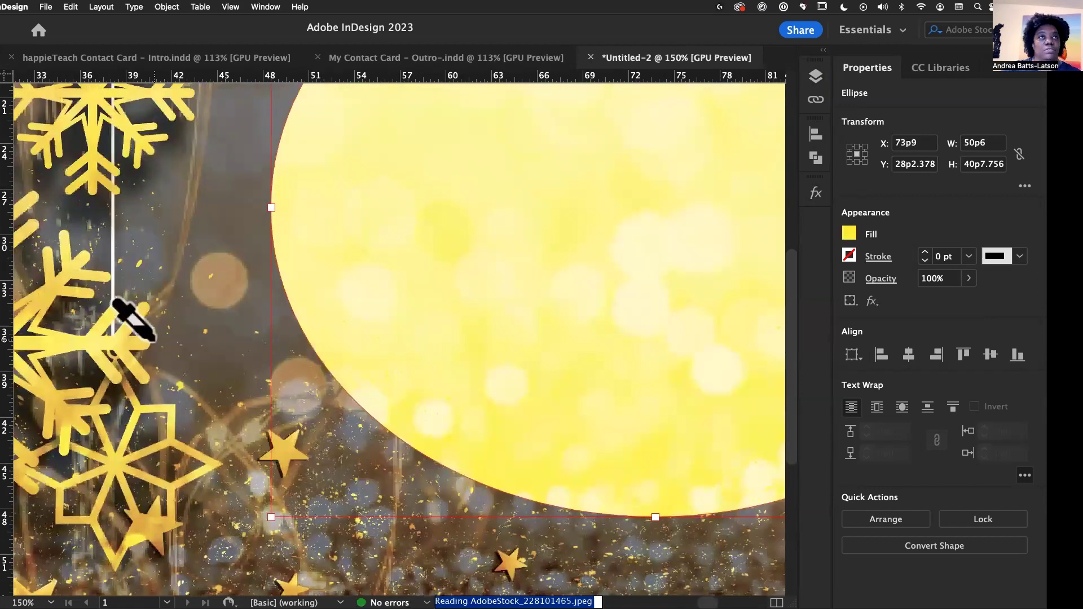
# Step: Toggle the visibility of the images inside the background layer to identify which one contains the gold snowflakes
pyautogui.scroll(3, 134, 320)
pyautogui.scroll(3, 152, 338)
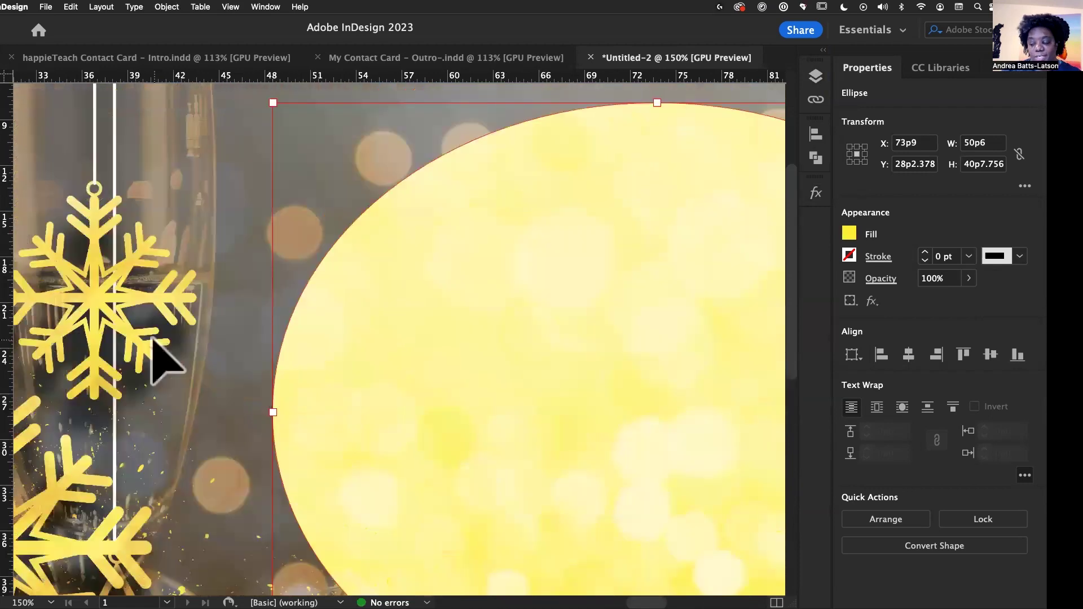
pyautogui.press('super+0')
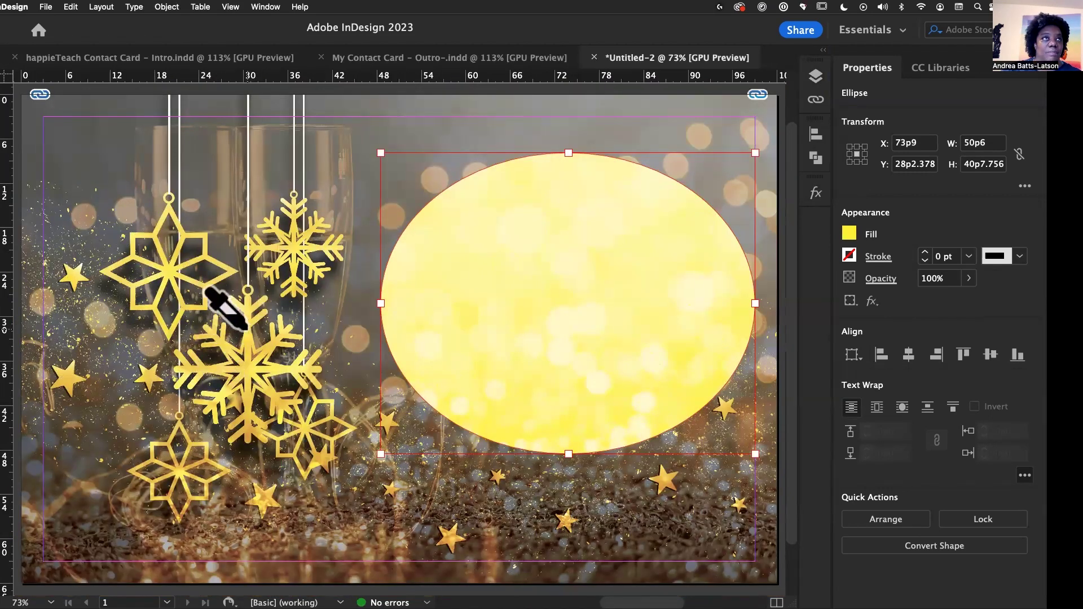
pyautogui.click(818, 79)
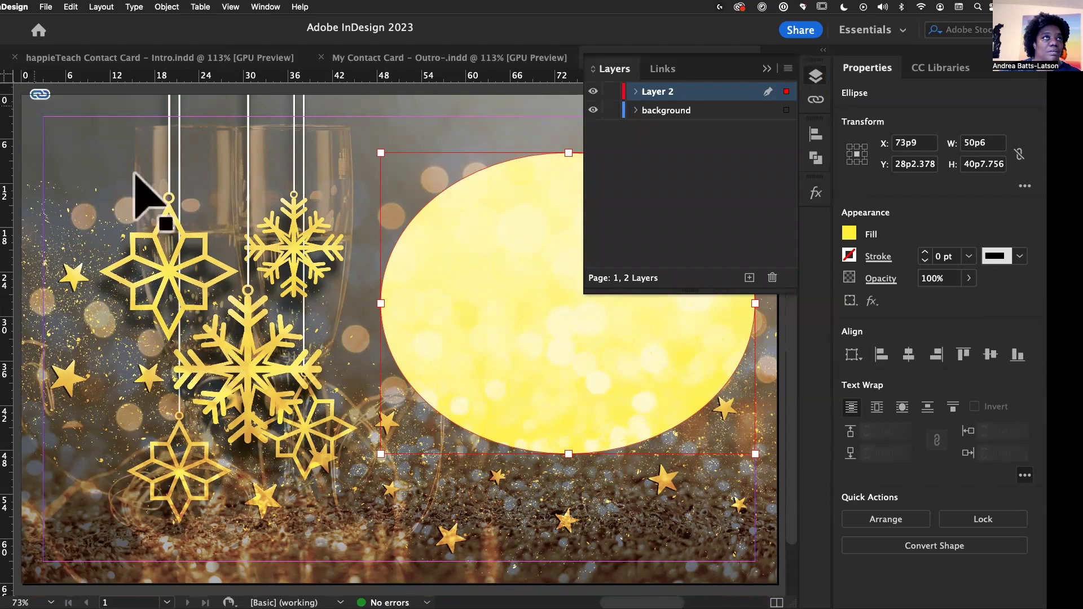
pyautogui.click(635, 110)
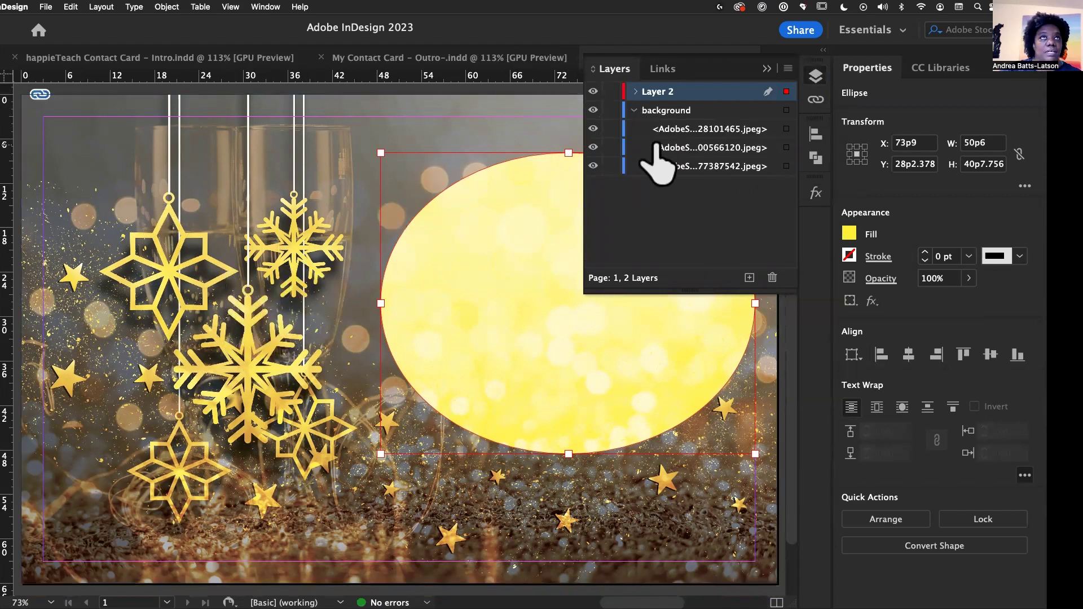
pyautogui.click(593, 148)
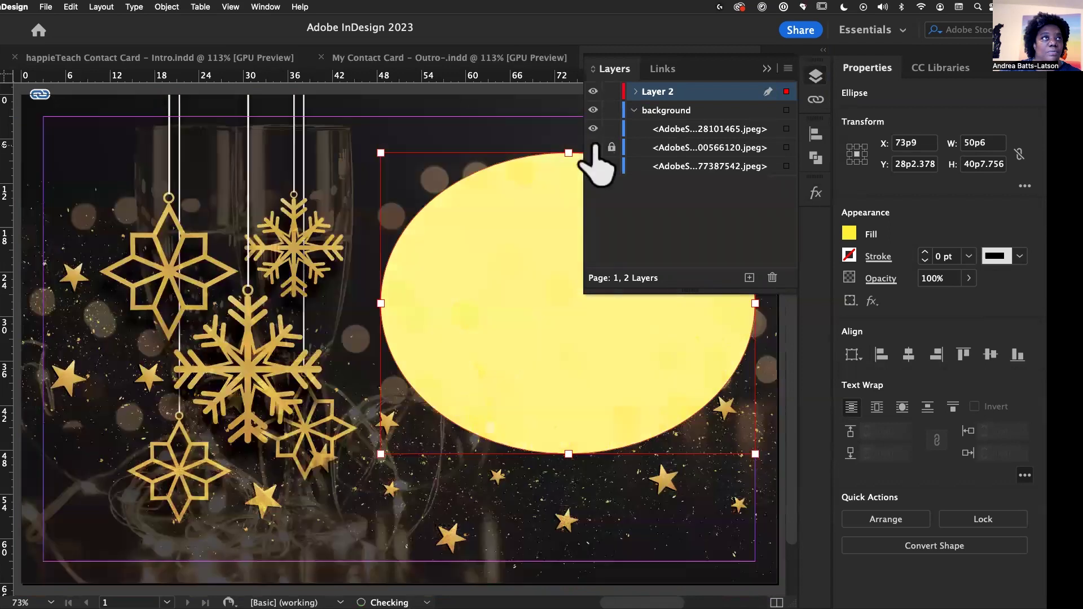
pyautogui.click(593, 129)
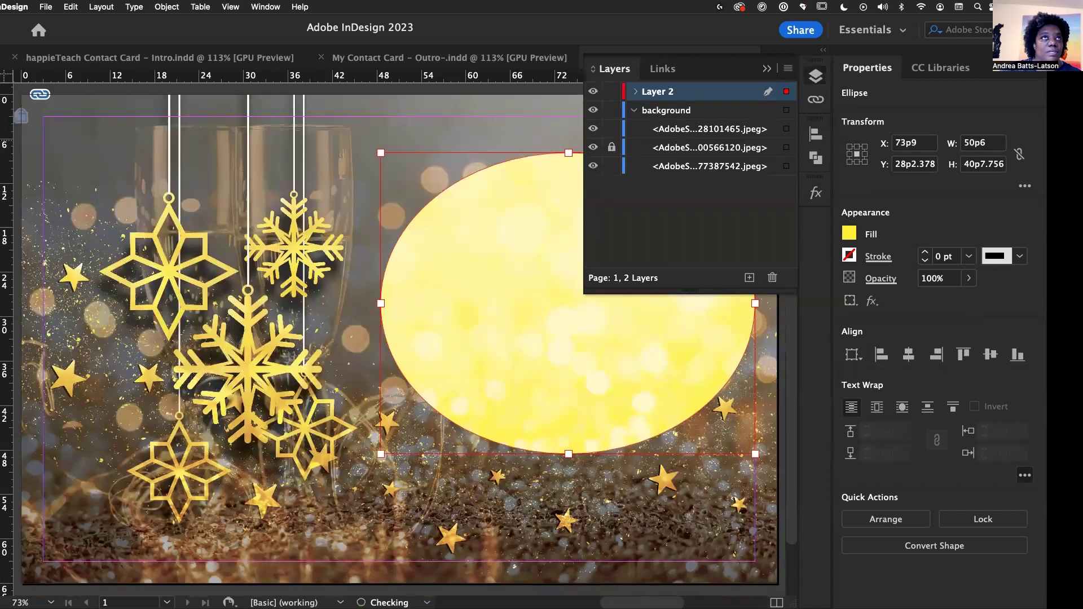
pyautogui.click(593, 129)
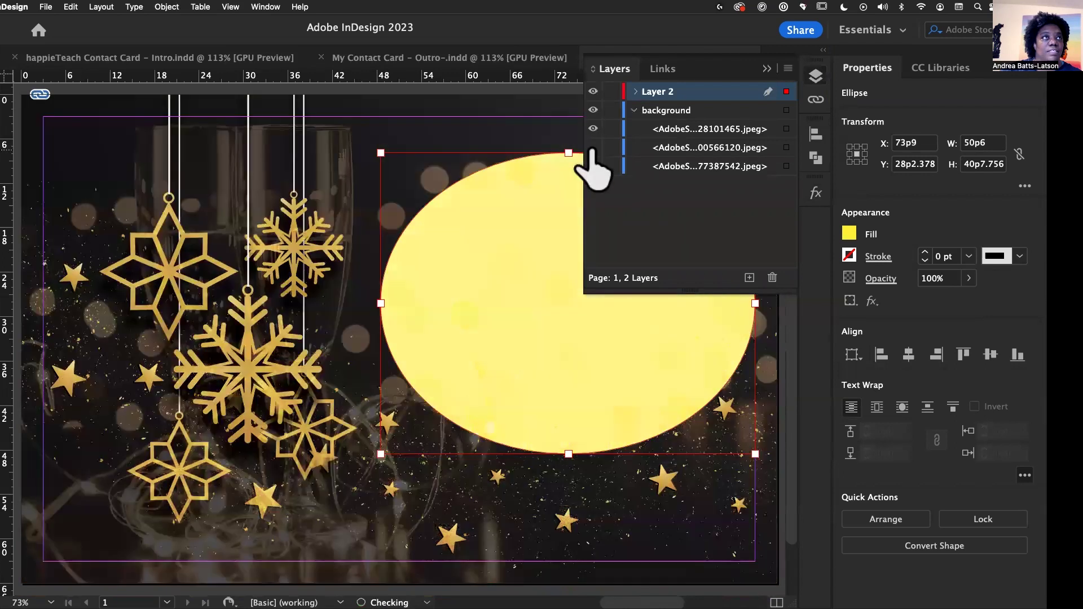
pyautogui.click(593, 128)
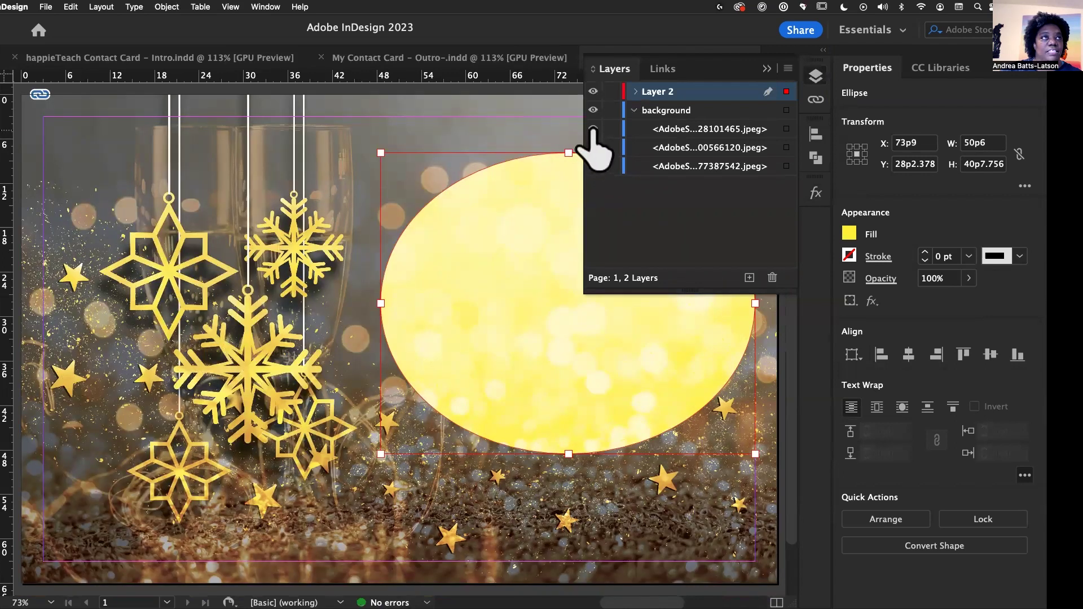
pyautogui.click(593, 166)
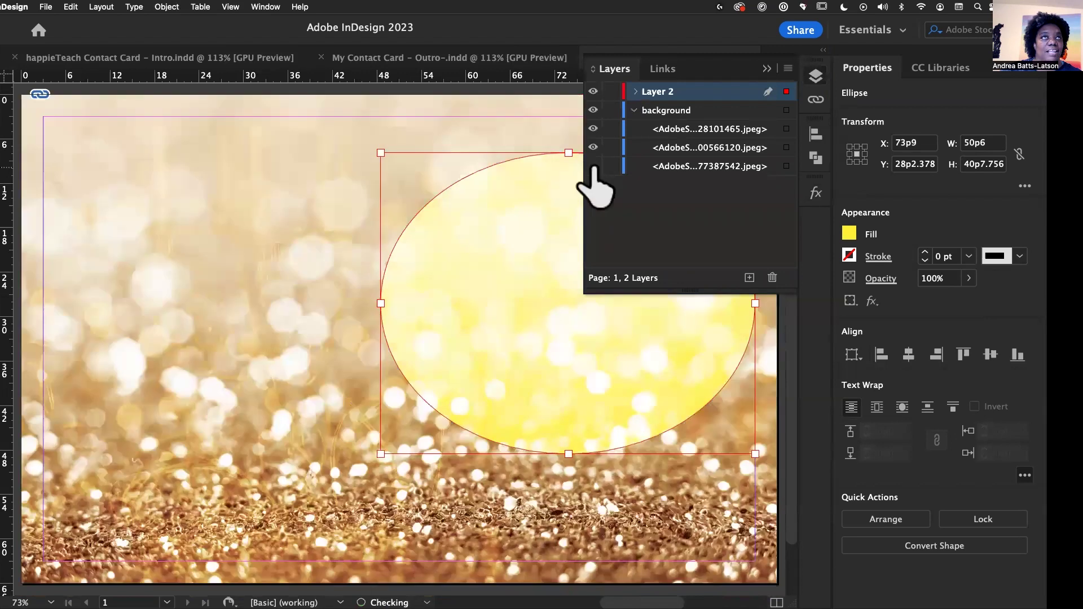
pyautogui.click(593, 166)
# Step: Try to sample a fill colour from the large snowflake's centre with the snowflake image on the background layer selected
pyautogui.click(657, 168)
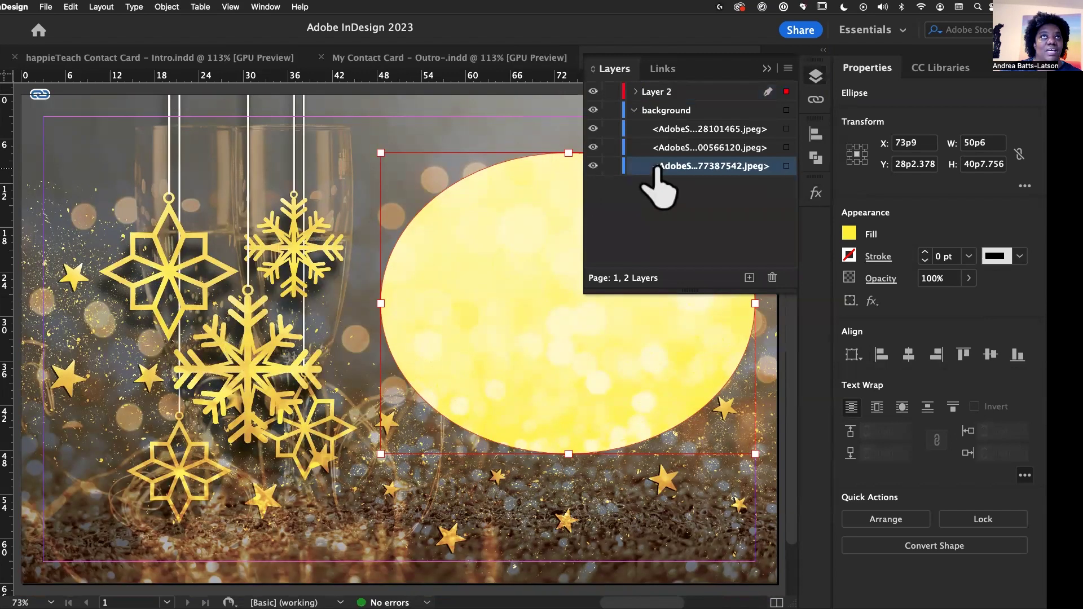
pyautogui.click(787, 166)
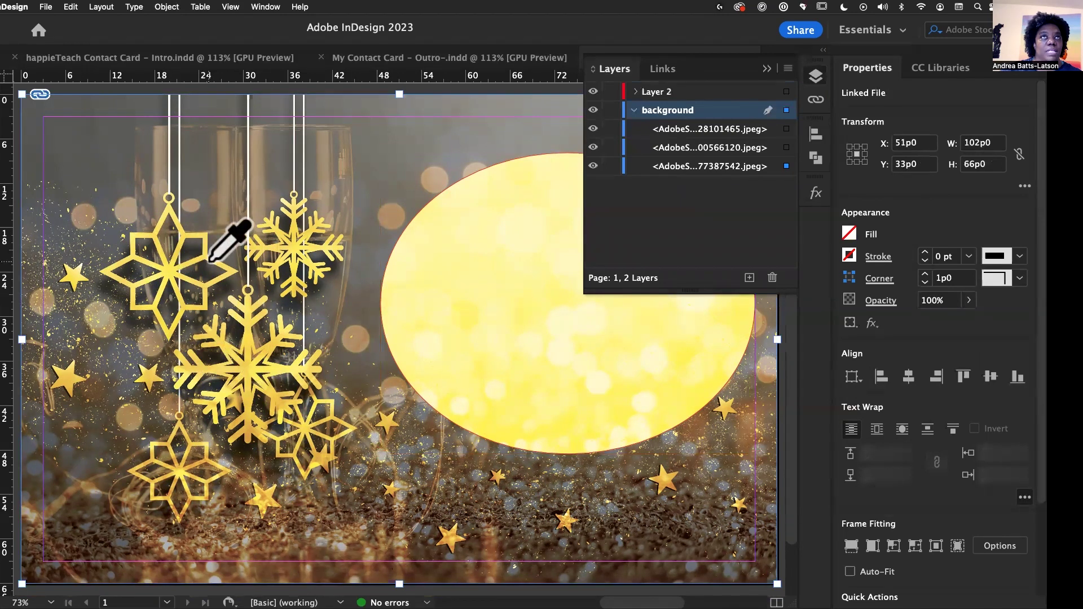
pyautogui.click(249, 364)
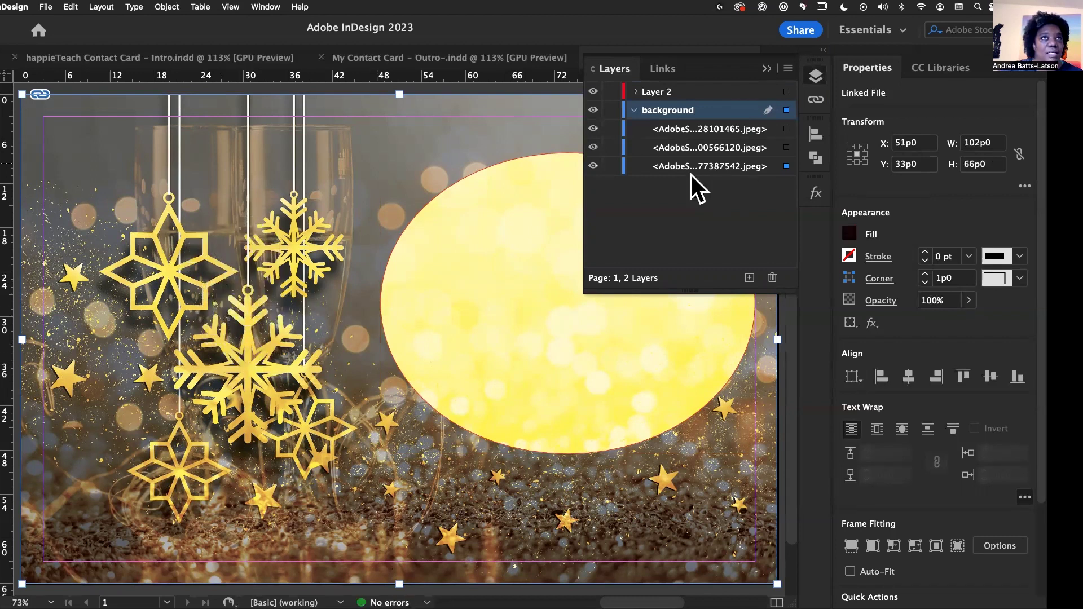
# Step: Hide the 28101465 and 00566120 images in the background layer, leaving only the snowflake image visible
pyautogui.click(593, 147)
pyautogui.click(592, 129)
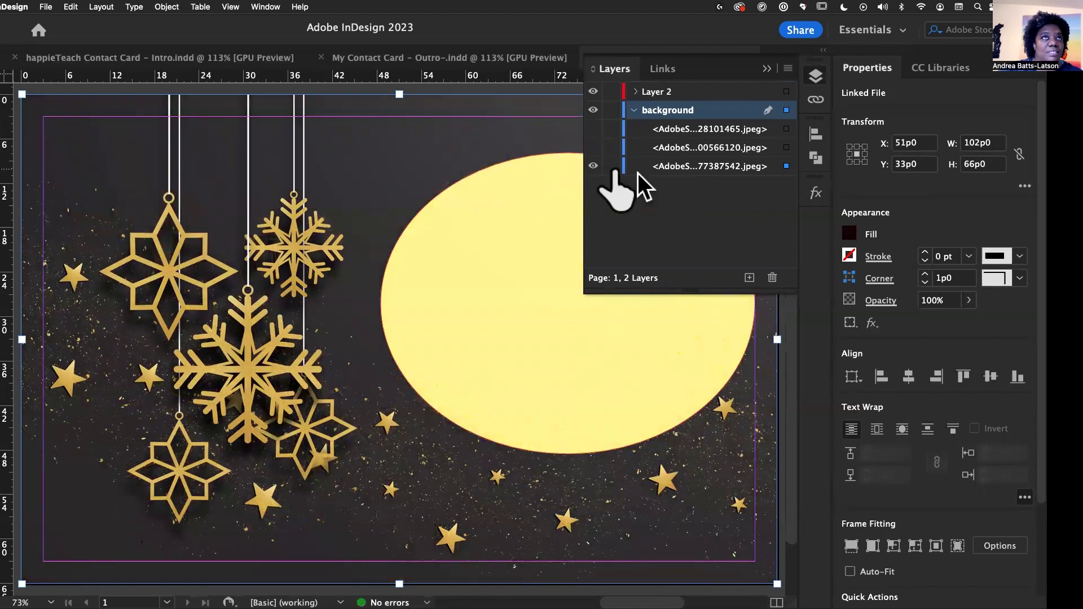
pyautogui.click(593, 166)
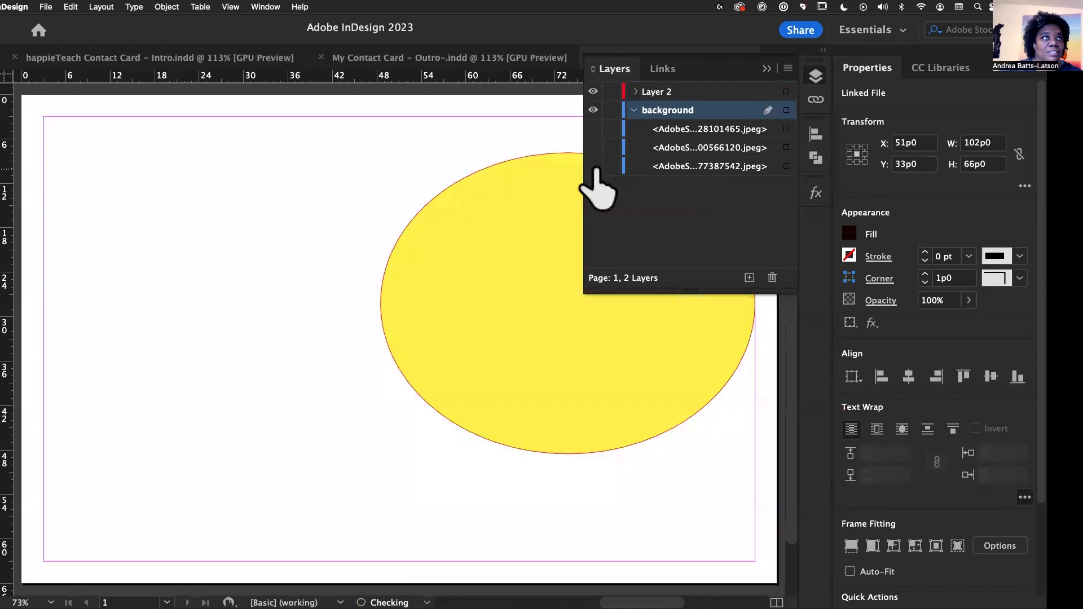
pyautogui.click(593, 166)
# Step: Select the snowflake image and sample the gold at the centre of the six-petal ornament as its fill with the Eyedropper tool
pyautogui.click(767, 166)
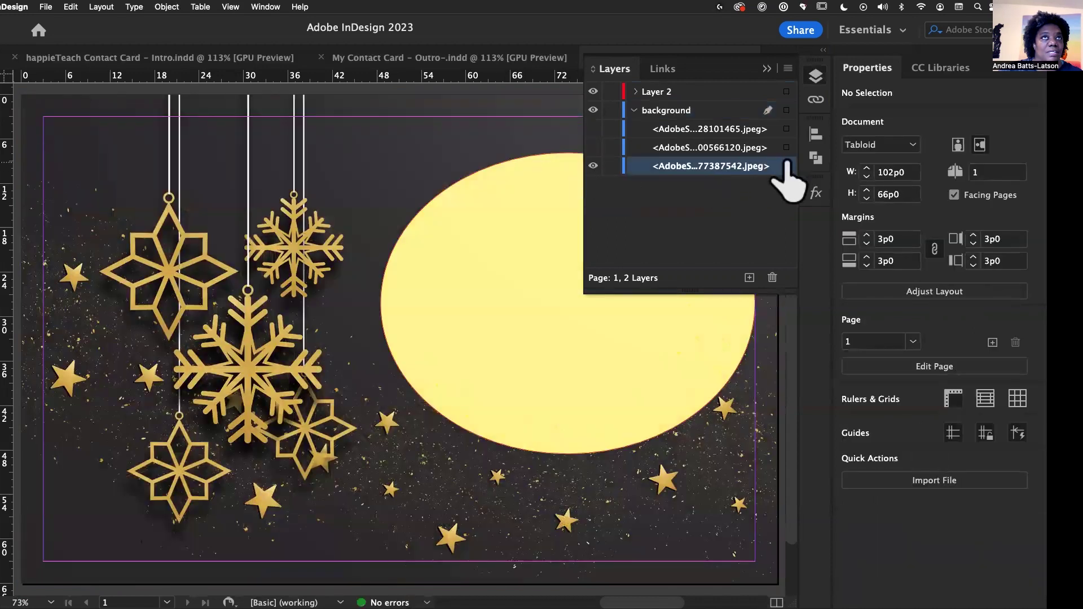
pyautogui.click(787, 166)
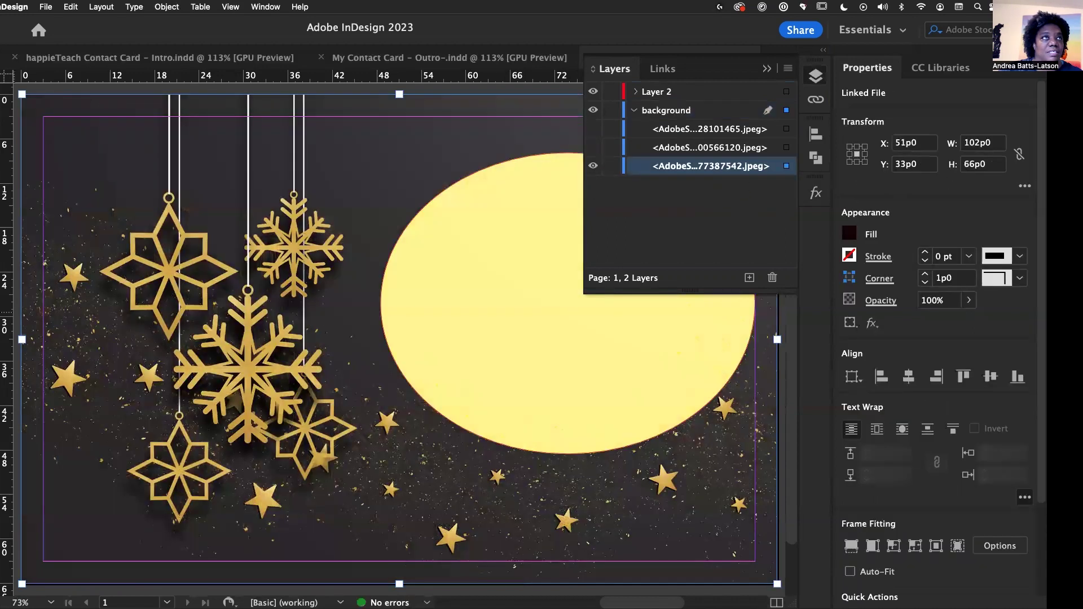
pyautogui.click(168, 266)
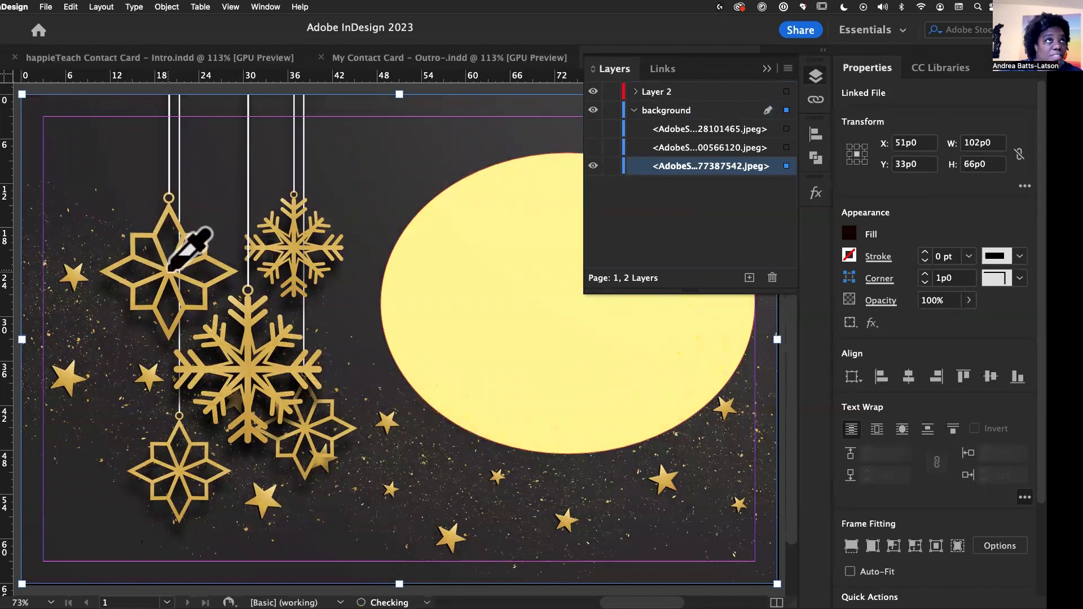
pyautogui.click(169, 271)
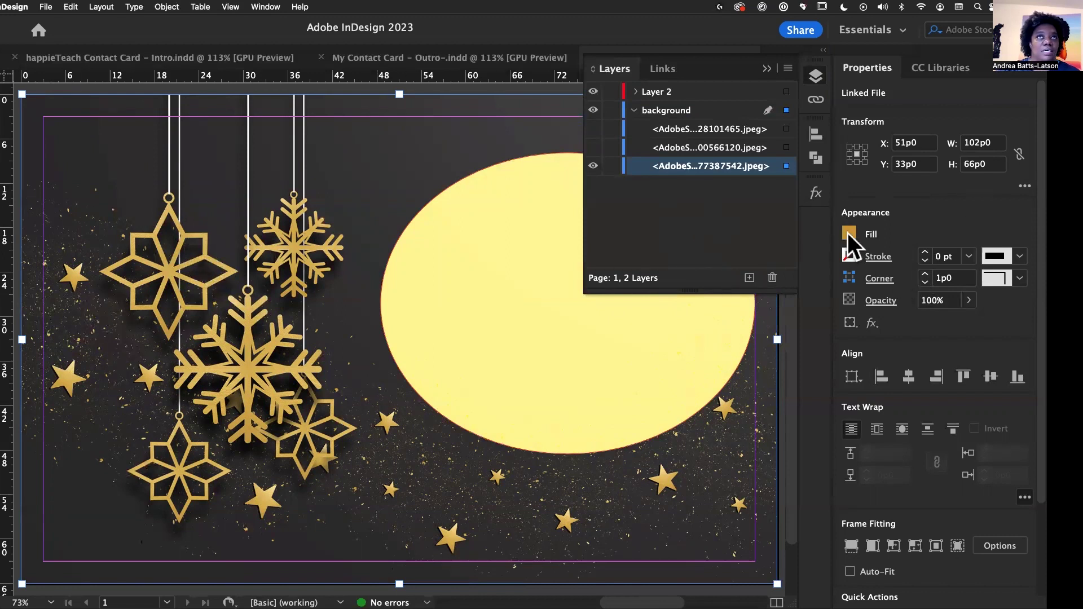
# Step: Save the sampled gold, R=207 G=161 B=41, as a new colour swatch and switch back to the Selection tool
pyautogui.click(265, 7)
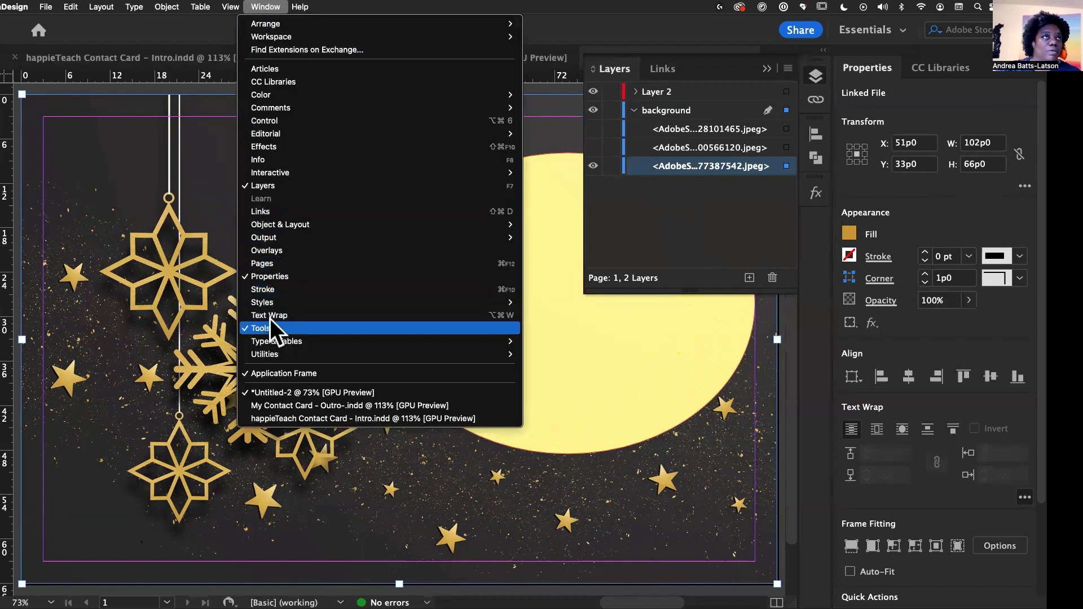
pyautogui.moveTo(273, 308)
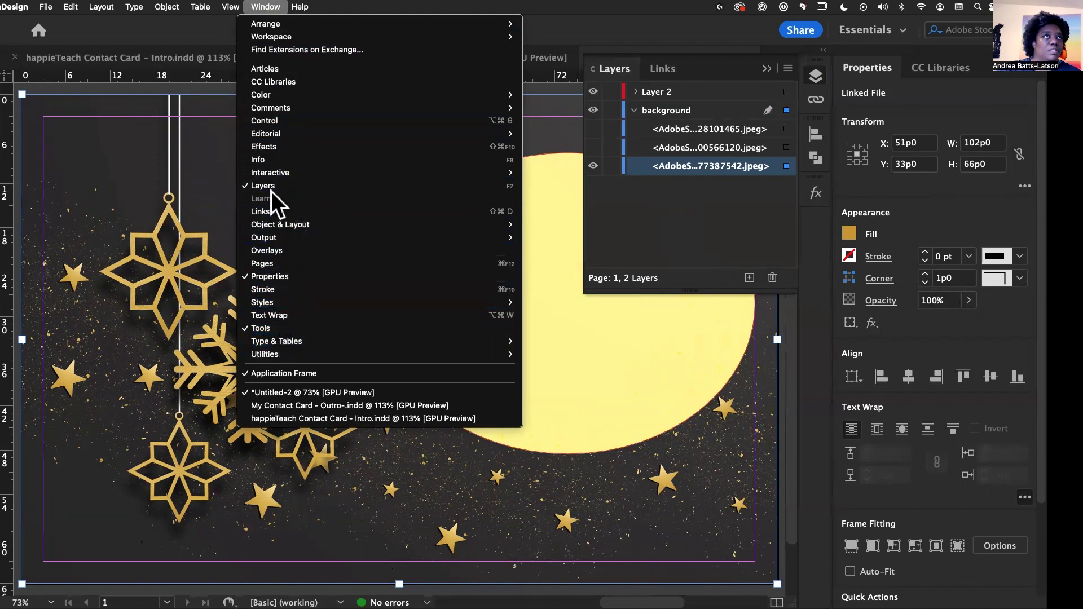
pyautogui.moveTo(267, 93)
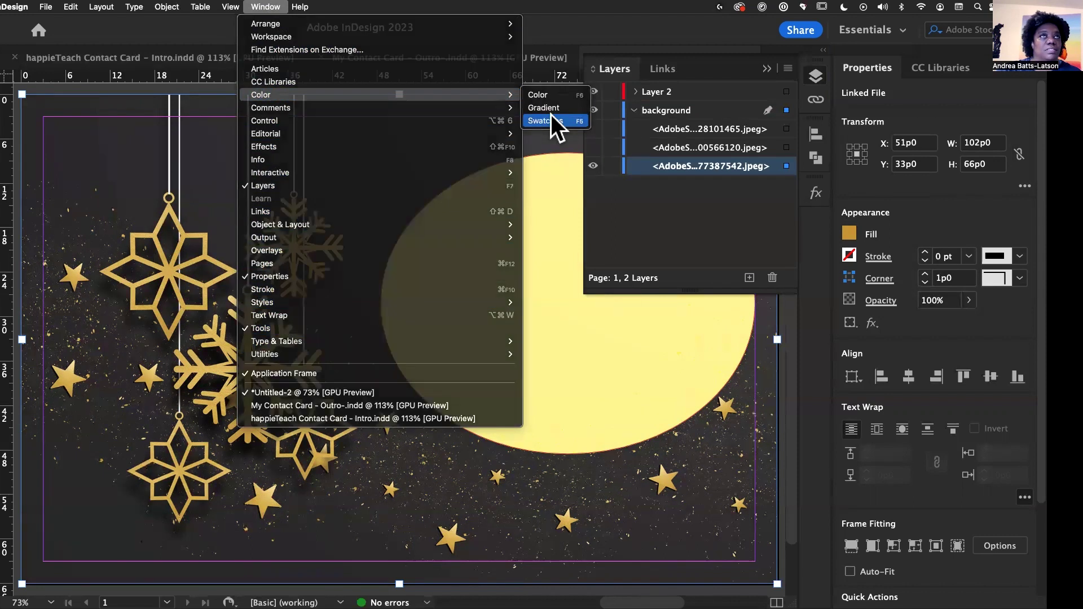
pyautogui.click(550, 116)
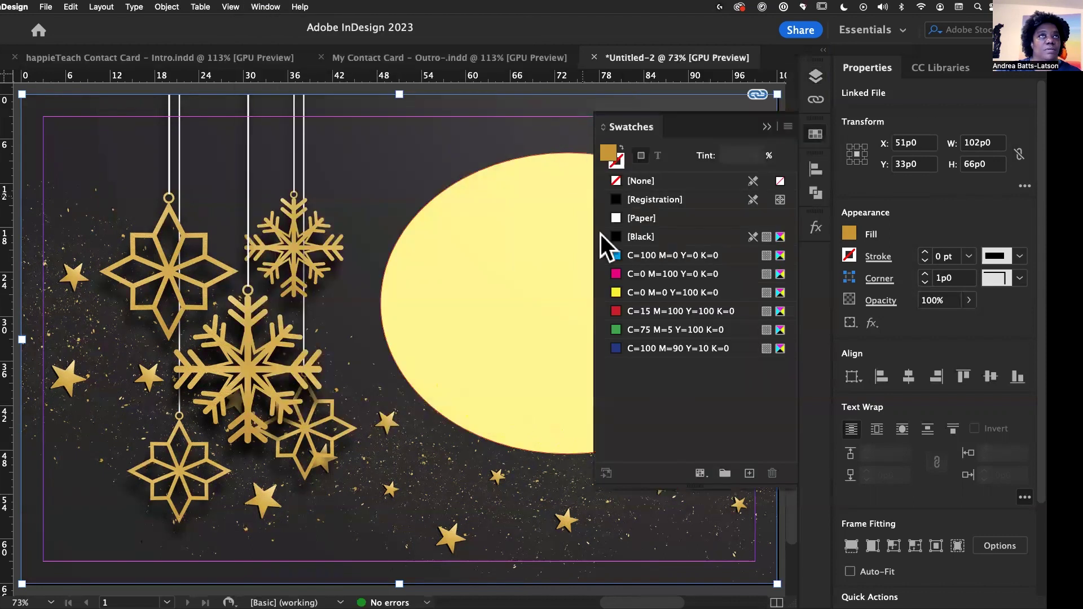
pyautogui.click(749, 473)
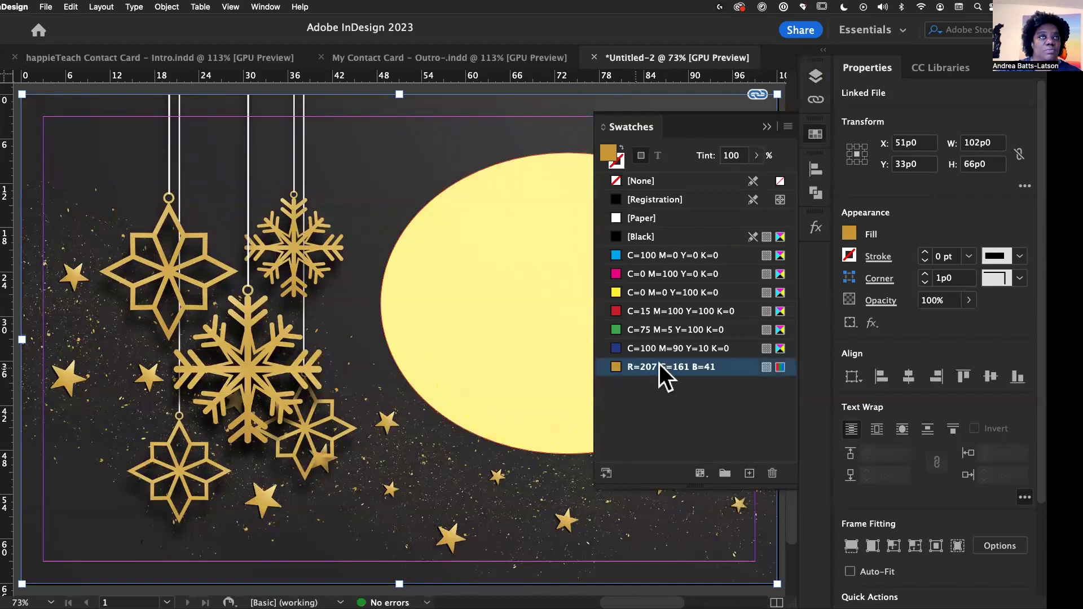
pyautogui.press('v')
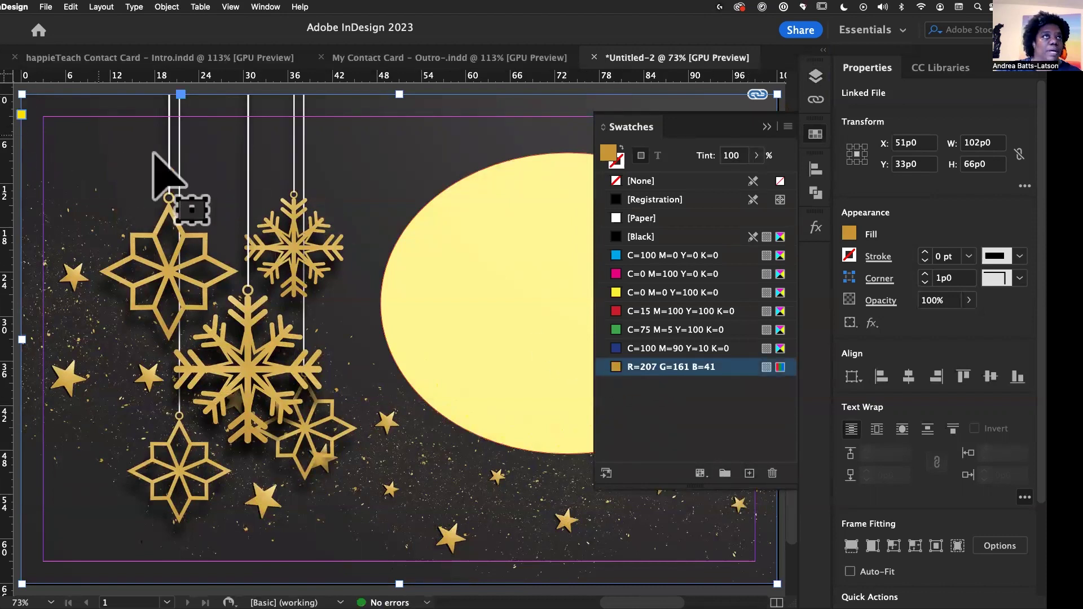
pyautogui.click(766, 126)
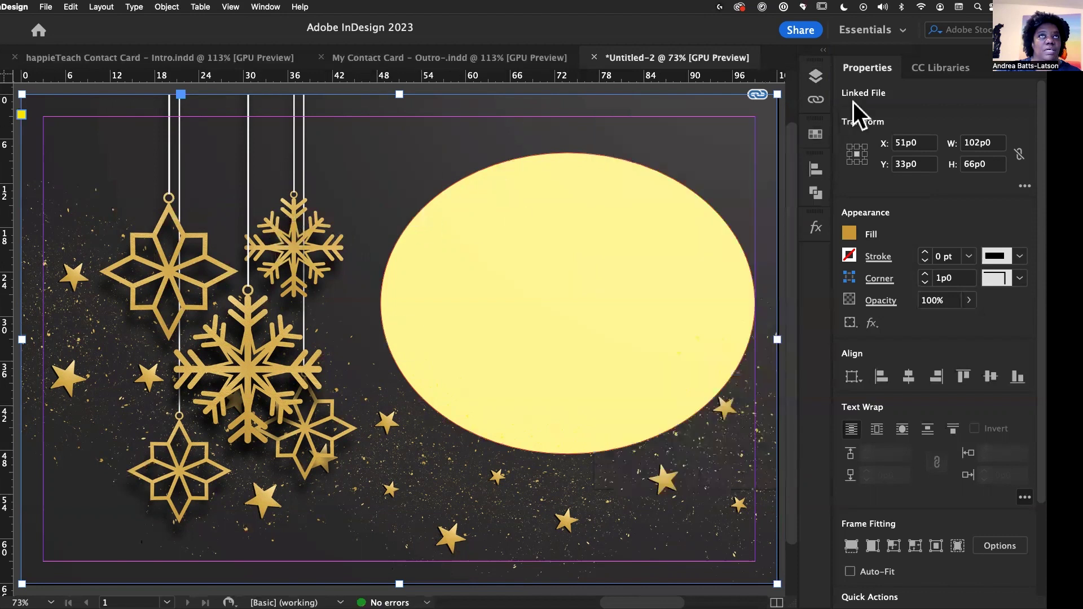
# Step: Show the two hidden background images again and lock the background layer
pyautogui.click(816, 76)
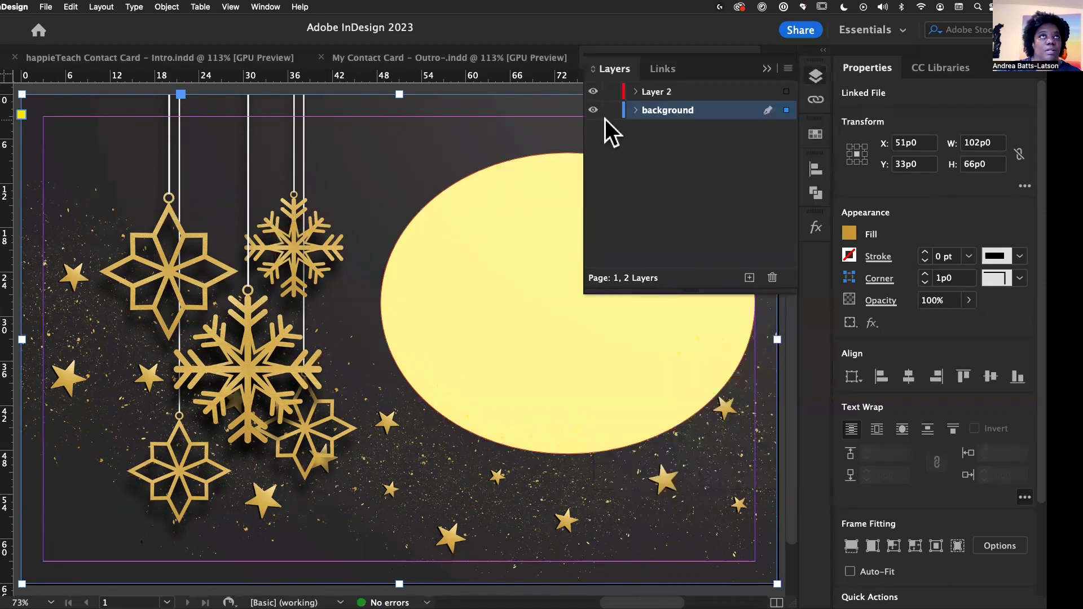
pyautogui.click(636, 111)
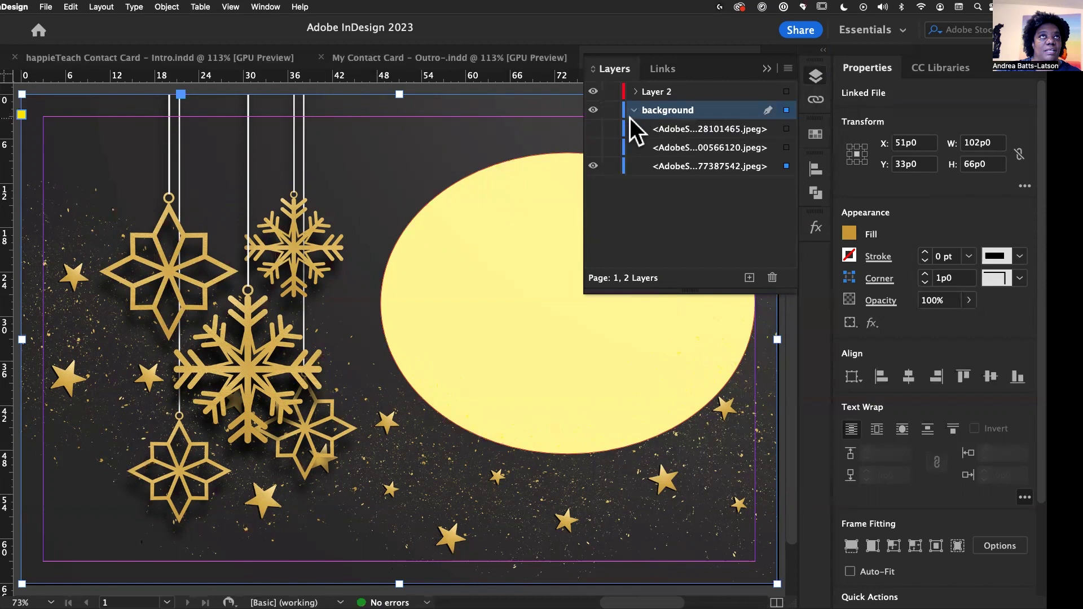
pyautogui.click(594, 166)
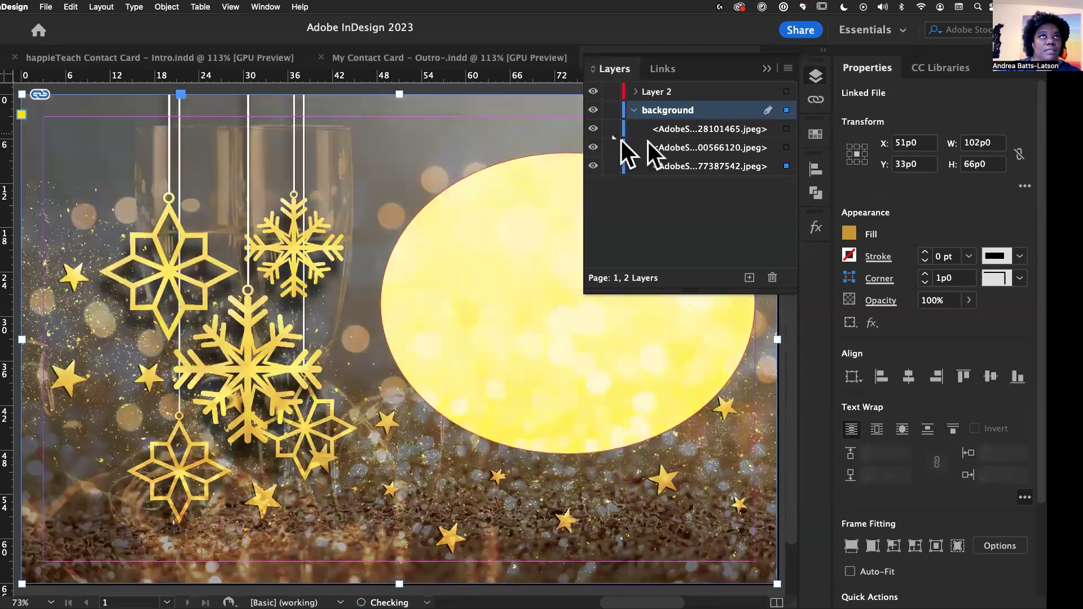
pyautogui.click(612, 110)
pyautogui.click(635, 110)
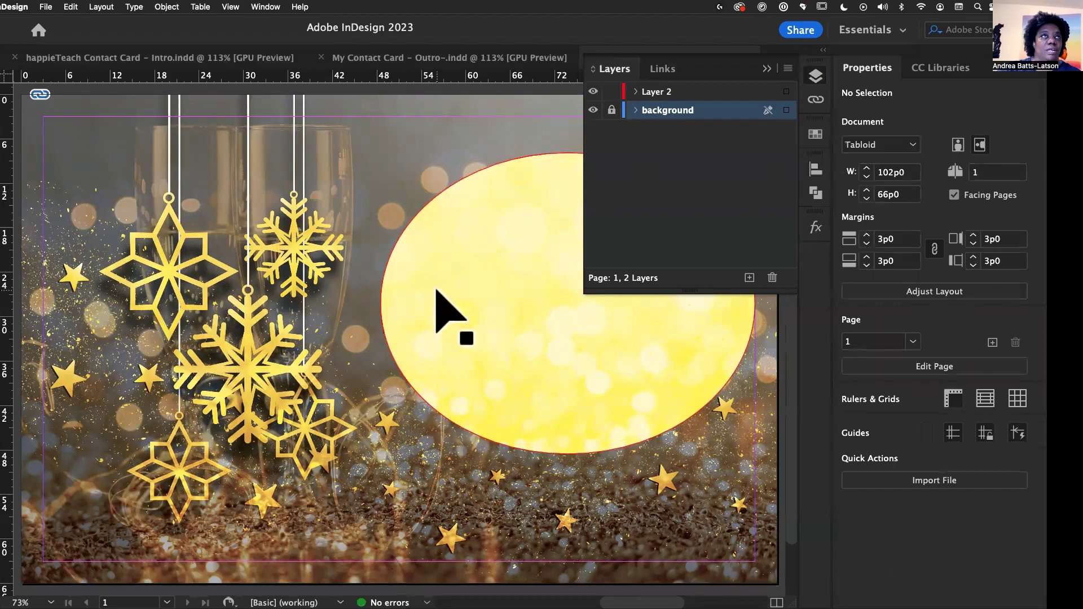
# Step: Select the ellipse on Layer 2 and apply the R=207 G=161 B=41 gold swatch as its fill
pyautogui.hscroll(5, 436, 289)
pyautogui.click(786, 91)
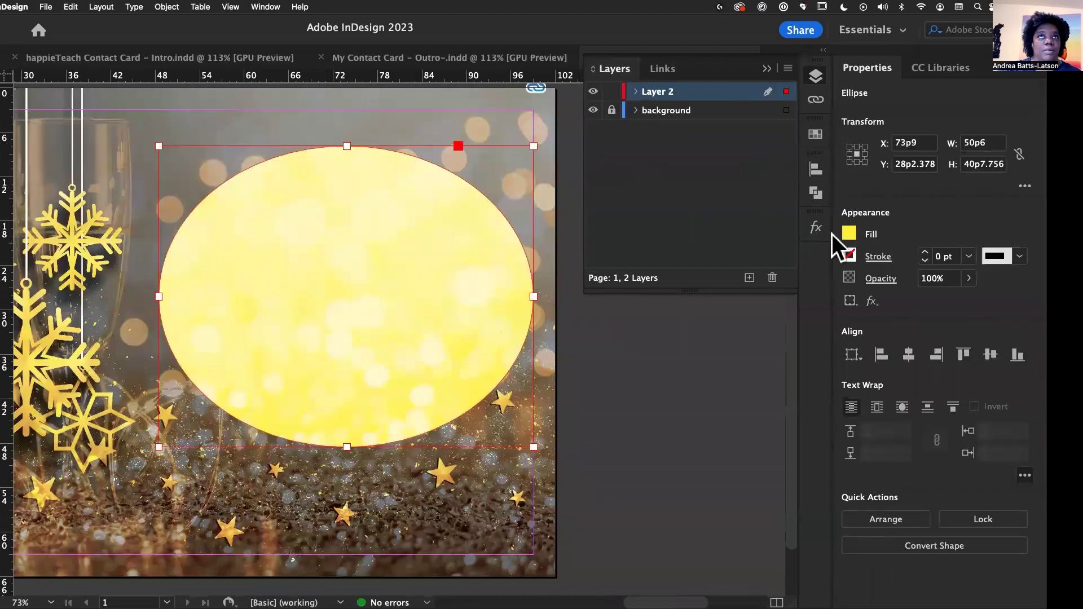
pyautogui.click(765, 69)
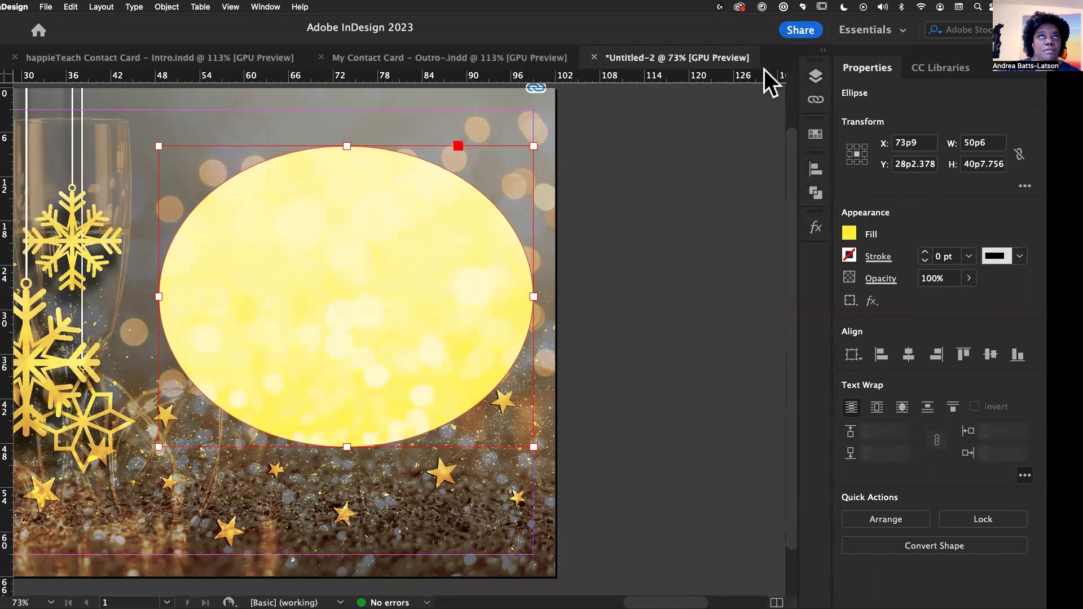
pyautogui.click(814, 137)
pyautogui.click(614, 368)
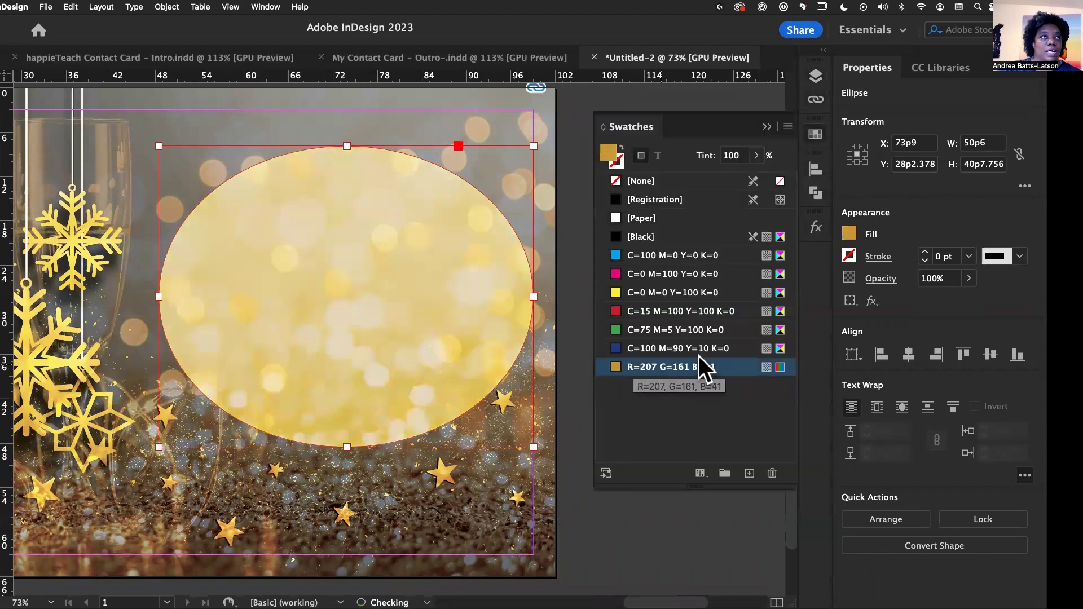
pyautogui.click(765, 127)
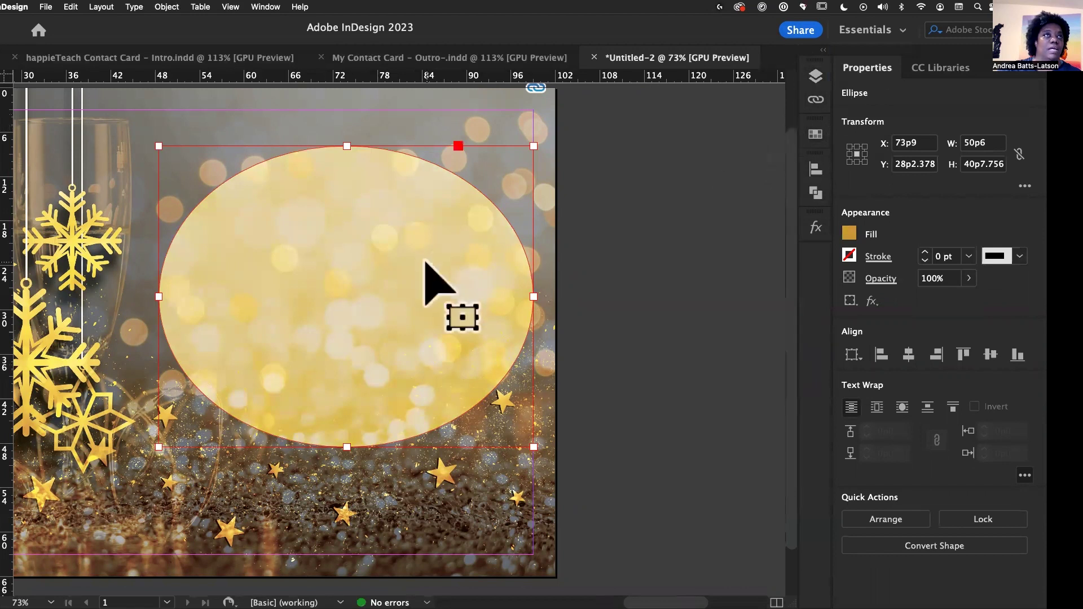
pyautogui.scroll(-2, 425, 261)
pyautogui.scroll(4, 424, 261)
pyautogui.hscroll(-4, 424, 261)
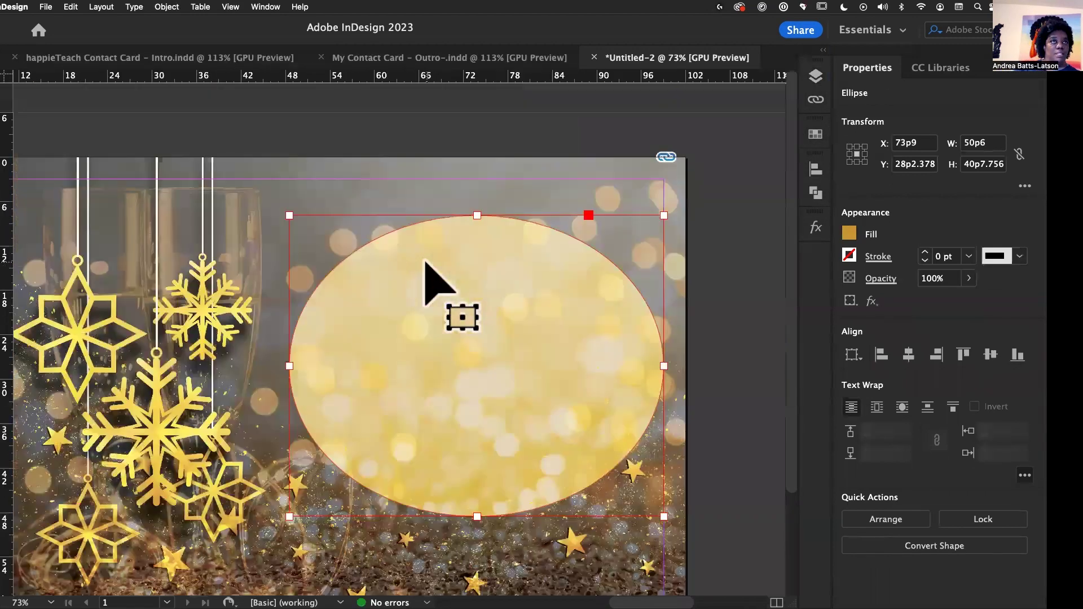
pyautogui.hscroll(-8, 425, 261)
pyautogui.scroll(-1, 425, 261)
pyautogui.hscroll(5, 425, 261)
pyautogui.scroll(-2, 425, 261)
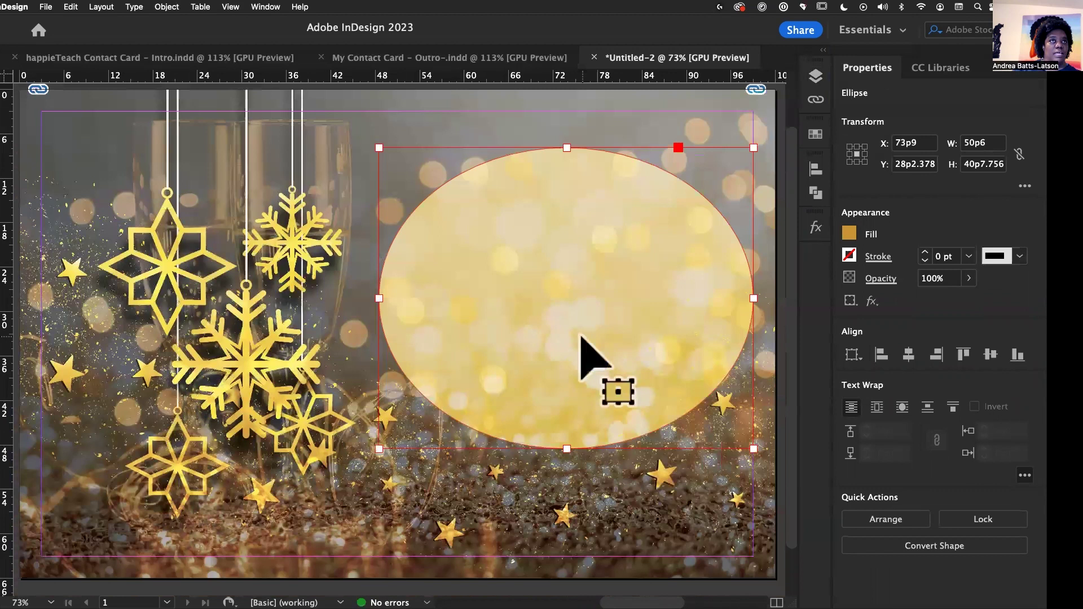
# Step: Stretch the gold ellipse vertically up to the top margin and into a circle 50p6 wide and 50p6 high, and deselect it
pyautogui.hscroll(1, 581, 338)
pyautogui.moveTo(543, 448); pyautogui.dragTo(544, 500)
pyautogui.hscroll(2, 537, 416)
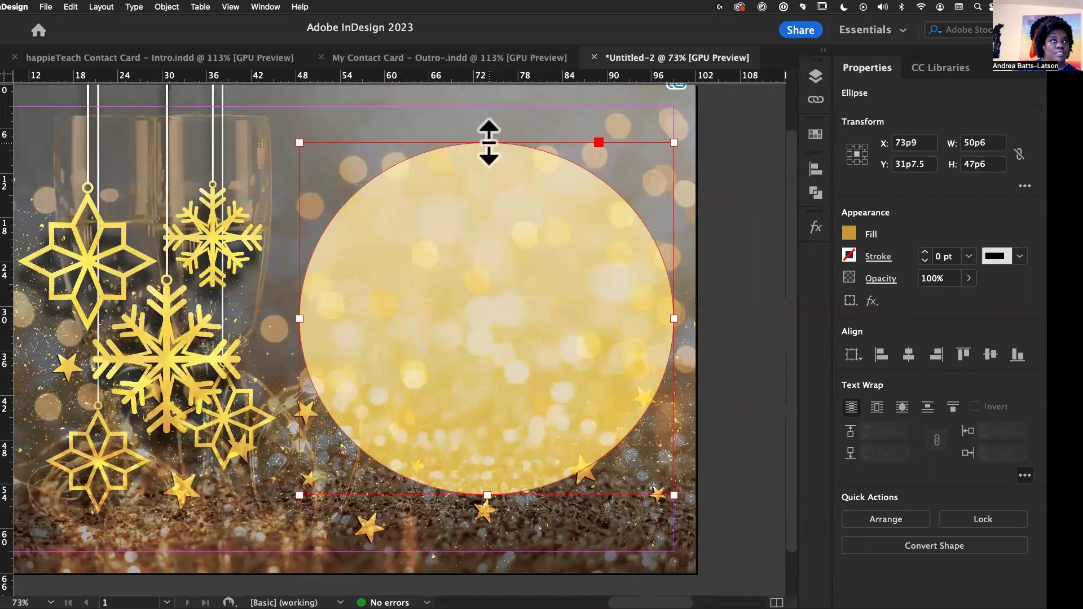
pyautogui.moveTo(488, 142); pyautogui.dragTo(484, 106)
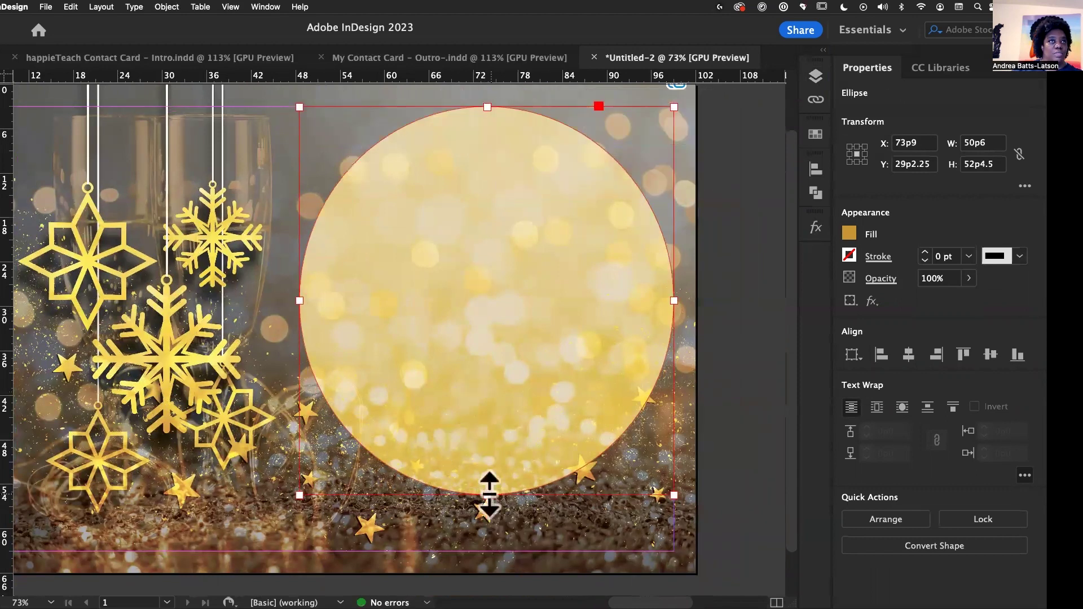
pyautogui.moveTo(488, 495)
pyautogui.mouseDown()
pyautogui.moveTo(489, 506)
pyautogui.moveTo(480, 481)
pyautogui.mouseUp()
pyautogui.hscroll(3, 658, 380)
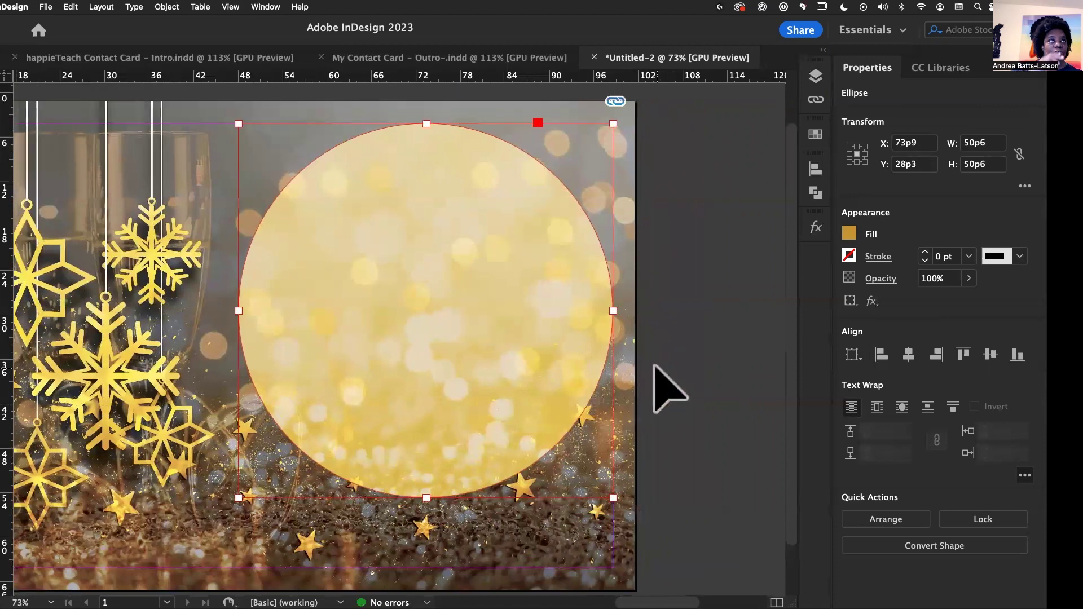
pyautogui.hscroll(-3, 654, 366)
pyautogui.scroll(1, 654, 365)
pyautogui.click(694, 364)
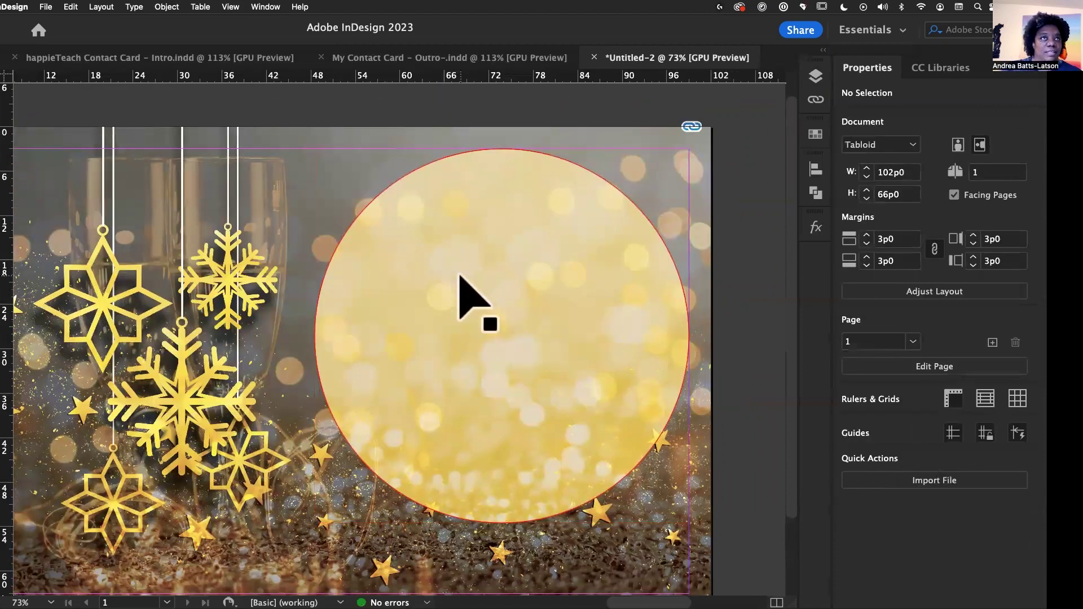
# Step: Select the gold circle and duplicate it in place within Layer 2
pyautogui.hscroll(-2, 460, 276)
pyautogui.scroll(1, 460, 277)
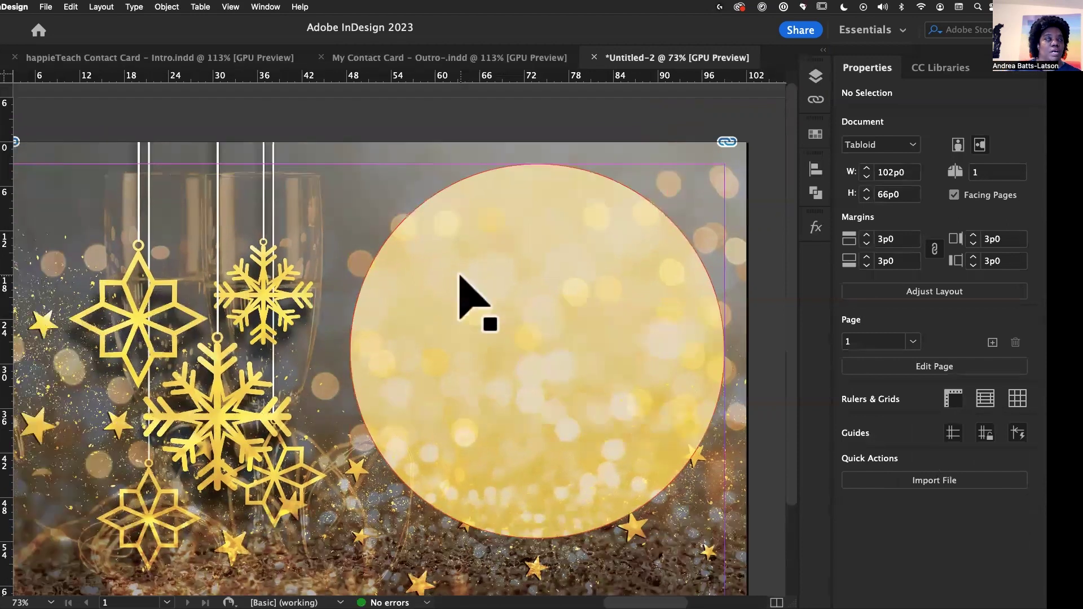
pyautogui.hscroll(2, 459, 276)
pyautogui.click(489, 242)
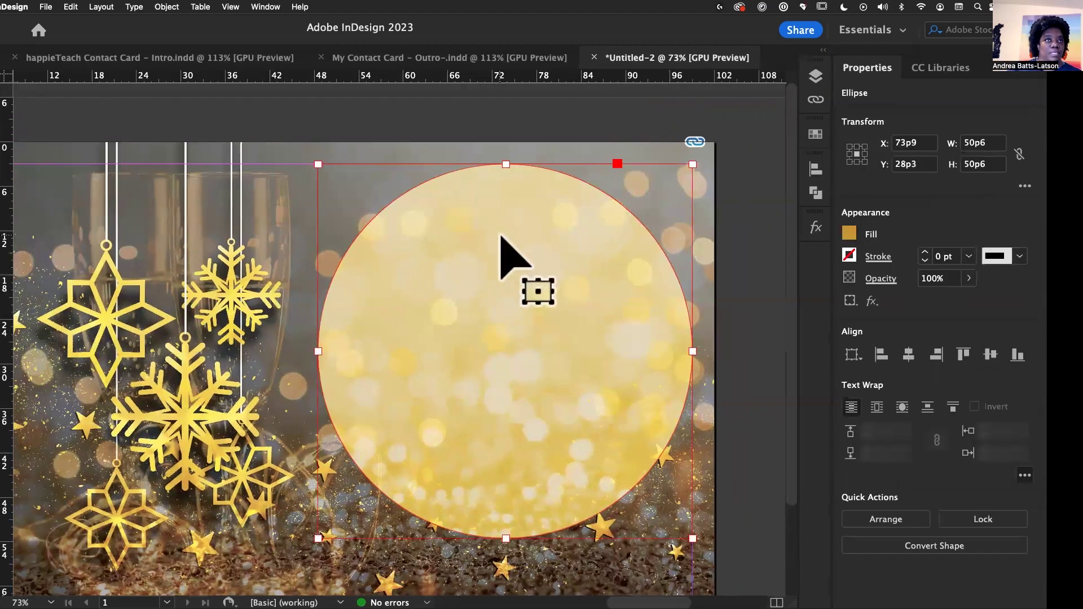
pyautogui.click(815, 76)
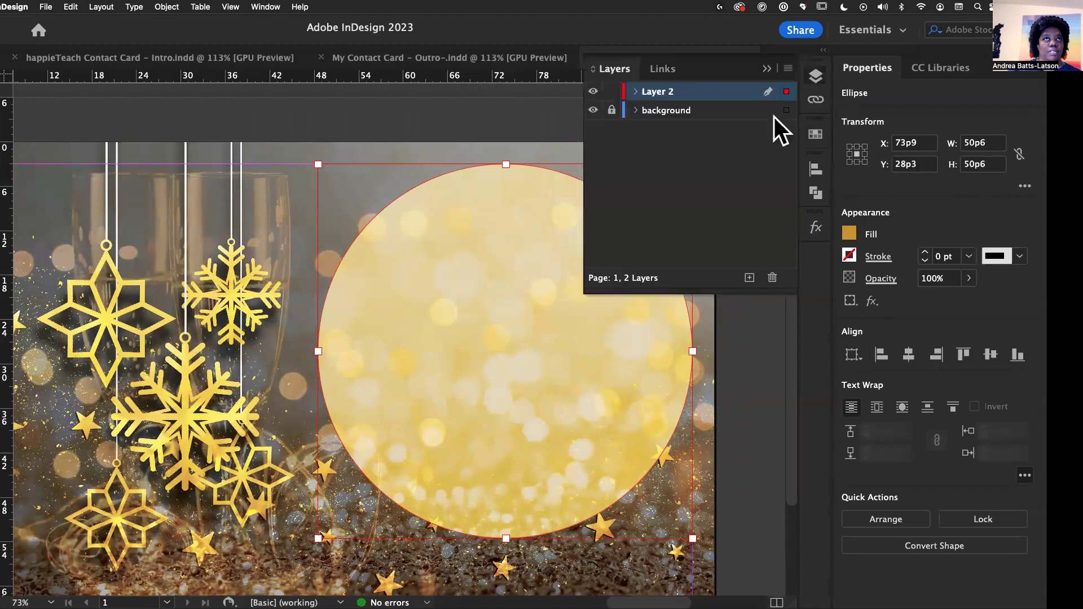
pyautogui.click(636, 92)
pyautogui.moveTo(679, 113); pyautogui.dragTo(749, 277)
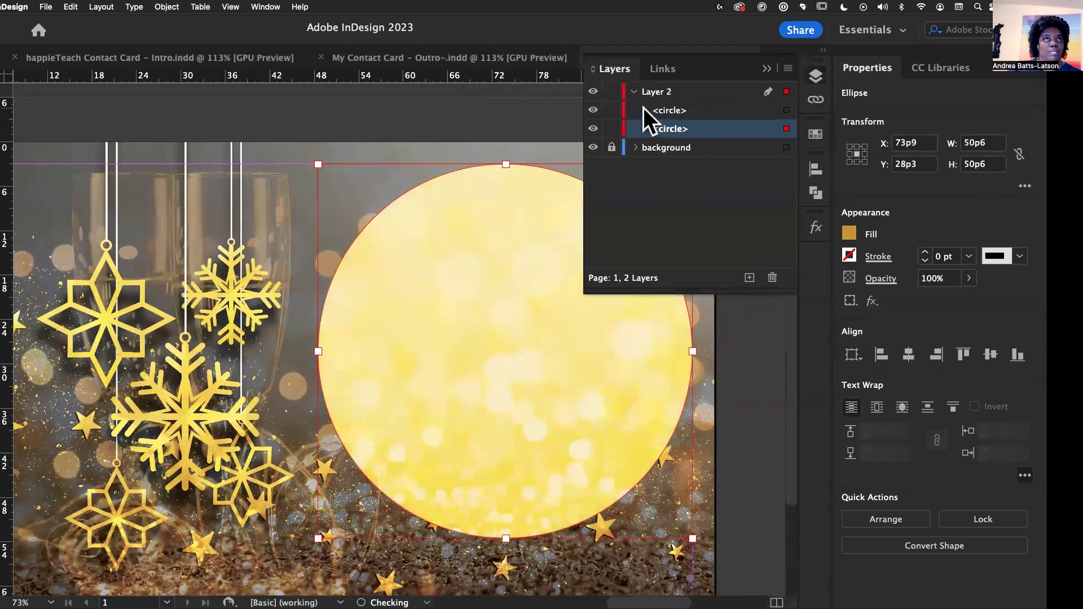
# Step: Lock and hide the lower of the two circles on Layer 2, keeping the upper one editable and visible
pyautogui.click(611, 129)
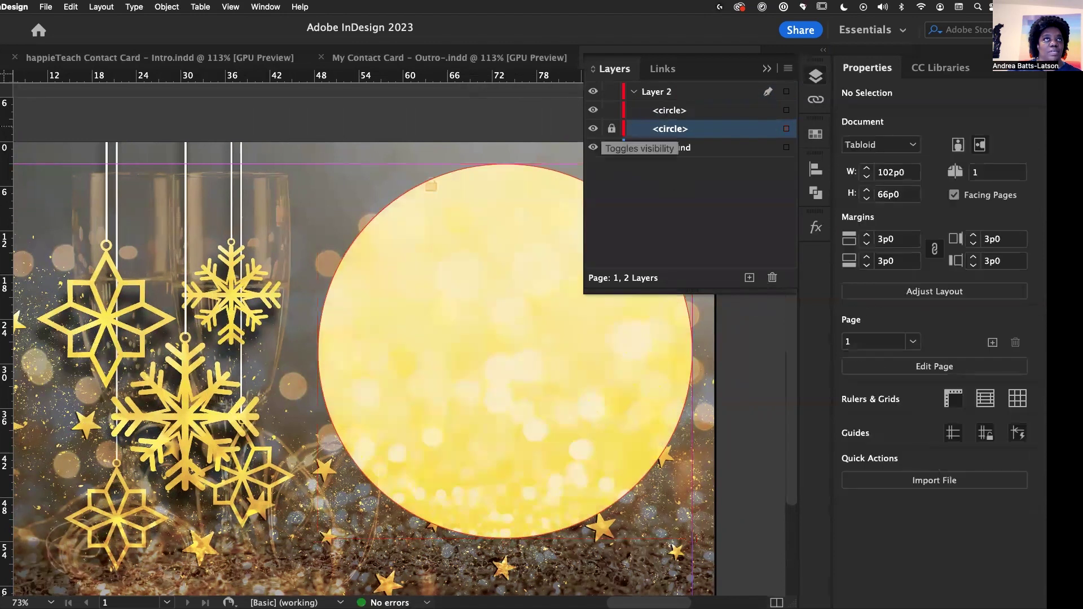
pyautogui.click(610, 129)
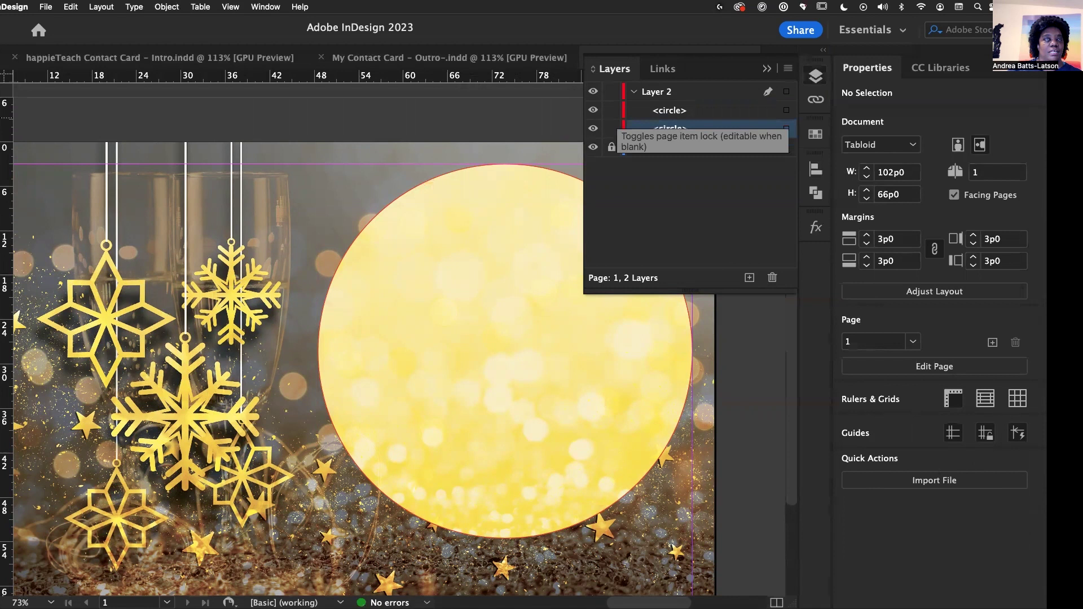
pyautogui.click(612, 112)
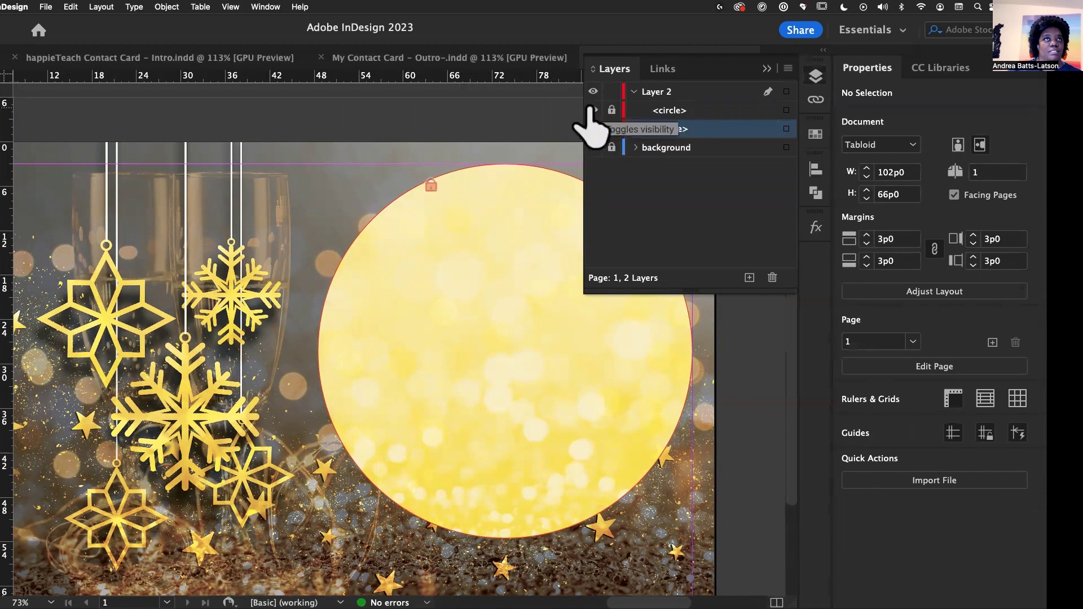
pyautogui.click(592, 110)
pyautogui.click(611, 110)
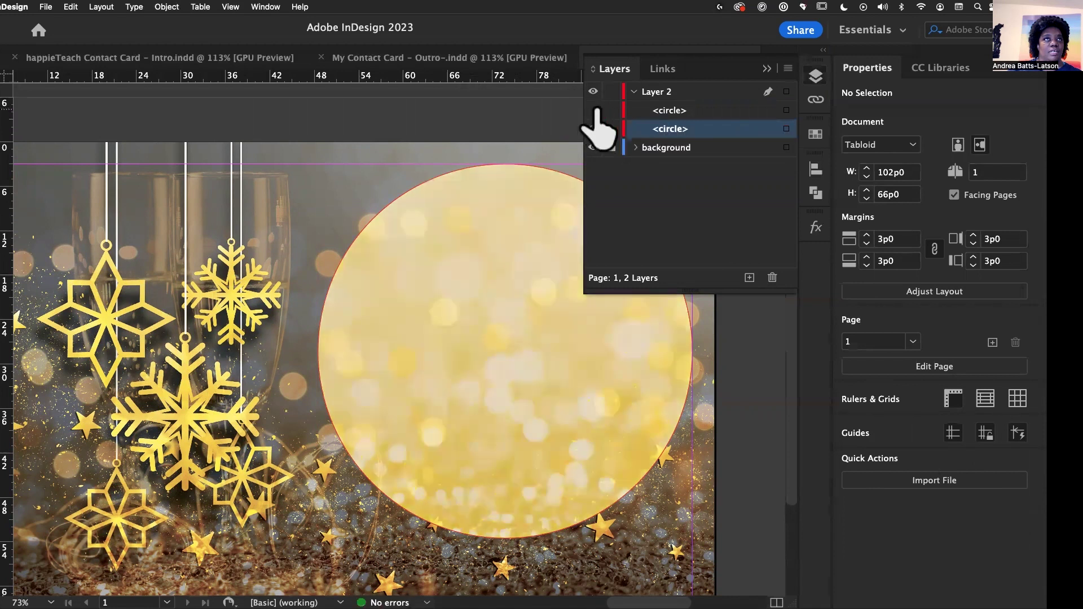
pyautogui.click(593, 110)
pyautogui.click(610, 130)
pyautogui.click(593, 129)
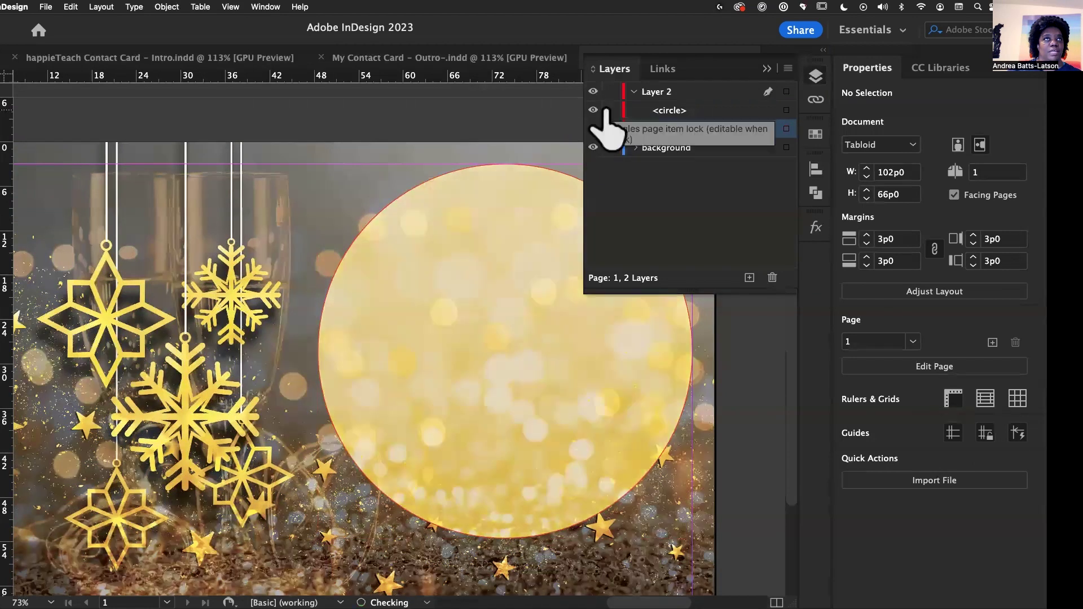
# Step: Select the upper gold circle and scale it down proportionally from its centre to 37p3 by 37p3
pyautogui.click(672, 111)
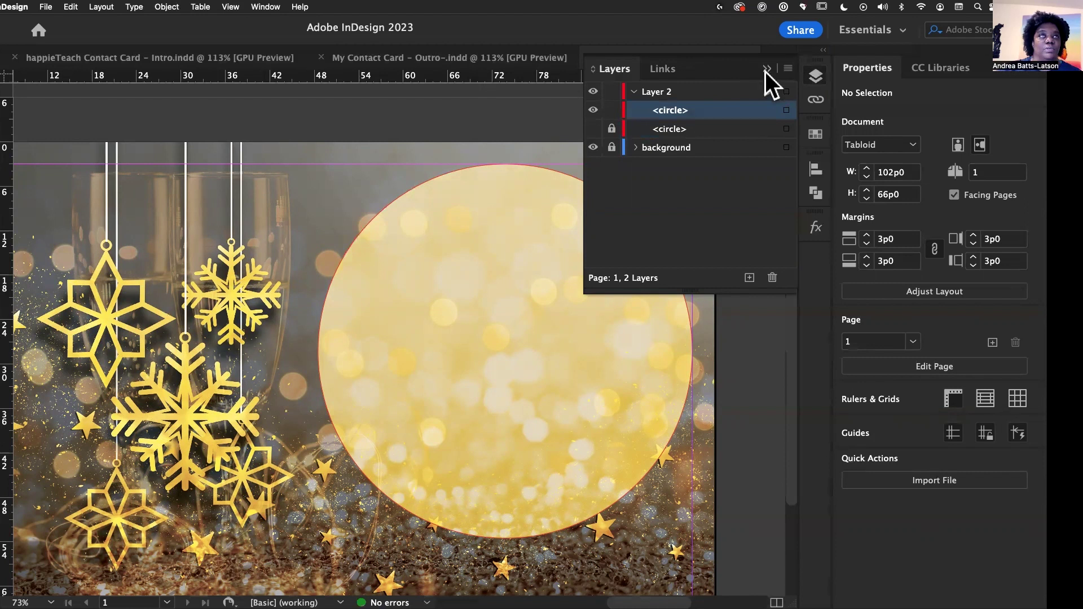
pyautogui.click(449, 246)
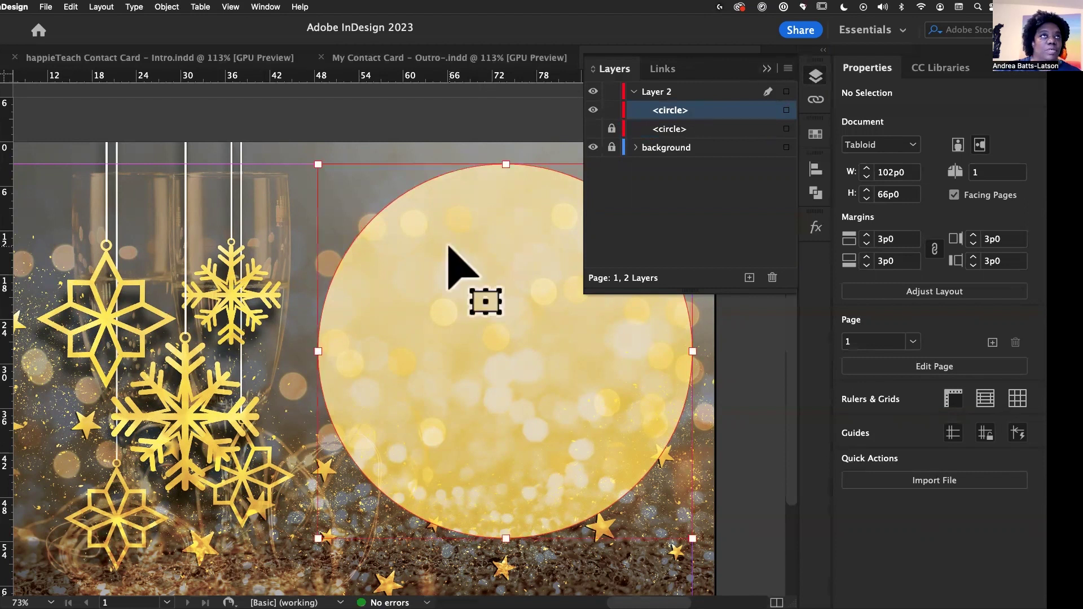
pyautogui.click(766, 69)
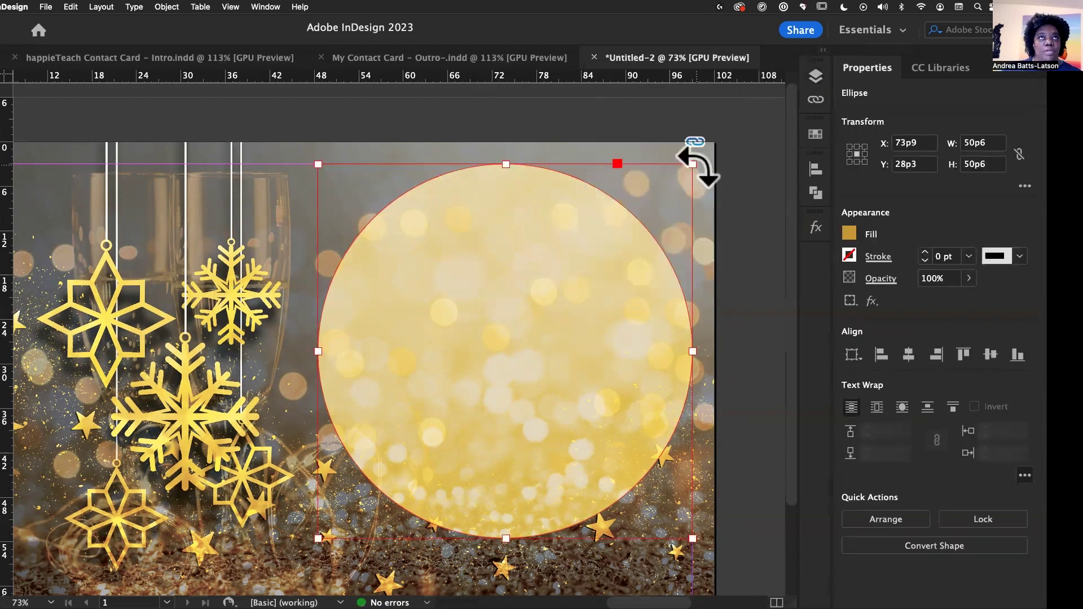
pyautogui.moveTo(693, 165); pyautogui.dragTo(641, 231)
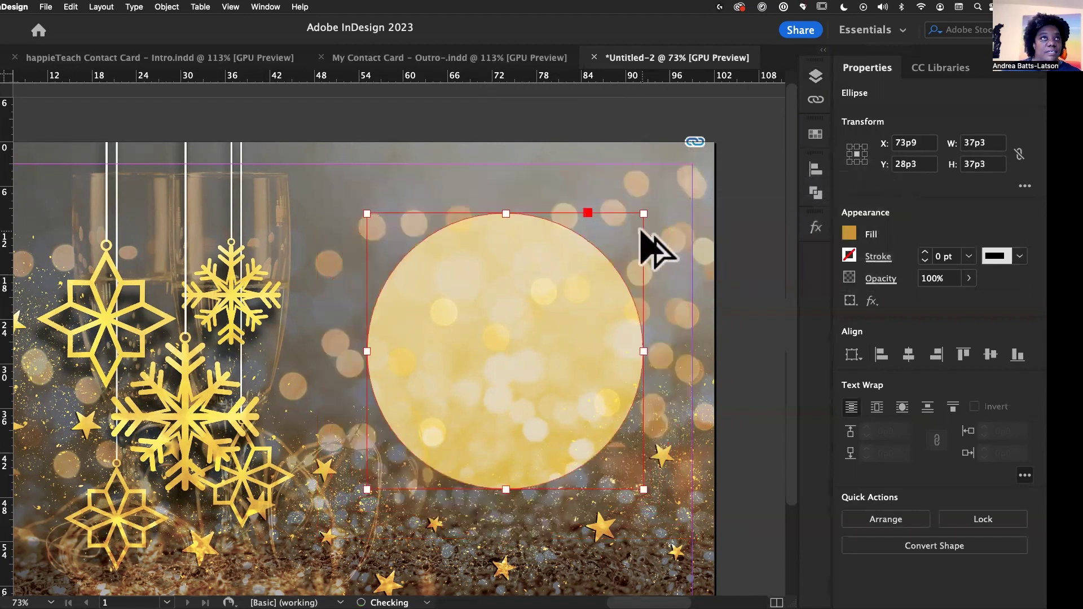
# Step: Add the text "HAPPY NEW YEAR!" along the smaller circle's outline with the Type on a Path tool, starting at its topmost point
pyautogui.click(1, 194)
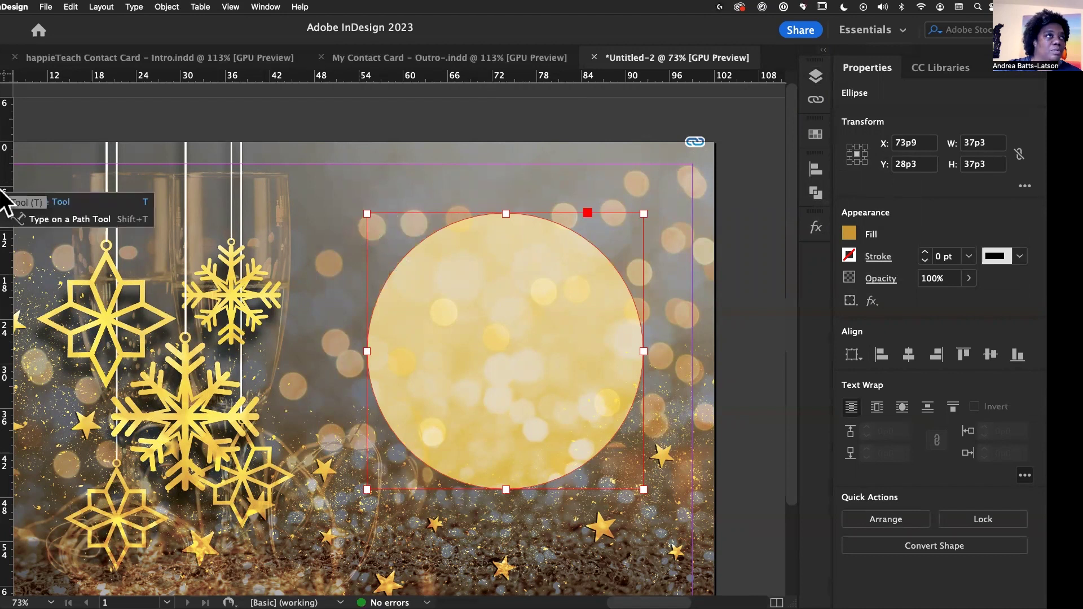
pyautogui.click(45, 219)
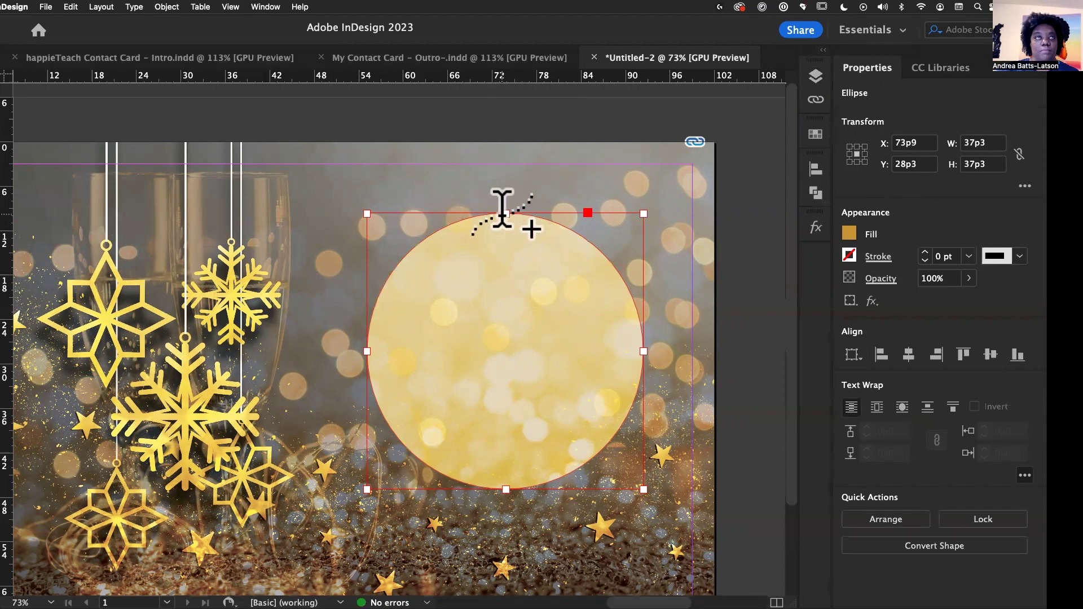
pyautogui.click(504, 213)
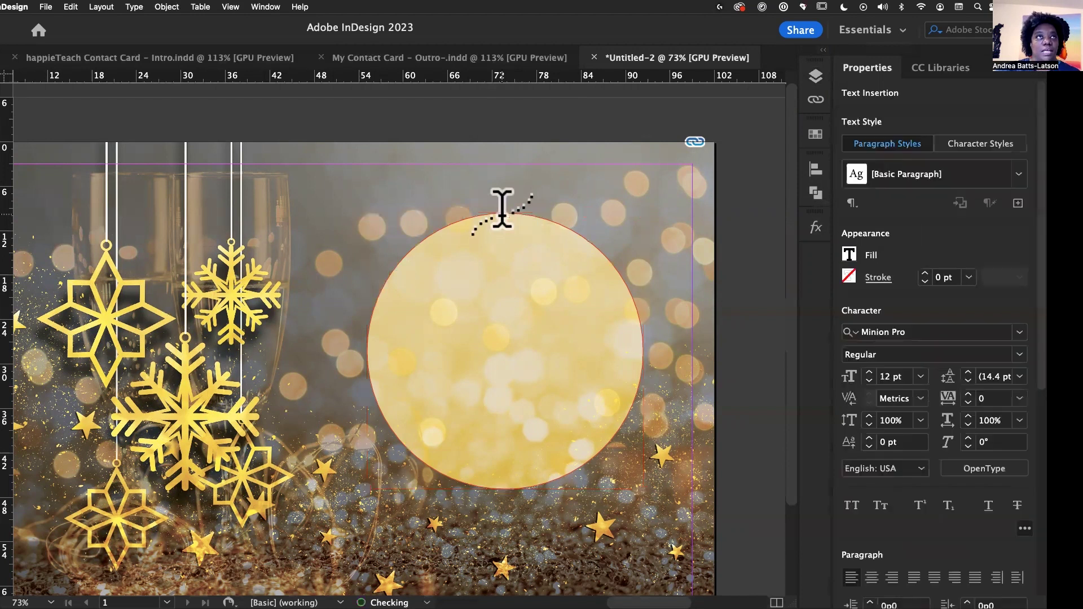
pyautogui.write('HAPPY NEW YEAR!')
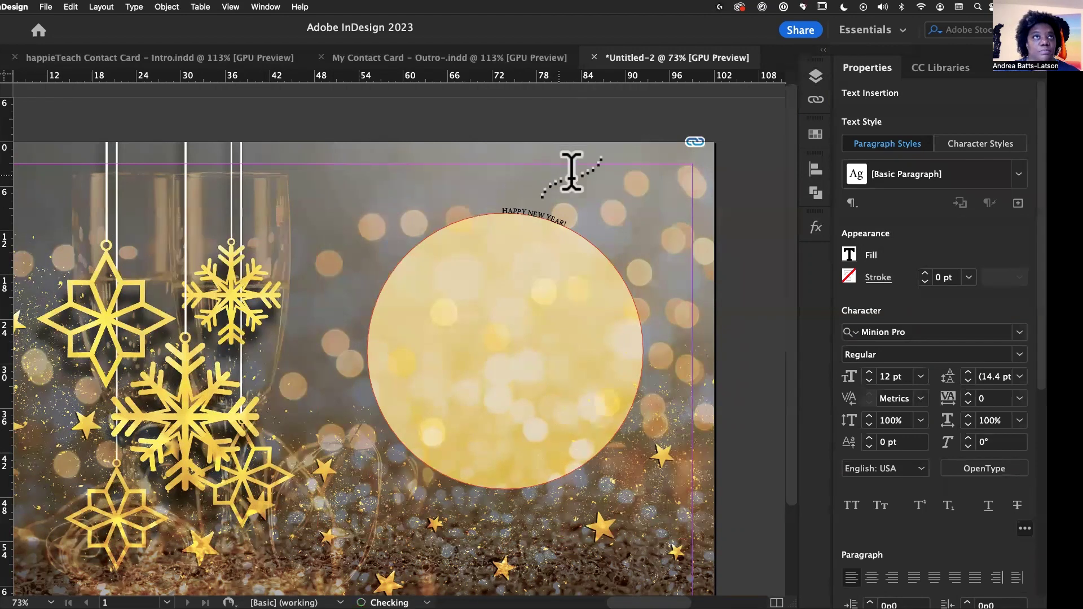
pyautogui.click(566, 224)
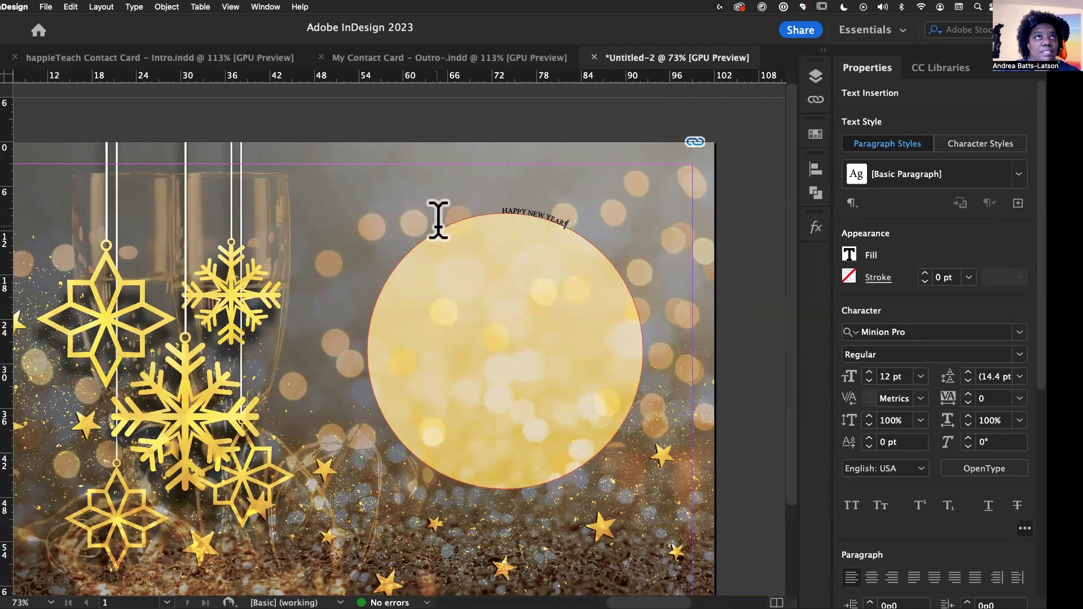
# Step: Select all of the curved HAPPY NEW YEAR! text and enlarge it to 43 pt
pyautogui.press('super+a')
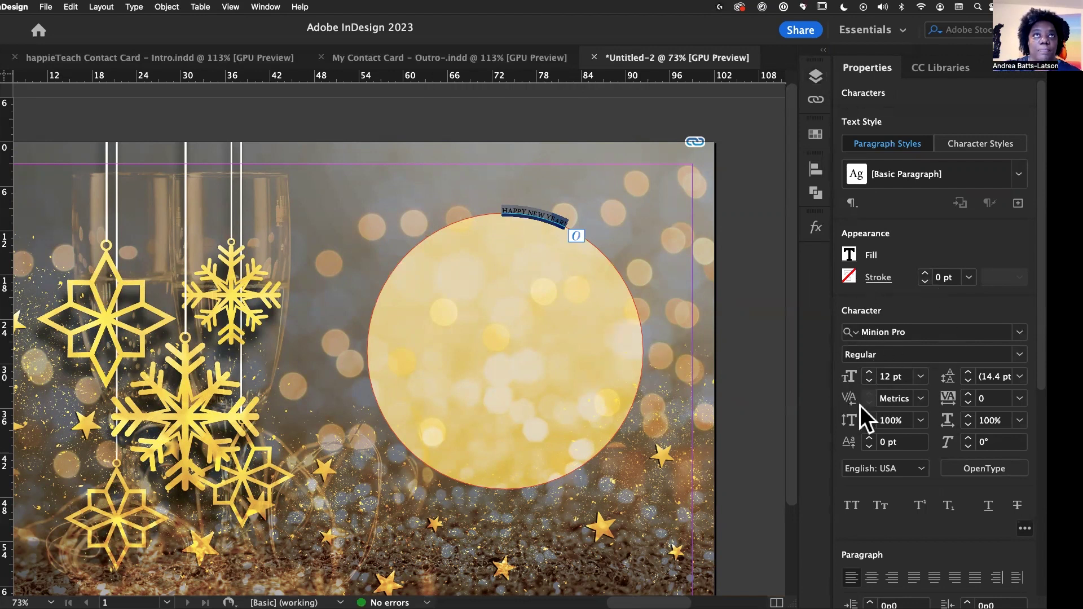
pyautogui.click(869, 372)
pyautogui.click(870, 373)
pyautogui.click(870, 373)
pyautogui.click(869, 373)
pyautogui.click(869, 372)
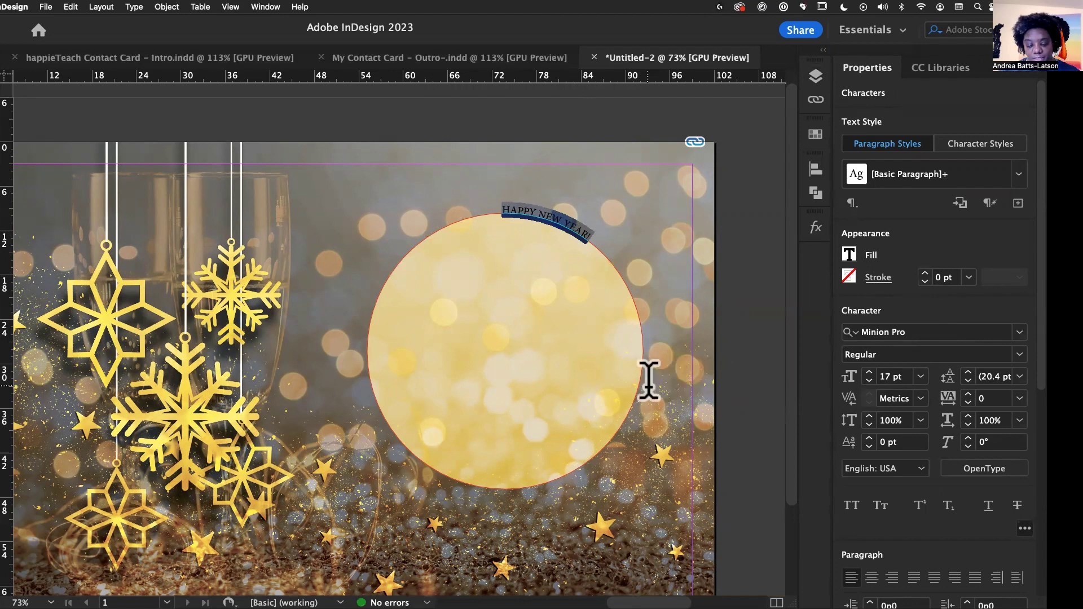
pyautogui.press('Escape')
pyautogui.press('super+shift+period')
pyautogui.press('super+shift+period')
pyautogui.press('super+shift+period')
pyautogui.press('super+shift+period')
pyautogui.press('super+shift+period')
pyautogui.press('super+shift+period')
pyautogui.press('super+shift+period')
pyautogui.press('super+shift+period')
pyautogui.press('super+shift+period')
pyautogui.press('super+shift+period')
pyautogui.press('super+shift+period')
pyautogui.press('super+shift+period')
pyautogui.press('super+shift+period')
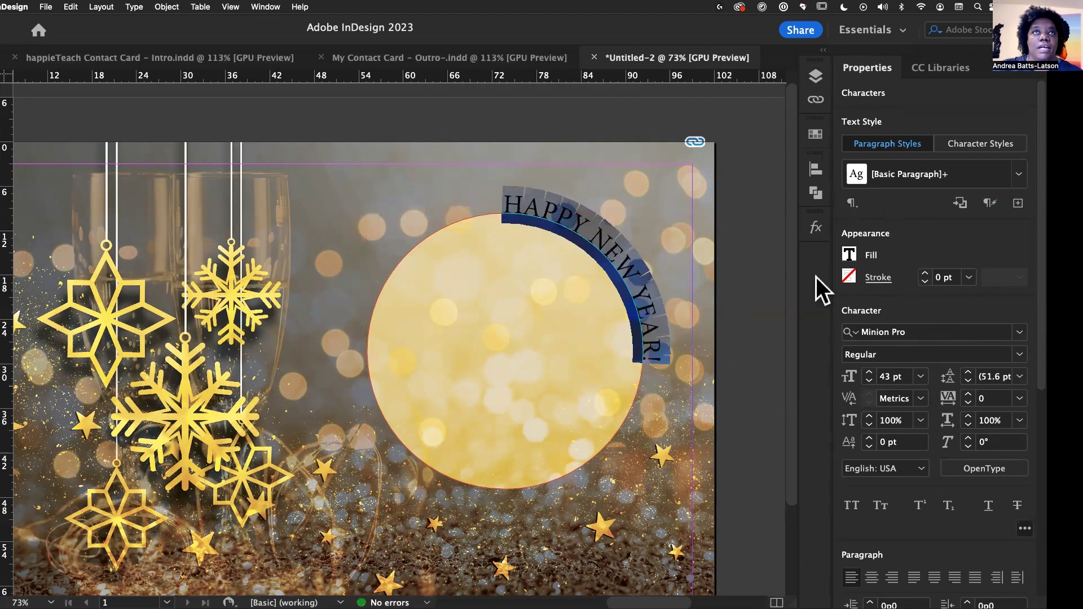
# Step: Change the curved text's font to Magistral Bold, enlarge it to 53 pt and finish text editing
pyautogui.click(1022, 334)
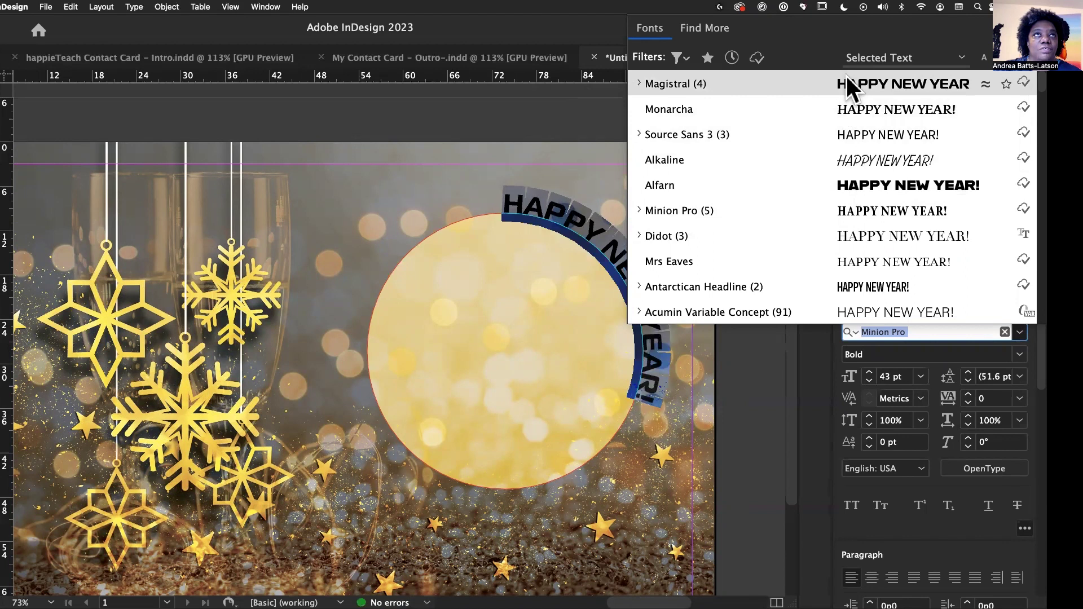
pyautogui.click(848, 85)
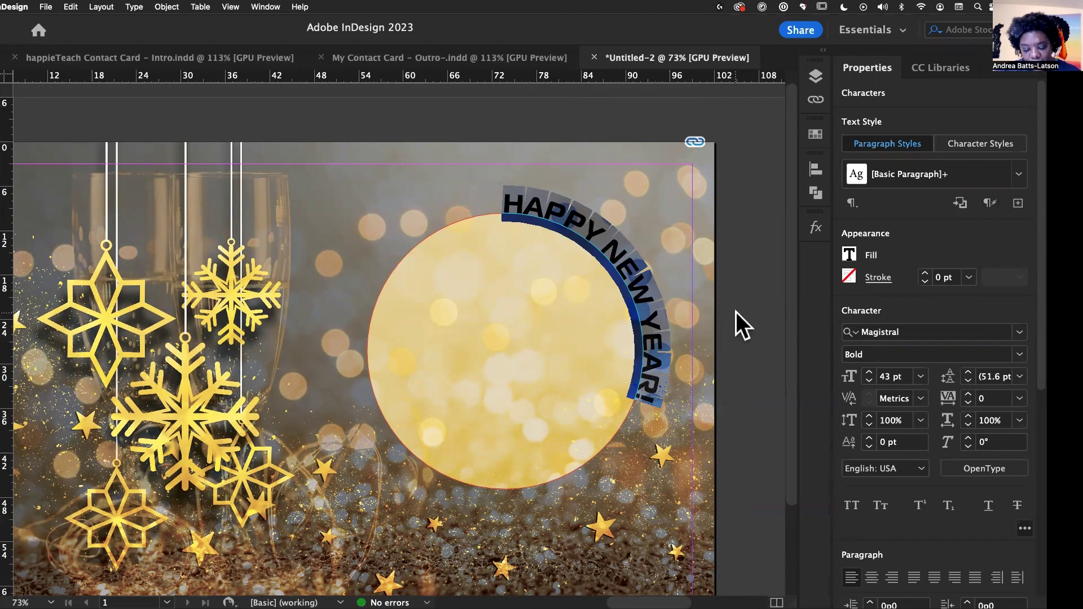
pyautogui.press('super+shift+period')
pyautogui.press('super+shift+period')
pyautogui.press('super+shift+period')
pyautogui.press('super+shift+period')
pyautogui.press('super+shift+period')
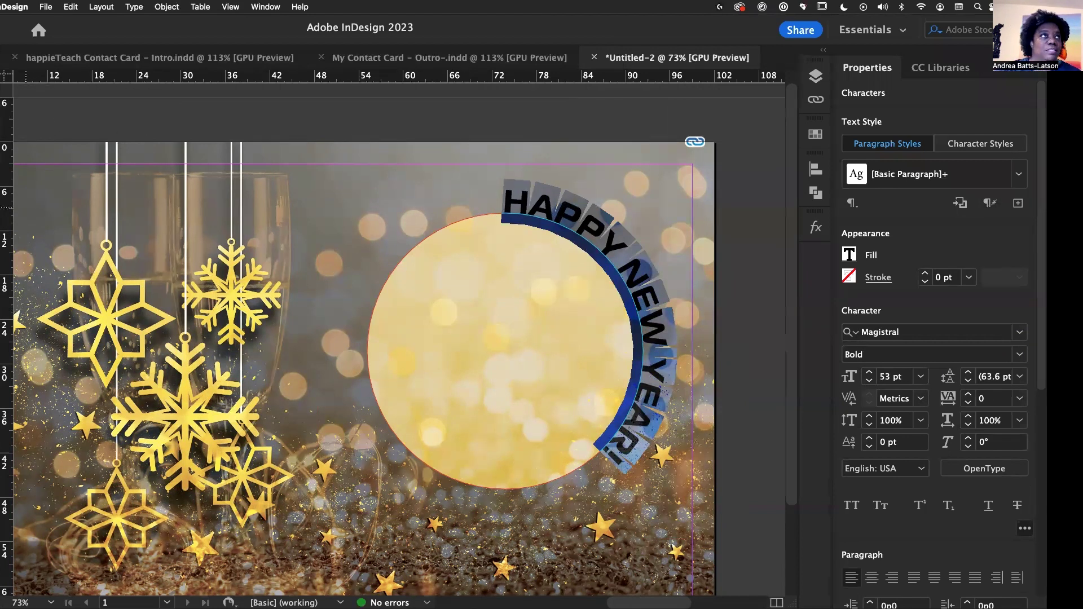
pyautogui.press('Escape')
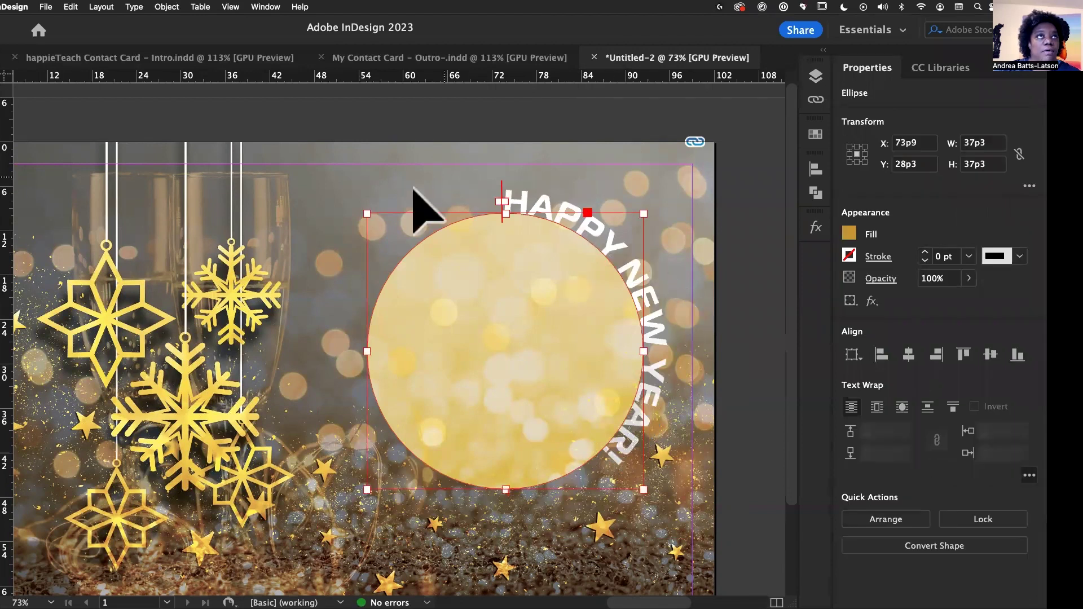
# Step: Try rotating the smaller circle counter-clockwise to centre the curved text over its top, and undo the rotations
pyautogui.moveTo(649, 210); pyautogui.dragTo(395, 198)
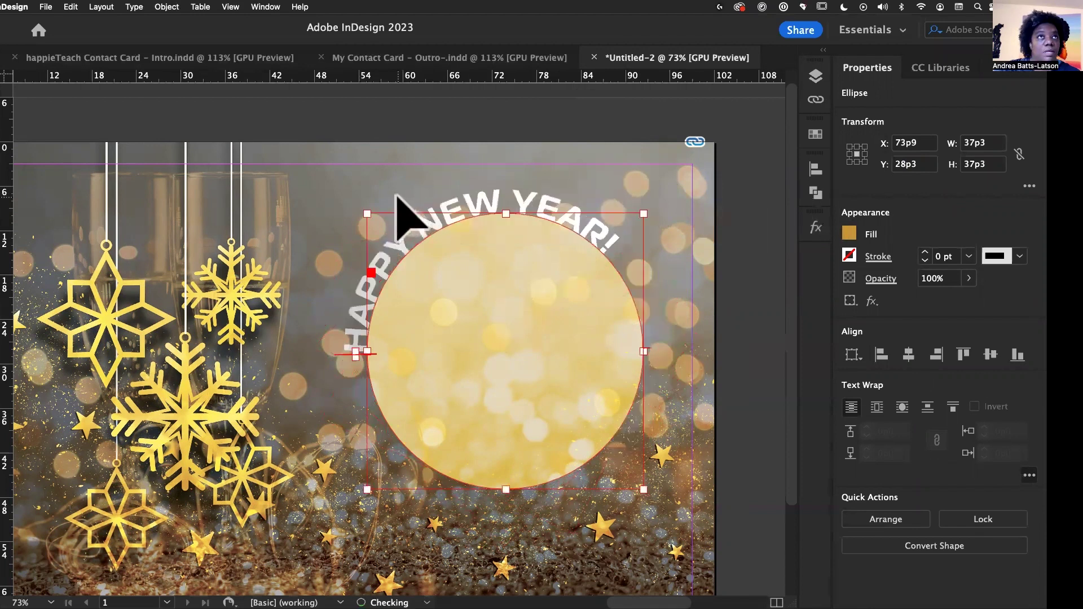
pyautogui.moveTo(649, 213); pyautogui.dragTo(716, 337)
pyautogui.moveTo(489, 150); pyautogui.dragTo(449, 159)
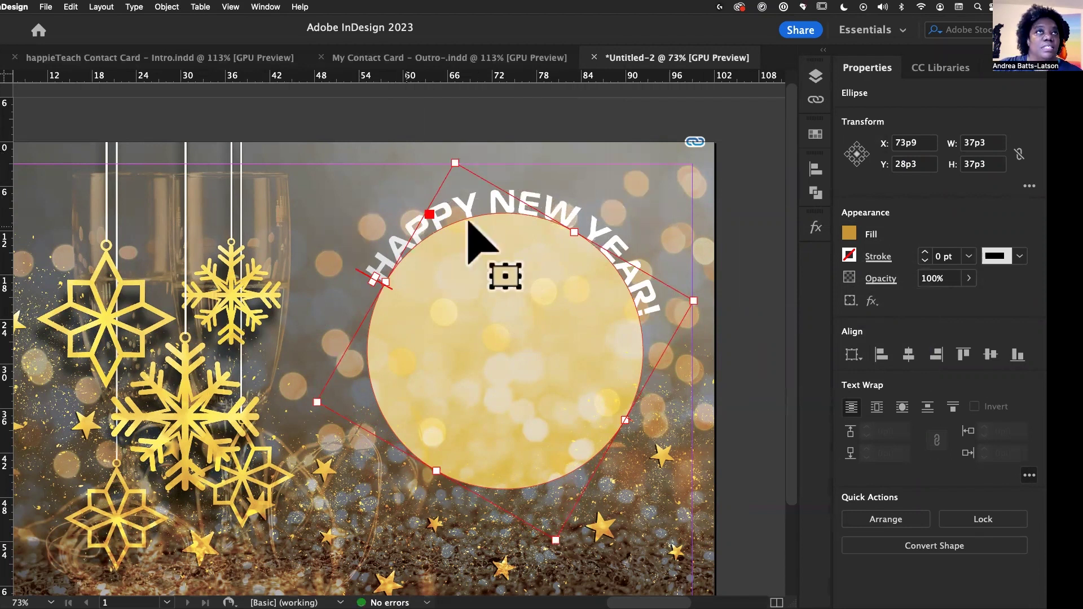
pyautogui.press('super+z')
pyautogui.press('super+z')
pyautogui.press('super+z')
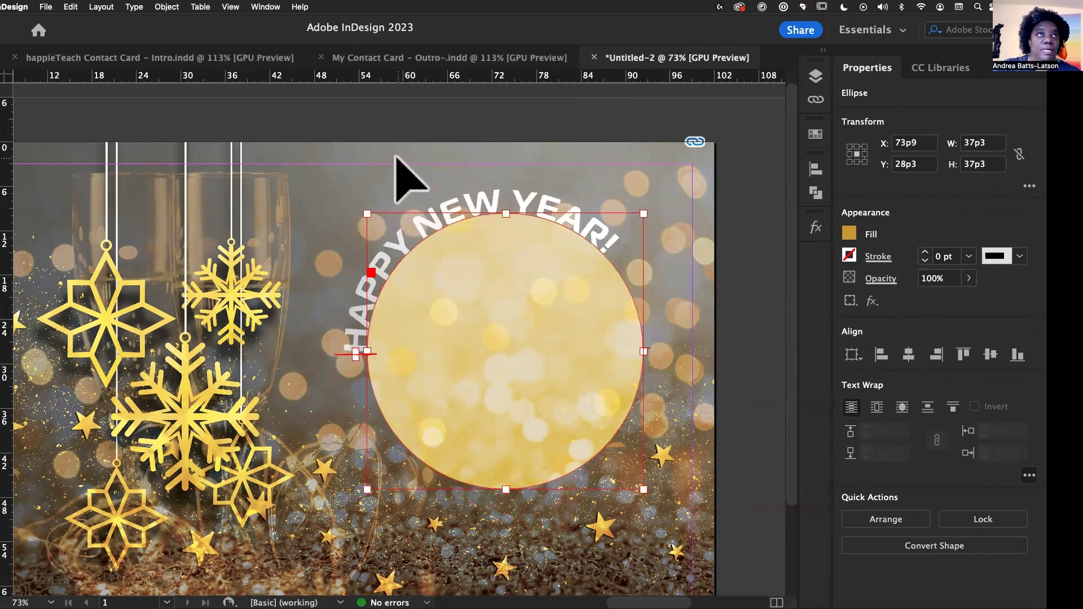
pyautogui.press('super+z')
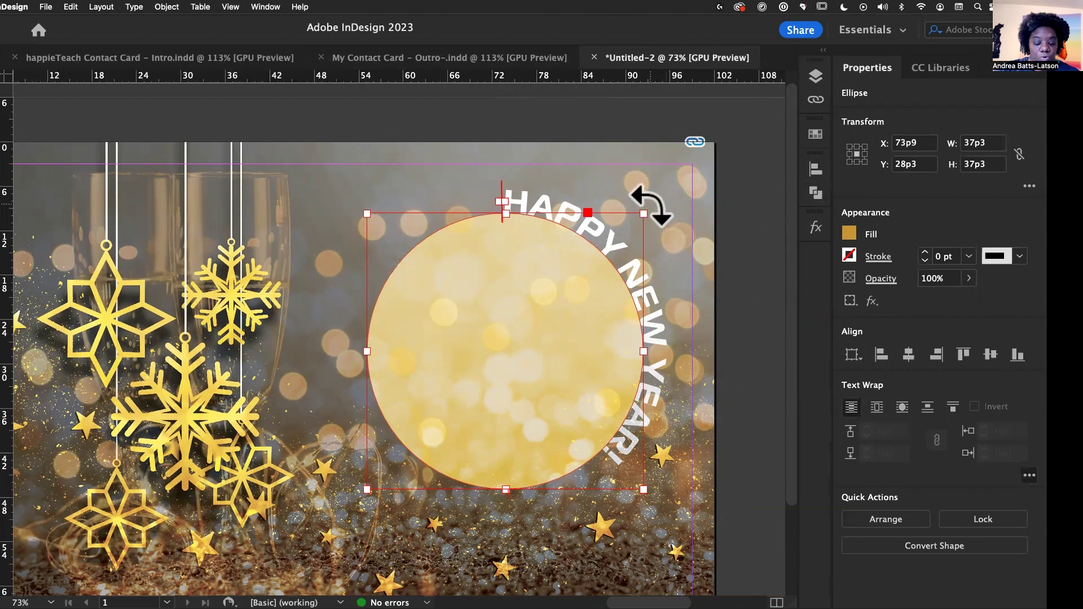
pyautogui.moveTo(652, 205); pyautogui.dragTo(505, 195)
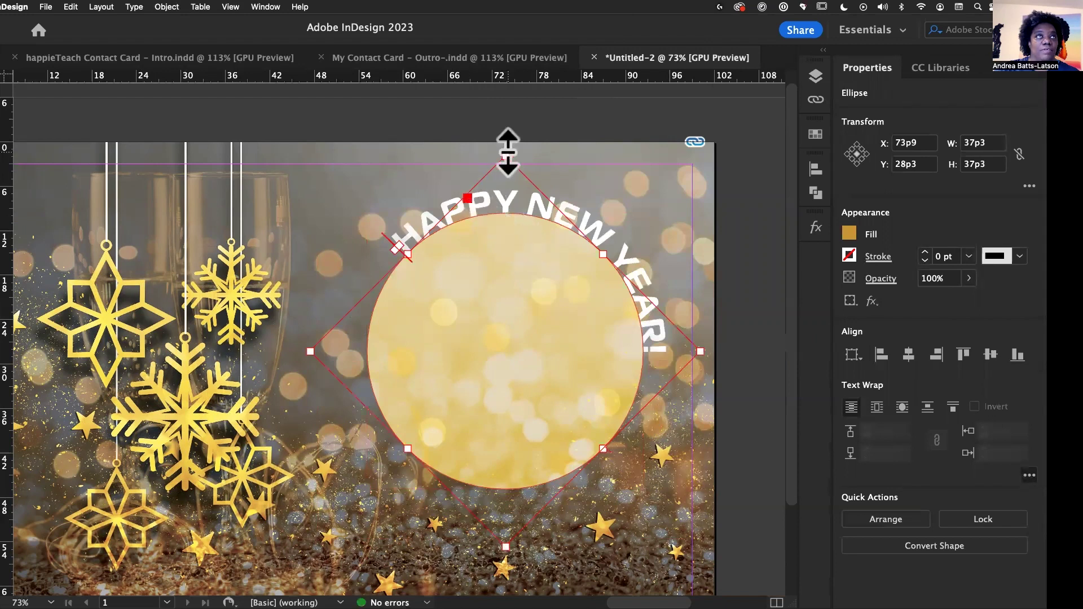
pyautogui.moveTo(503, 150); pyautogui.dragTo(409, 185)
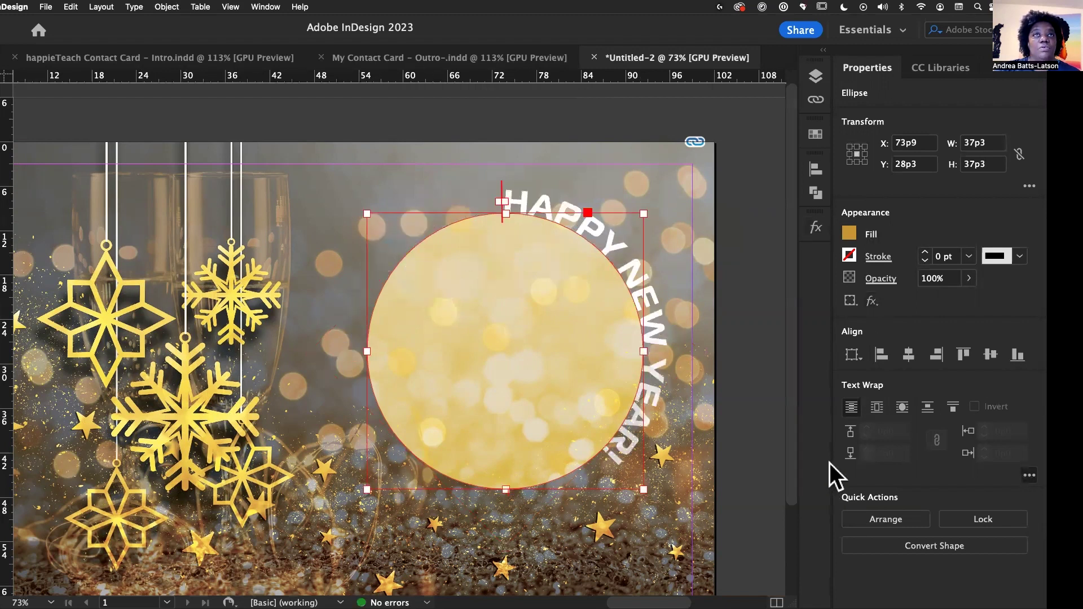
# Step: Center-align the curved HAPPY NEW YEAR! text on its path and finish text editing
pyautogui.doubleClick(601, 245)
pyautogui.tripleClick(602, 240)
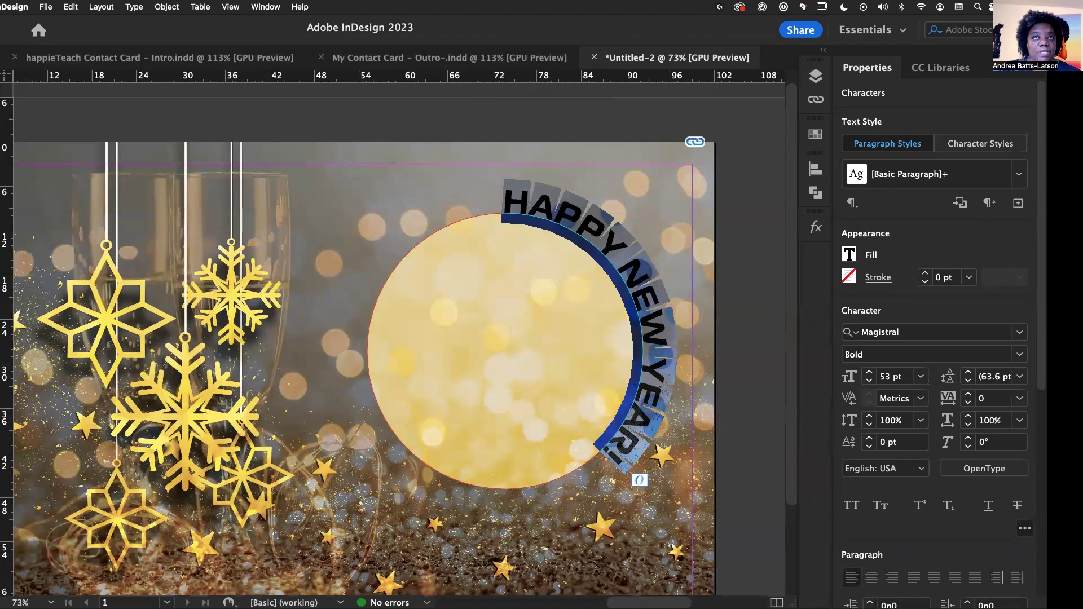
pyautogui.click(872, 577)
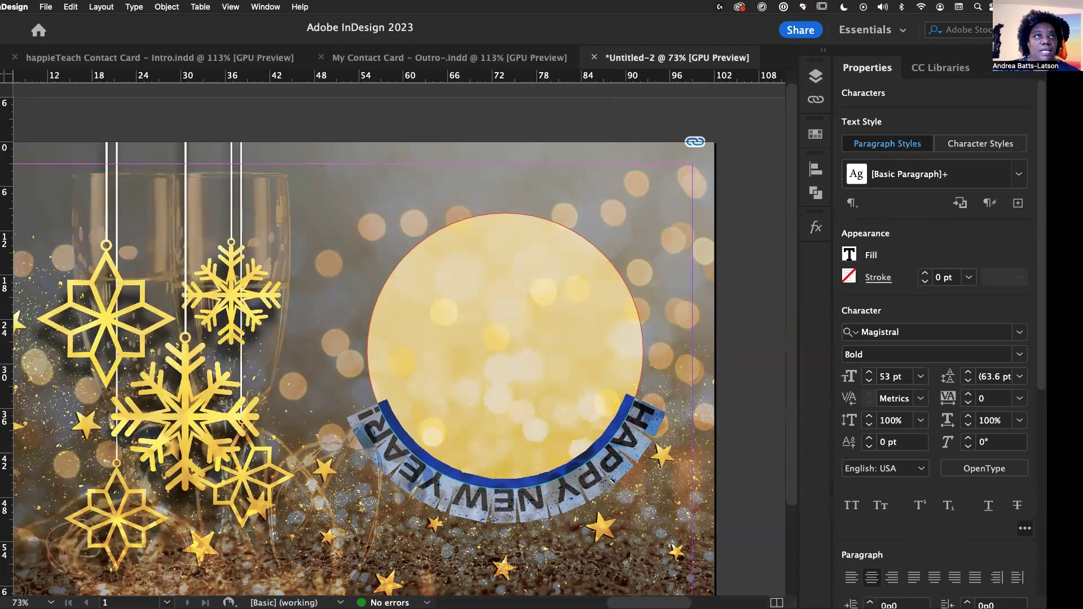
pyautogui.press('Escape')
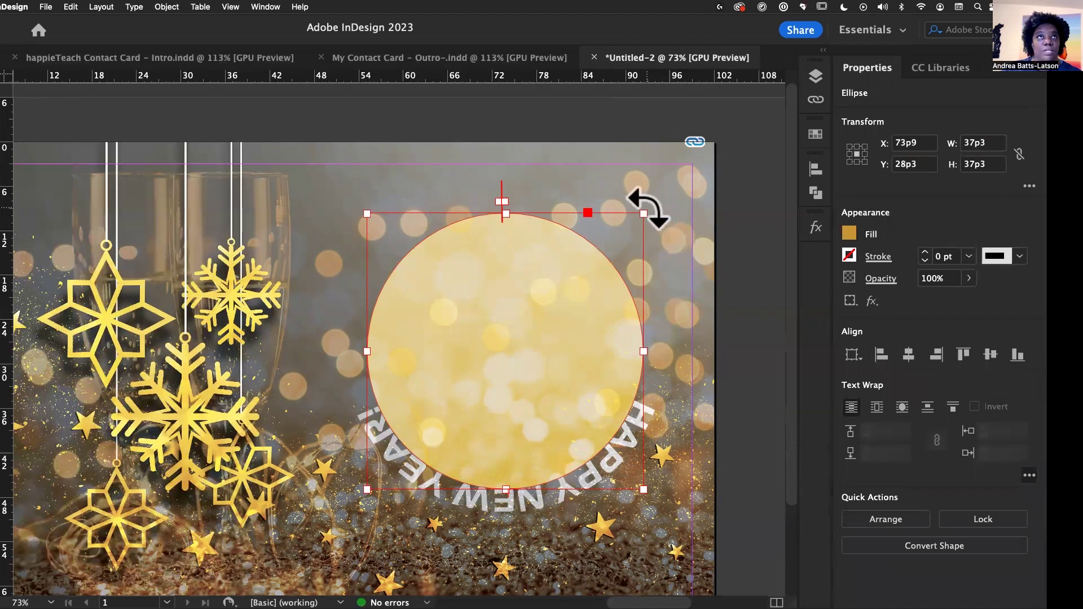
# Step: Rotate the circle half a turn counter-clockwise so HAPPY NEW YEAR! arches centred over its top, and deselect it
pyautogui.moveTo(648, 207); pyautogui.dragTo(395, 281)
pyautogui.moveTo(649, 208); pyautogui.dragTo(479, 206)
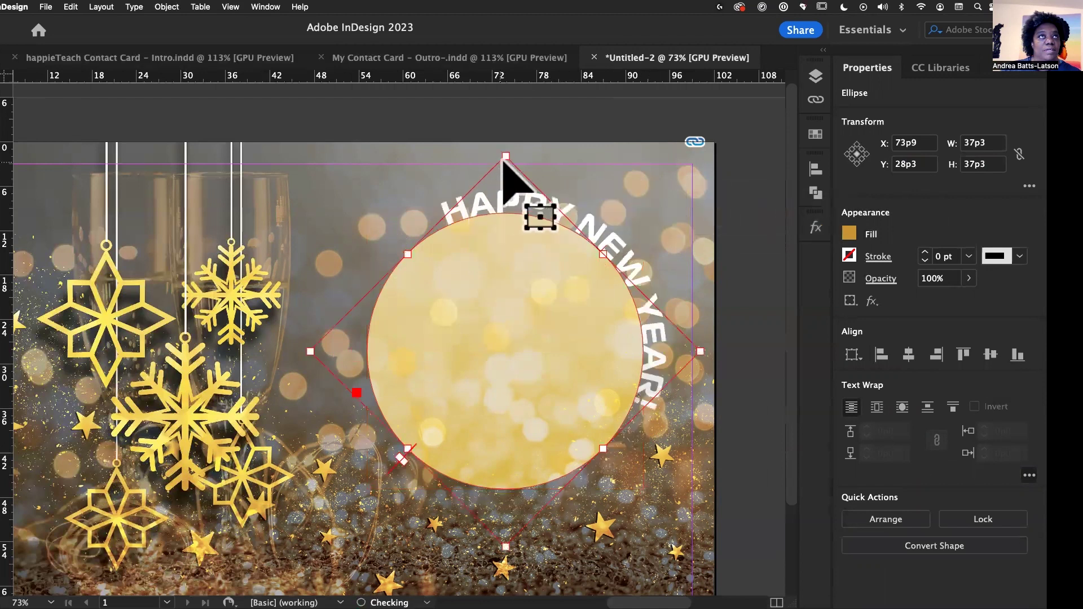
pyautogui.moveTo(513, 158); pyautogui.dragTo(395, 220)
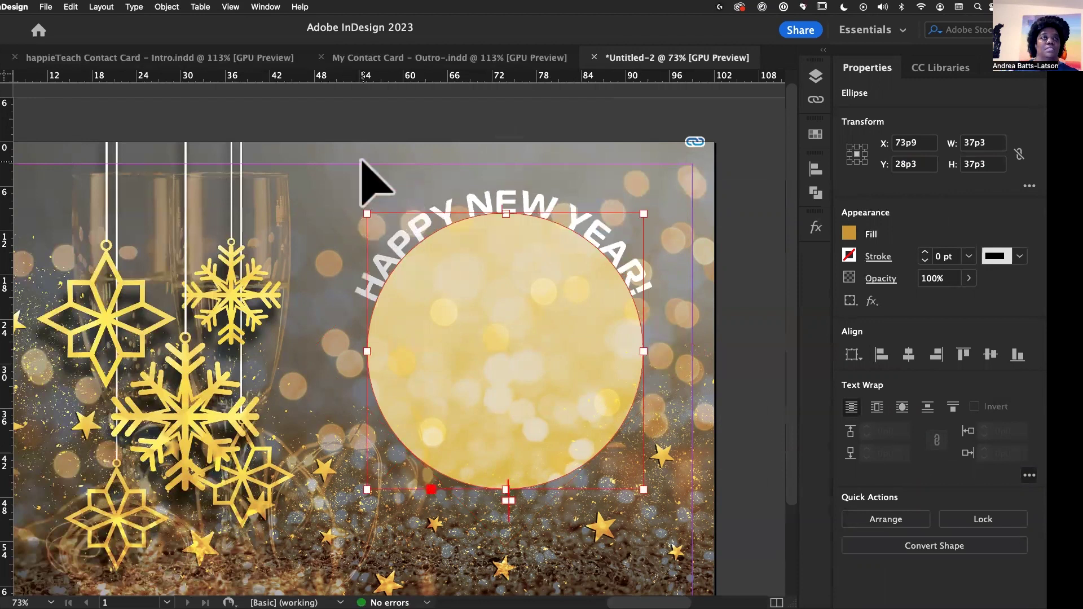
pyautogui.click(426, 161)
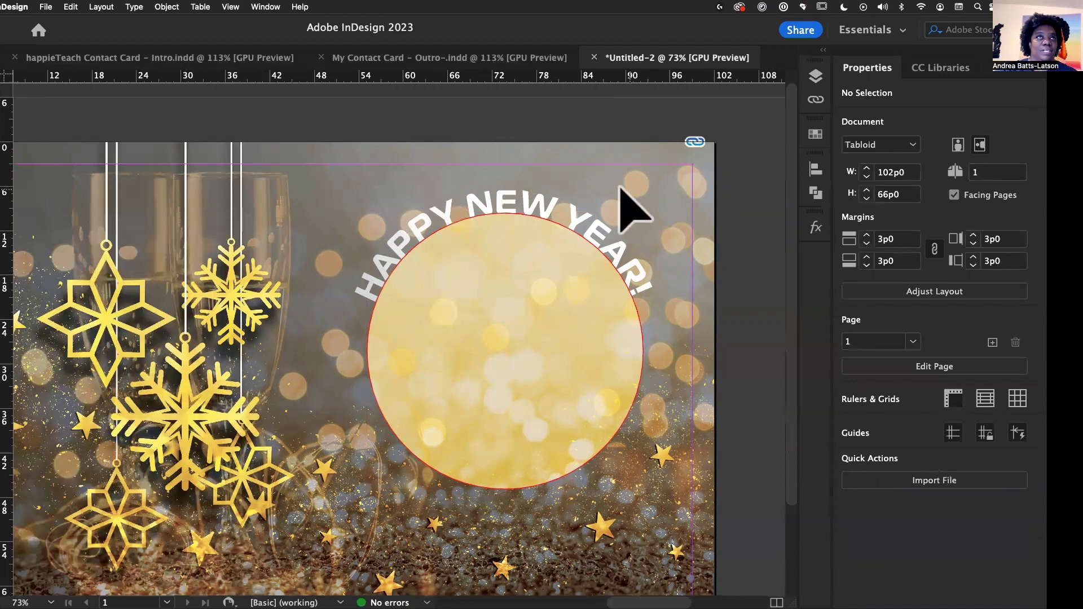
# Step: Duplicate the HAPPY NEW YEAR! circle in place within Layer 2
pyautogui.click(455, 237)
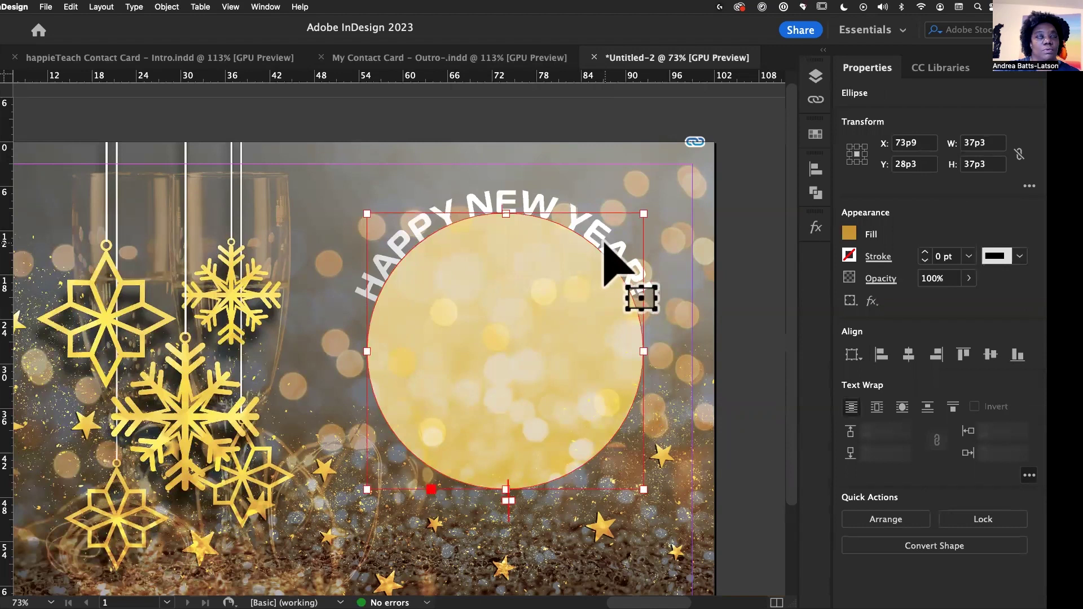
pyautogui.click(816, 76)
pyautogui.click(635, 91)
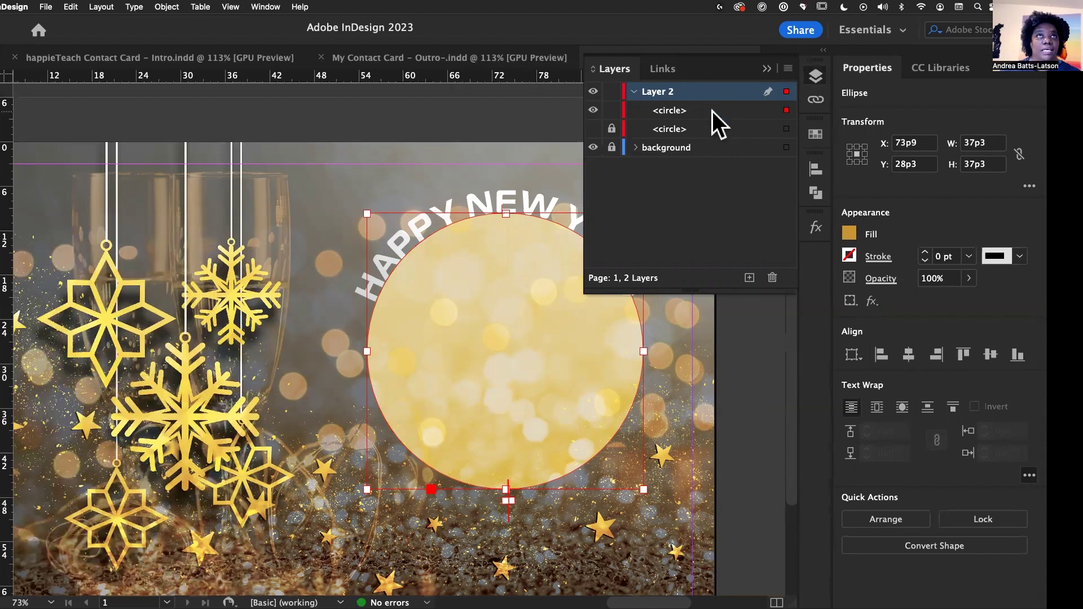
pyautogui.moveTo(677, 110); pyautogui.dragTo(668, 94)
pyautogui.moveTo(674, 110); pyautogui.dragTo(750, 278)
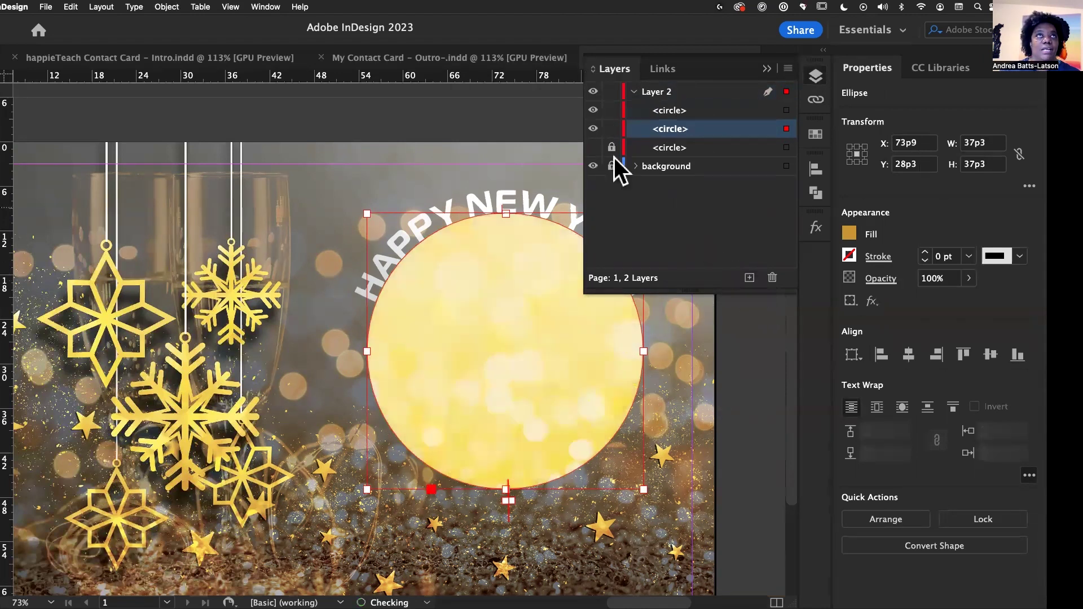
# Step: Rename the lower of the two visible circles in Layer 2 as 2023
pyautogui.doubleClick(672, 129)
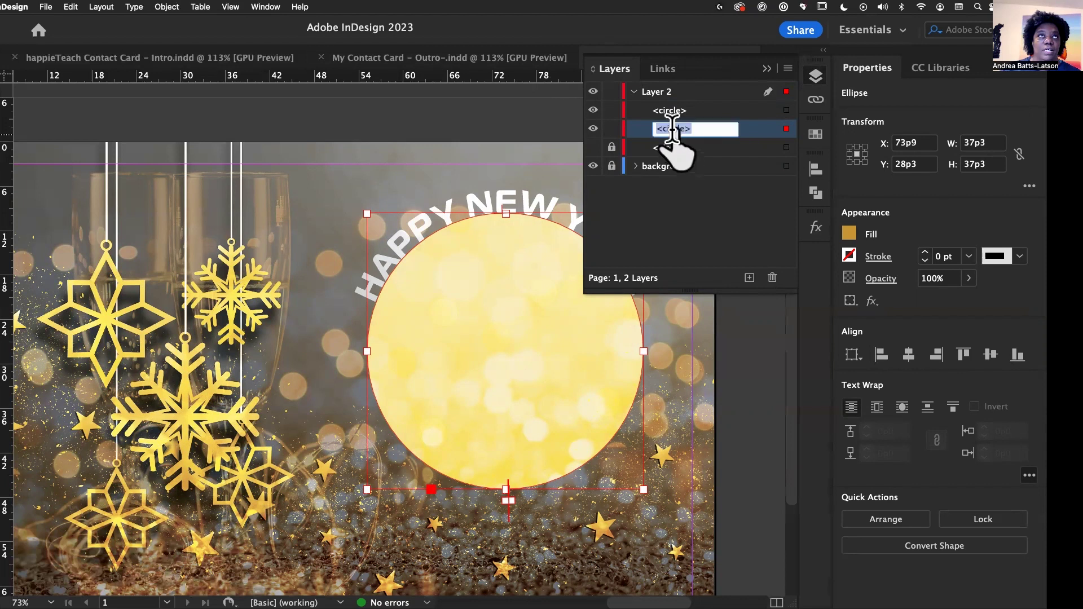
pyautogui.write('2')
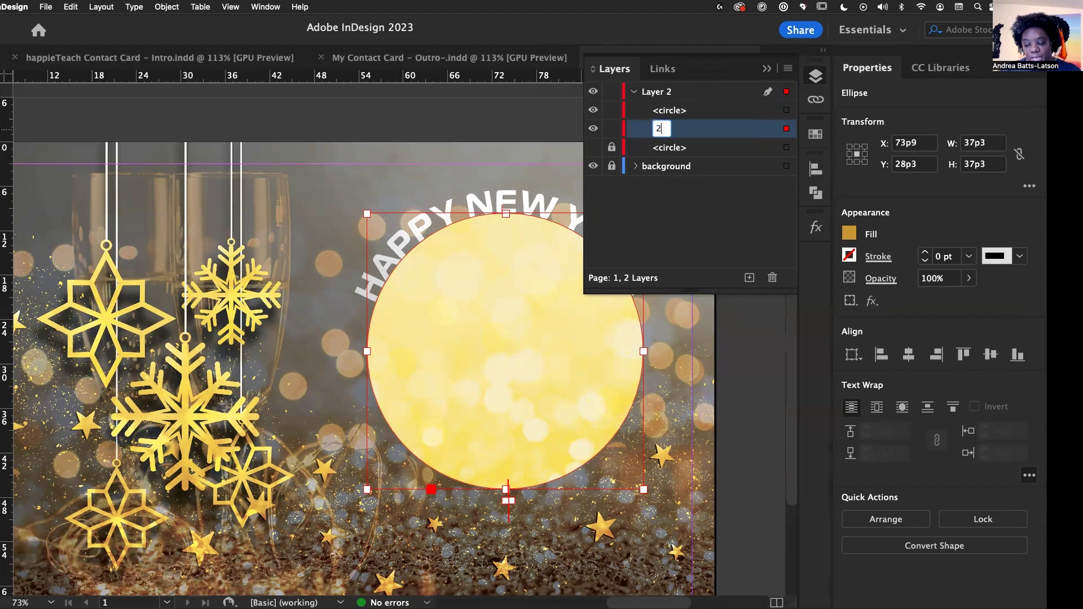
pyautogui.write('023')
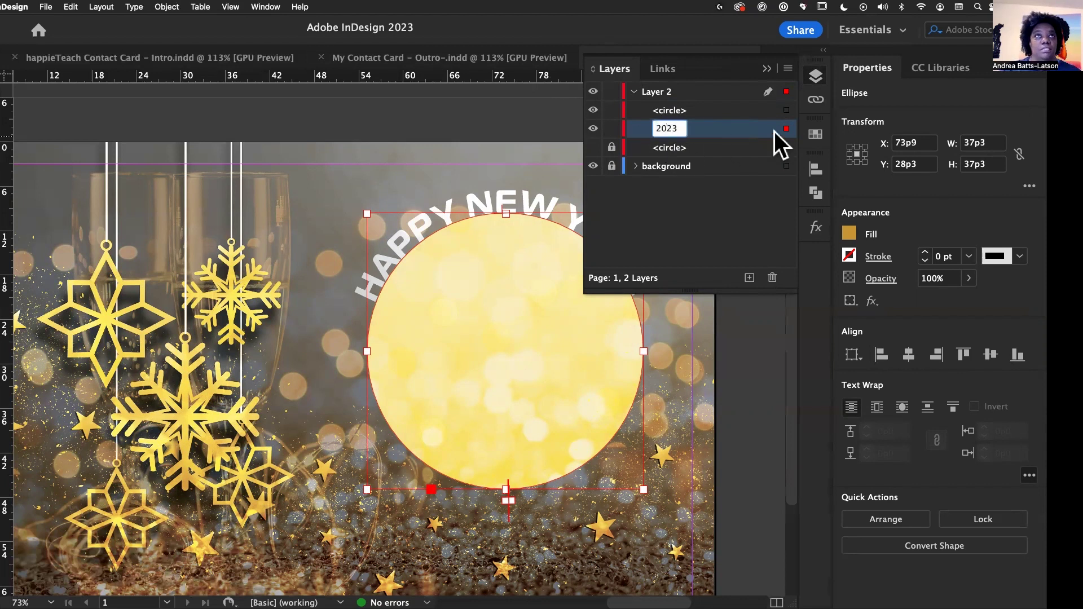
pyautogui.click(710, 131)
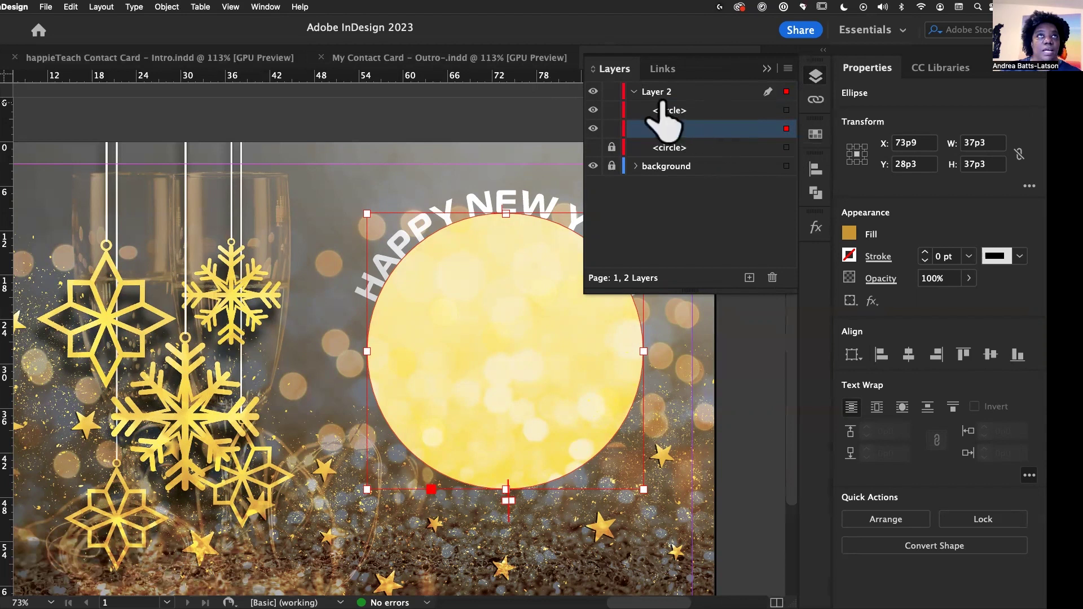
# Step: Rename the topmost circle in Layer 2 as New Year and lock it
pyautogui.click(694, 113)
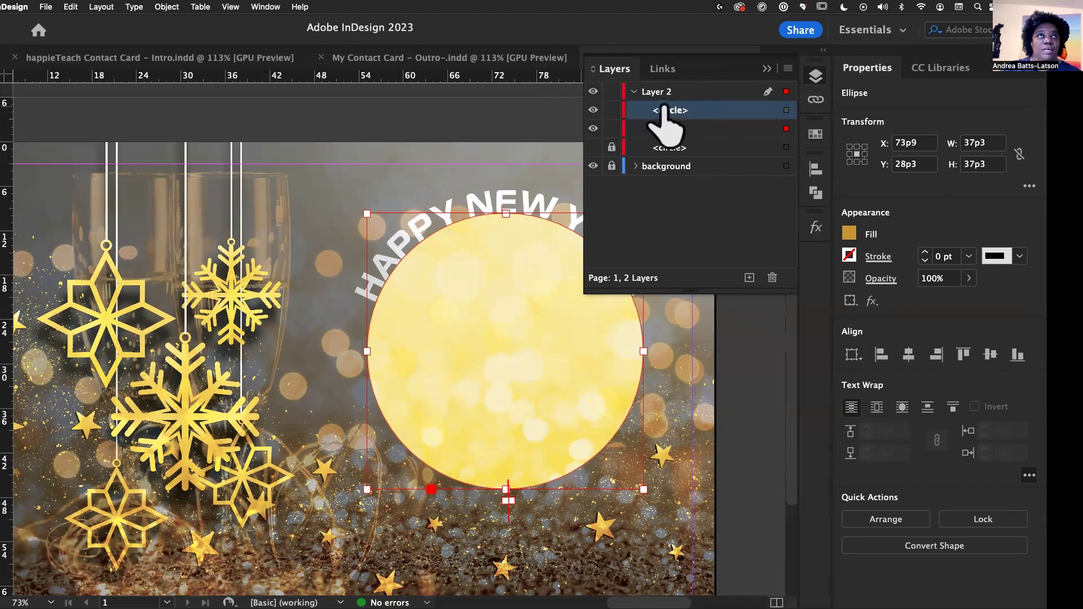
pyautogui.doubleClick(683, 110)
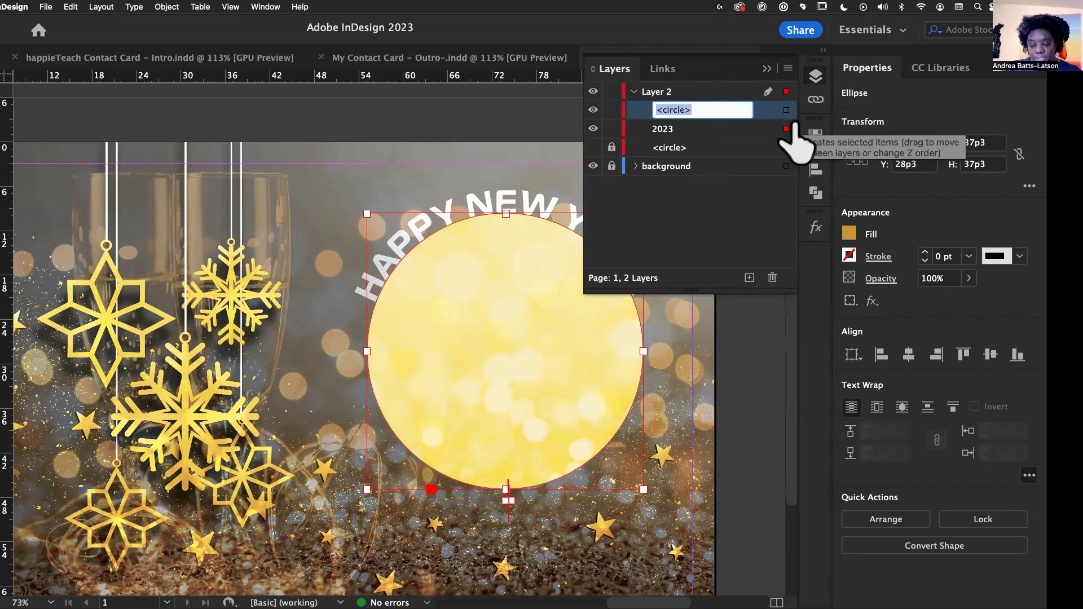
pyautogui.write('New Ye')
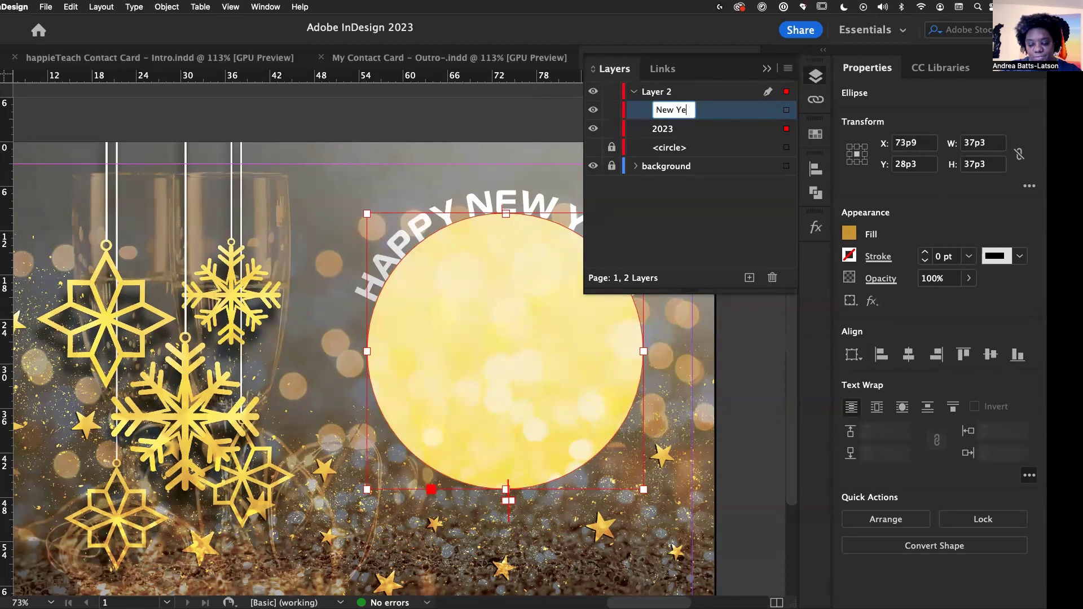
pyautogui.write('ar')
pyautogui.press('Return')
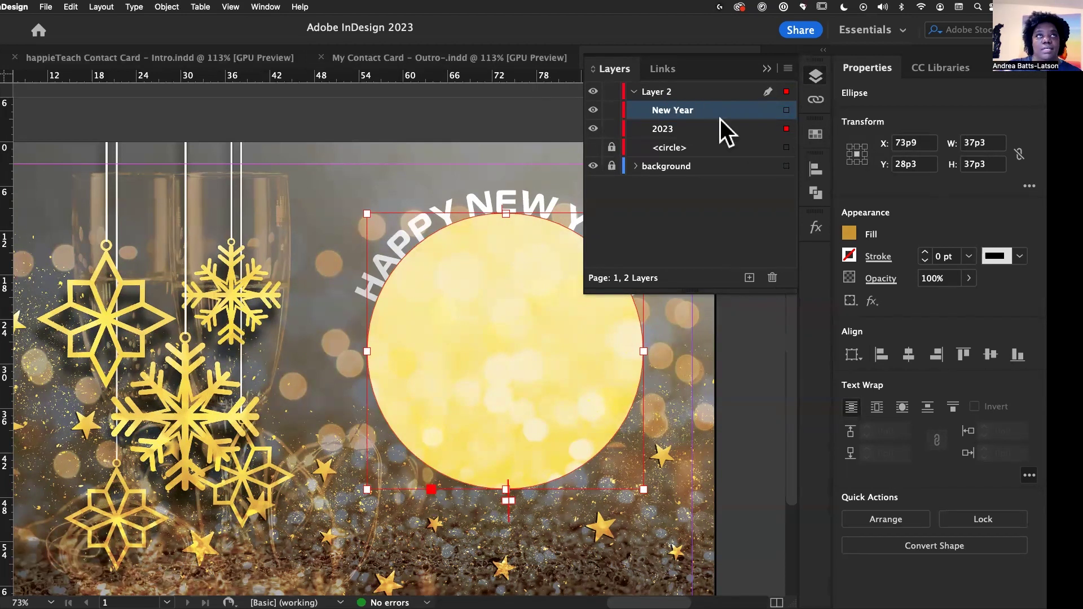
pyautogui.click(612, 109)
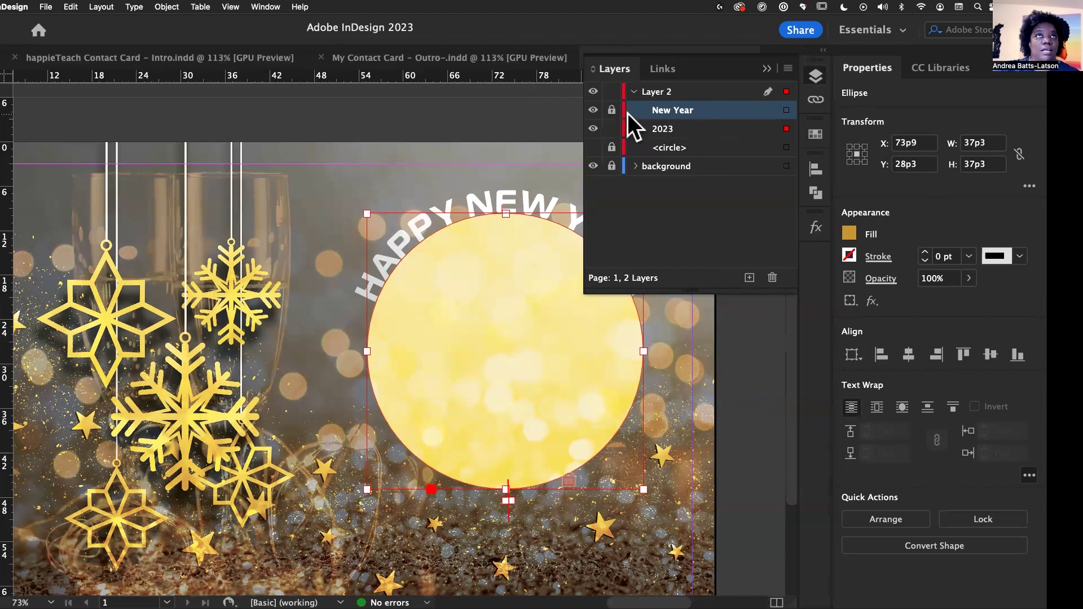
# Step: Replace the 2023 circle's curved text with "2023" and rotate that circle half a turn so the text sits beneath it
pyautogui.click(667, 130)
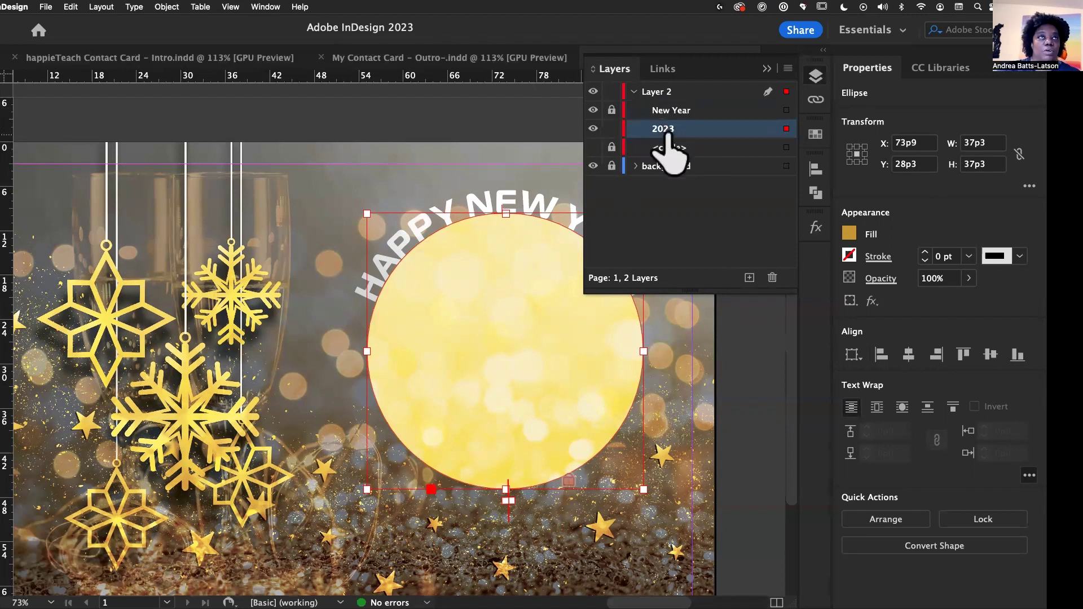
pyautogui.click(766, 68)
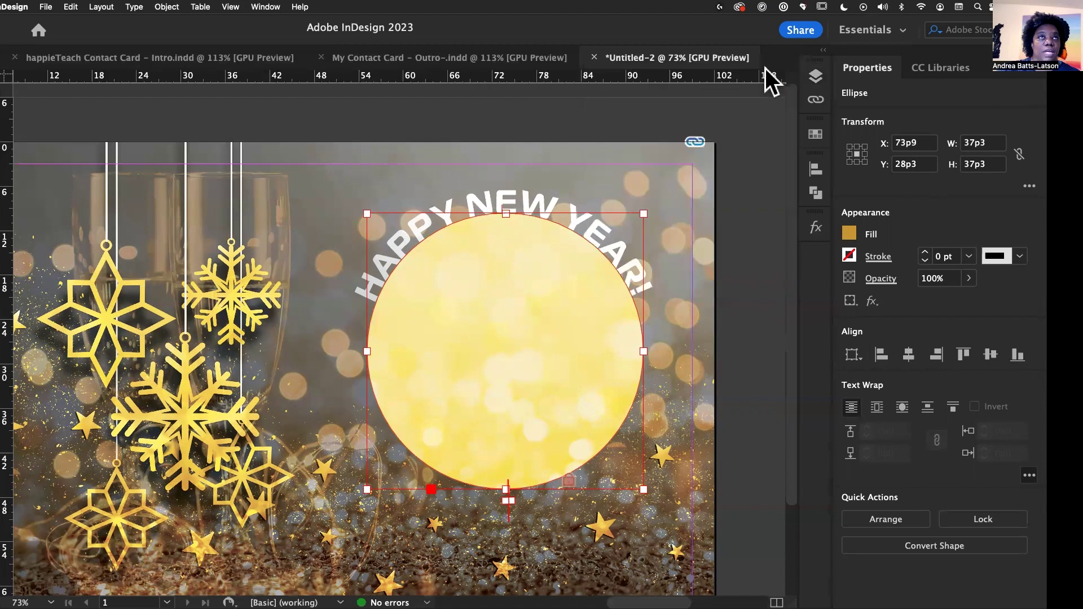
pyautogui.tripleClick(517, 203)
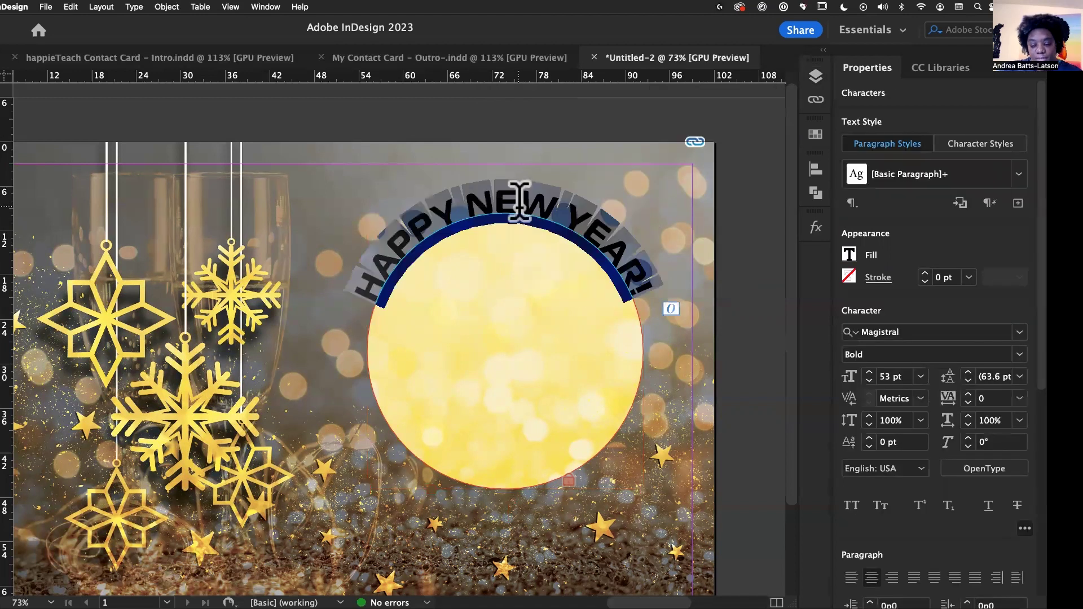
pyautogui.doubleClick(518, 203)
pyautogui.write('2023')
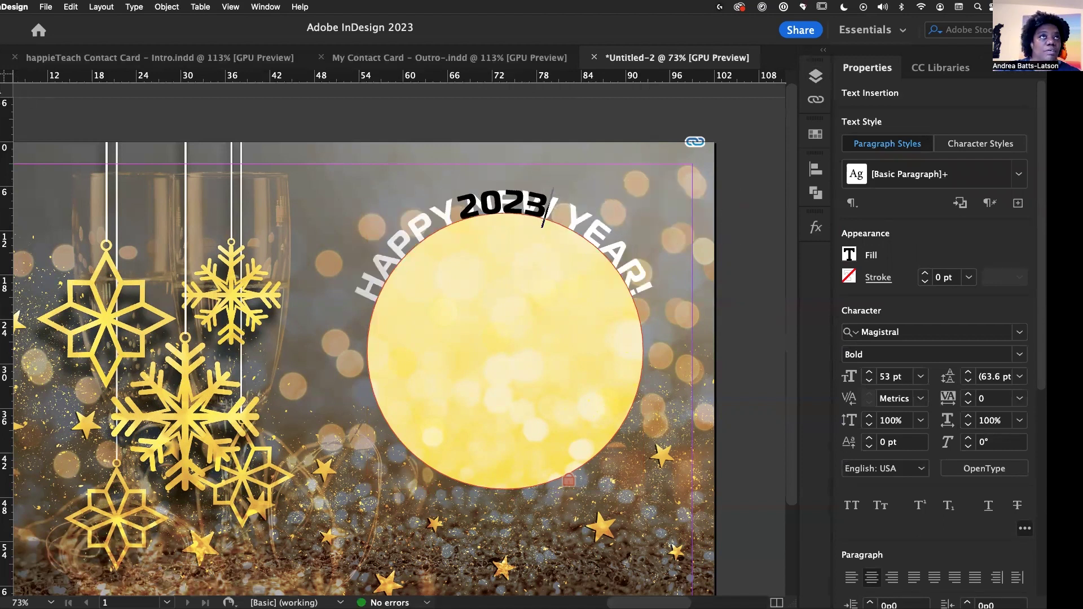
pyautogui.press('Escape')
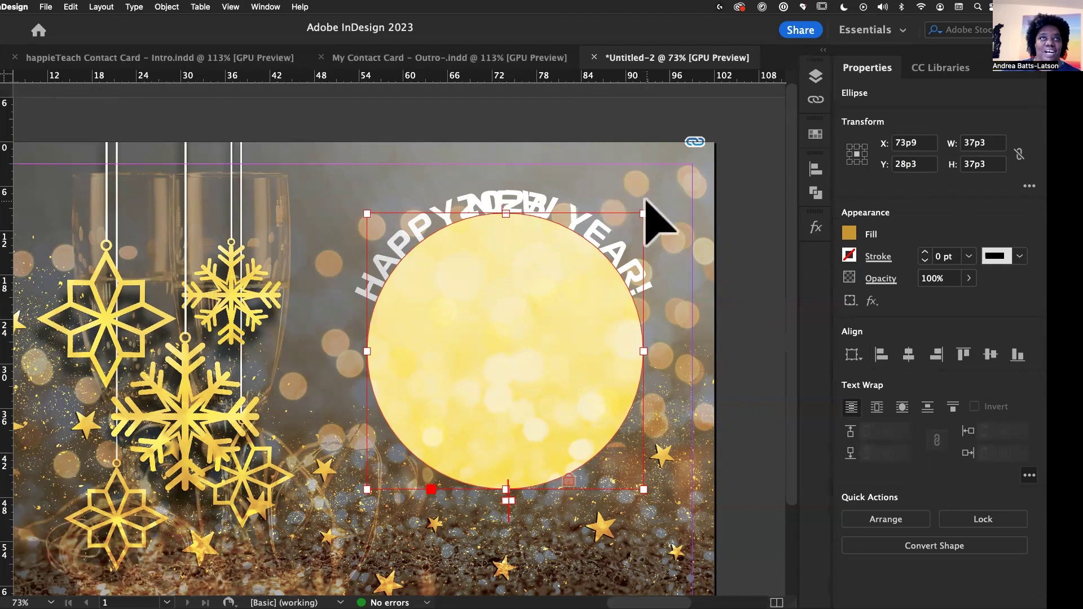
pyautogui.moveTo(648, 208); pyautogui.dragTo(459, 483)
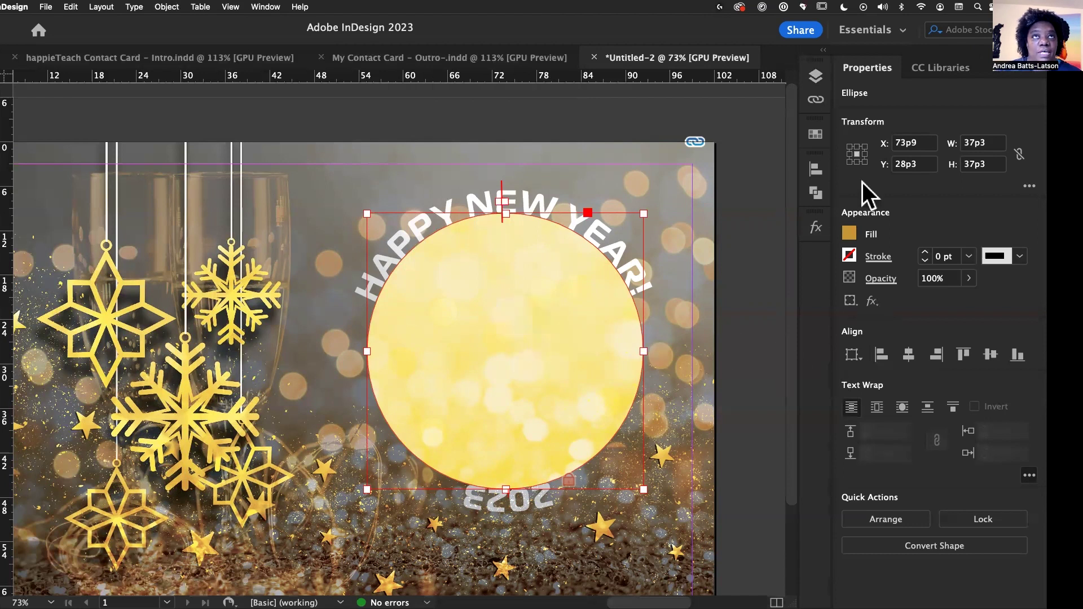
# Step: Change the 2023 circle's blending mode to Normal
pyautogui.click(813, 229)
pyautogui.click(671, 243)
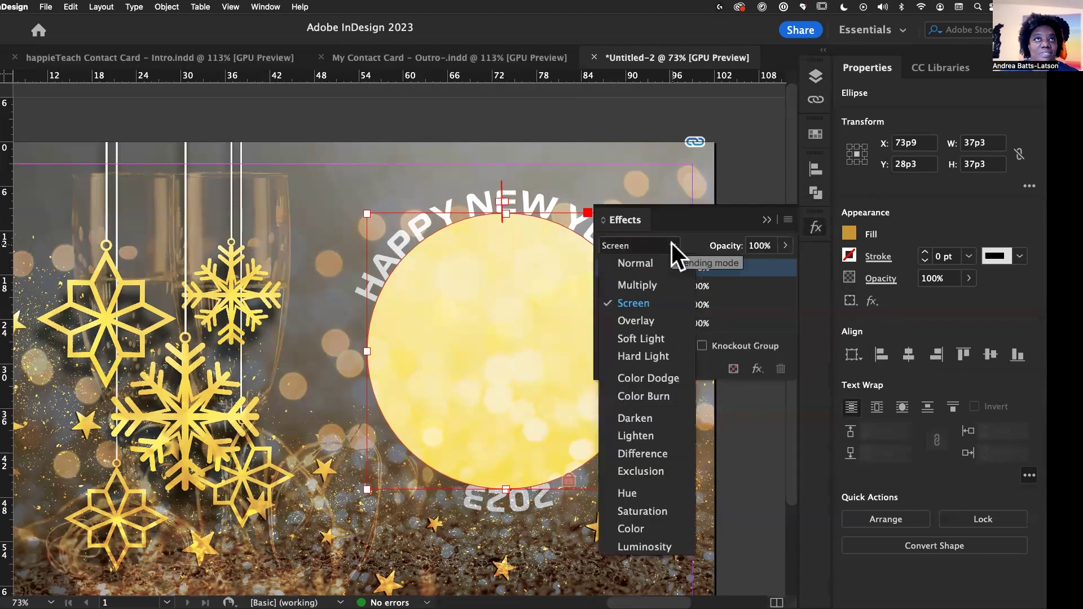
pyautogui.click(641, 265)
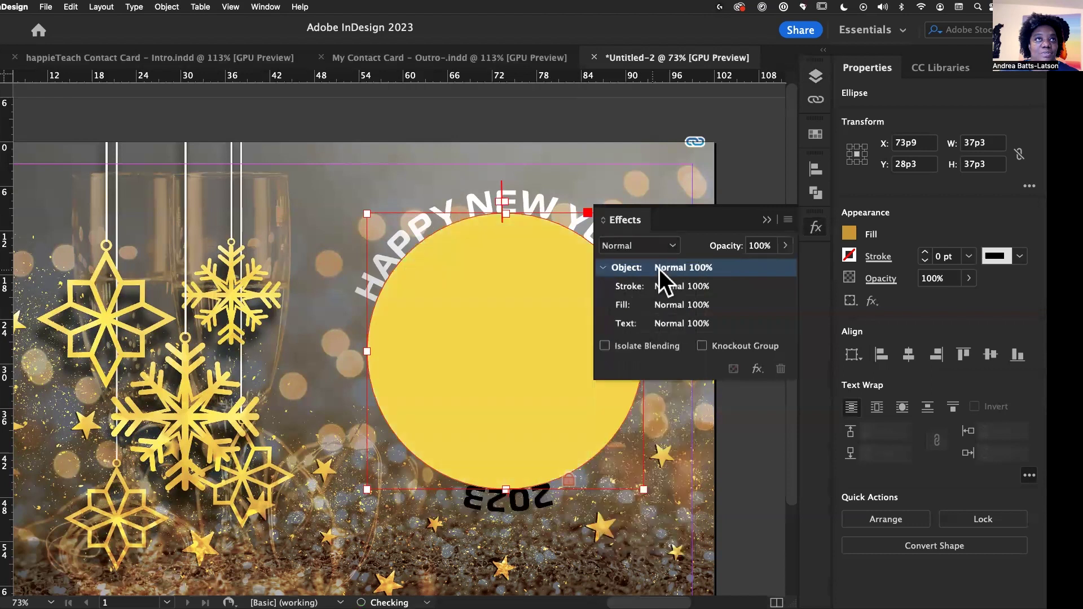
pyautogui.click(766, 220)
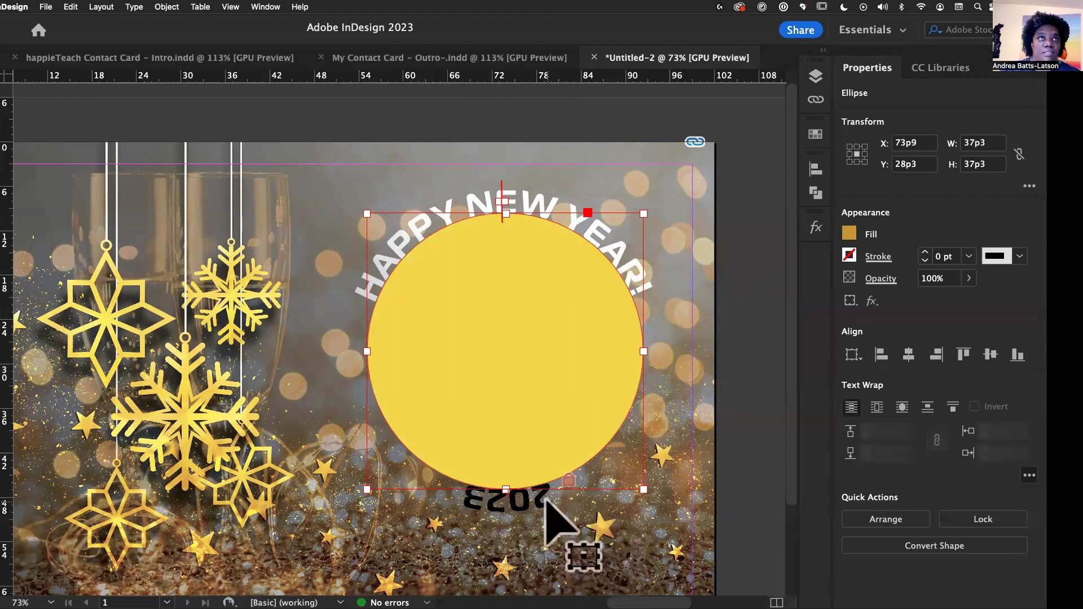
# Step: Open the Type on a Path options for the 2023 circle and move the dialog clear of the text
pyautogui.click(136, 7)
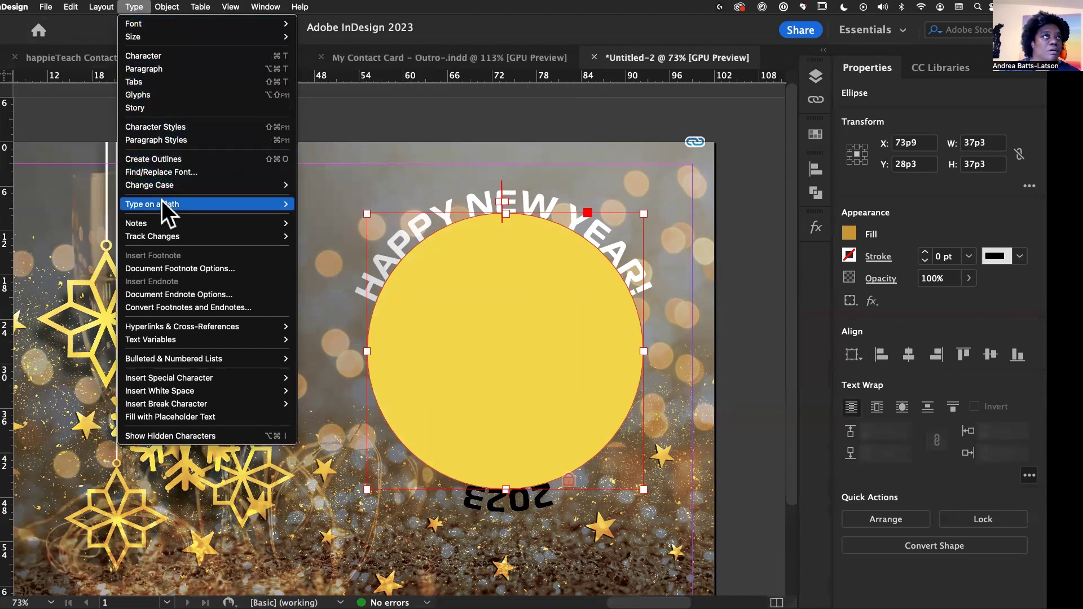
pyautogui.moveTo(170, 205)
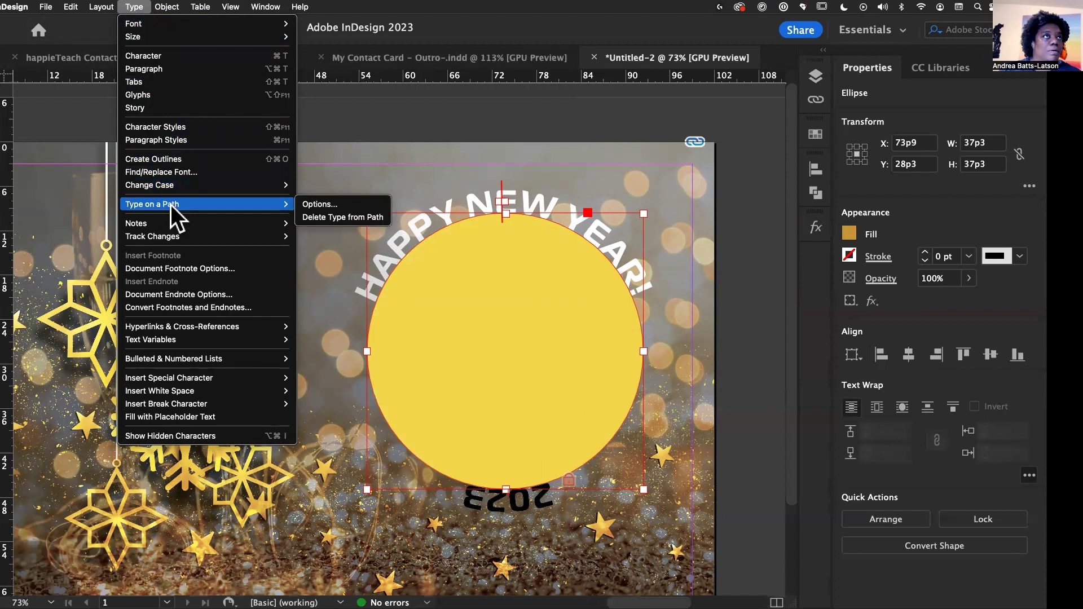
pyautogui.click(322, 205)
pyautogui.moveTo(590, 119); pyautogui.dragTo(199, 80)
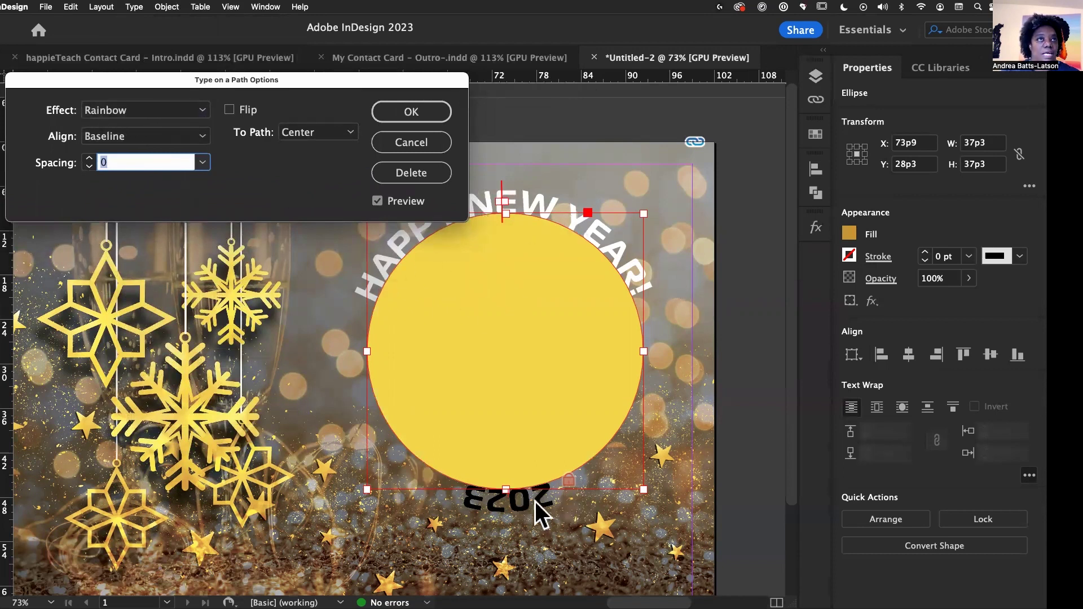
# Step: Try the Skew and 3D Ribbon path effects on the 2023 text, and return to Rainbow
pyautogui.click(200, 109)
pyautogui.click(140, 148)
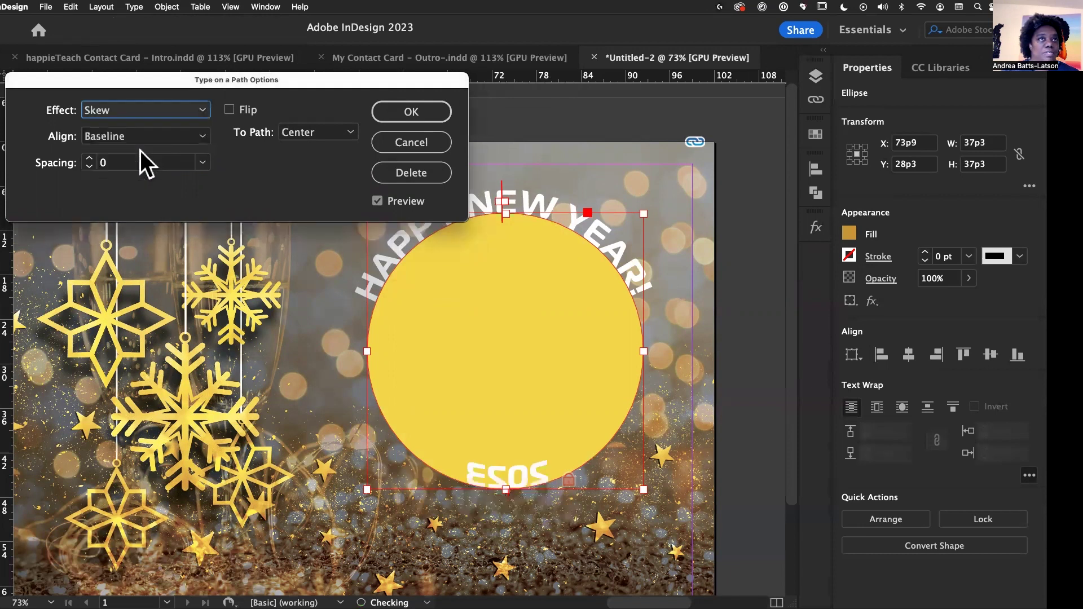
pyautogui.click(204, 108)
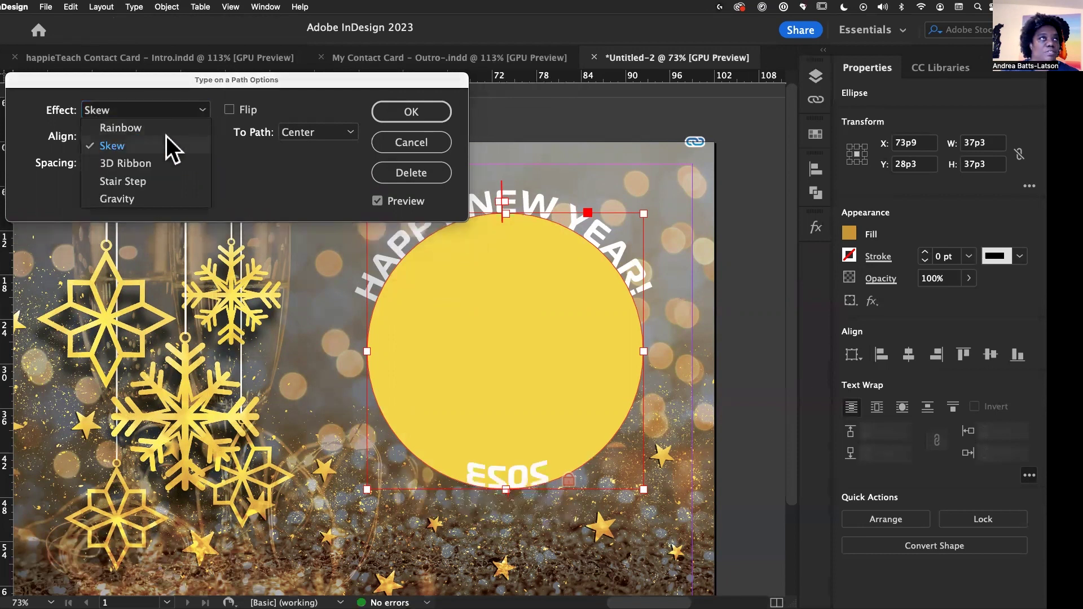
pyautogui.click(146, 163)
pyautogui.click(204, 107)
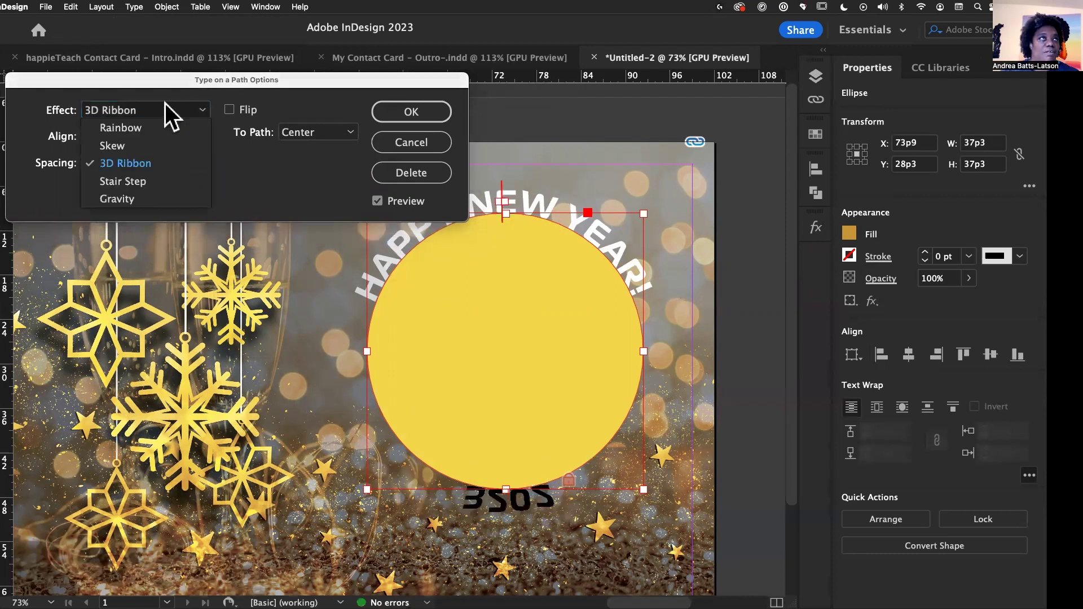
pyautogui.click(111, 127)
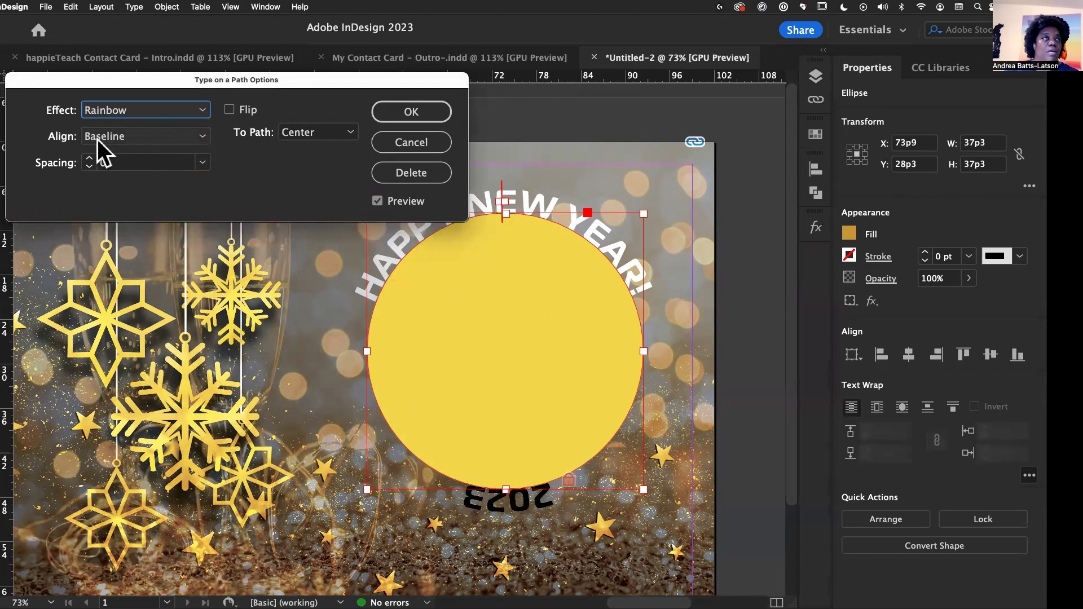
# Step: Flip the 2023 text on its path so it reads upright, keeping the Baseline alignment
pyautogui.click(201, 137)
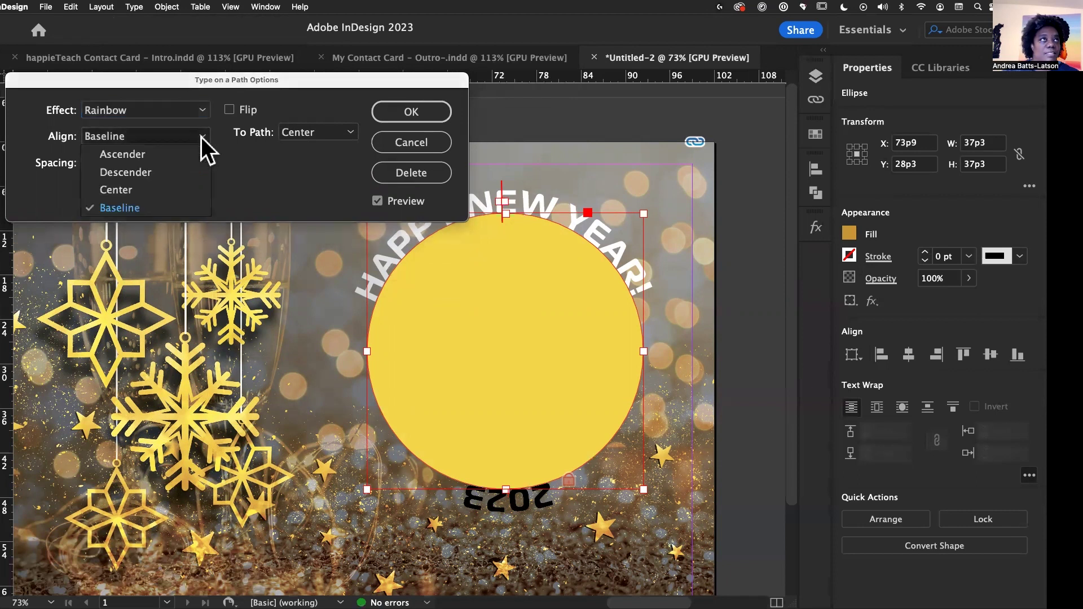
pyautogui.click(245, 158)
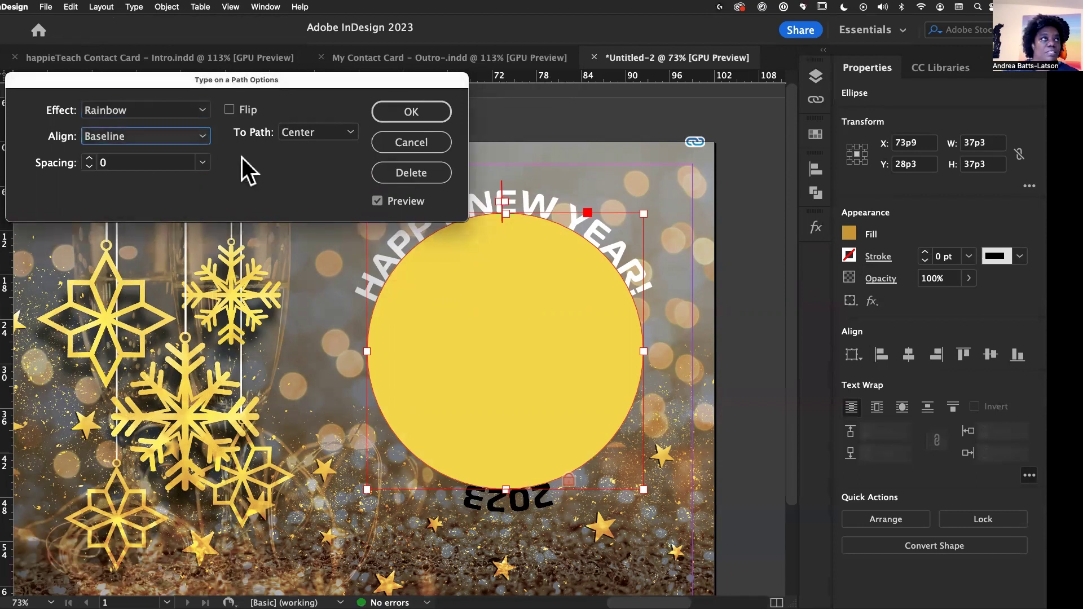
pyautogui.click(229, 109)
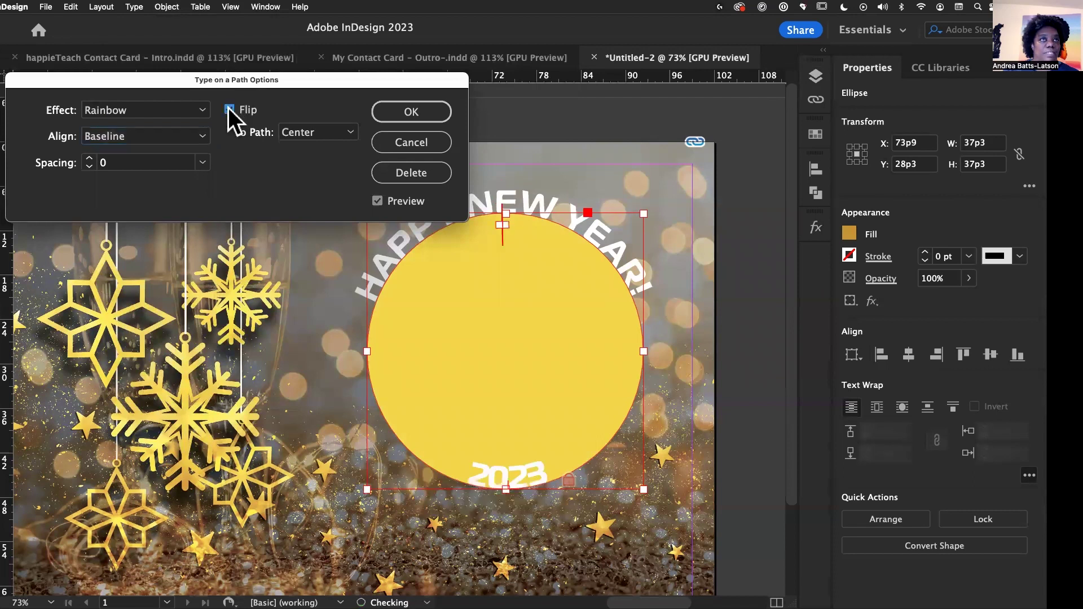
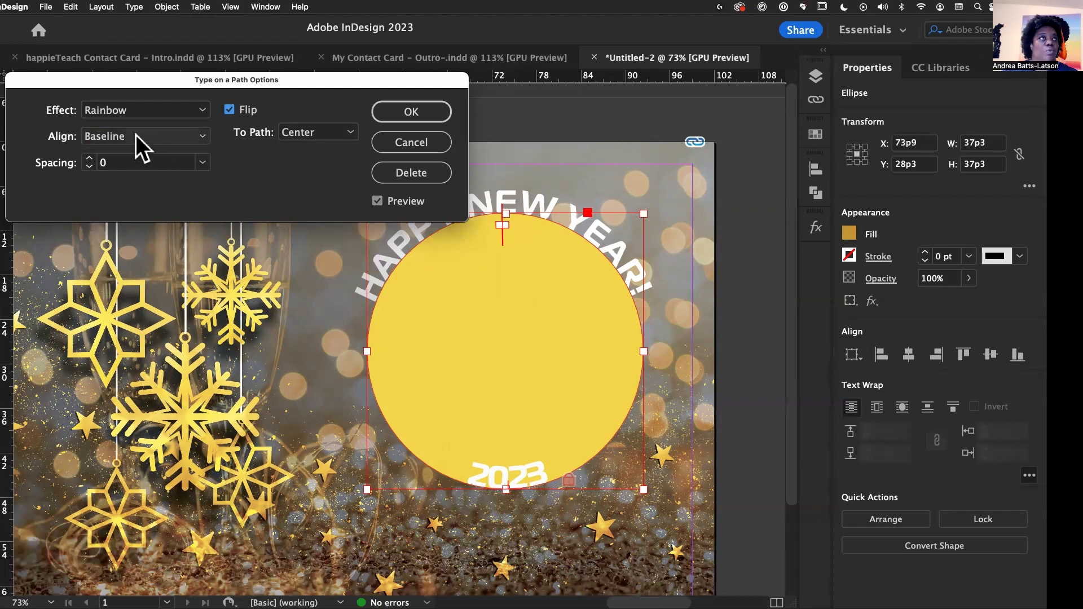
# Step: Try the Center and Descender path alignments for the 2023 text, and apply Ascender
pyautogui.click(199, 137)
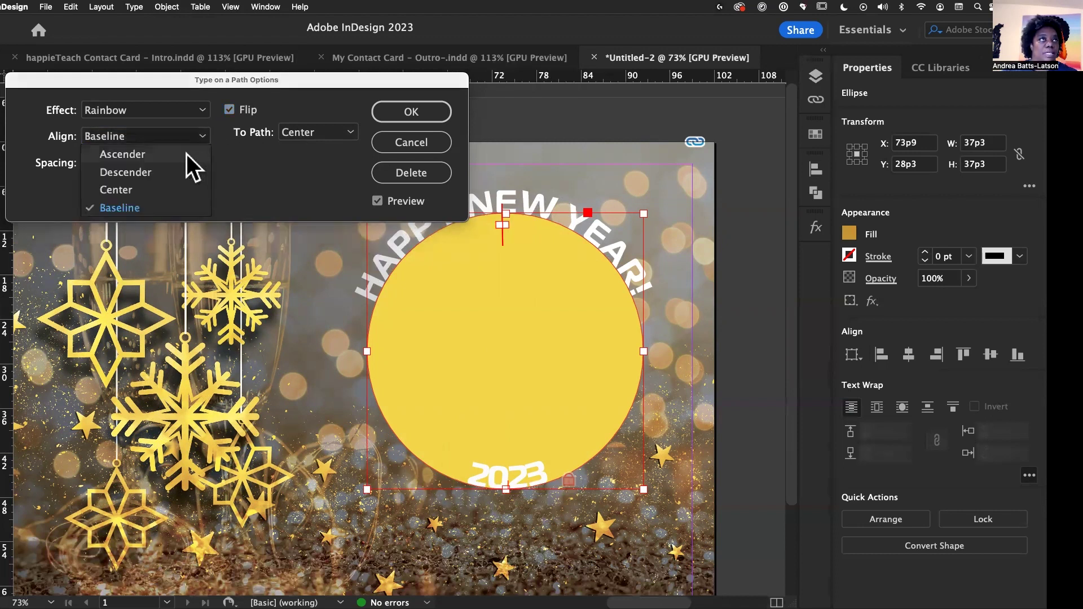
pyautogui.click(167, 194)
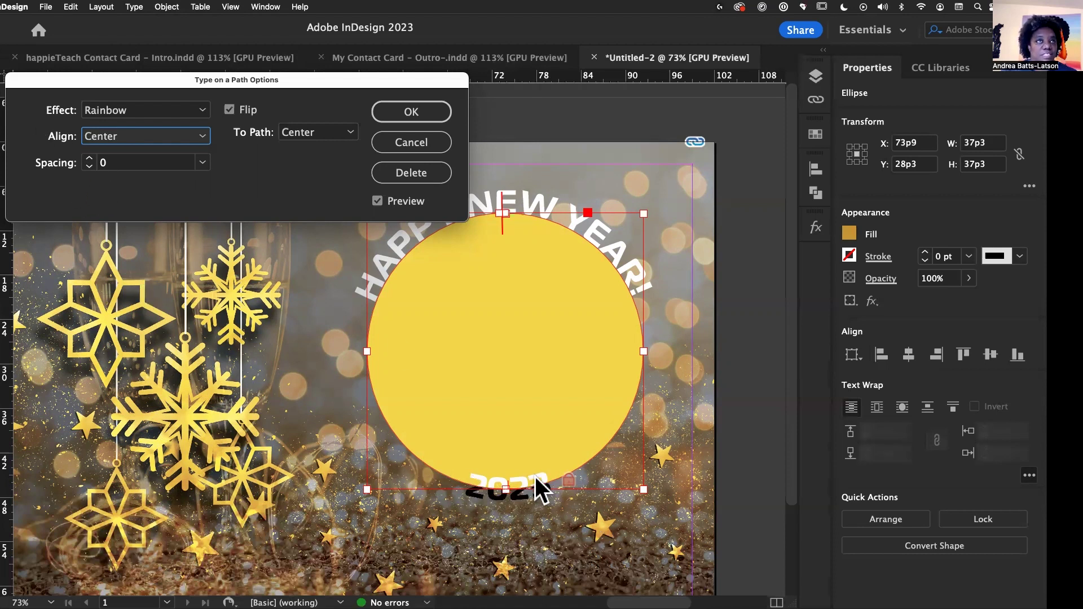
pyautogui.click(201, 135)
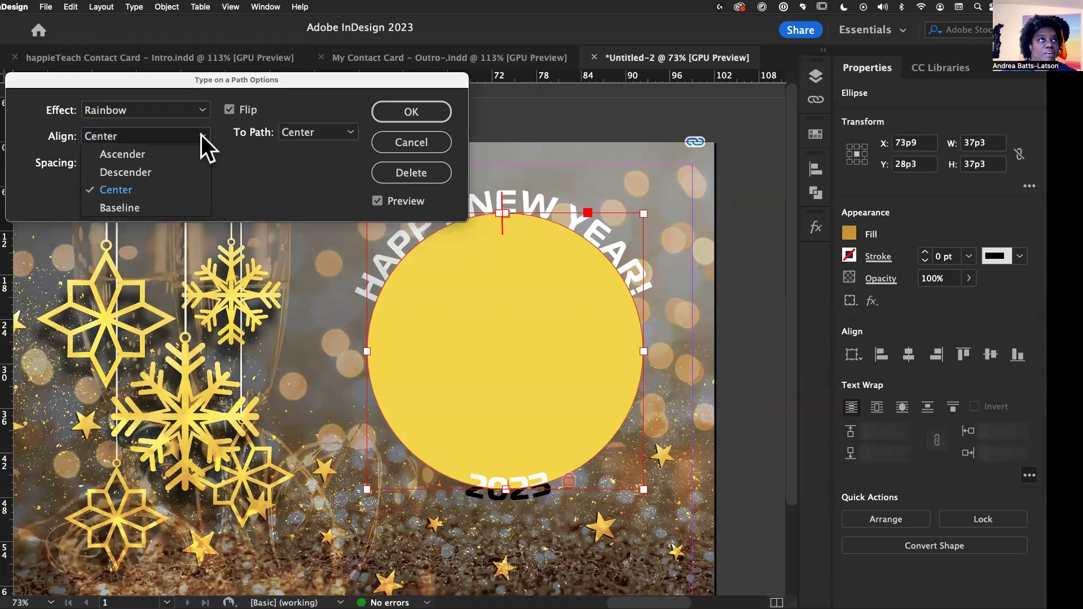
pyautogui.click(190, 178)
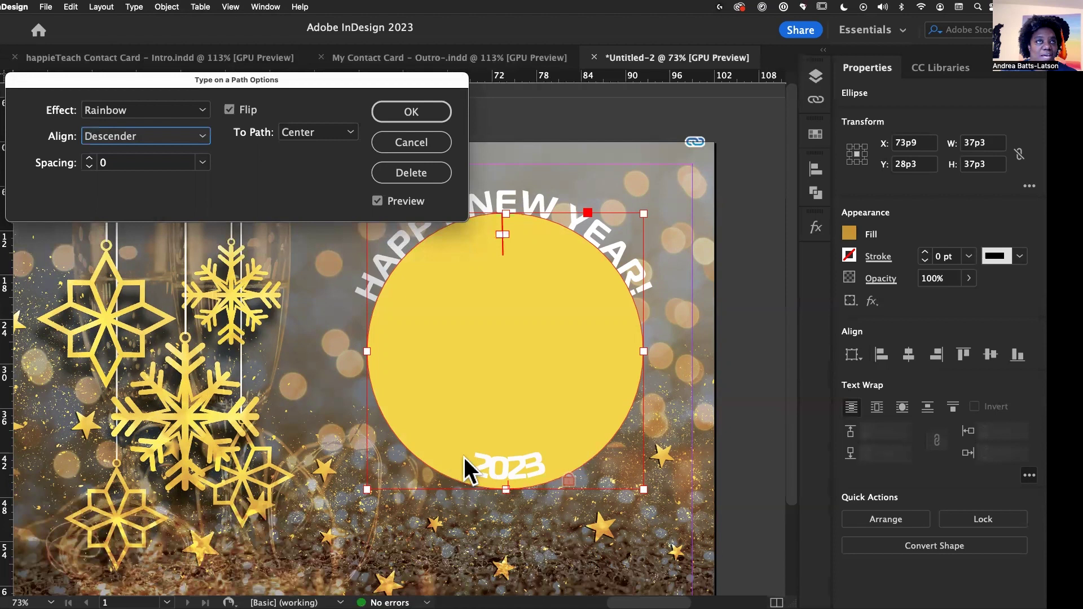
pyautogui.click(198, 139)
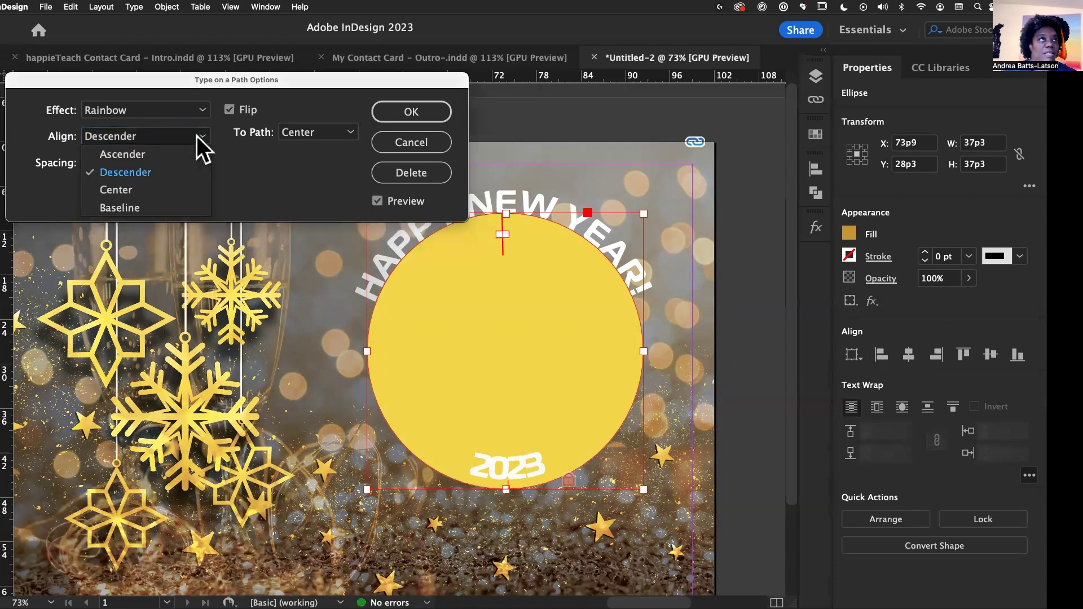
pyautogui.click(157, 157)
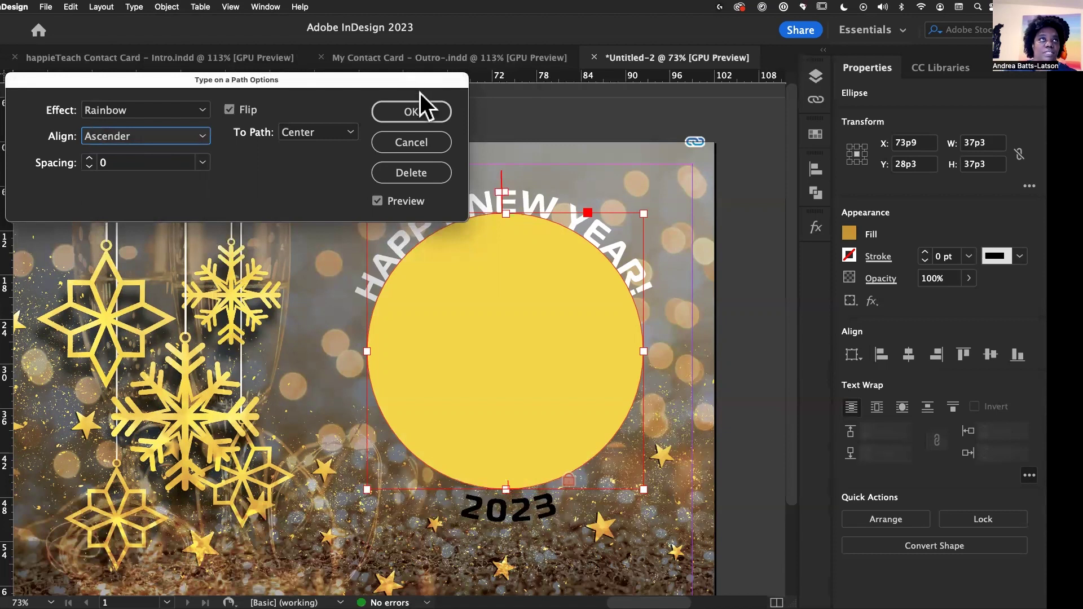
pyautogui.click(412, 111)
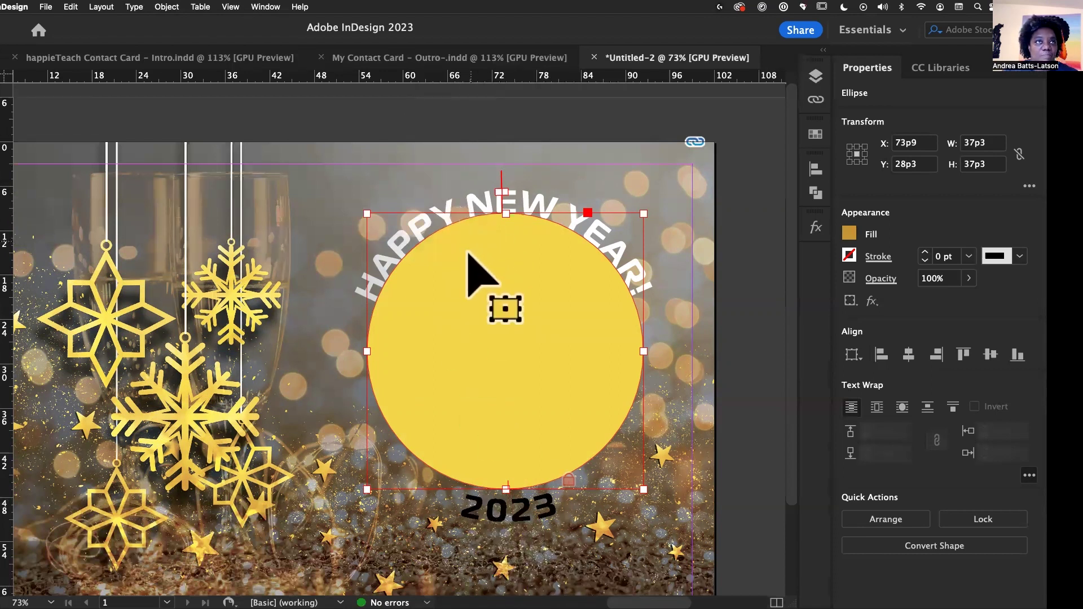
# Step: Set the baseline shift of the 2023 text to 17 pt to bring it closer to the circle
pyautogui.doubleClick(519, 506)
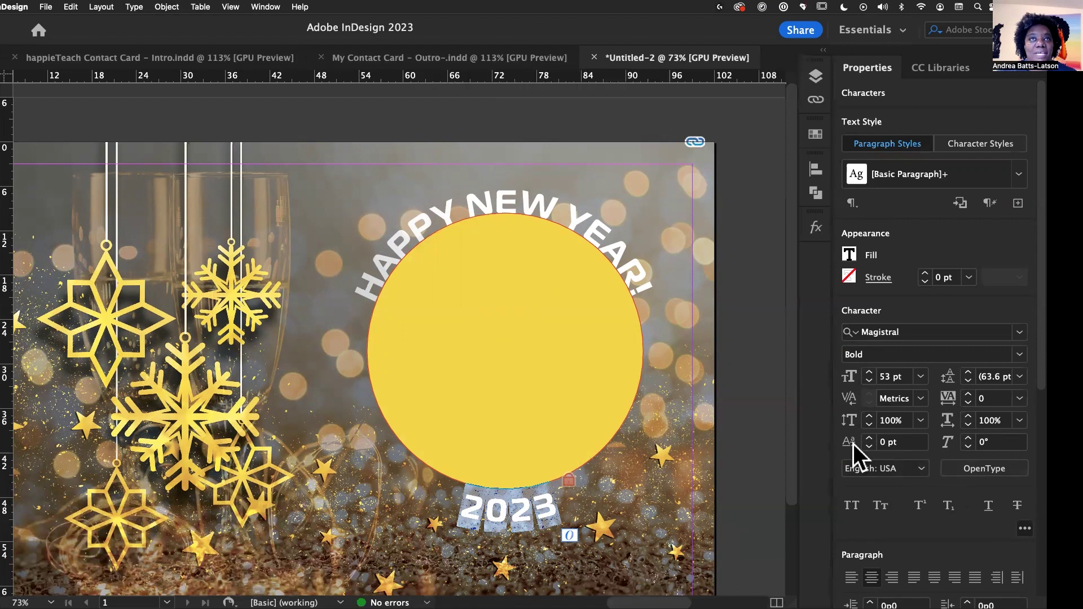
pyautogui.click(869, 439)
pyautogui.click(869, 439)
pyautogui.click(869, 439)
pyautogui.click(869, 439)
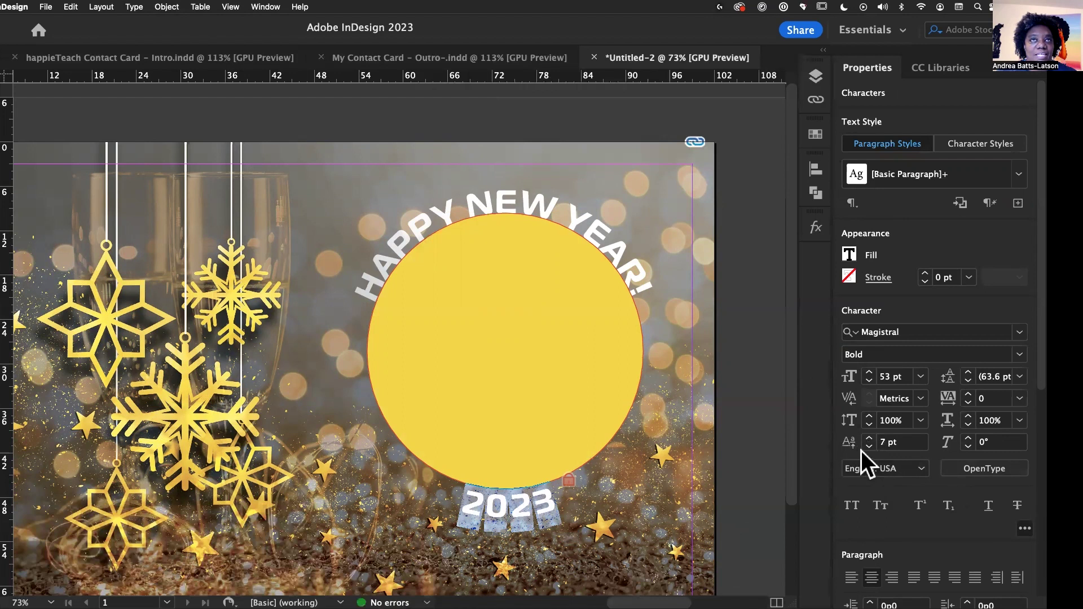
pyautogui.click(869, 439)
pyautogui.click(869, 439)
pyautogui.click(869, 439)
pyautogui.click(869, 439)
pyautogui.click(868, 439)
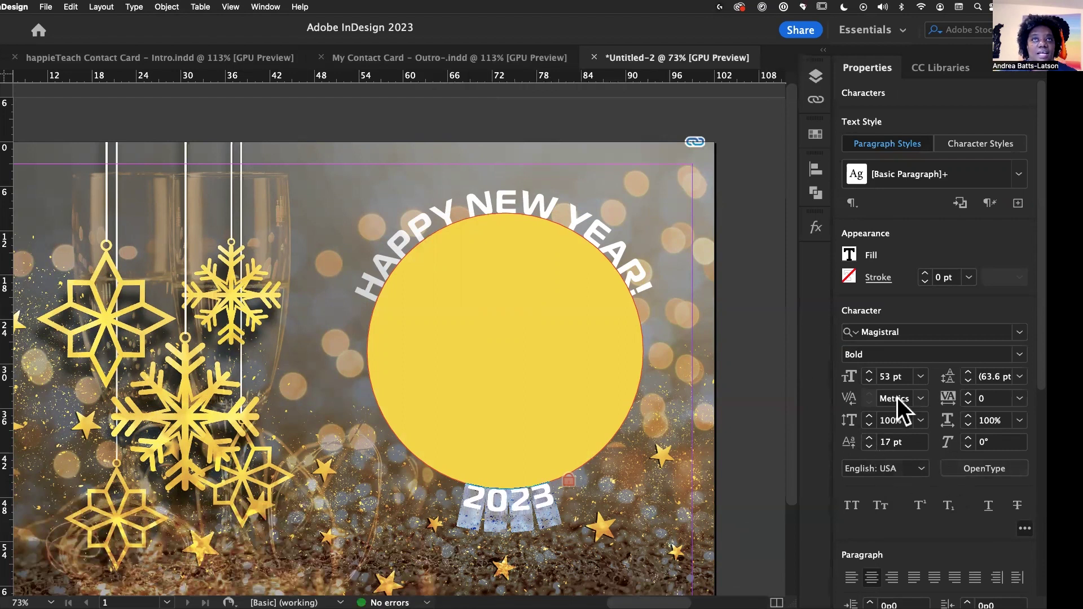
# Step: Set the tracking of the 2023 text to 300
pyautogui.click(968, 395)
pyautogui.click(968, 394)
pyautogui.click(968, 395)
pyautogui.click(968, 394)
pyautogui.click(968, 394)
pyautogui.click(968, 394)
pyautogui.click(968, 395)
pyautogui.click(968, 395)
pyautogui.click(968, 395)
pyautogui.click(968, 394)
pyautogui.click(968, 394)
pyautogui.click(968, 394)
pyautogui.click(968, 395)
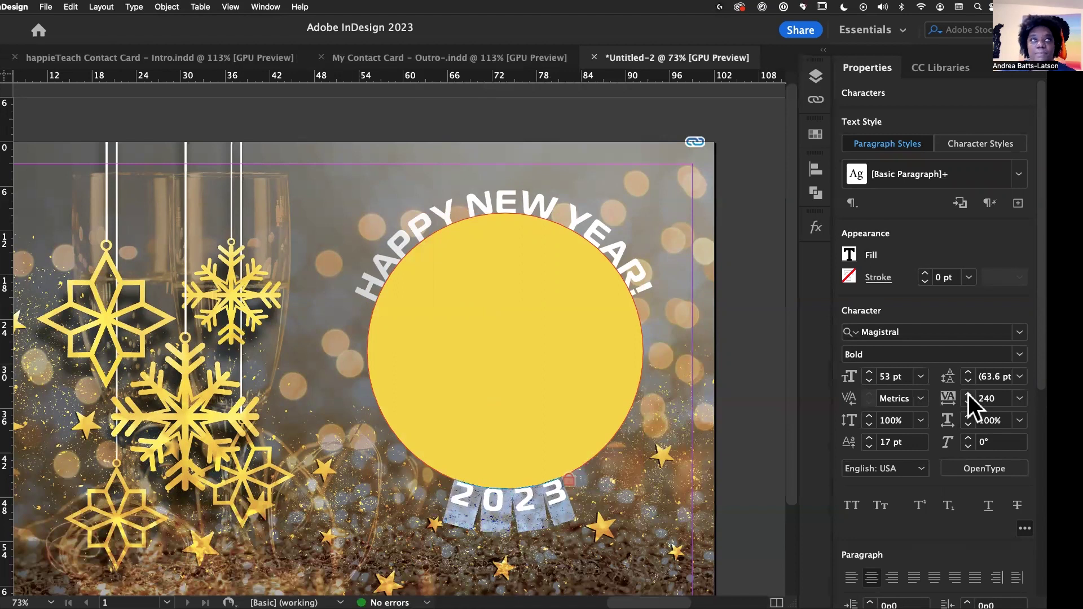
pyautogui.click(968, 395)
pyautogui.click(968, 395)
pyautogui.click(969, 394)
pyautogui.click(968, 394)
pyautogui.click(968, 395)
pyautogui.click(968, 394)
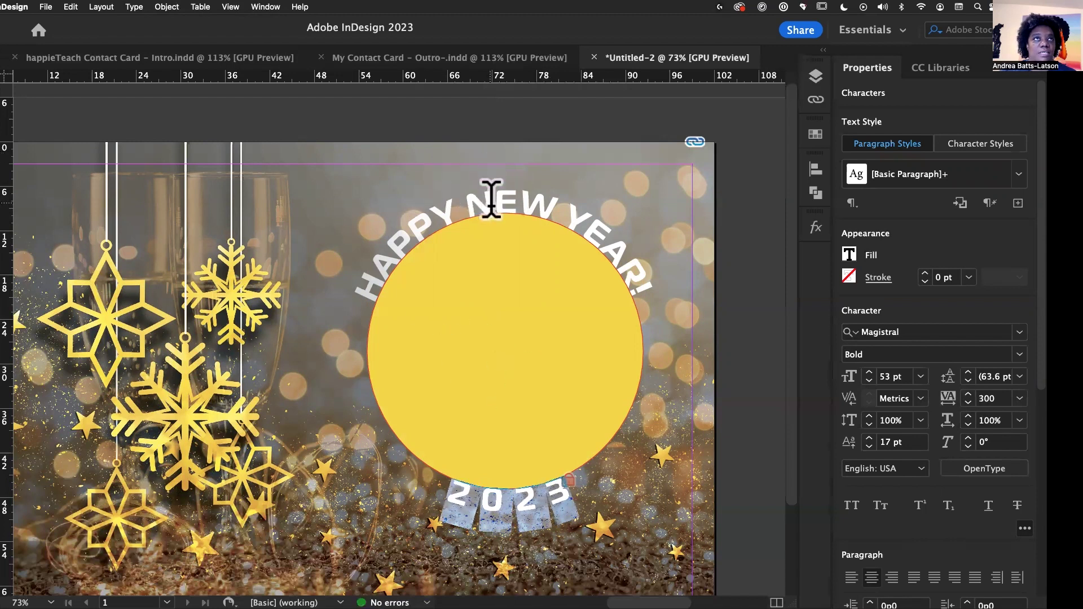
# Step: Enlarge the 2023 text to a font size of 70 pt
pyautogui.click(492, 200)
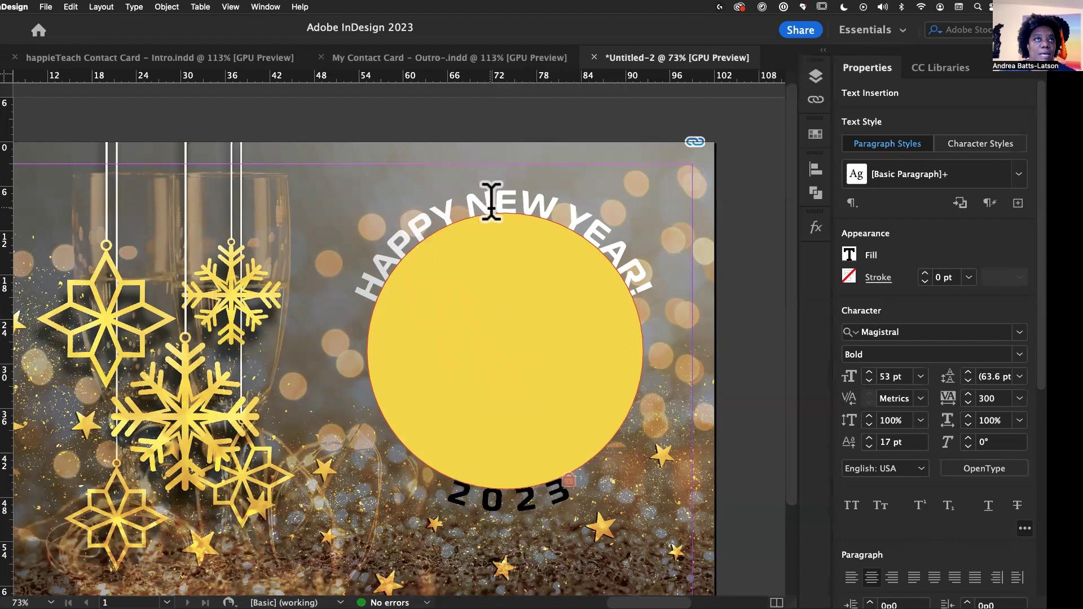
pyautogui.moveTo(560, 494); pyautogui.dragTo(411, 483)
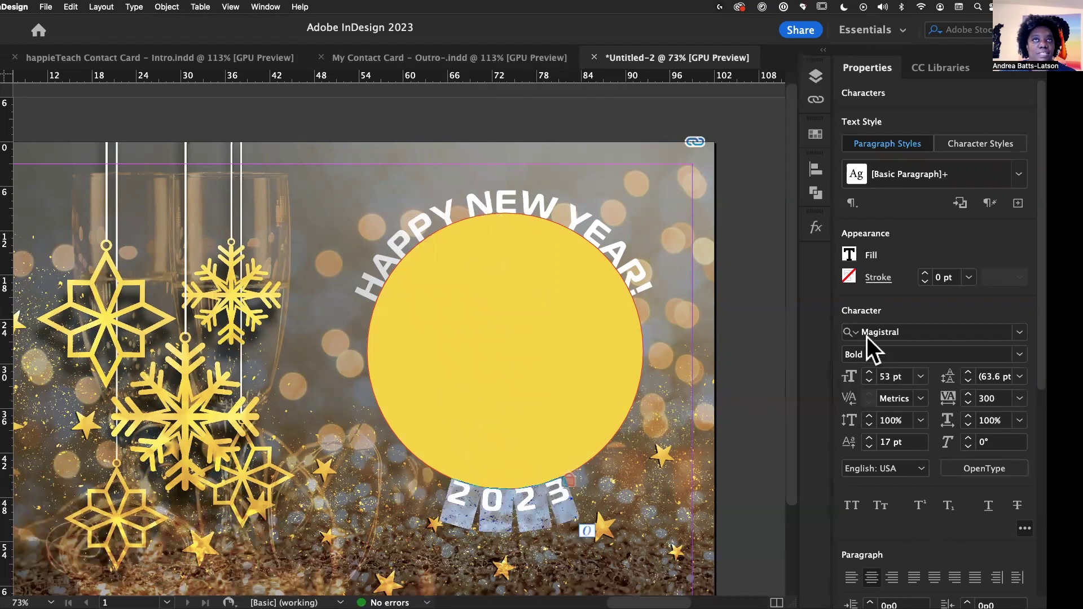
pyautogui.click(869, 372)
pyautogui.click(869, 372)
pyautogui.click(869, 373)
pyautogui.click(869, 373)
pyautogui.click(869, 372)
pyautogui.click(869, 372)
pyautogui.click(869, 372)
pyautogui.click(869, 372)
pyautogui.click(869, 373)
pyautogui.click(869, 372)
pyautogui.click(869, 372)
pyautogui.click(869, 373)
pyautogui.click(869, 373)
pyautogui.click(869, 372)
pyautogui.click(869, 372)
pyautogui.click(869, 372)
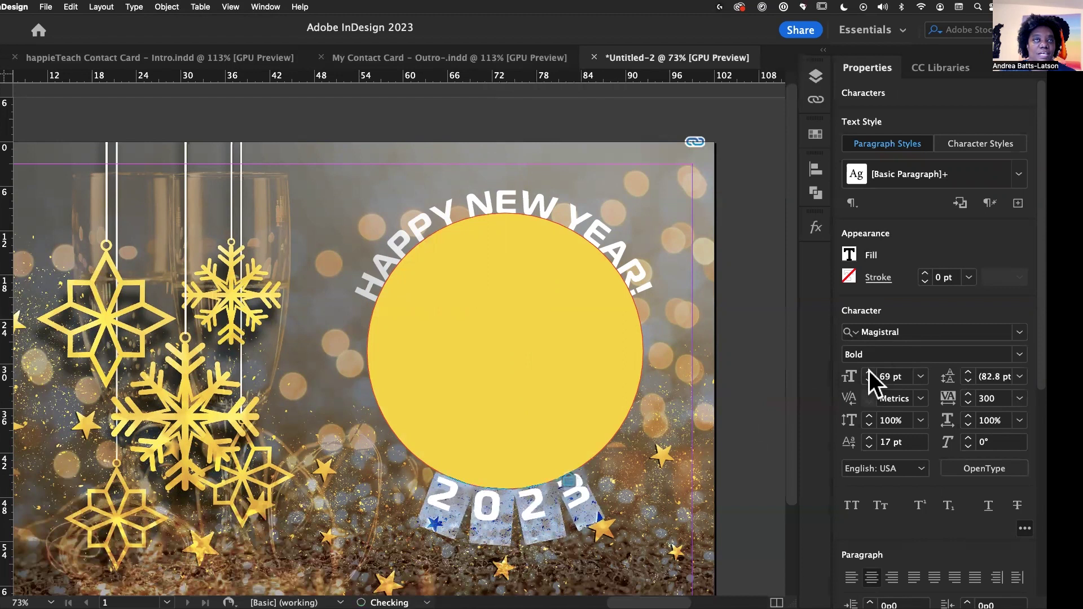
pyautogui.click(869, 372)
pyautogui.click(509, 512)
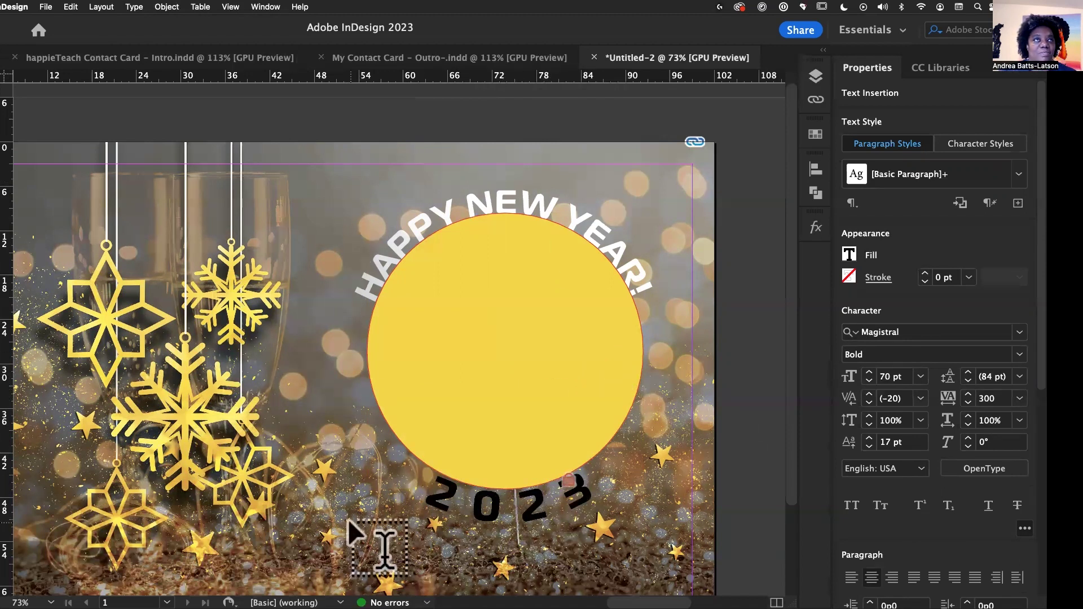
pyautogui.press('Escape')
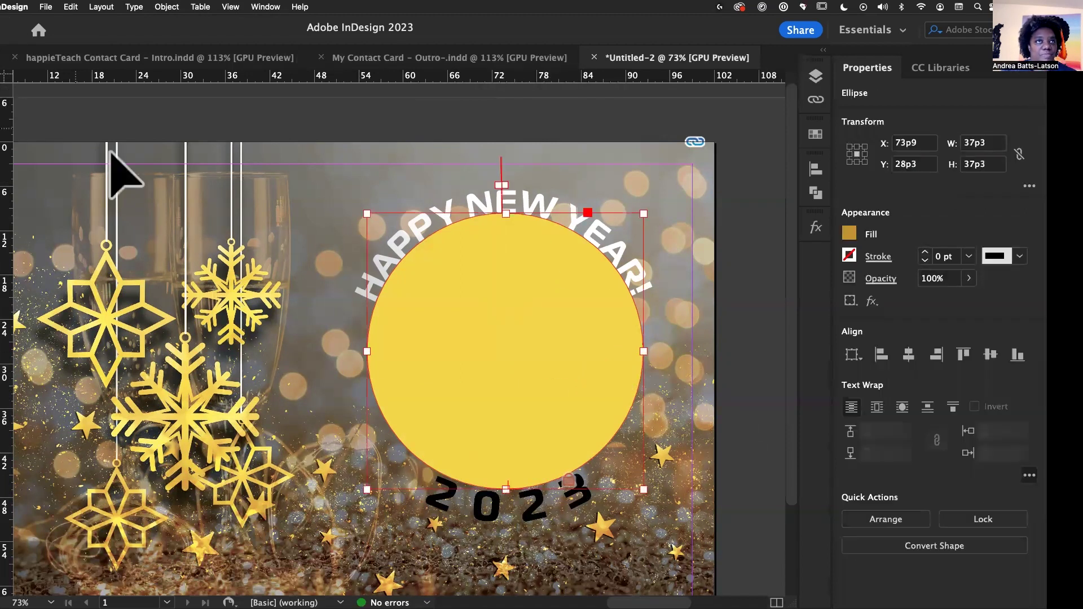
# Step: Change the fill of the 2023 text to [Paper]
pyautogui.click(500, 508)
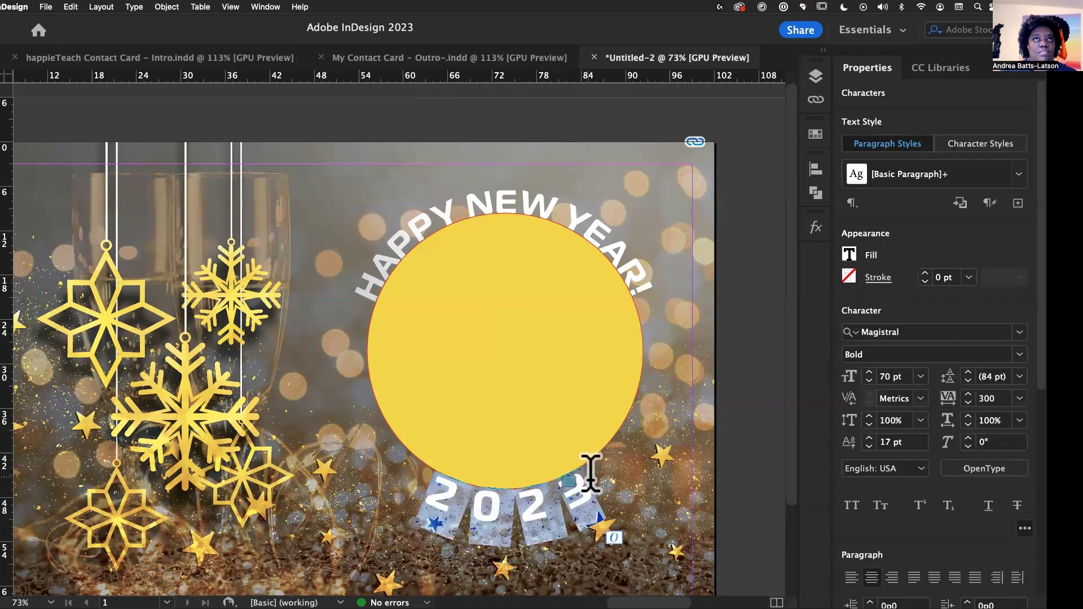
pyautogui.click(849, 254)
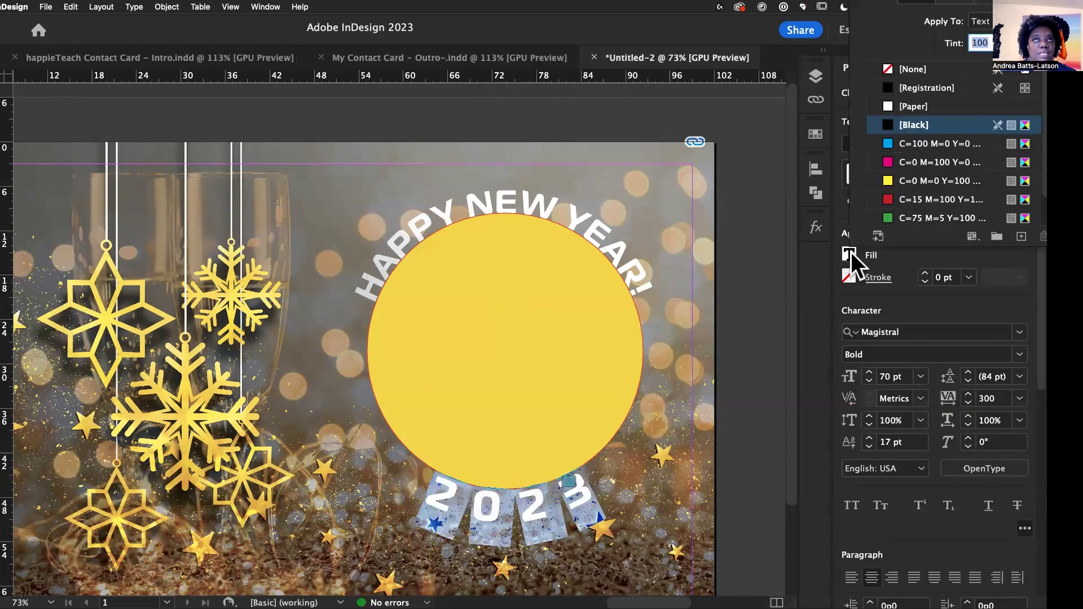
pyautogui.click(893, 105)
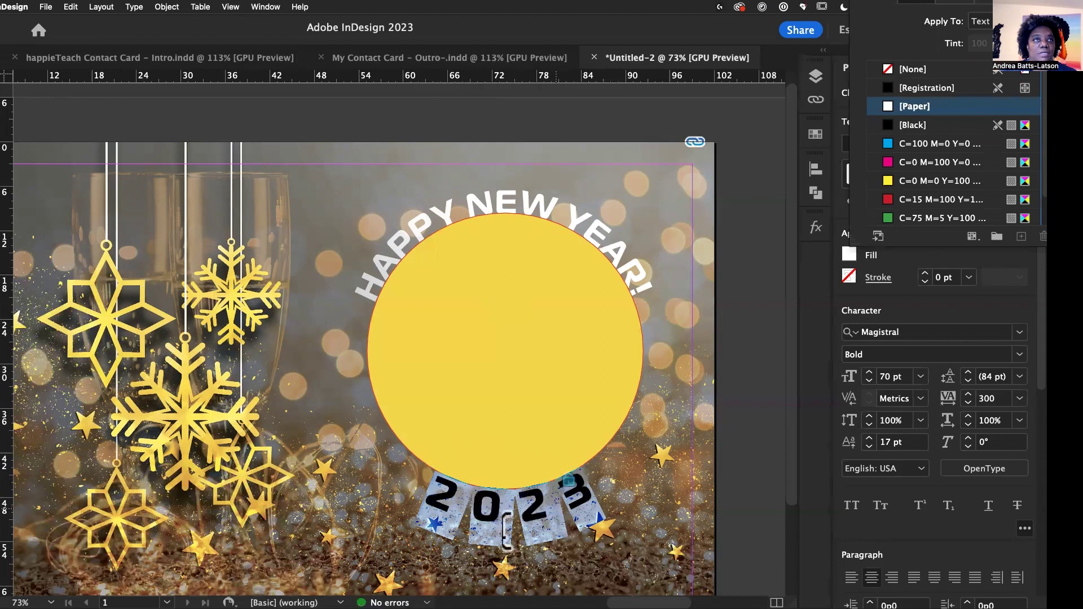
pyautogui.click(583, 489)
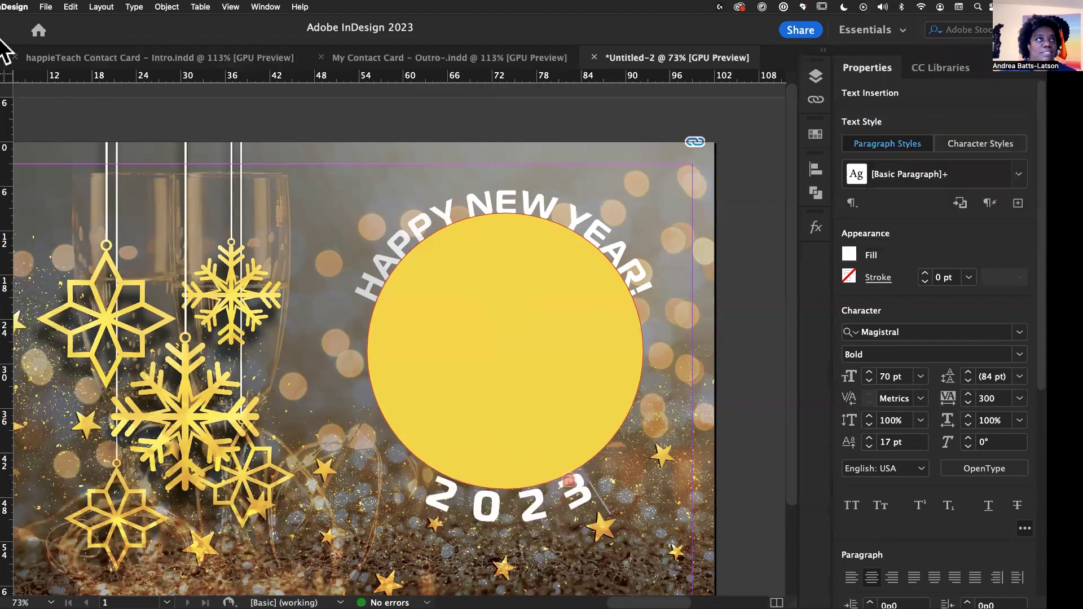
pyautogui.press('Escape')
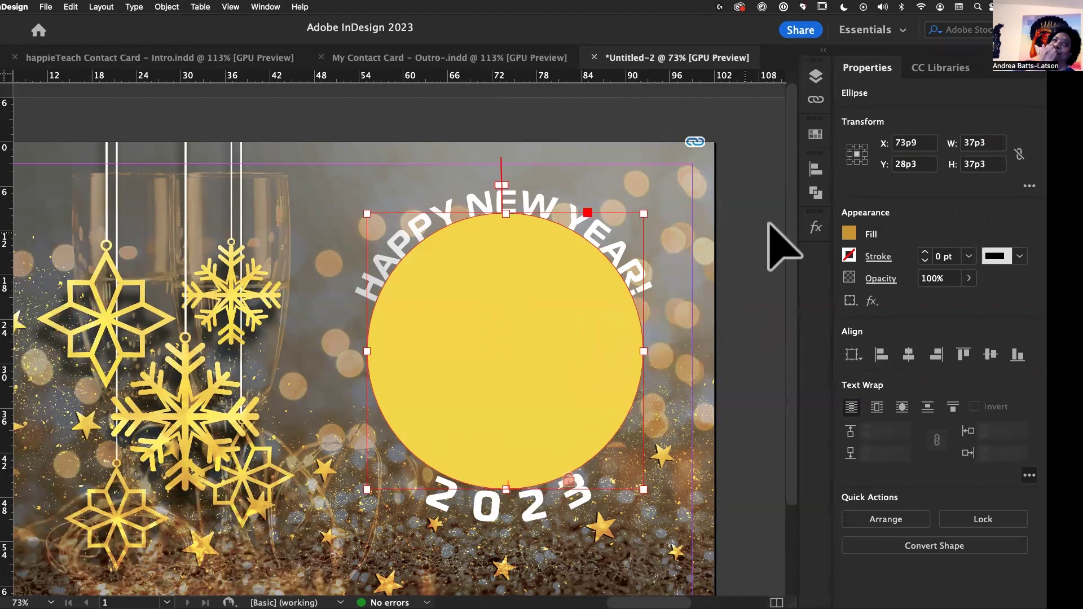
# Step: Set the 2023 circle's fill to [None], deselect it and preview the page without guides
pyautogui.click(849, 235)
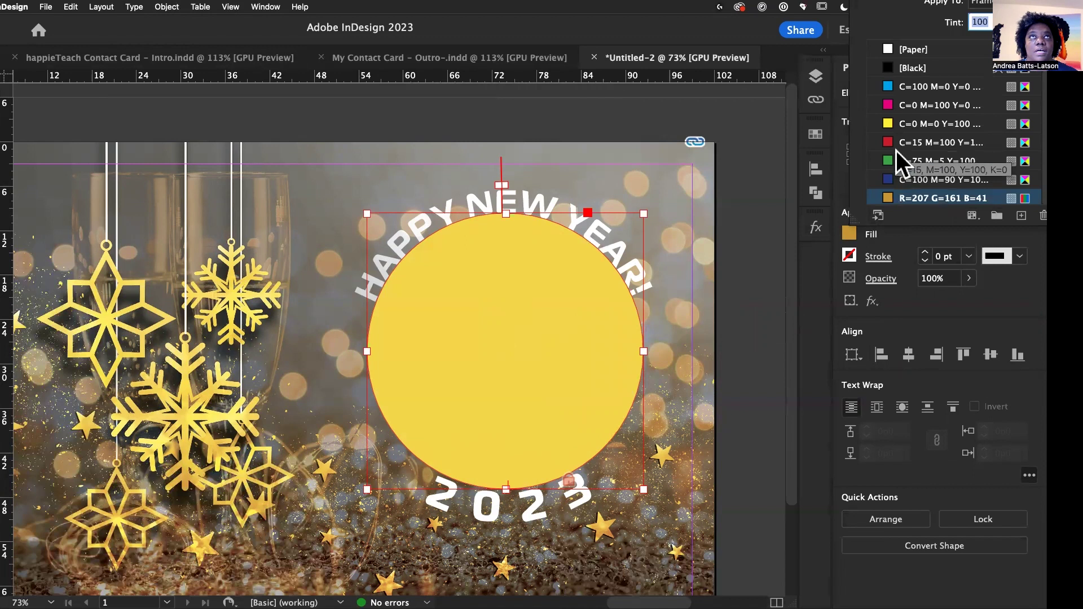
pyautogui.scroll(2, 897, 152)
pyautogui.click(887, 49)
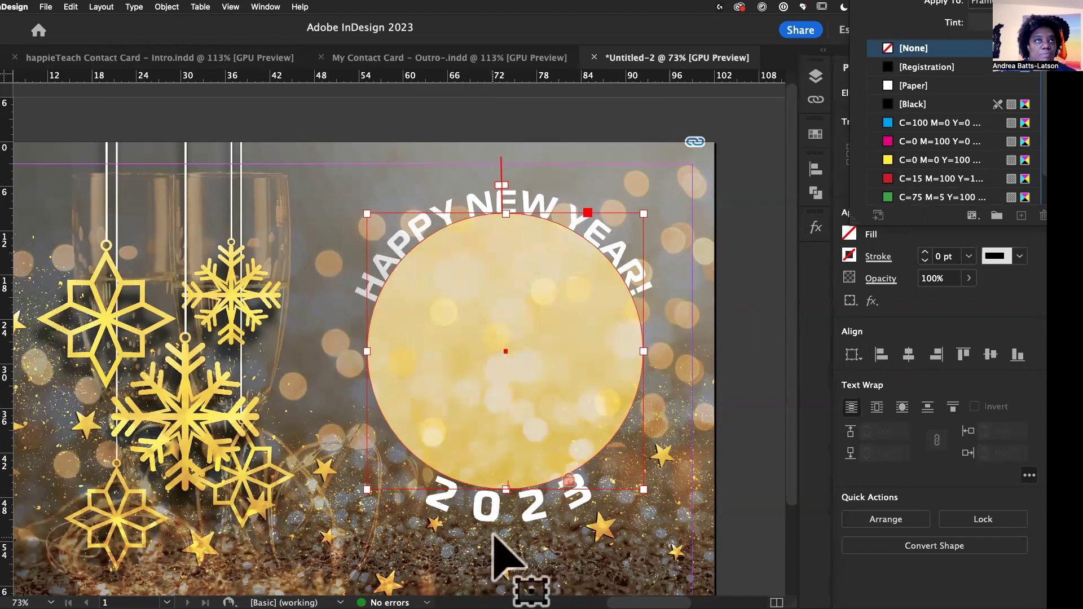
pyautogui.click(346, 549)
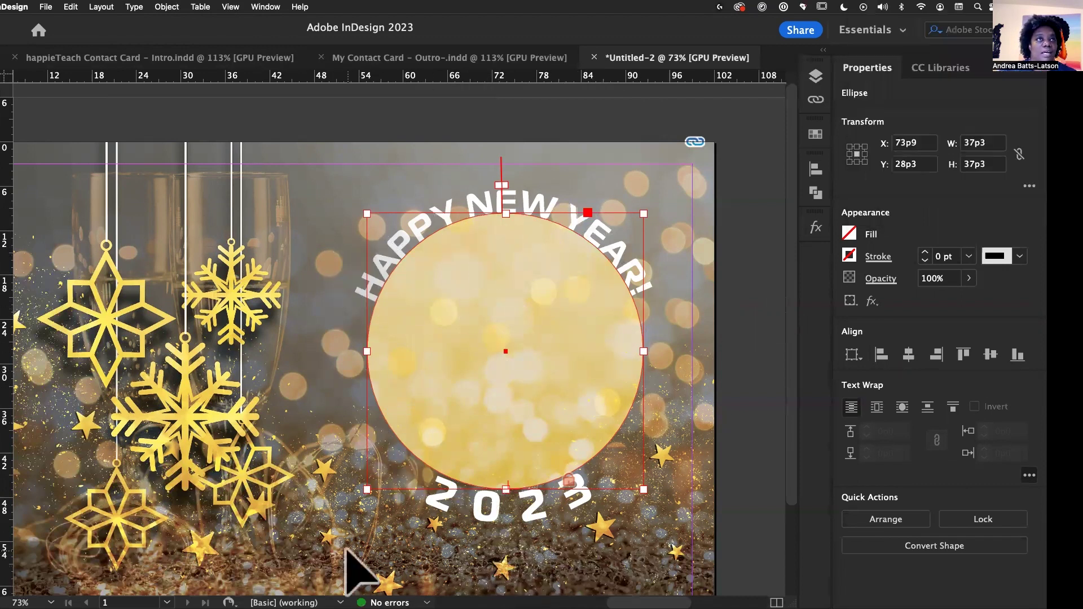
pyautogui.click(346, 549)
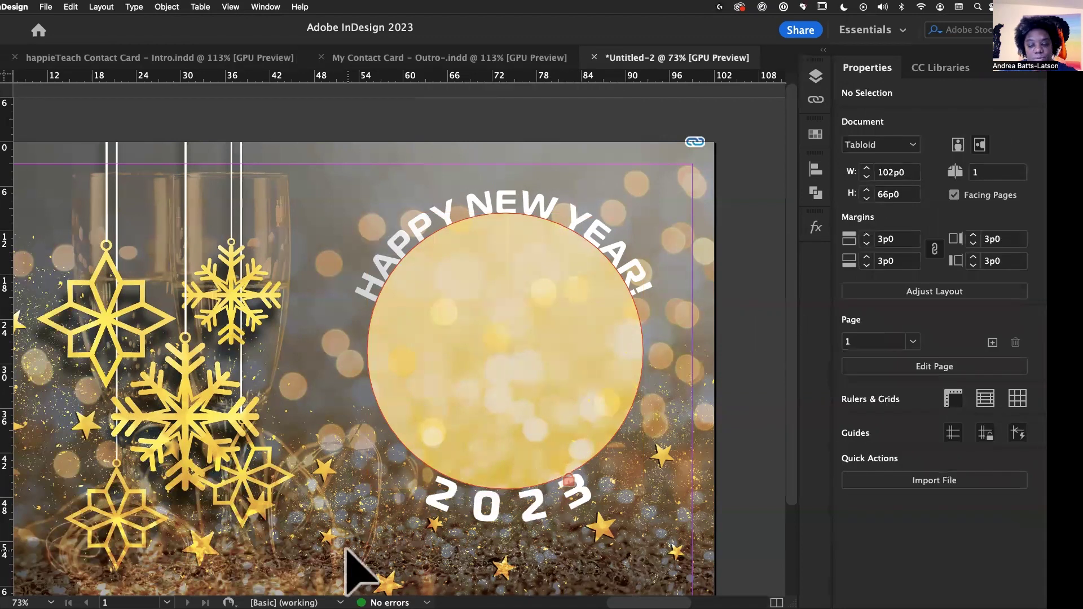
pyautogui.press('w')
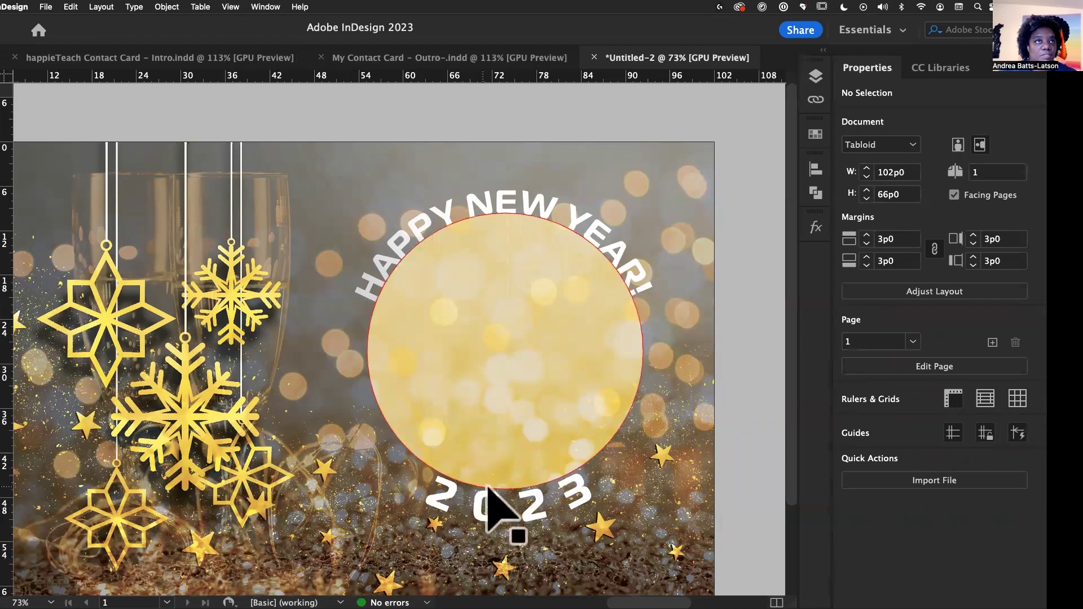
# Step: Raise the baseline shift of the 2023 text to 23 pt and return to the circle selection
pyautogui.click(513, 505)
pyautogui.doubleClick(513, 493)
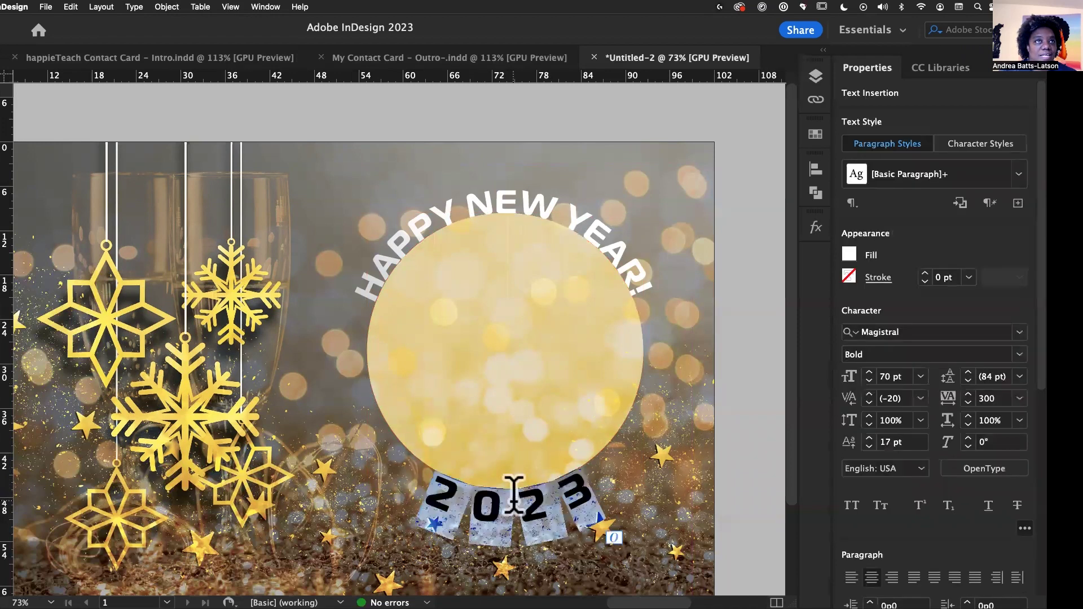
pyautogui.click(869, 447)
pyautogui.click(869, 438)
pyautogui.click(869, 439)
pyautogui.click(869, 438)
pyautogui.click(869, 438)
pyautogui.click(869, 438)
pyautogui.click(868, 439)
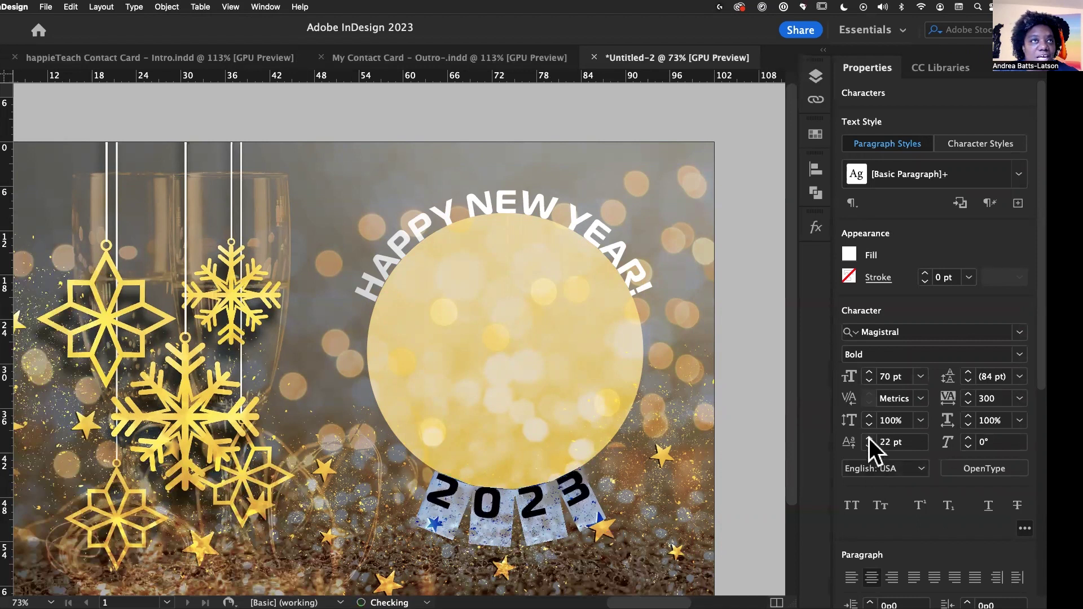
pyautogui.click(869, 439)
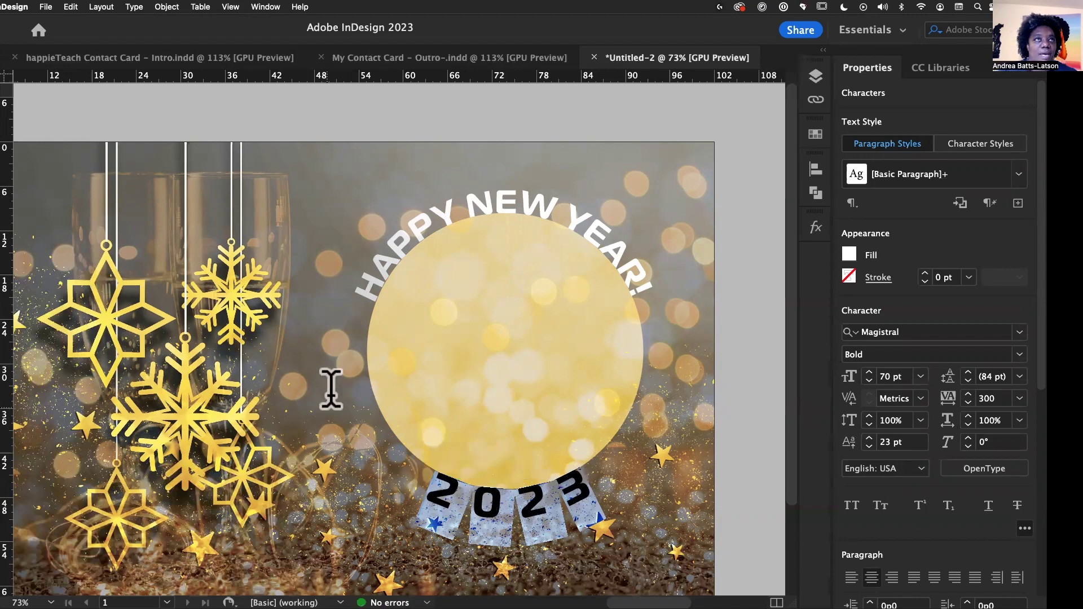
pyautogui.press('Escape')
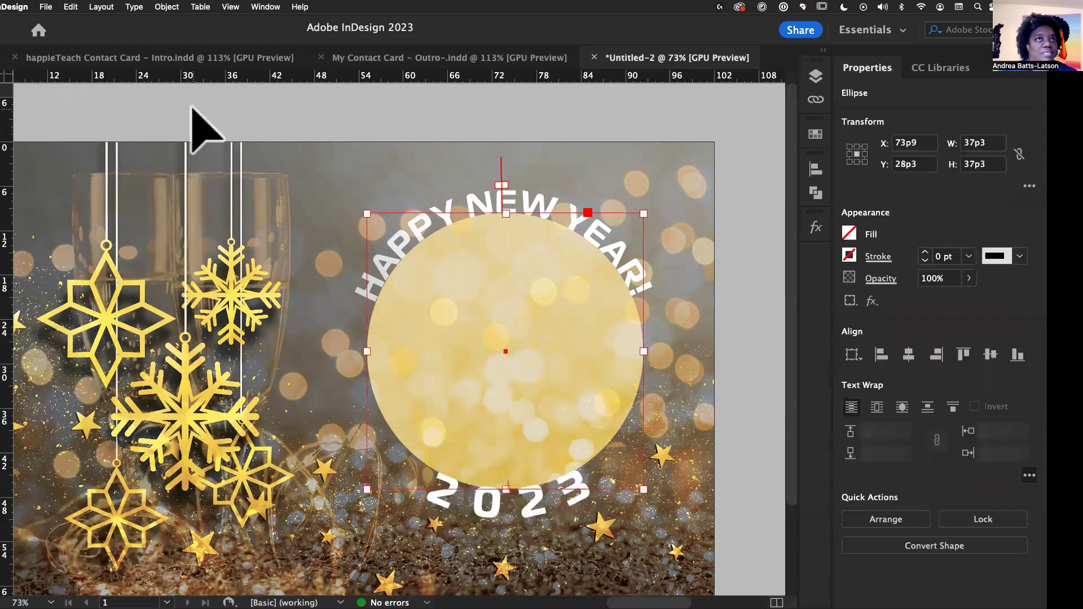
# Step: Lower the baseline shift of the 2023 text to 22 pt and deselect it
pyautogui.click(192, 108)
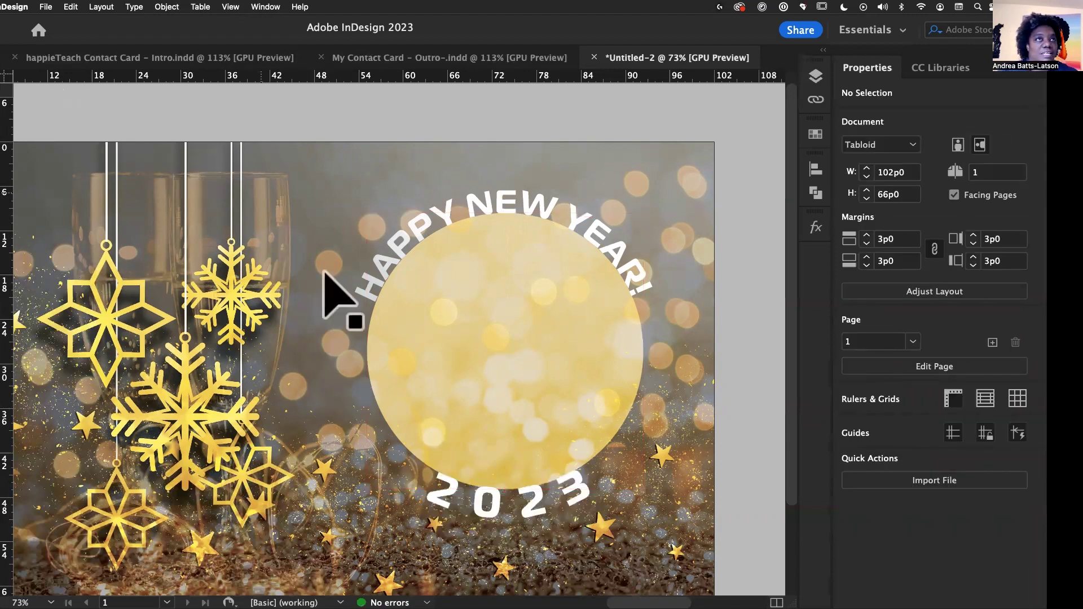
pyautogui.doubleClick(513, 499)
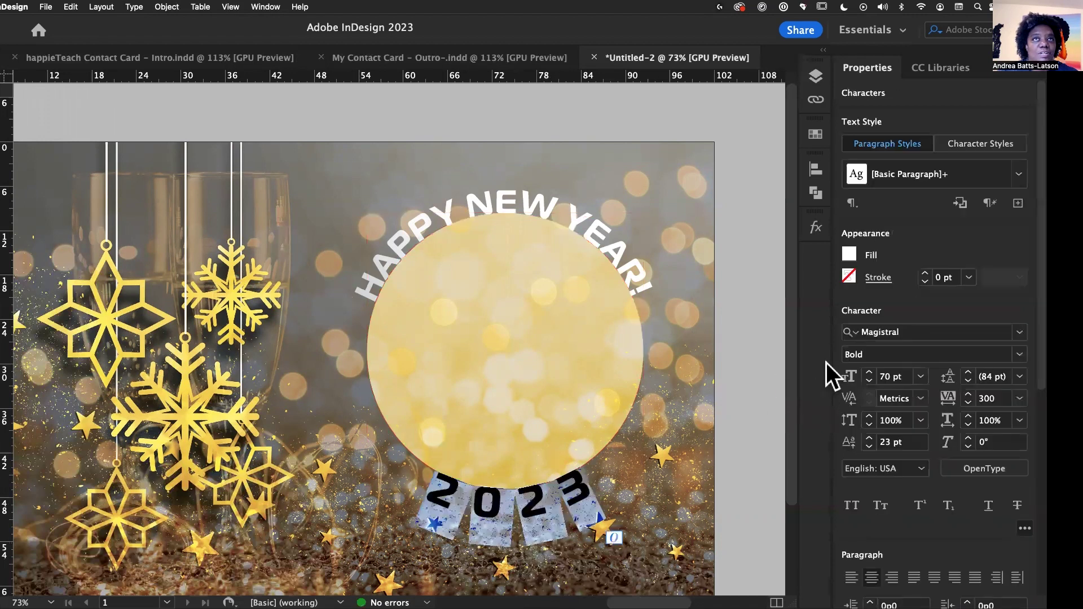
pyautogui.click(869, 447)
pyautogui.click(869, 438)
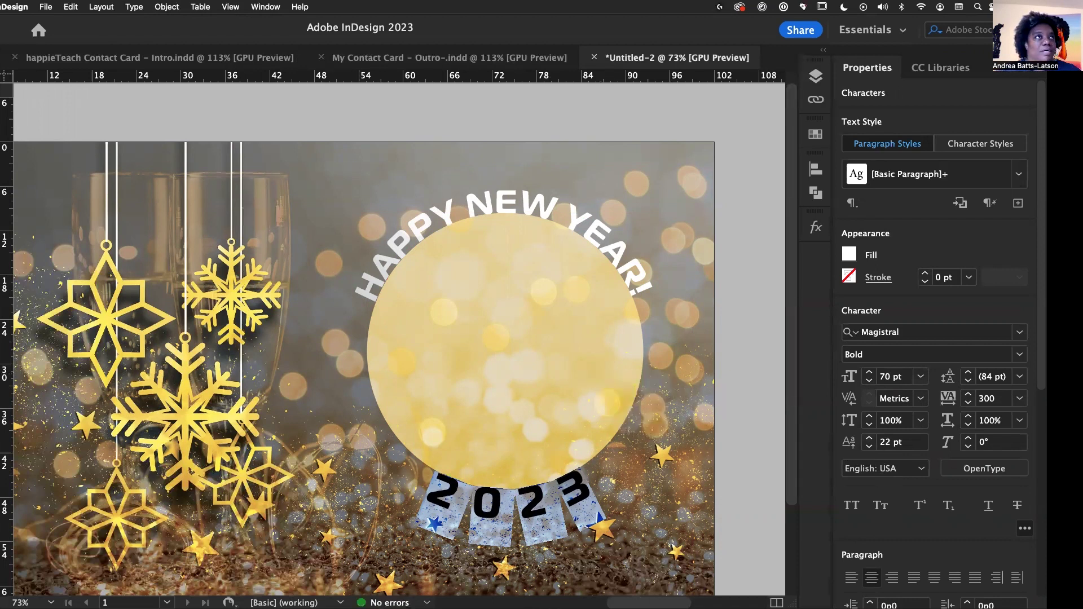
pyautogui.press('Escape')
pyautogui.click(320, 127)
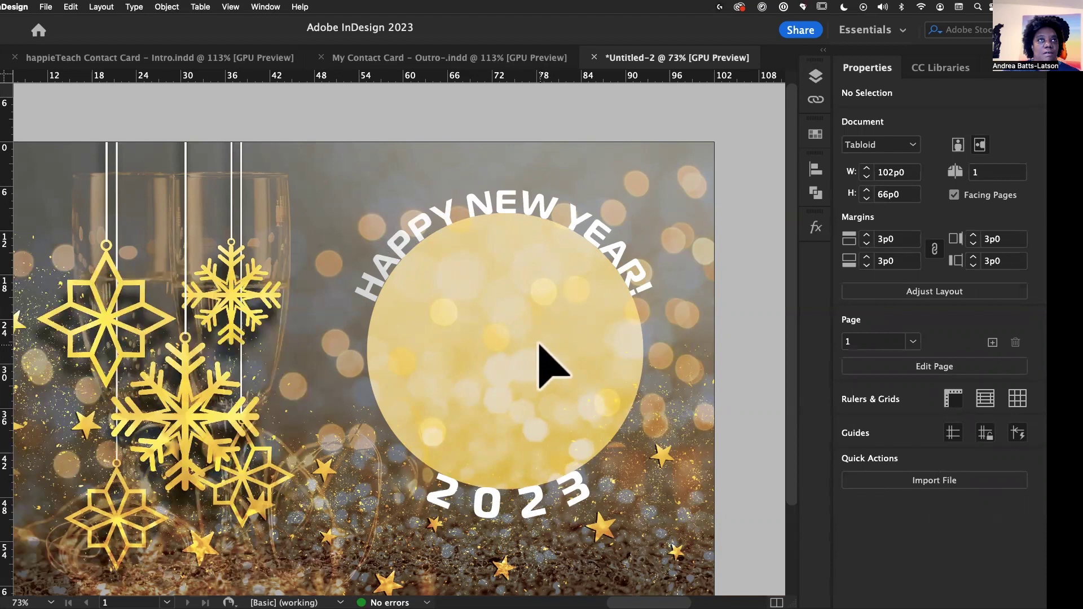
# Step: Show the hidden <circle> object in Layer 2 again and unlock the background layer
pyautogui.click(807, 79)
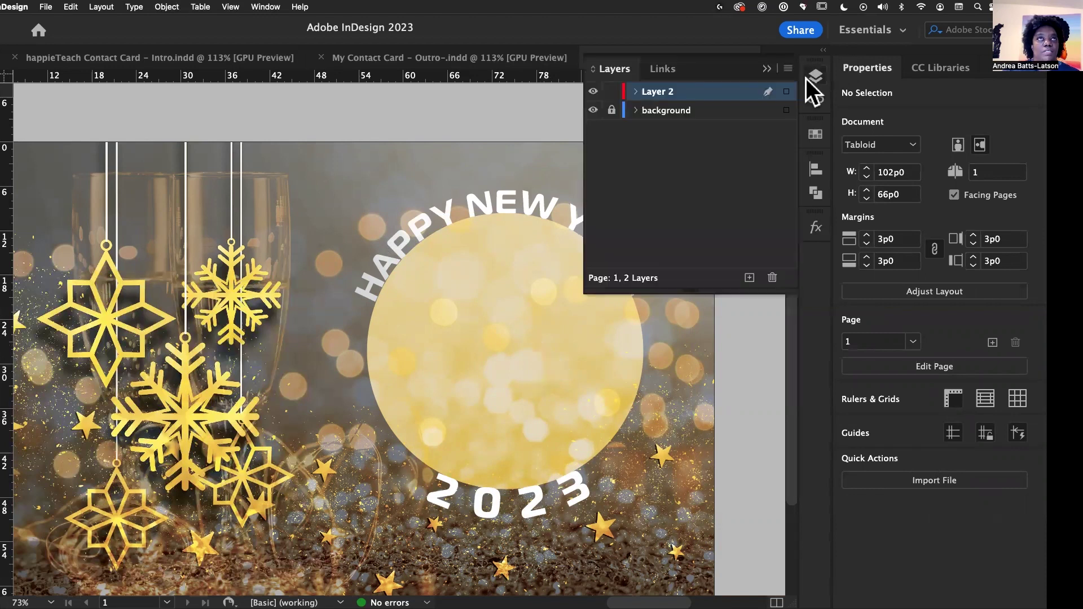
pyautogui.click(634, 91)
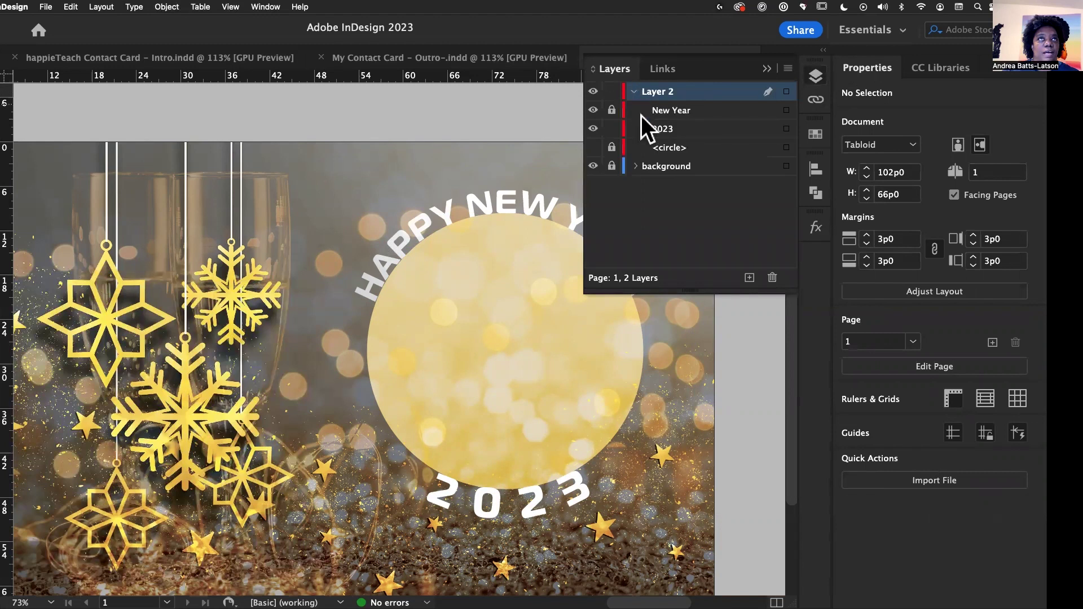
pyautogui.click(593, 147)
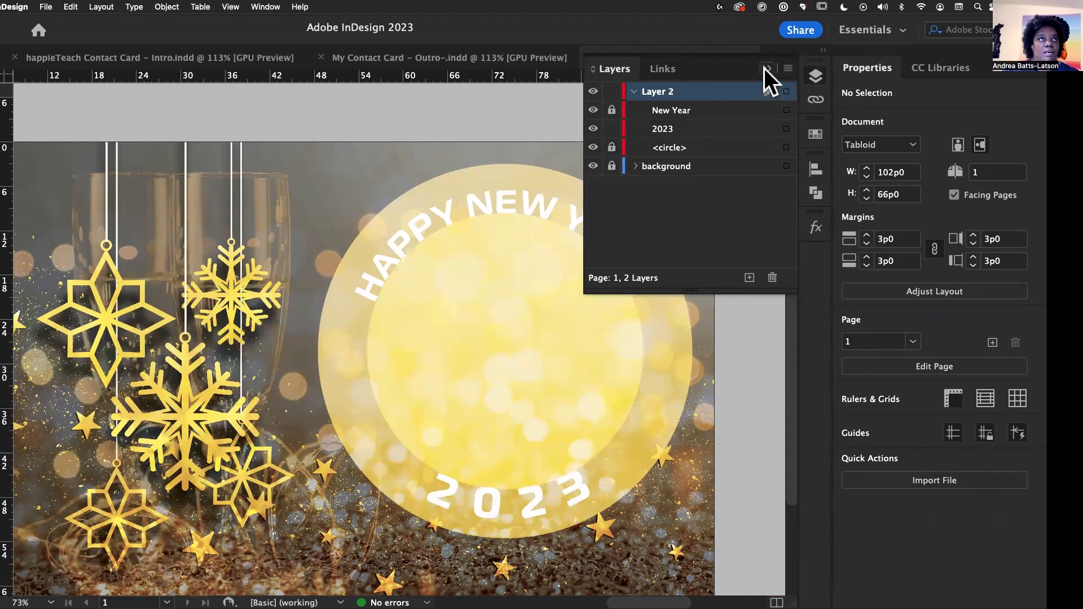
pyautogui.click(612, 166)
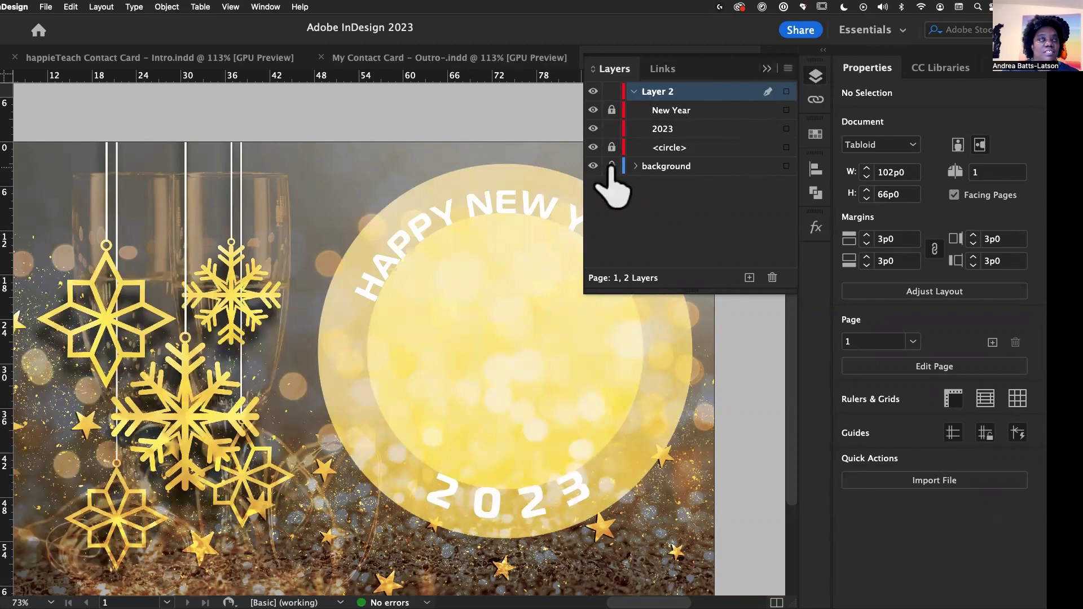
pyautogui.click(767, 68)
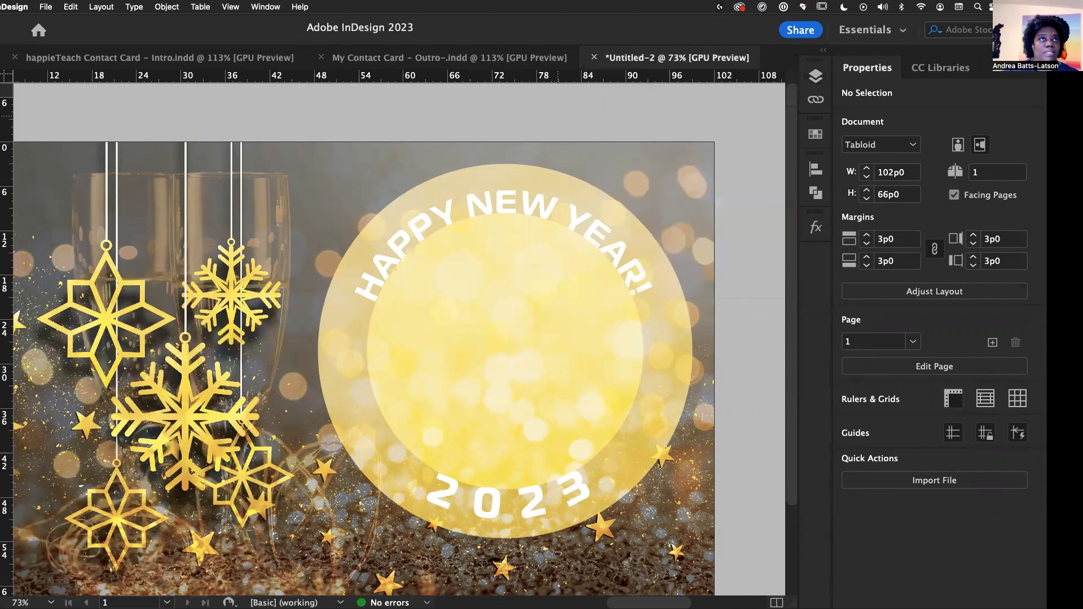
# Step: Unlock the <circle> object in Layer 2 and select it instead of the 2023 text circle
pyautogui.click(446, 183)
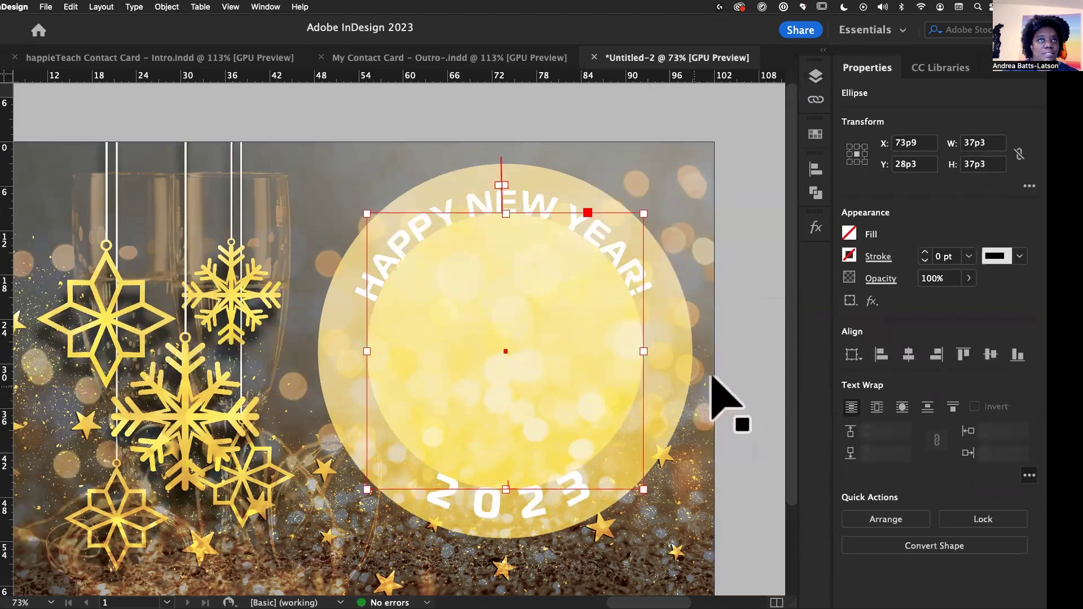
pyautogui.click(818, 76)
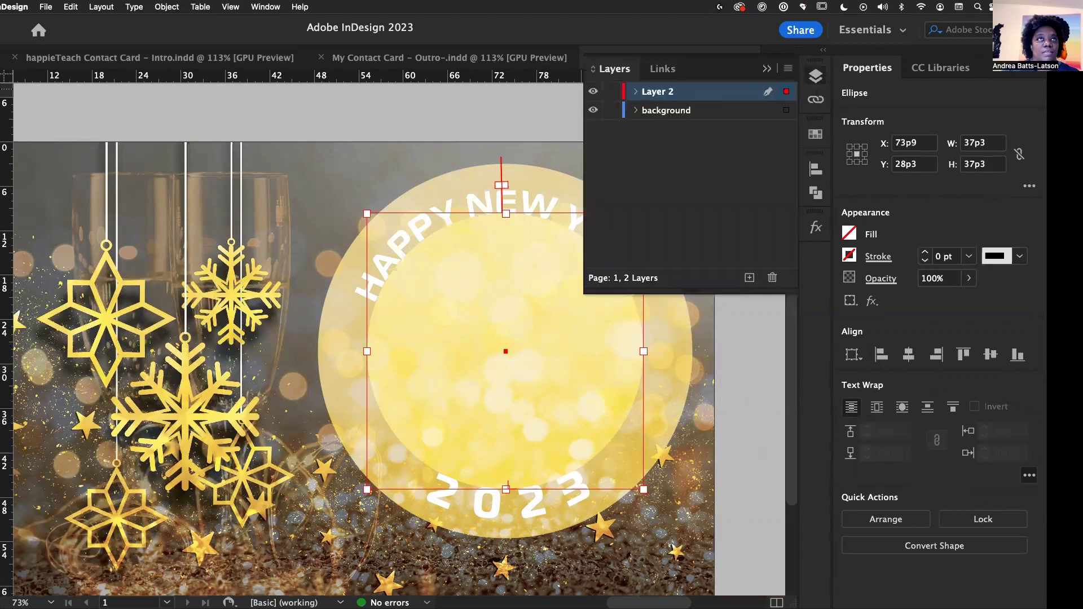
pyautogui.click(637, 91)
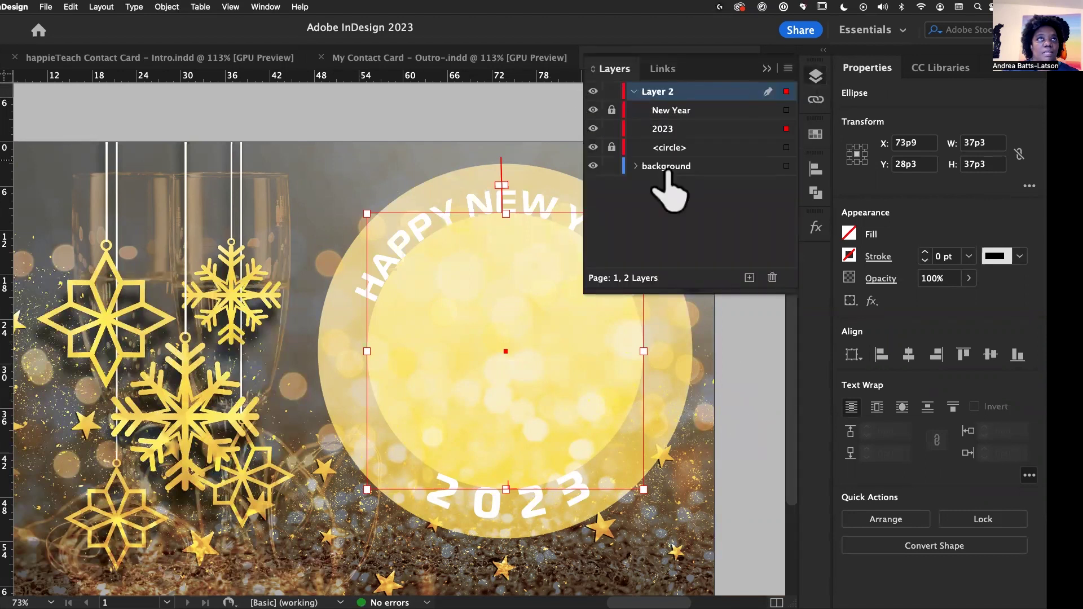
pyautogui.click(611, 147)
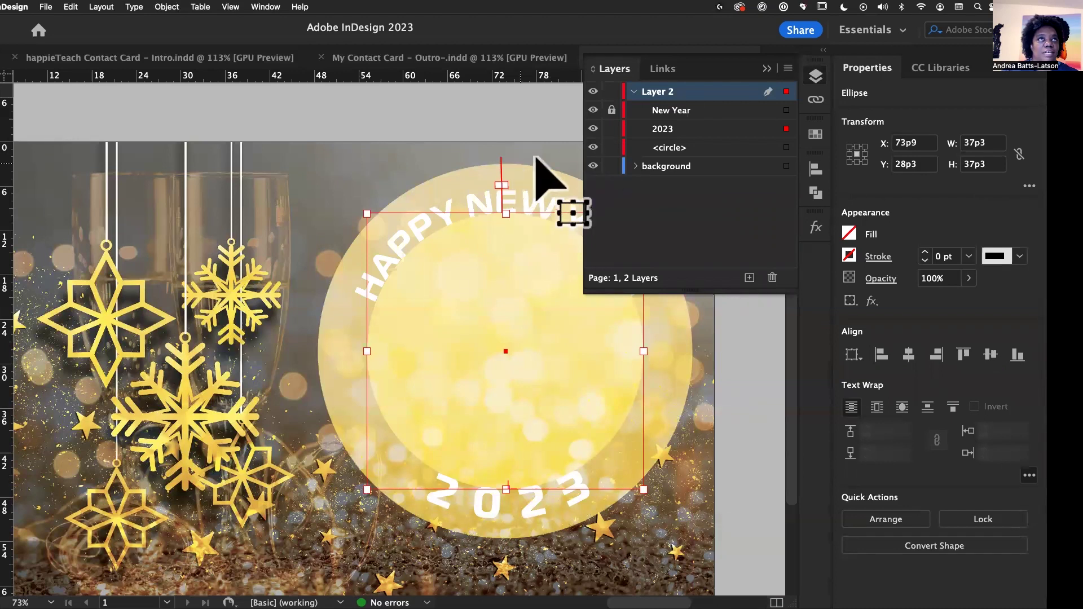
pyautogui.click(576, 183)
pyautogui.click(578, 189)
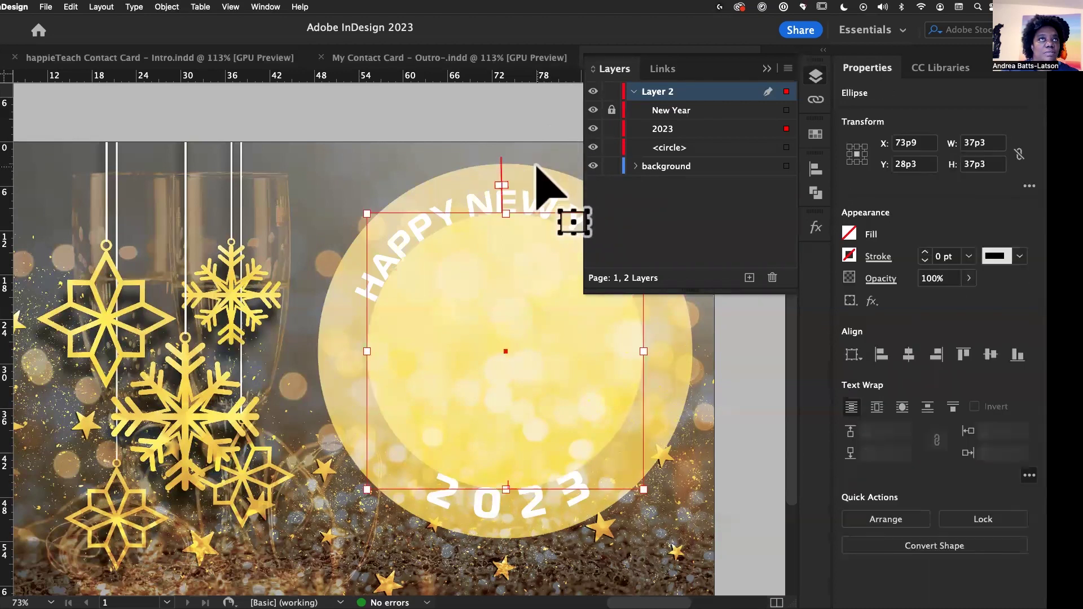
pyautogui.click(786, 148)
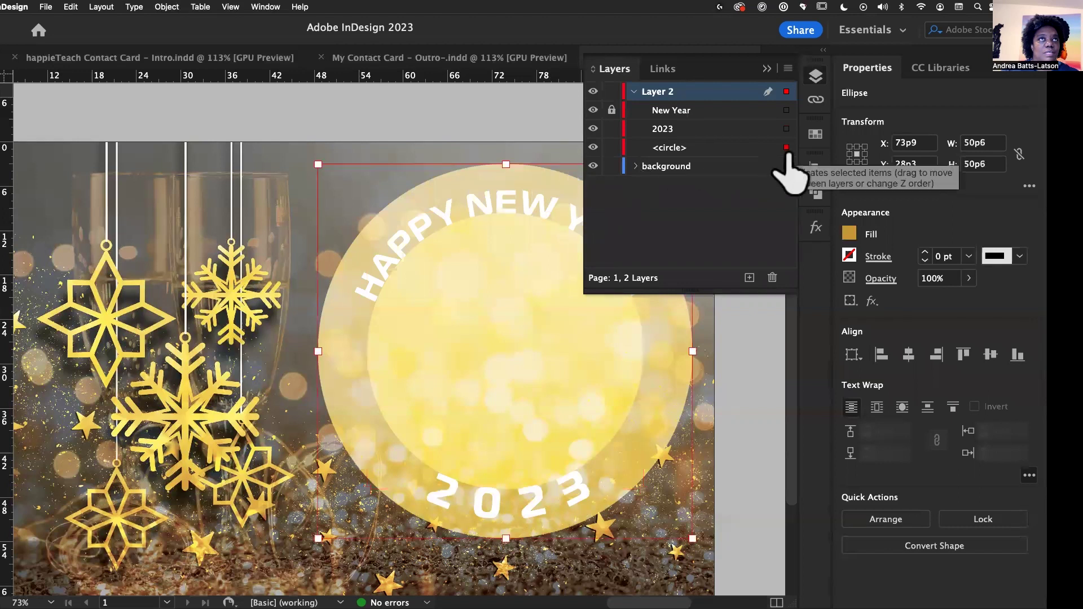
pyautogui.click(767, 69)
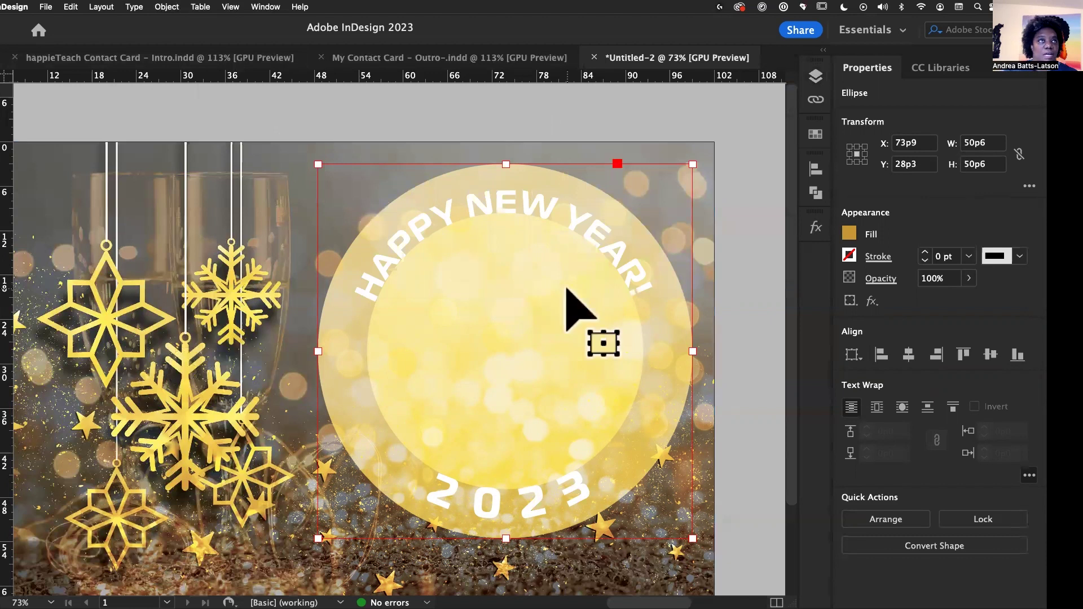
# Step: Fill the large outer circle with [Black] and try the Multiply blending mode on it
pyautogui.click(850, 235)
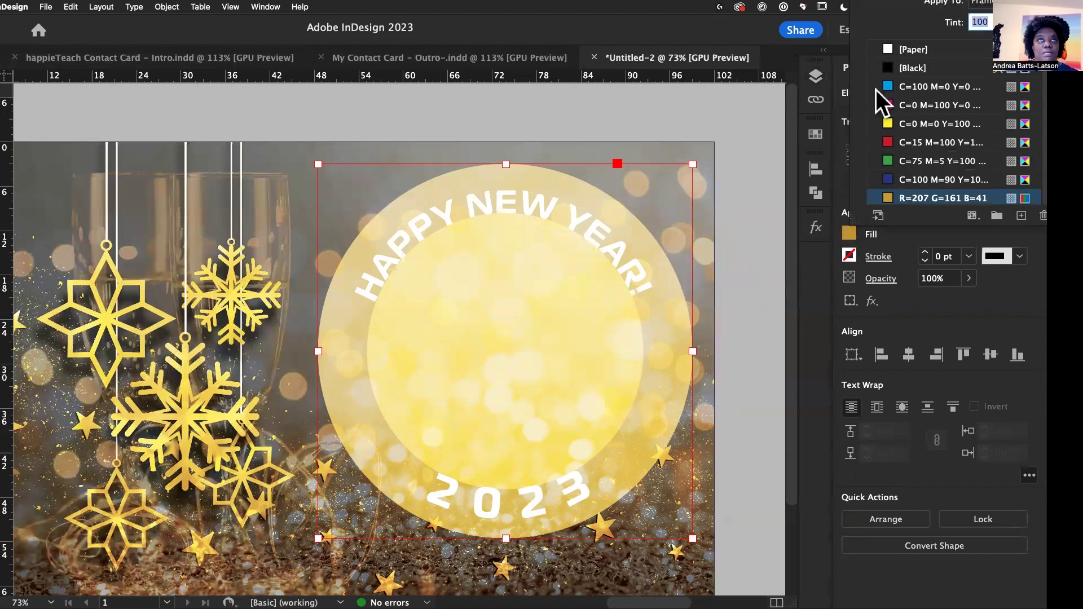
pyautogui.click(887, 68)
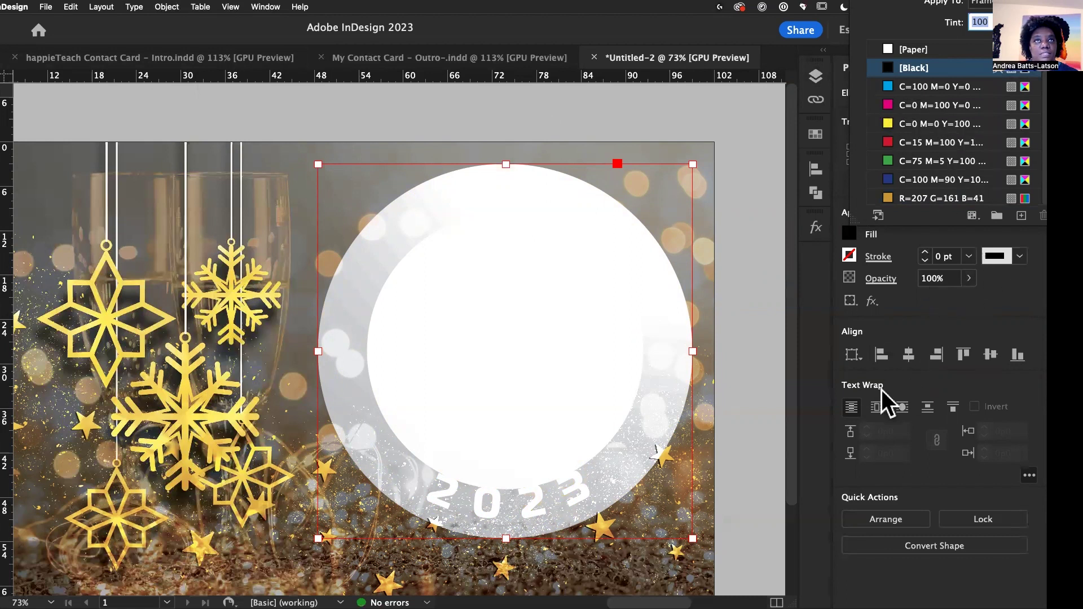
pyautogui.click(816, 228)
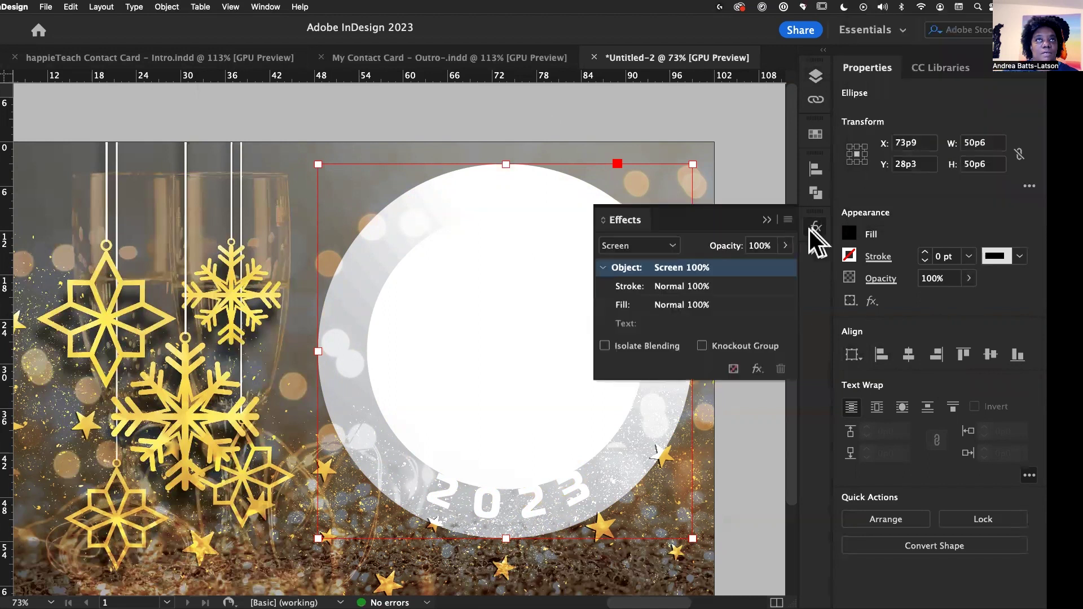
pyautogui.click(671, 246)
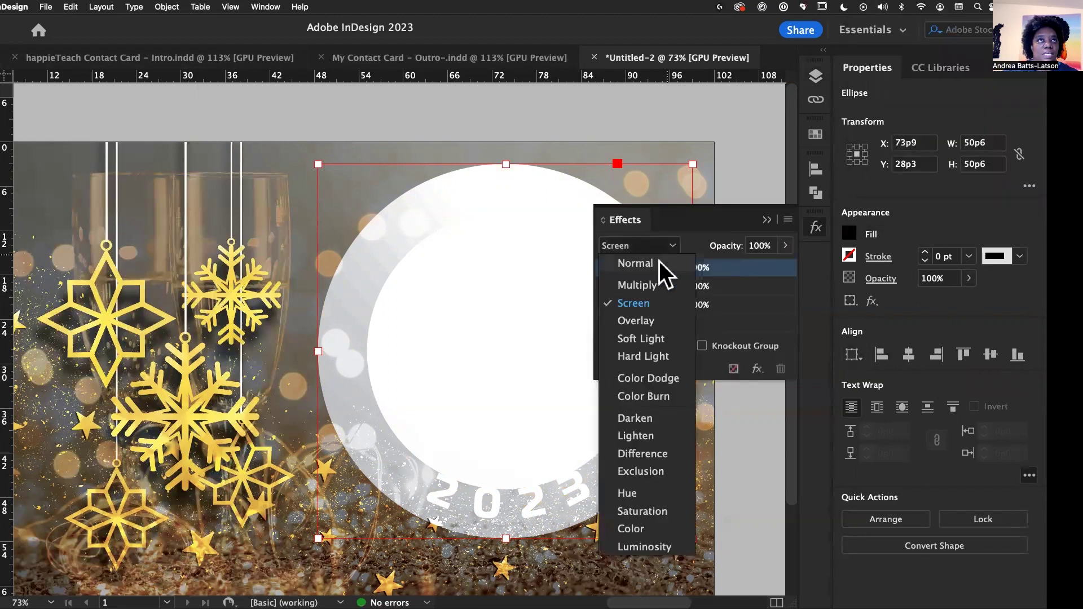
pyautogui.click(648, 285)
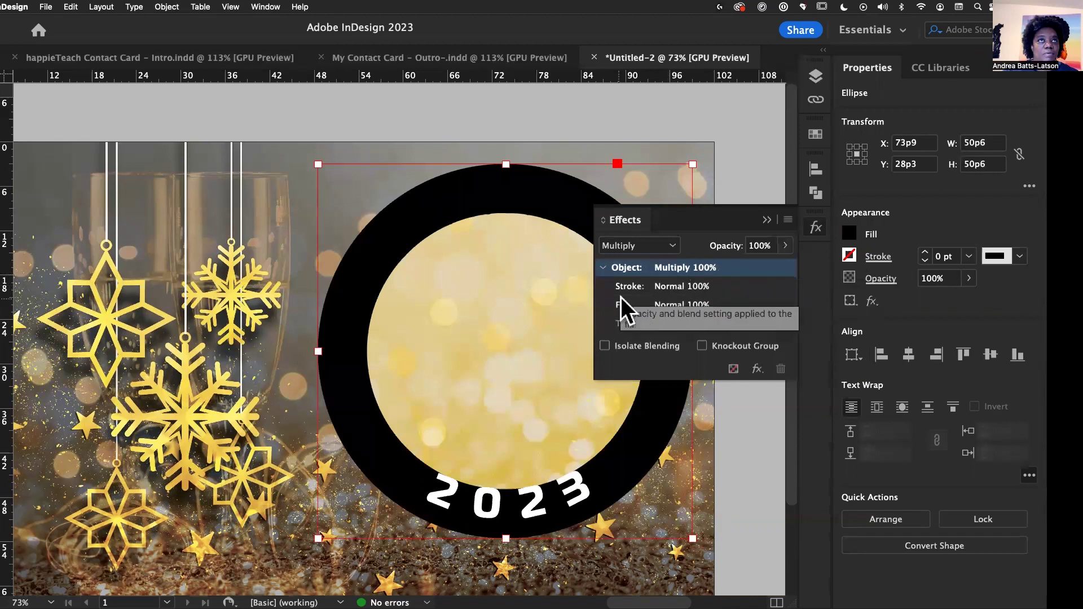
# Step: Try the Overlay and Hard Light blending modes on the large black circle
pyautogui.click(675, 246)
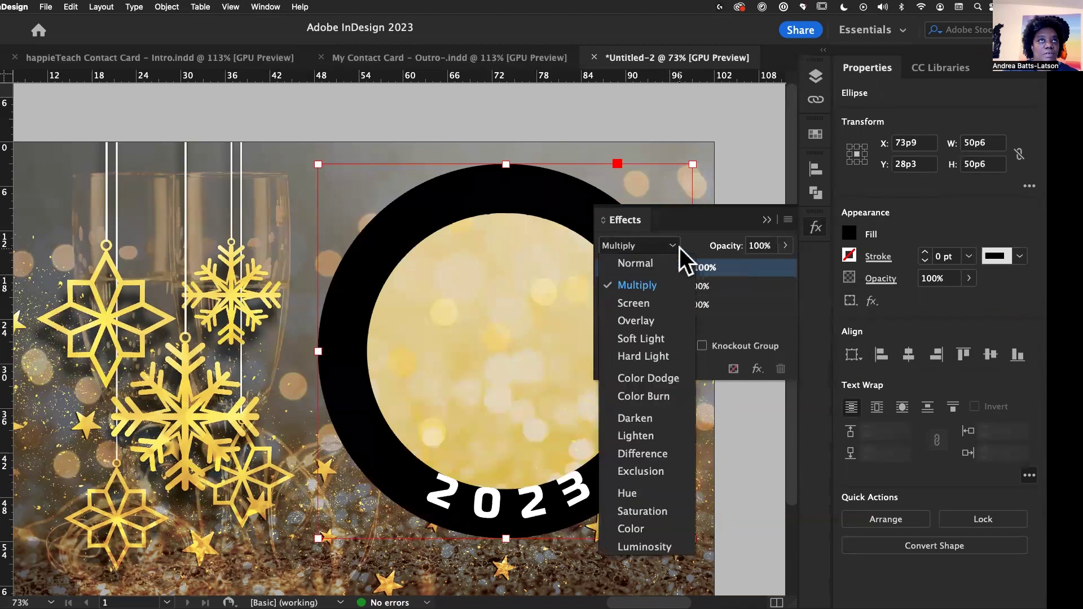
pyautogui.click(646, 324)
pyautogui.click(673, 244)
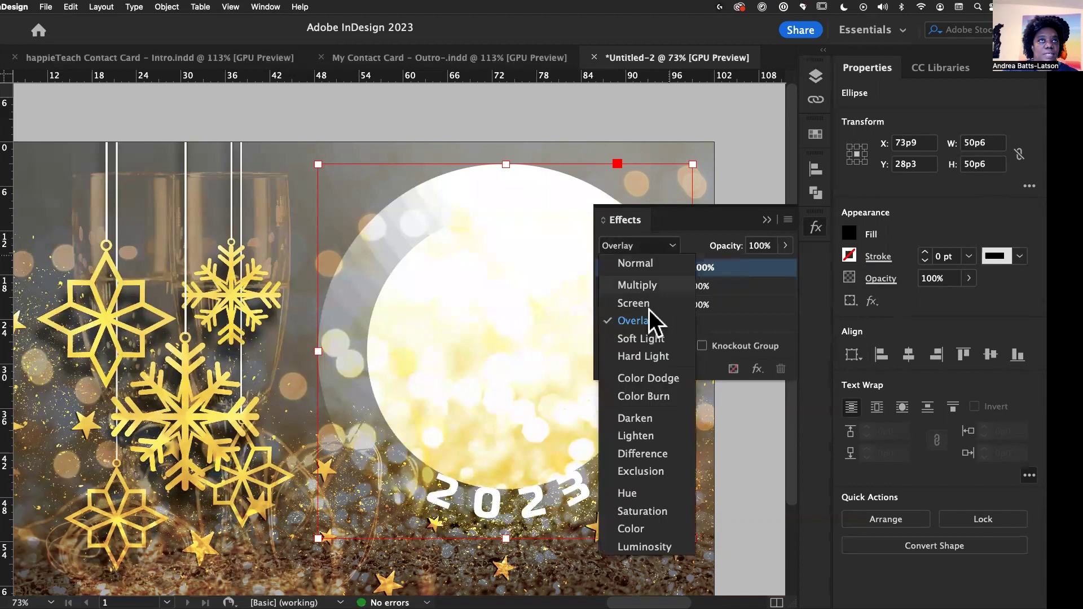
pyautogui.click(647, 356)
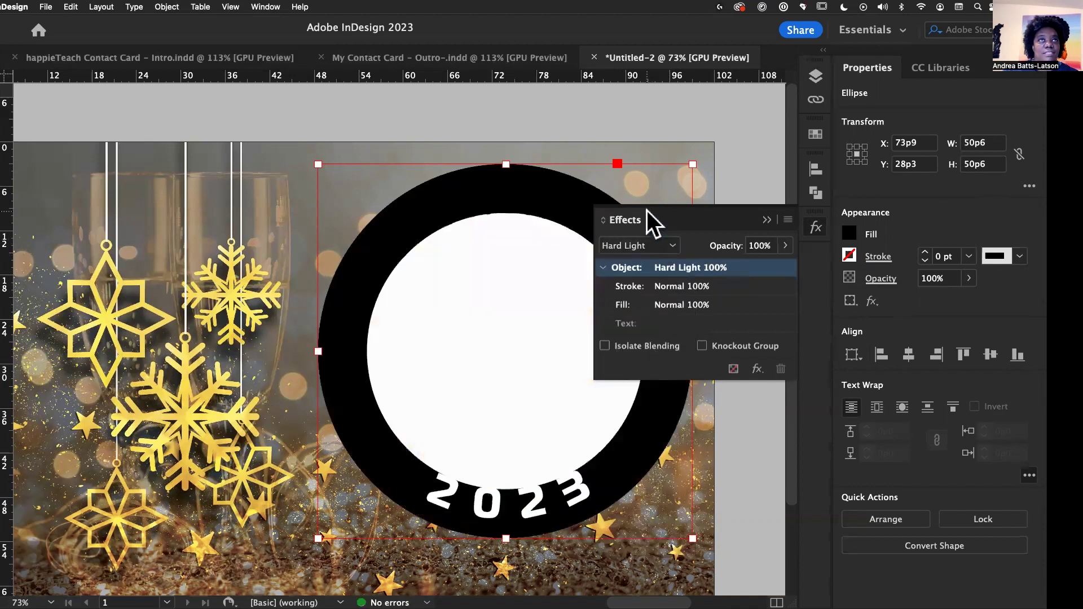
# Step: Set the large black circle's blending mode to Hue and deselect it
pyautogui.click(673, 245)
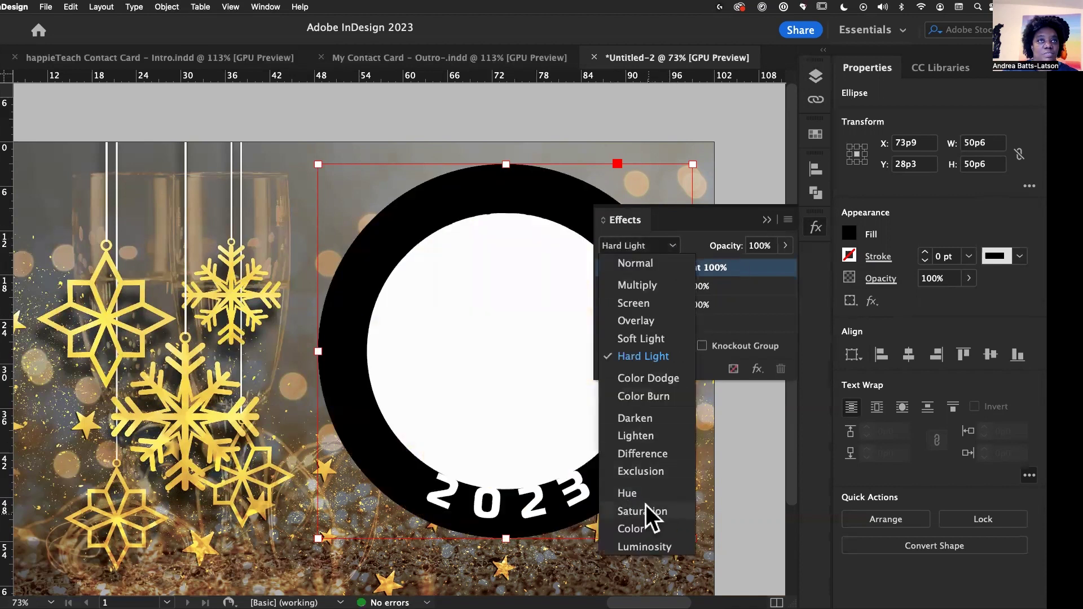
pyautogui.click(634, 494)
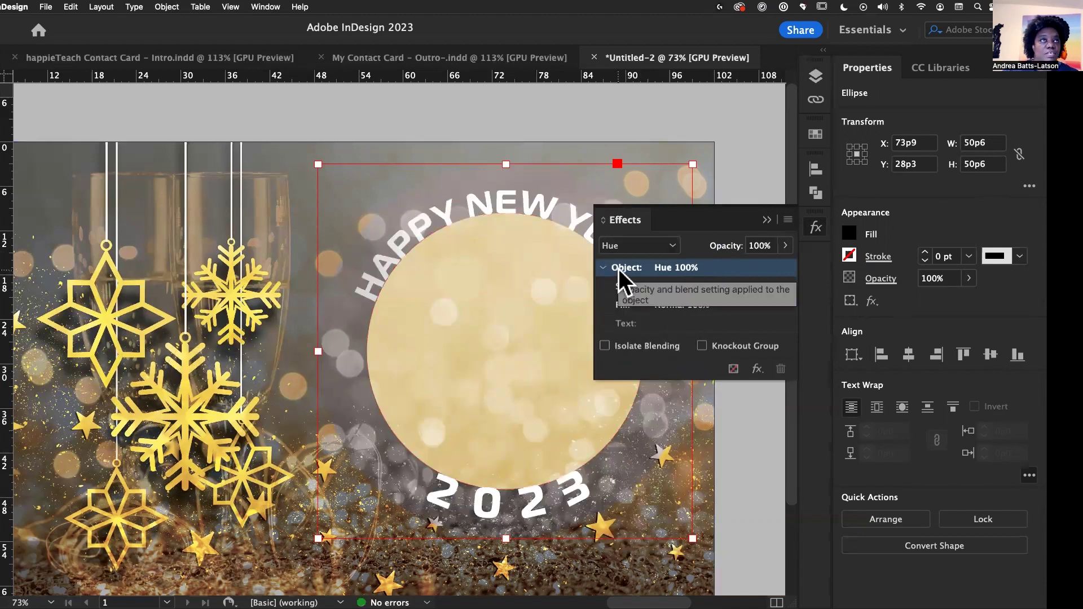
pyautogui.click(762, 218)
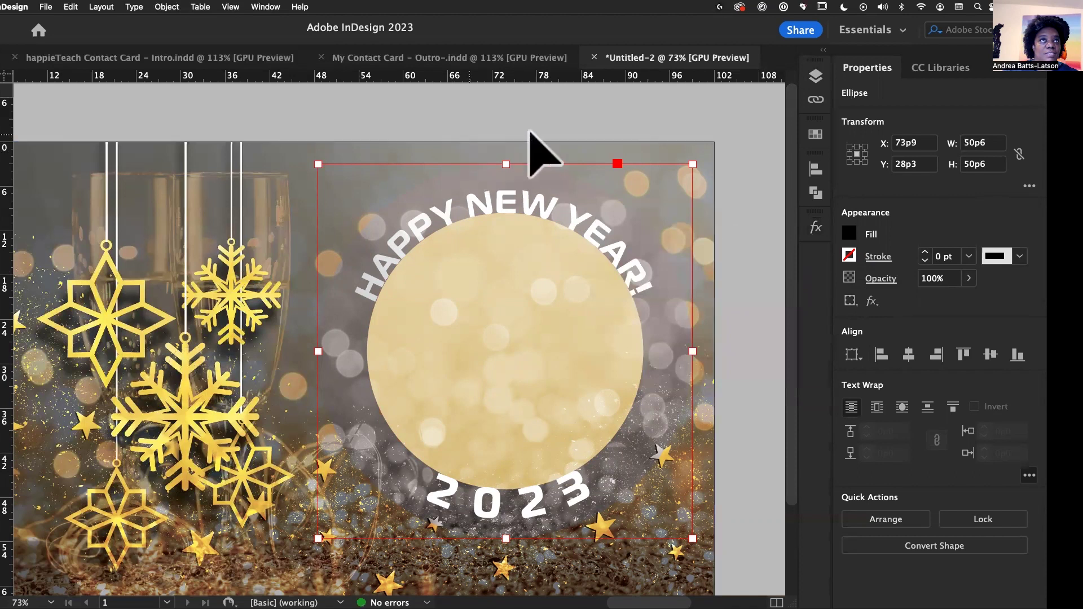
pyautogui.click(757, 213)
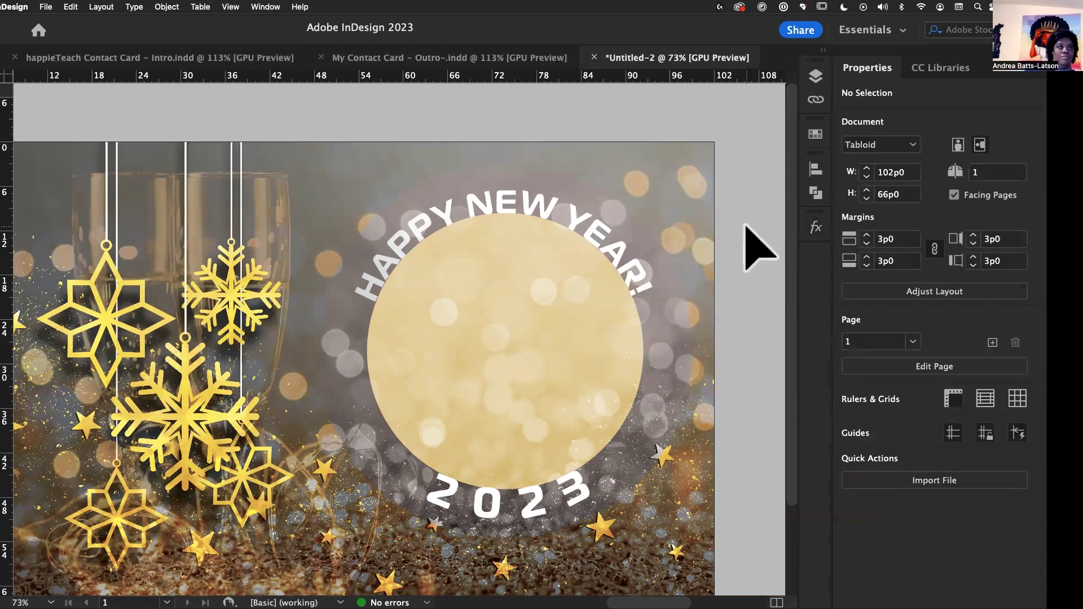
# Step: List the objects of Layer 2 and switch the New Year object's visibility off and on to identify it
pyautogui.click(511, 354)
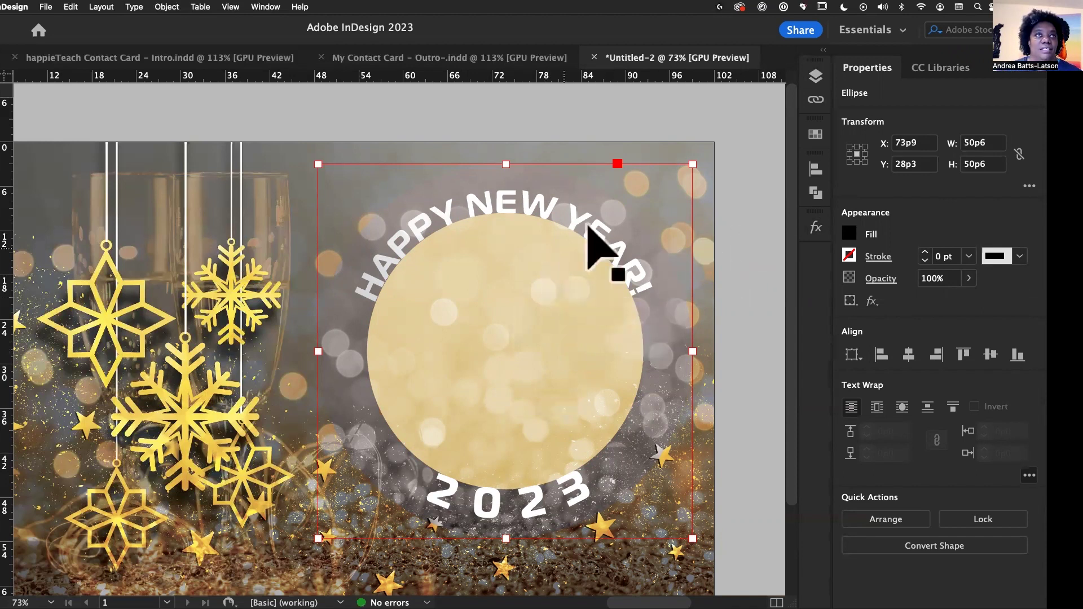
pyautogui.click(815, 79)
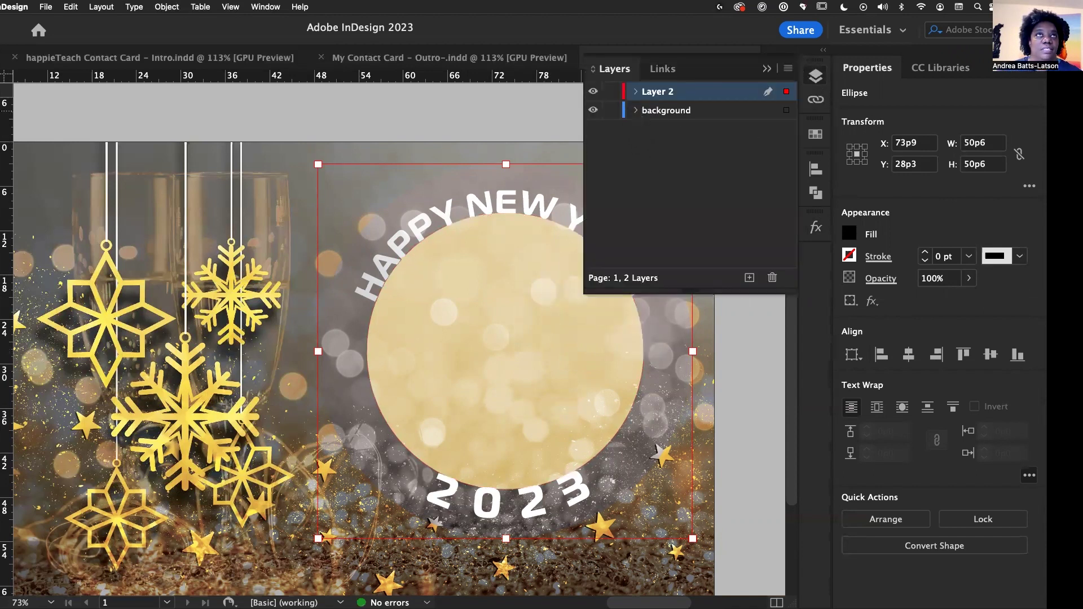
pyautogui.click(634, 92)
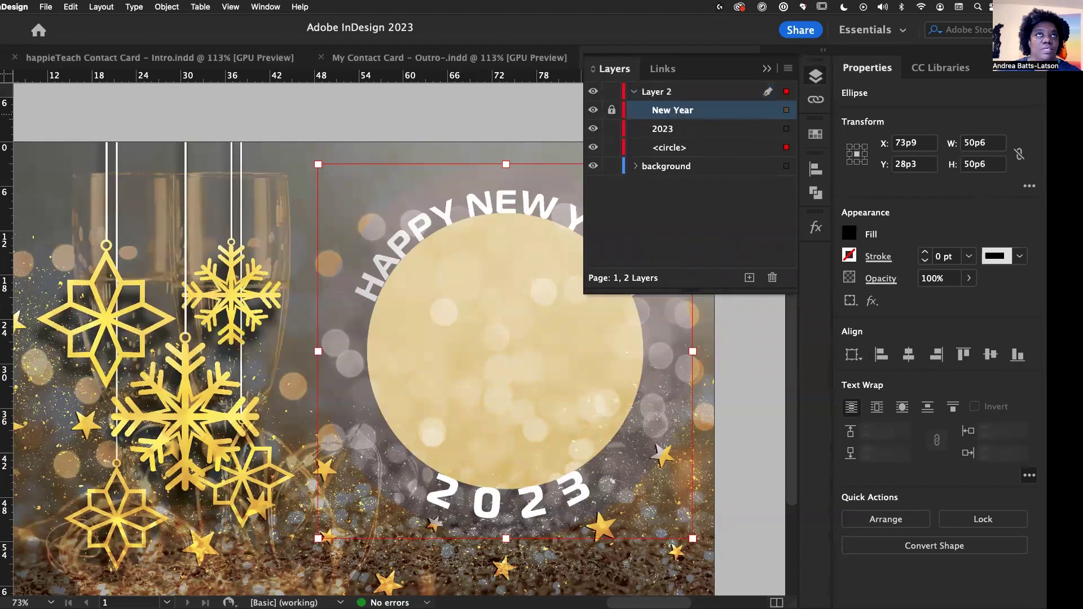
pyautogui.click(593, 110)
pyautogui.click(593, 110)
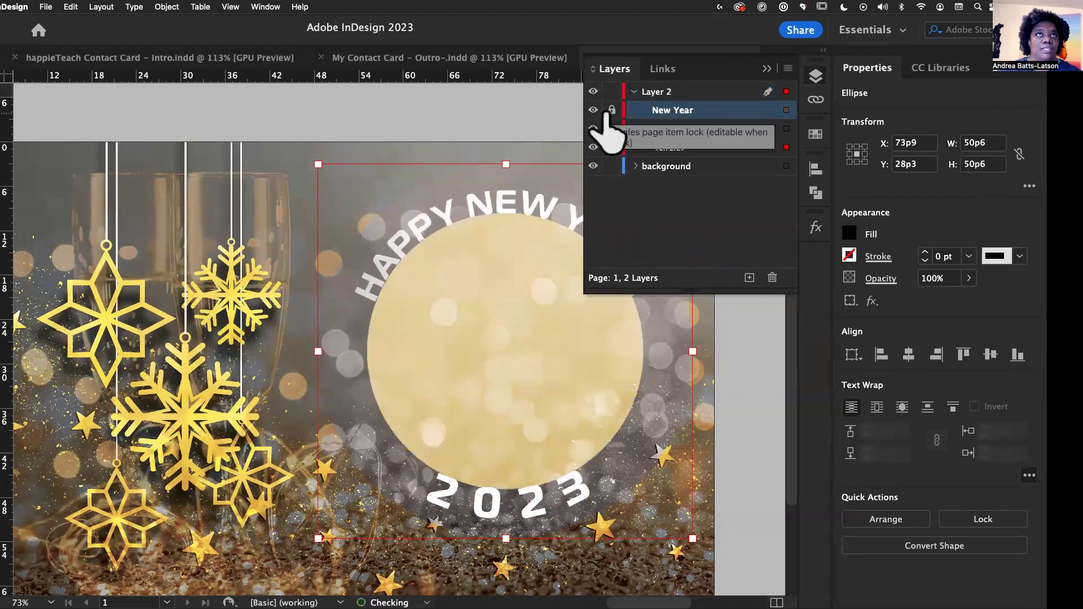
# Step: Unlock the New Year object in Layer 2, duplicate it and lock the upper of the two New Year objects
pyautogui.click(683, 111)
pyautogui.click(786, 111)
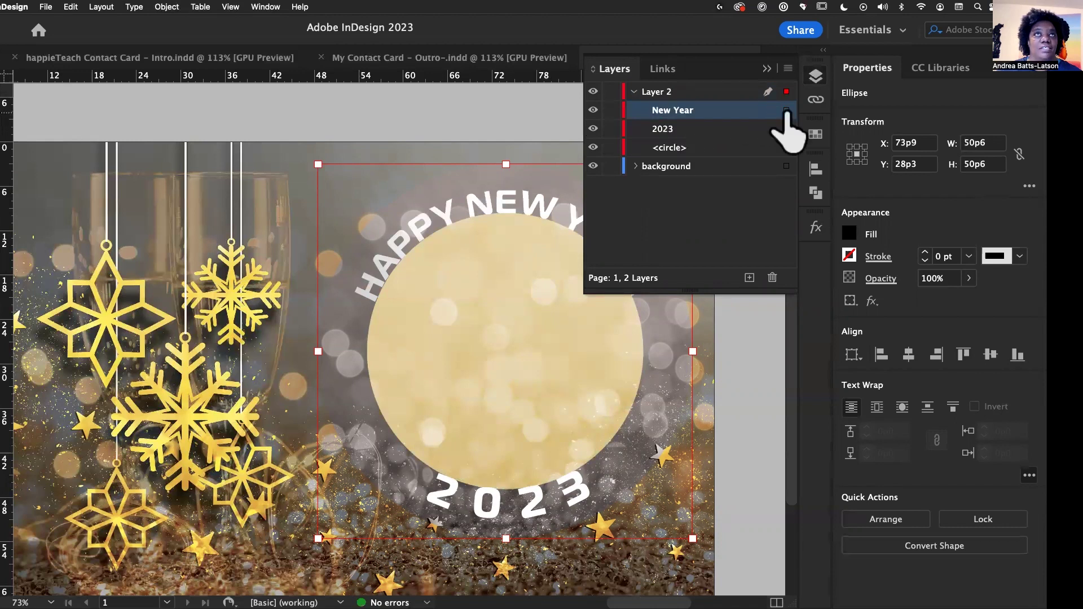
pyautogui.moveTo(745, 110); pyautogui.dragTo(749, 278)
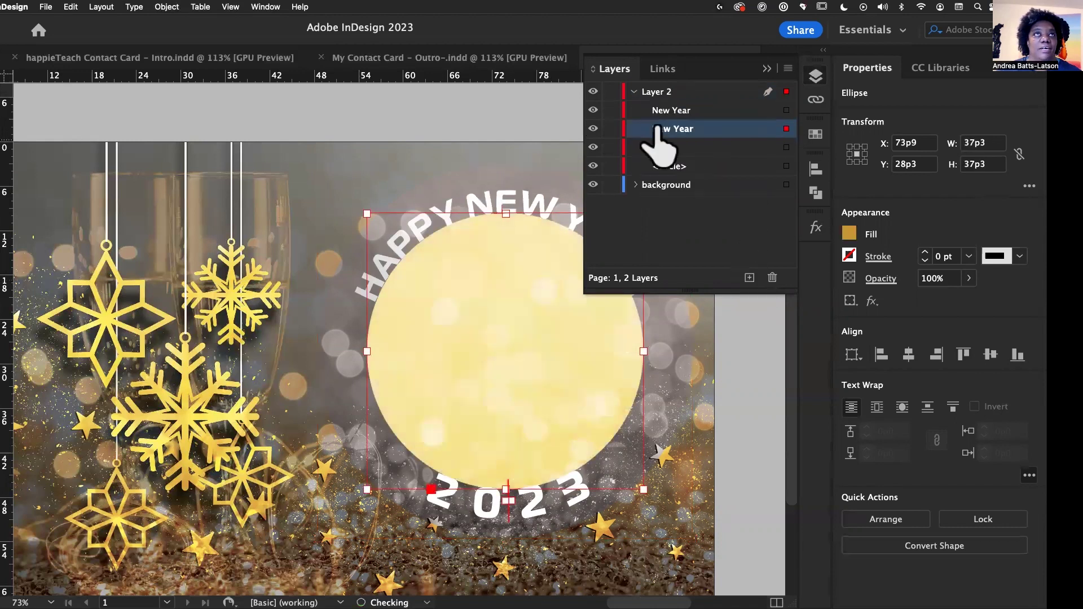
pyautogui.click(611, 110)
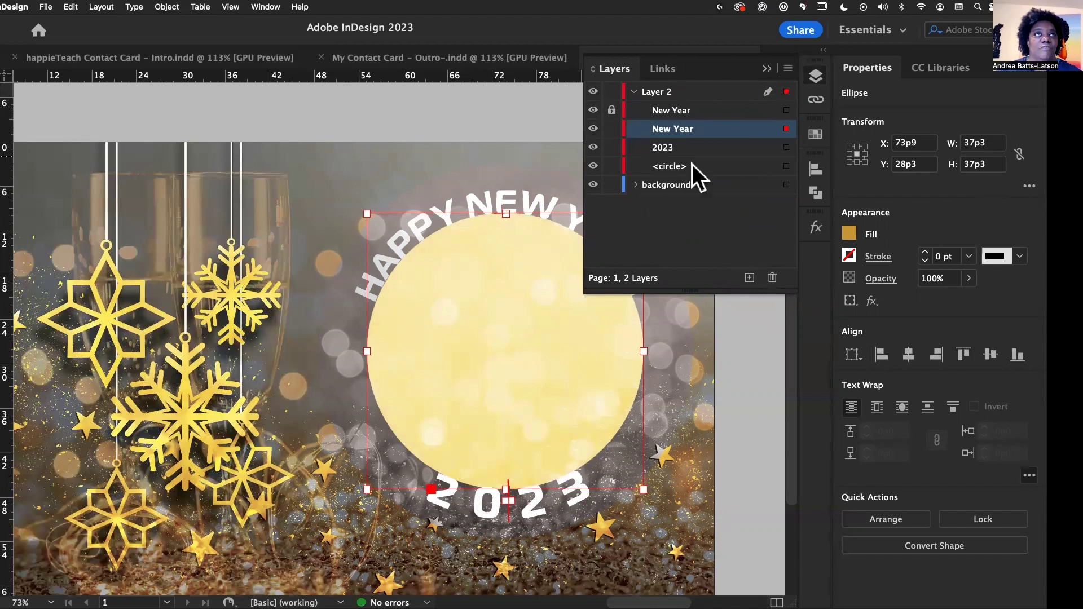
# Step: Delete the HAPPY NEW YEAR! text from the unlocked lower New Year circle and shrink that circle to about 29p0 around its centre
pyautogui.tripleClick(472, 198)
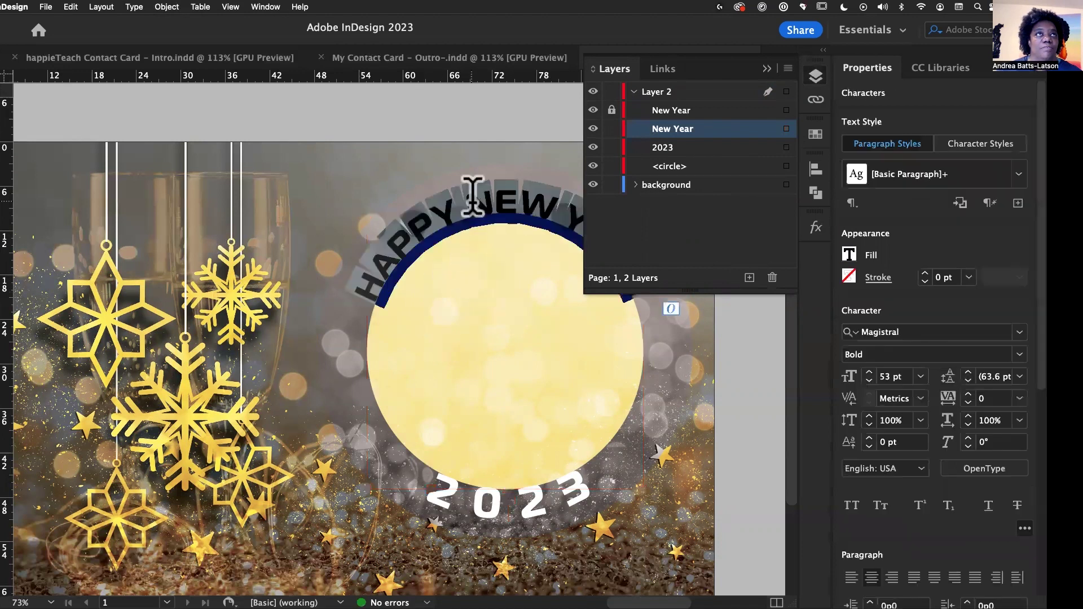
pyautogui.press('BackSpace')
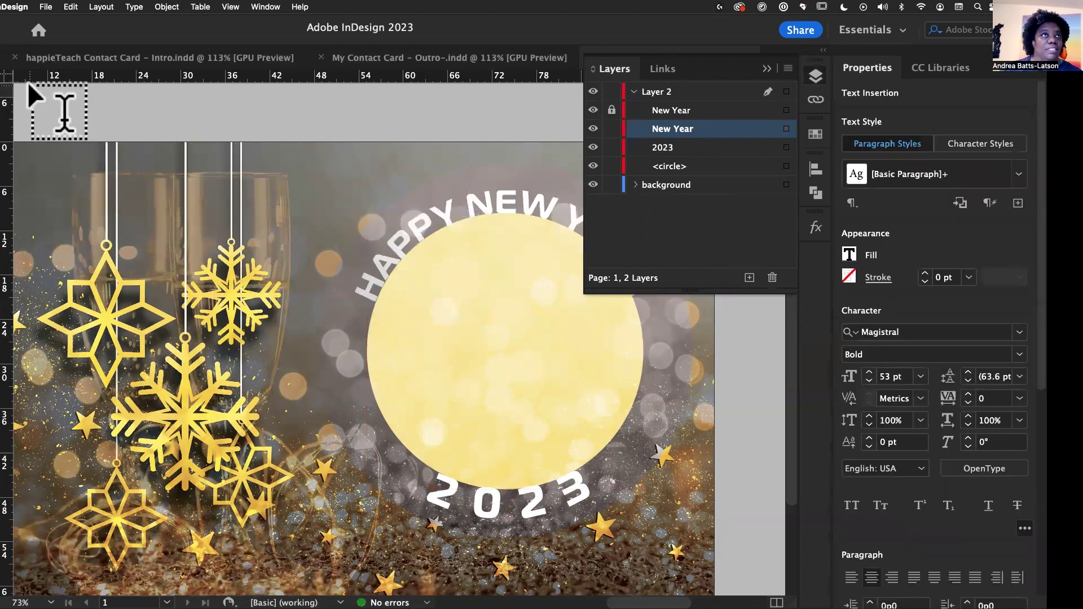
pyautogui.press('Escape')
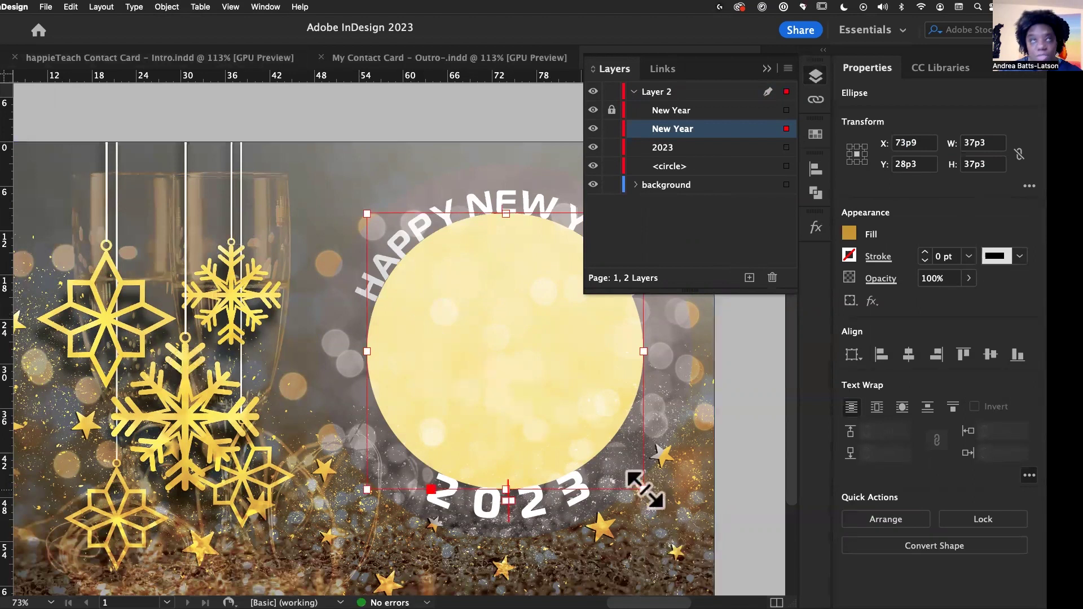
pyautogui.moveTo(646, 489); pyautogui.dragTo(613, 456)
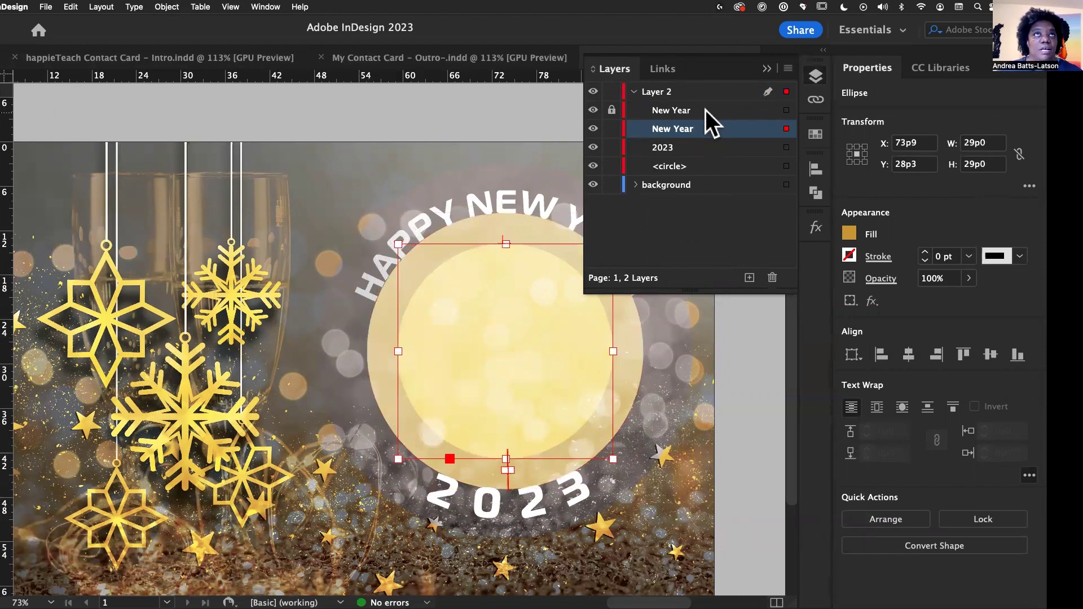
# Step: Lock the <circle>, 2023 and lower New Year objects in Layer 2
pyautogui.click(454, 225)
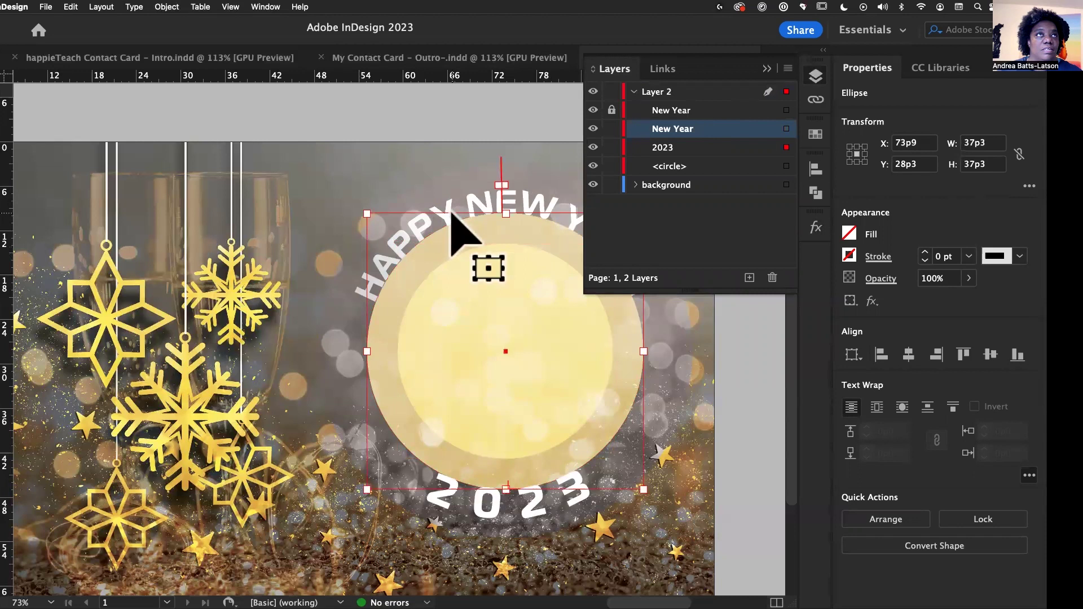
pyautogui.click(766, 70)
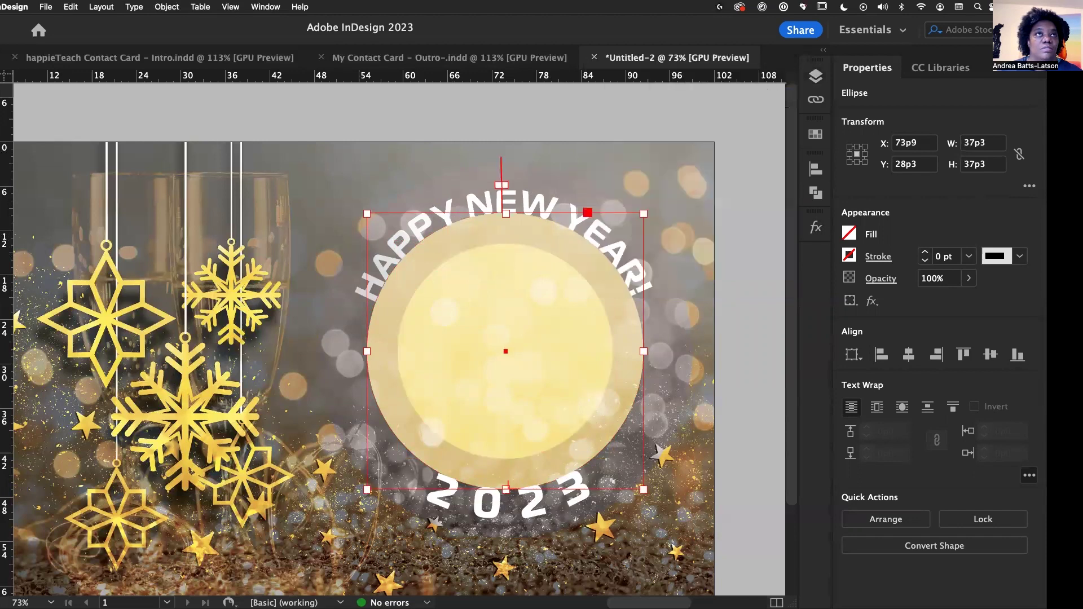
pyautogui.click(466, 234)
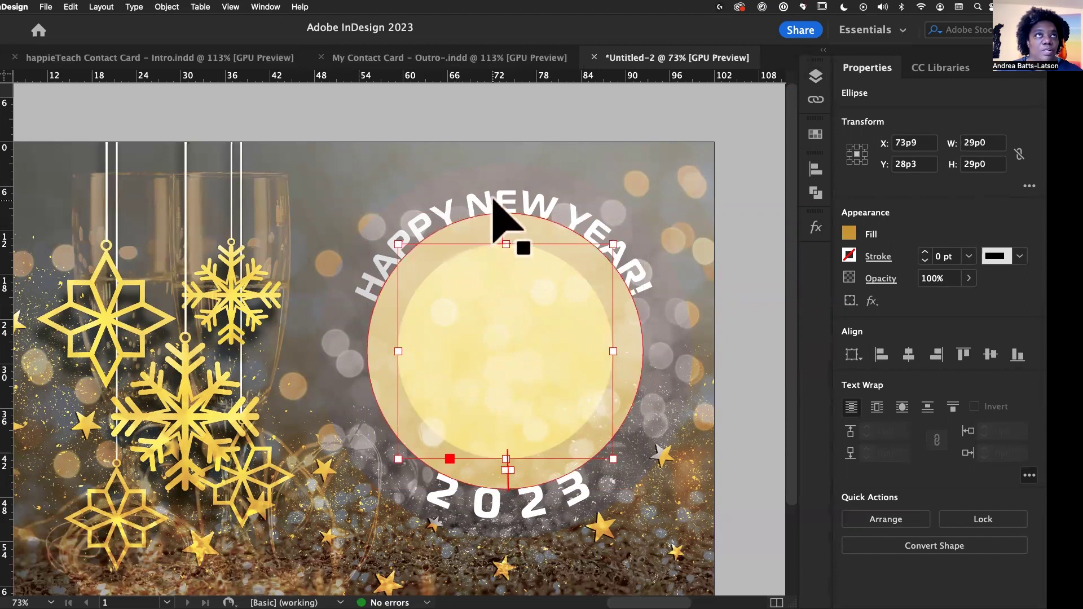
pyautogui.click(495, 204)
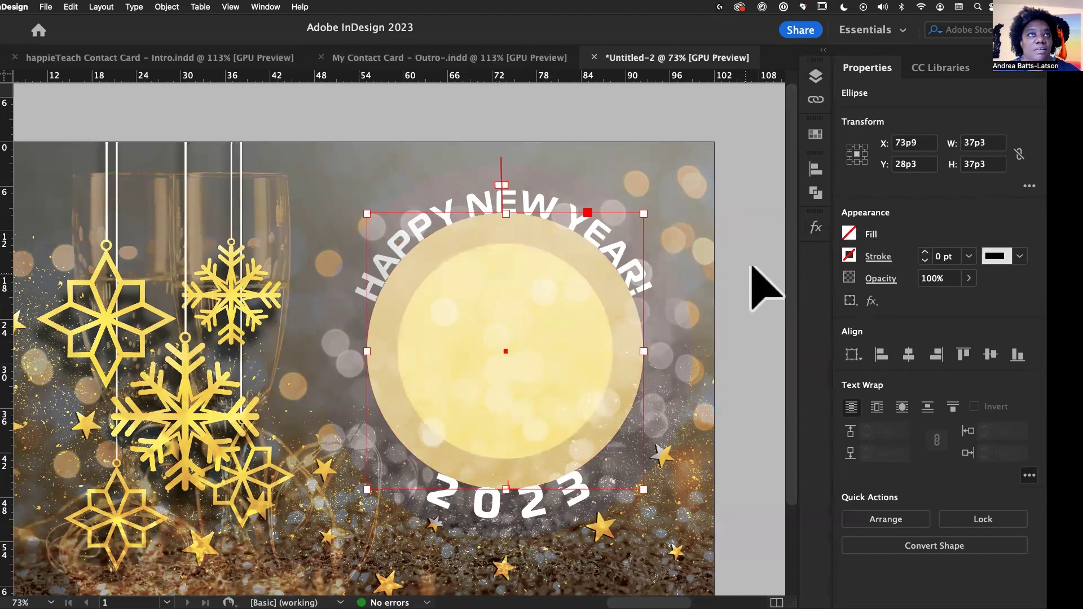
pyautogui.click(815, 79)
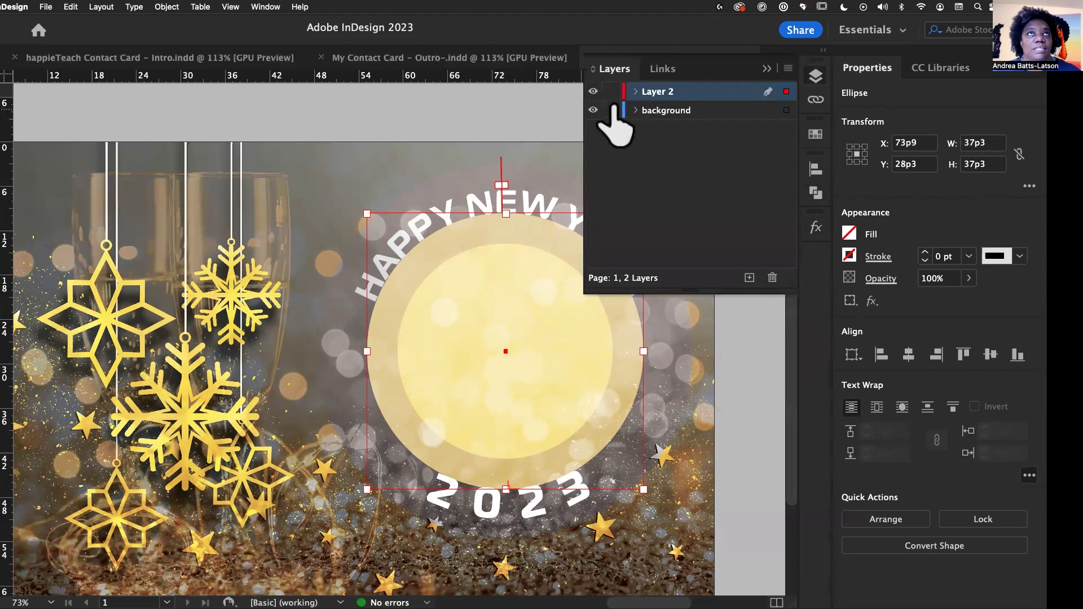
pyautogui.click(635, 91)
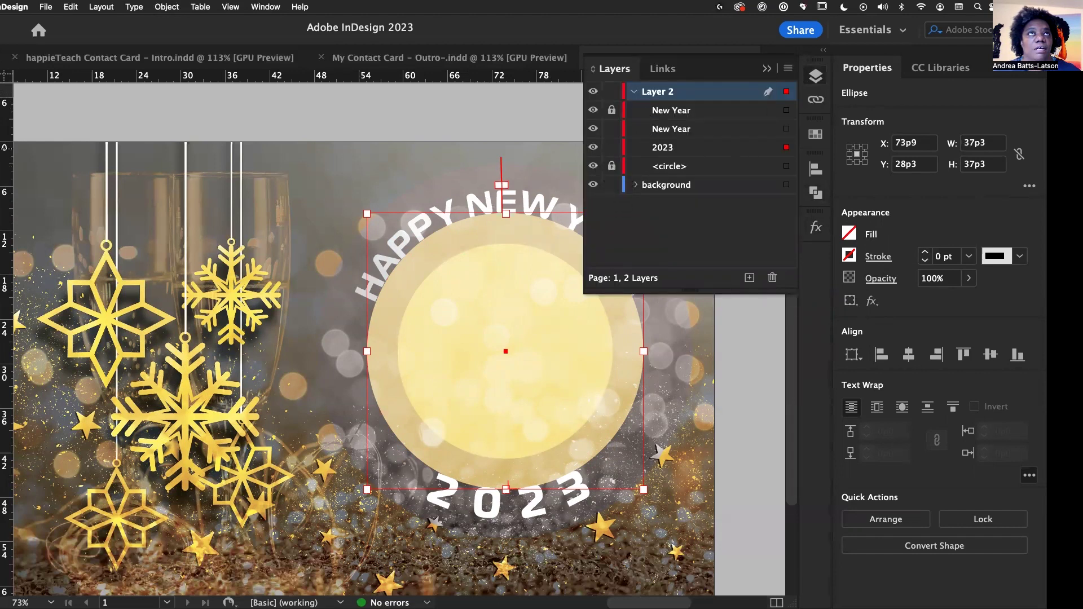
pyautogui.click(611, 163)
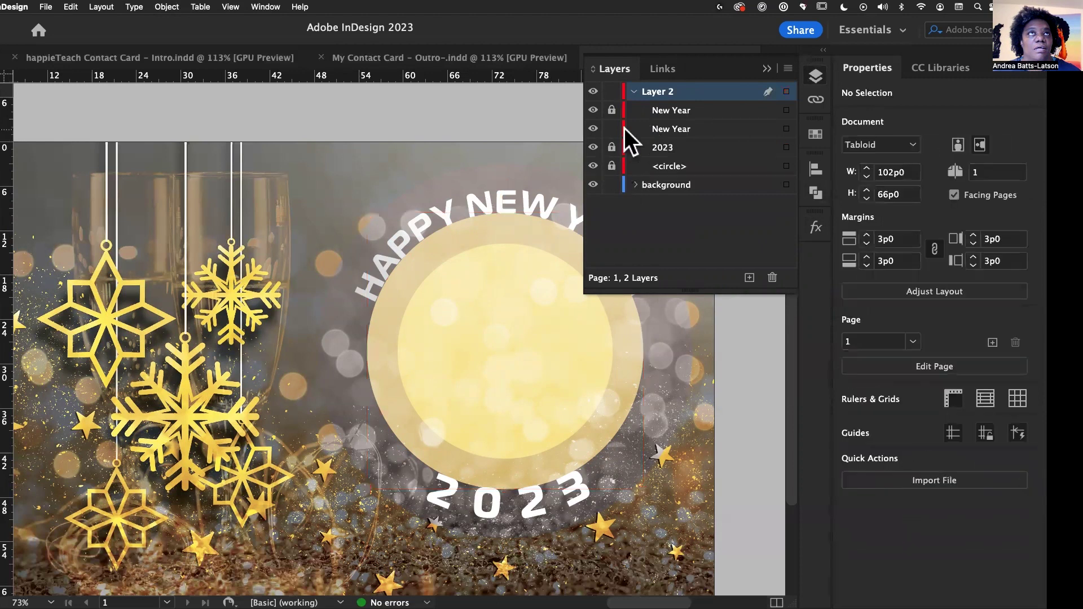
pyautogui.click(771, 134)
pyautogui.click(786, 129)
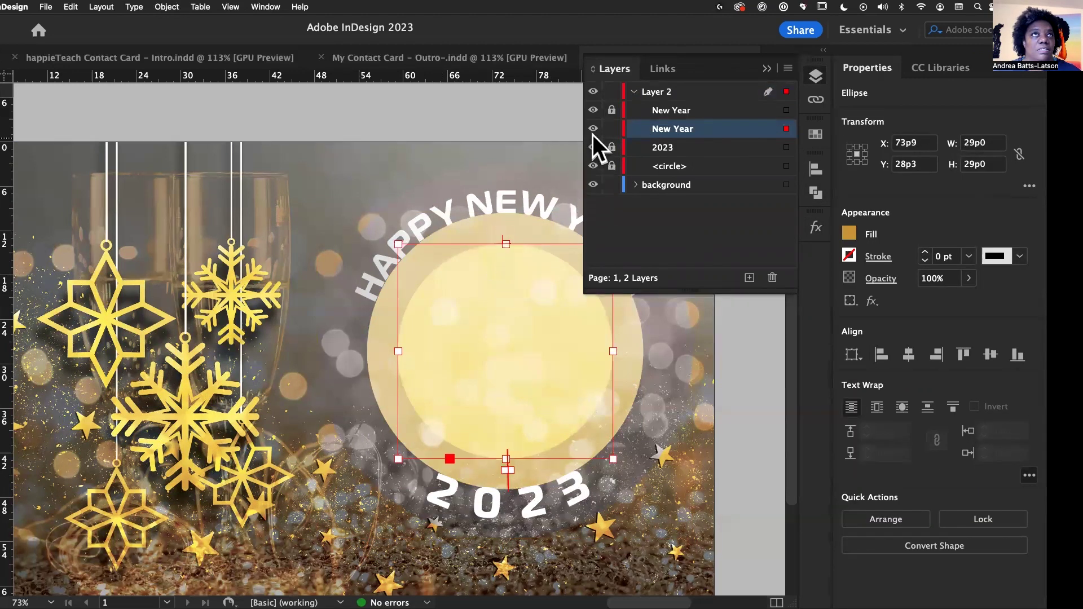
pyautogui.click(612, 129)
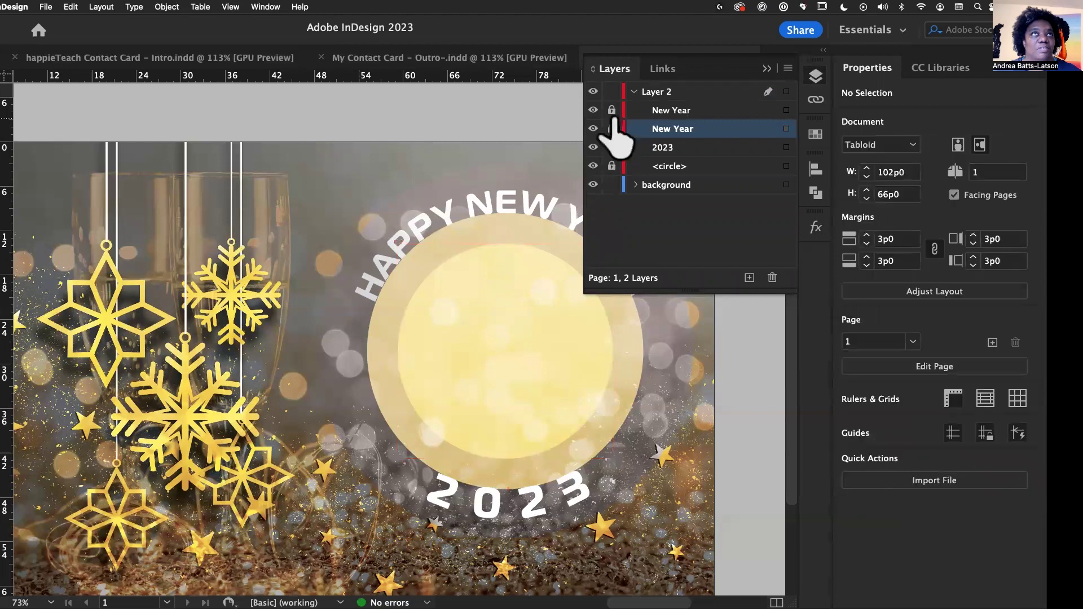
# Step: Select the unlocked upper New Year circle that carries the HAPPY NEW YEAR! text and set its fill to None
pyautogui.click(481, 243)
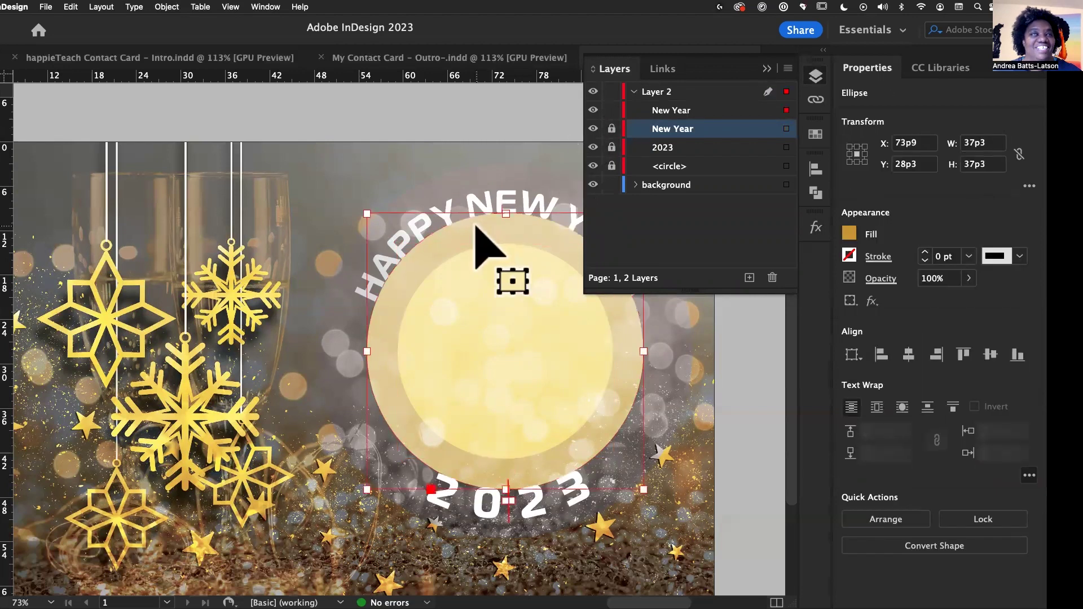
pyautogui.click(849, 233)
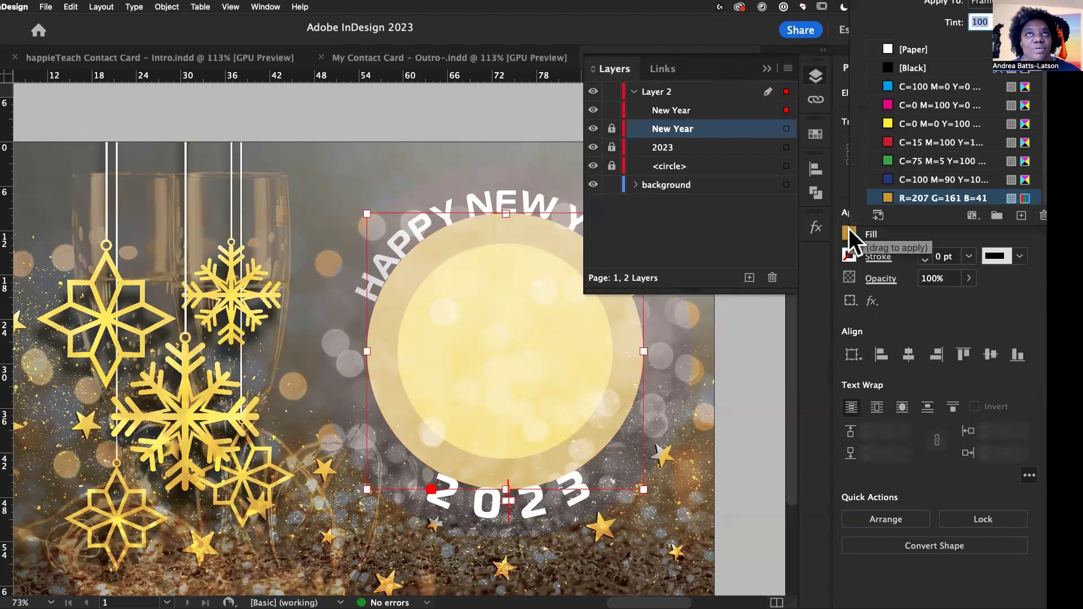
pyautogui.scroll(2, 909, 129)
pyautogui.click(889, 50)
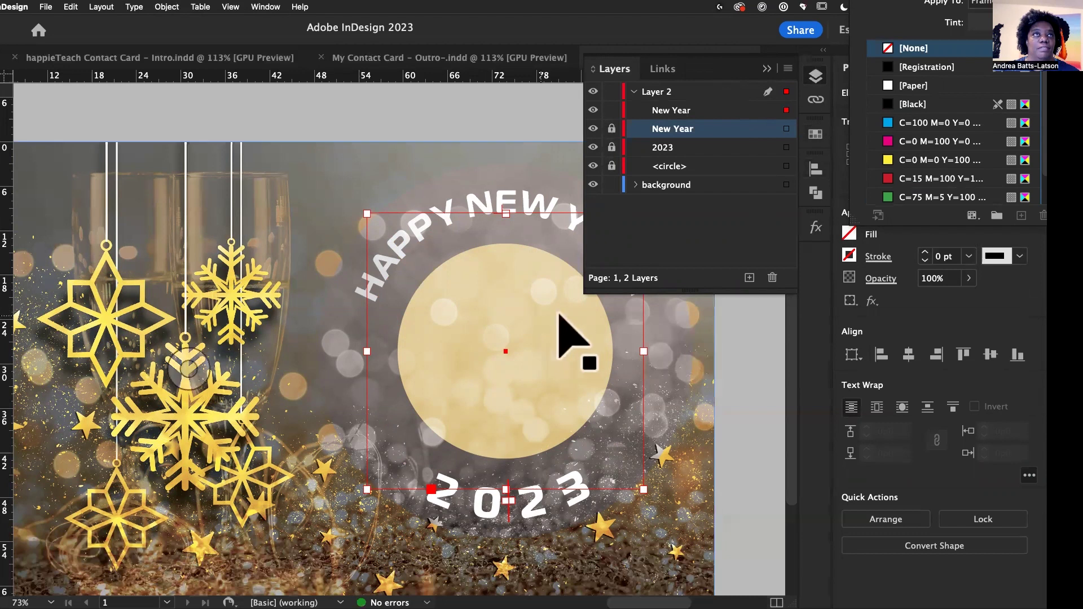
# Step: Unlock the lower New Year object in Layer 2, lock the upper one and check the upper one by toggling its visibility
pyautogui.click(615, 128)
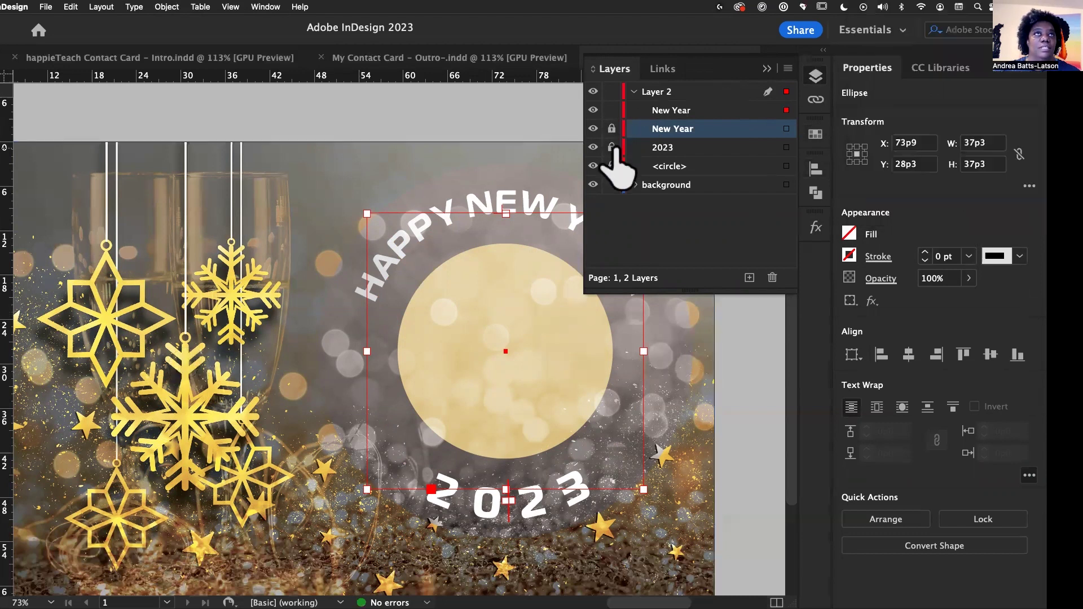
pyautogui.click(612, 129)
pyautogui.click(613, 109)
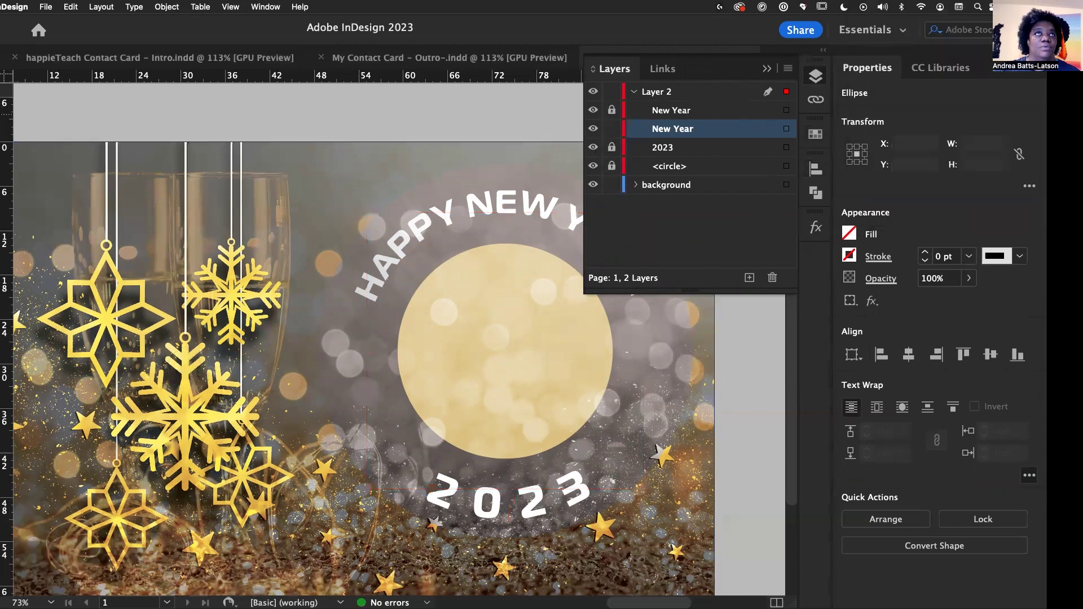
pyautogui.click(593, 110)
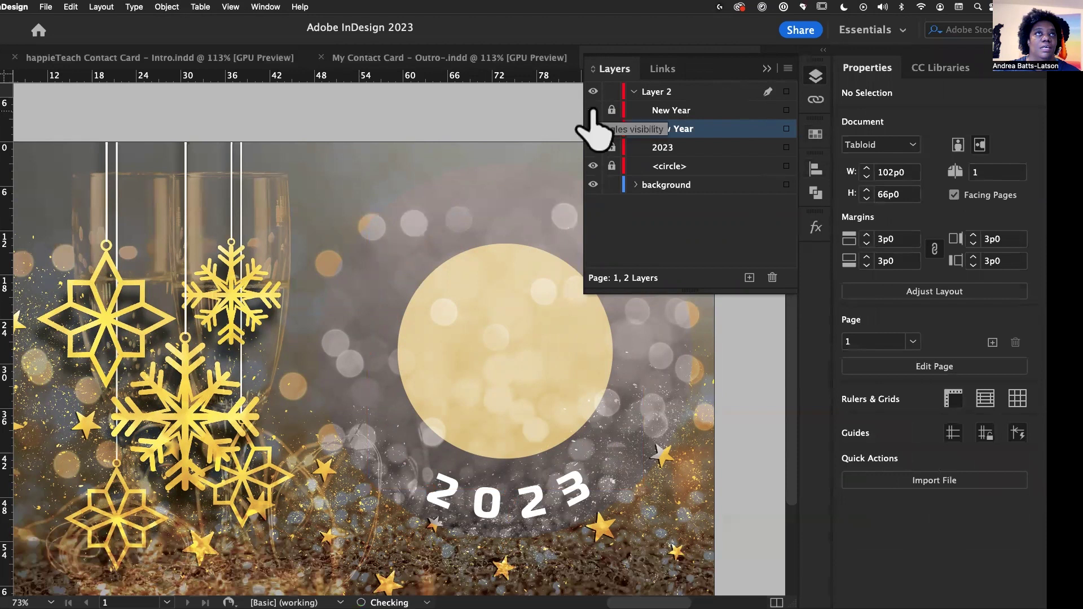
pyautogui.click(593, 110)
pyautogui.click(612, 147)
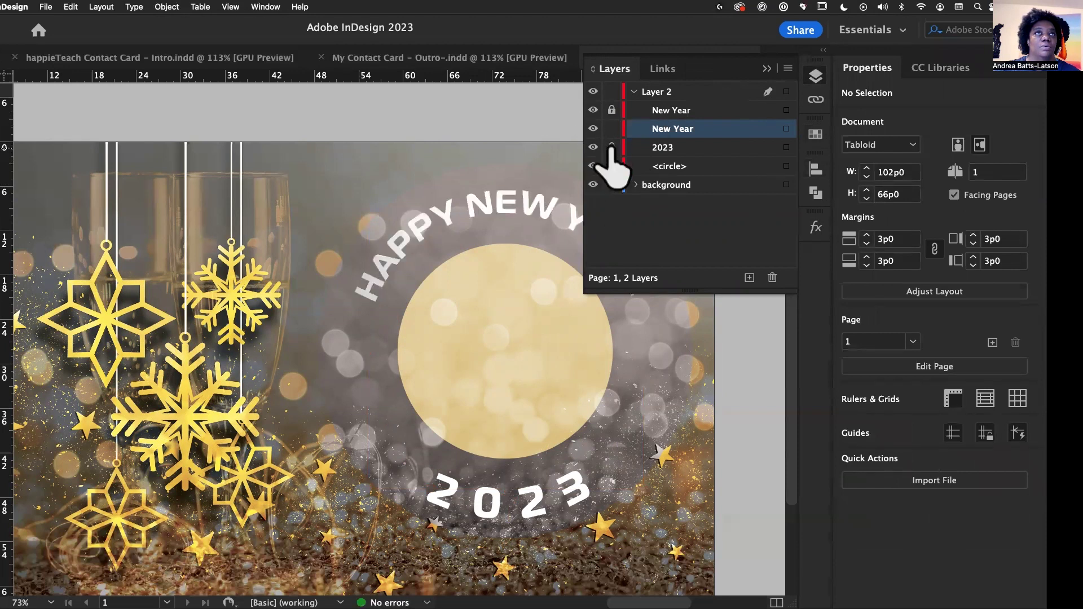
pyautogui.click(612, 165)
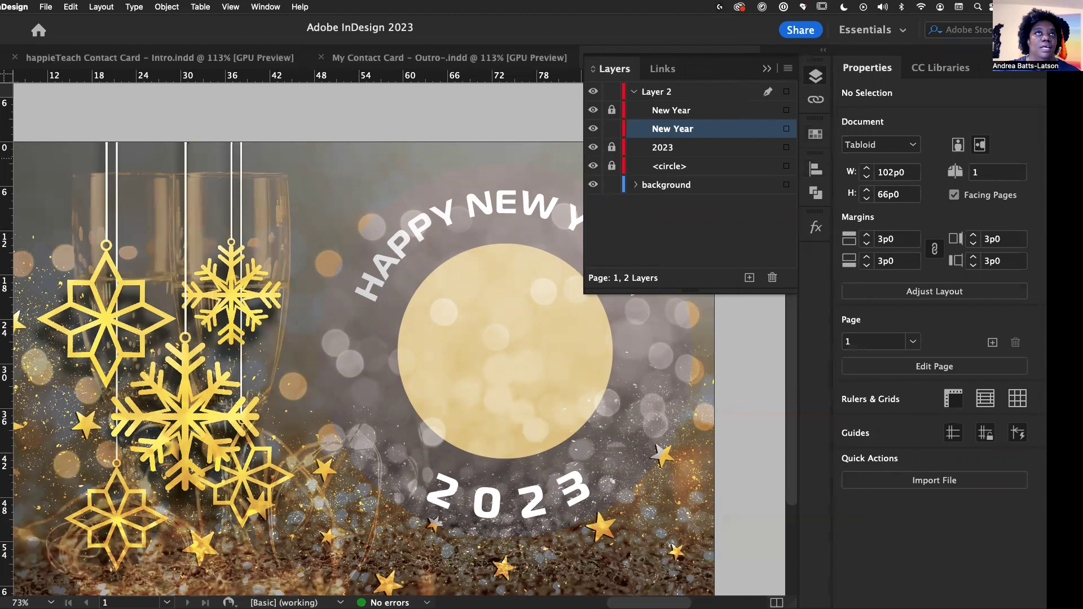
# Step: Enlarge the gold circle inside the circular text to about 35p0 around its centre and deselect it
pyautogui.click(766, 68)
pyautogui.click(428, 334)
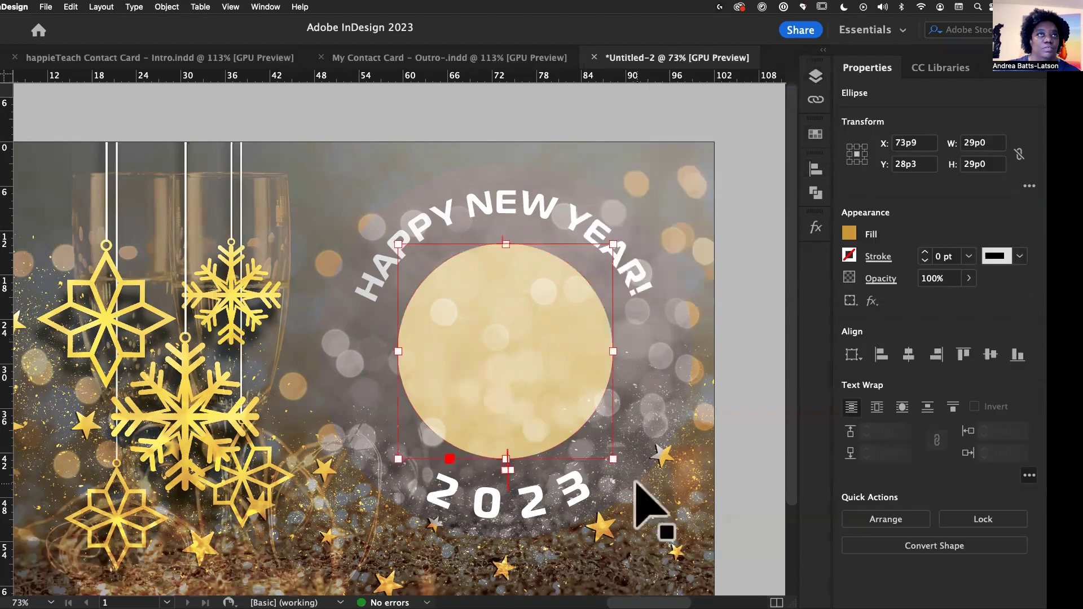
pyautogui.moveTo(613, 459); pyautogui.dragTo(632, 473)
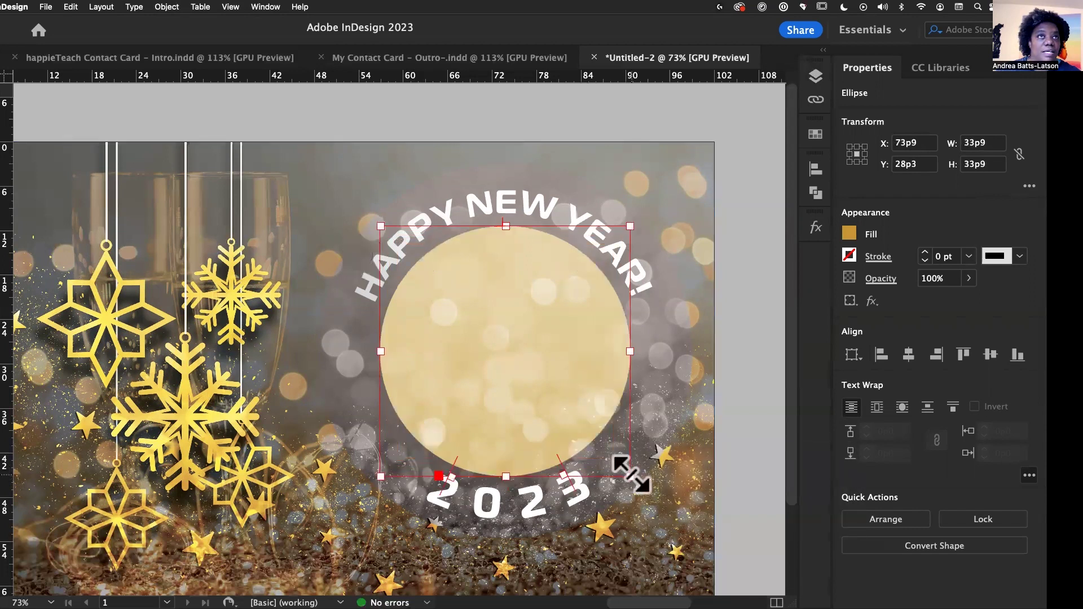
pyautogui.moveTo(632, 474); pyautogui.dragTo(636, 480)
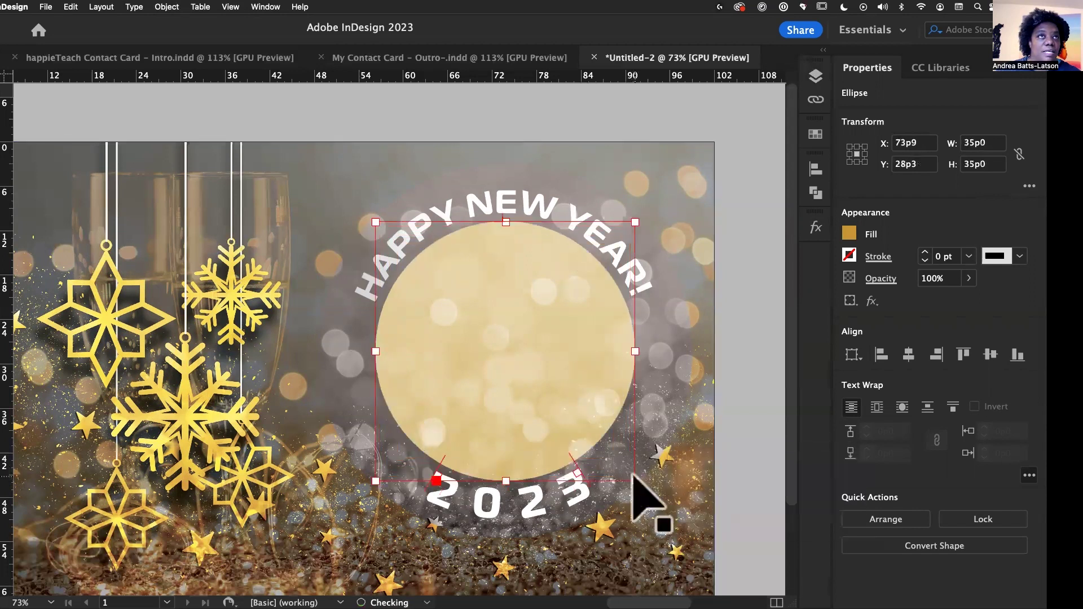
pyautogui.click(307, 378)
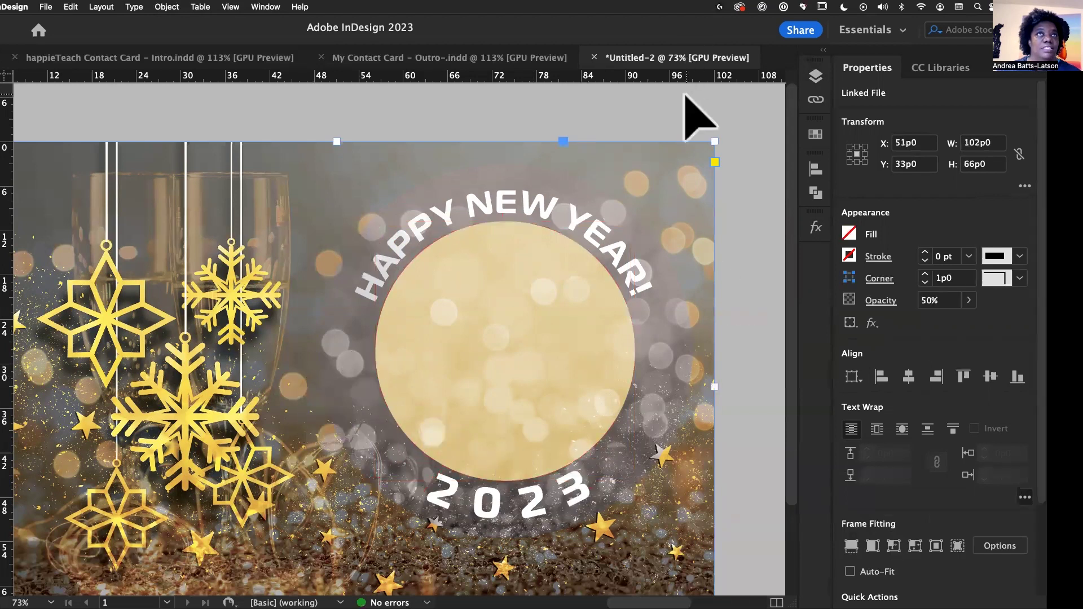
pyautogui.click(695, 124)
# Step: Review the whole New Year page, examining the gold circle, circular text and hanging snowflakes
pyautogui.scroll(-4, 680, 130)
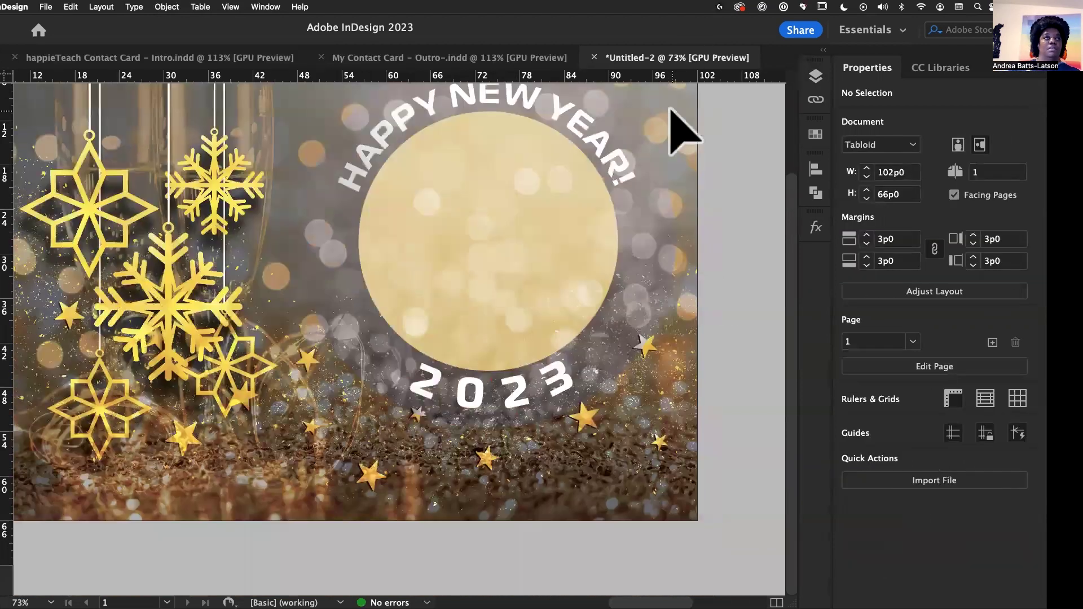
pyautogui.press('super+0')
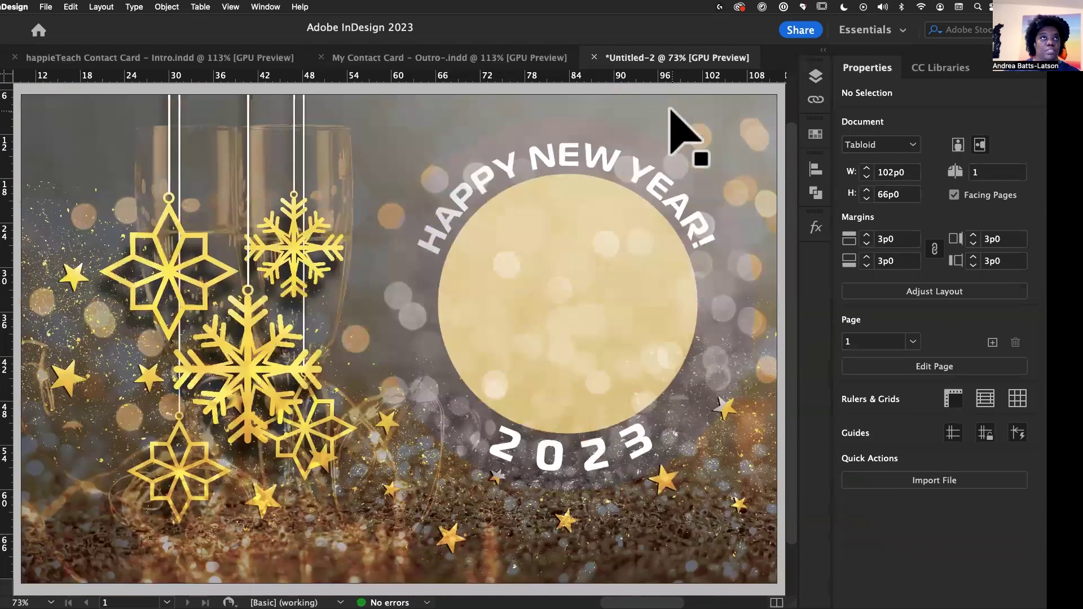
pyautogui.click(477, 172)
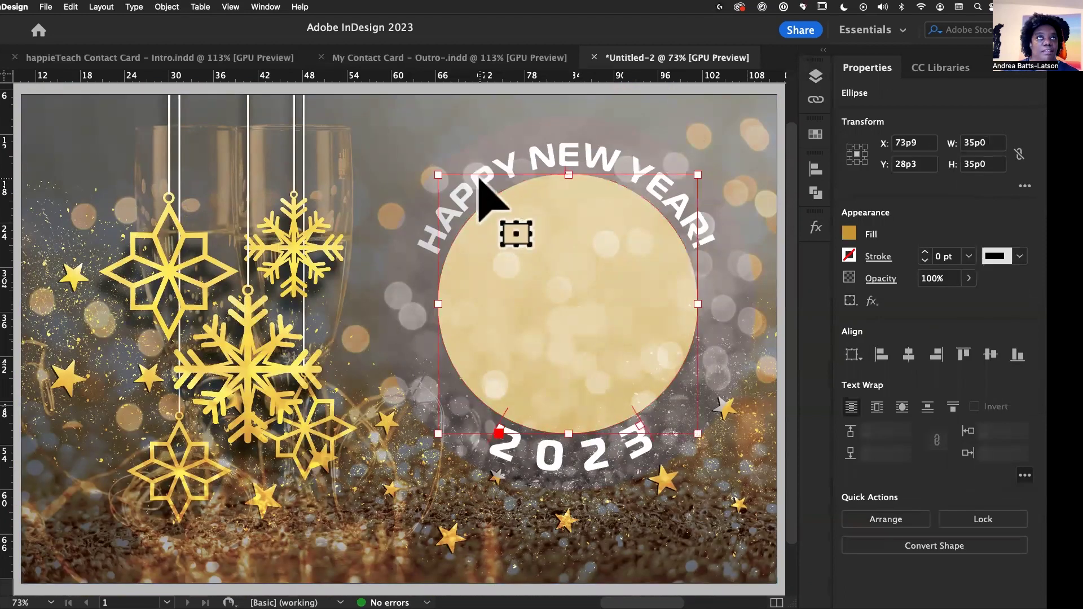
pyautogui.click(533, 161)
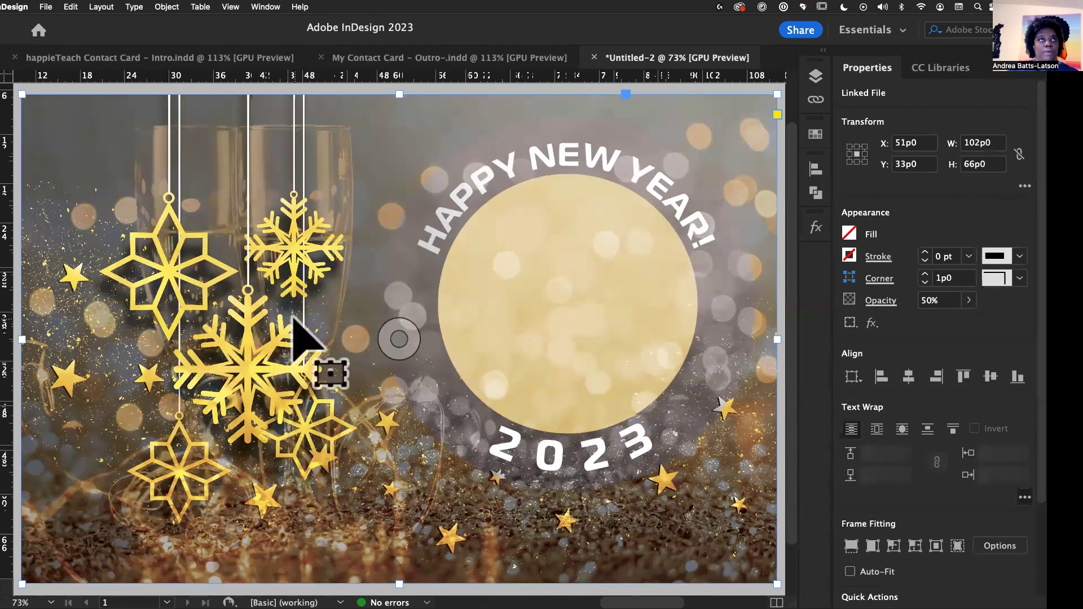
pyautogui.scroll(-3, 502, 193)
pyautogui.scroll(4, 477, 146)
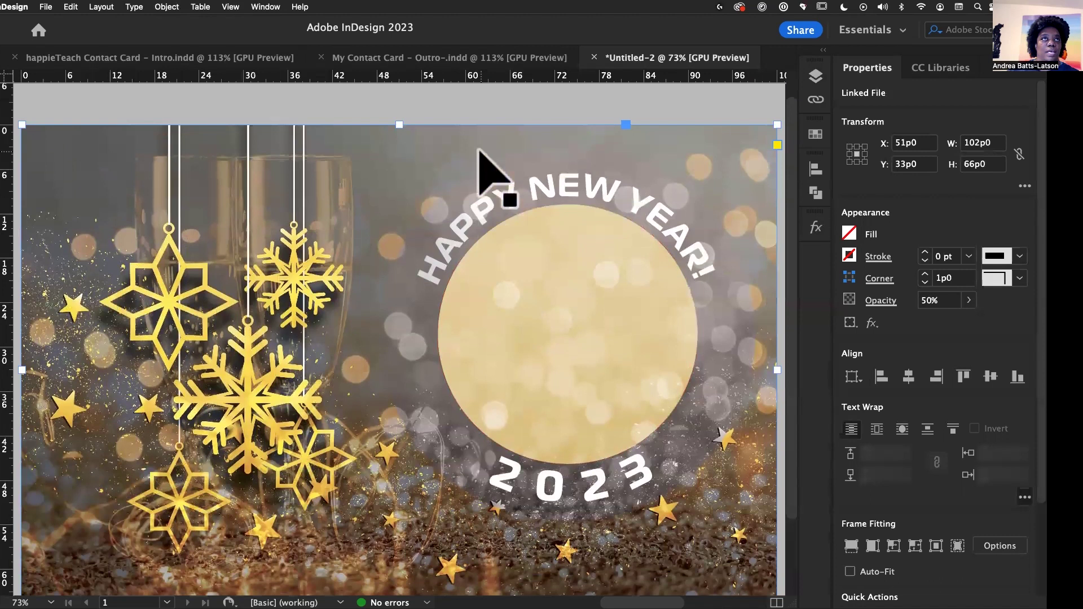
pyautogui.scroll(-2, 485, 172)
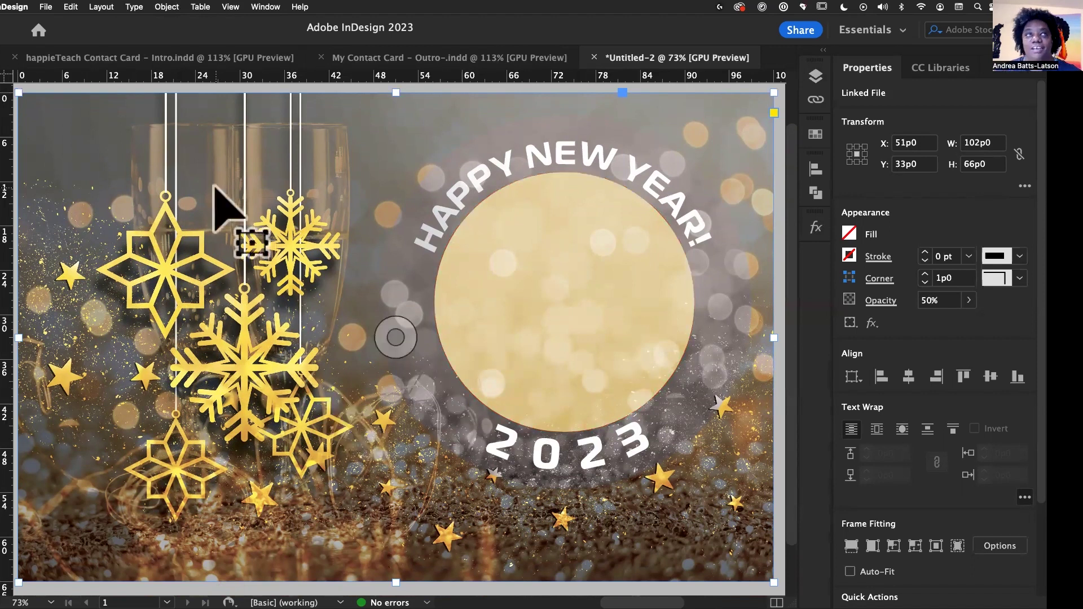
pyautogui.hscroll(2, 294, 304)
pyautogui.scroll(2, 293, 305)
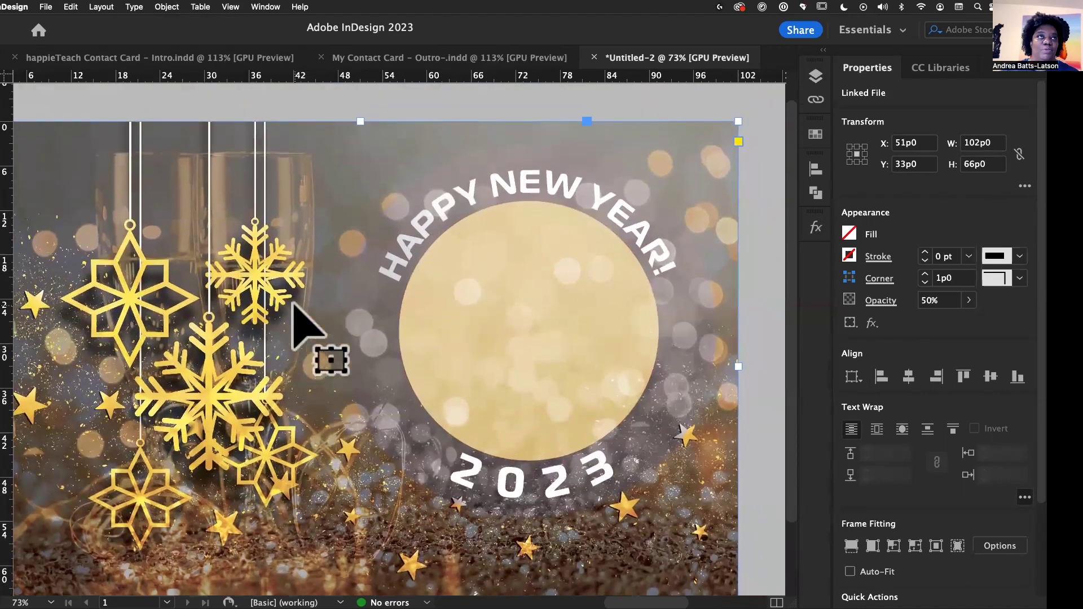
pyautogui.hscroll(-2, 293, 305)
pyautogui.scroll(-1, 293, 305)
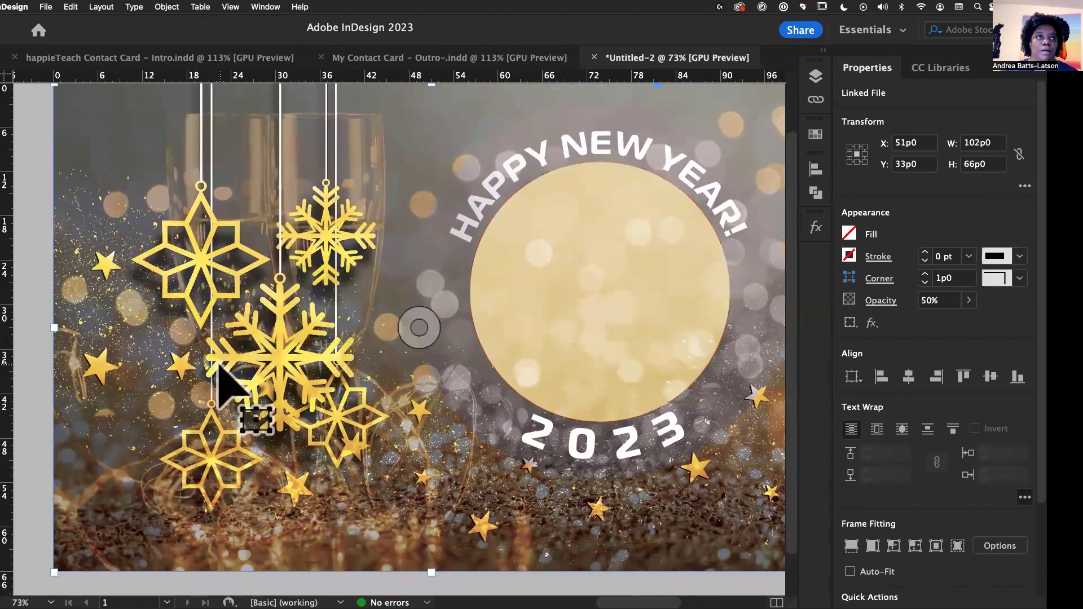
pyautogui.hscroll(2, 229, 383)
pyautogui.scroll(1, 229, 383)
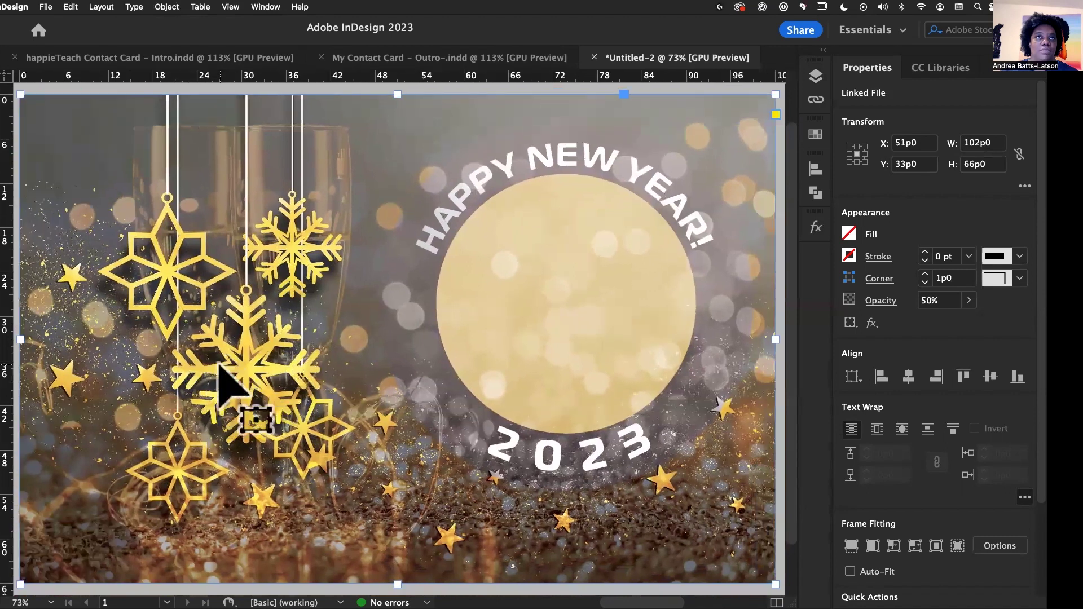
pyautogui.scroll(-1, 219, 365)
pyautogui.hscroll(-1, 218, 364)
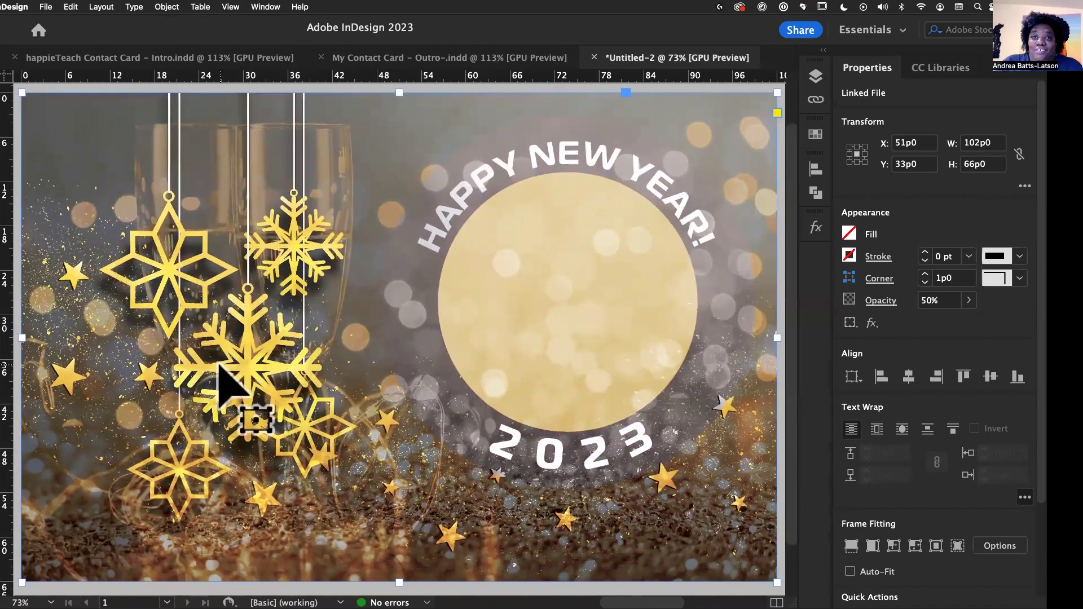
# Step: Switch to the My Contact Card – Outro-.indd document
pyautogui.click(404, 58)
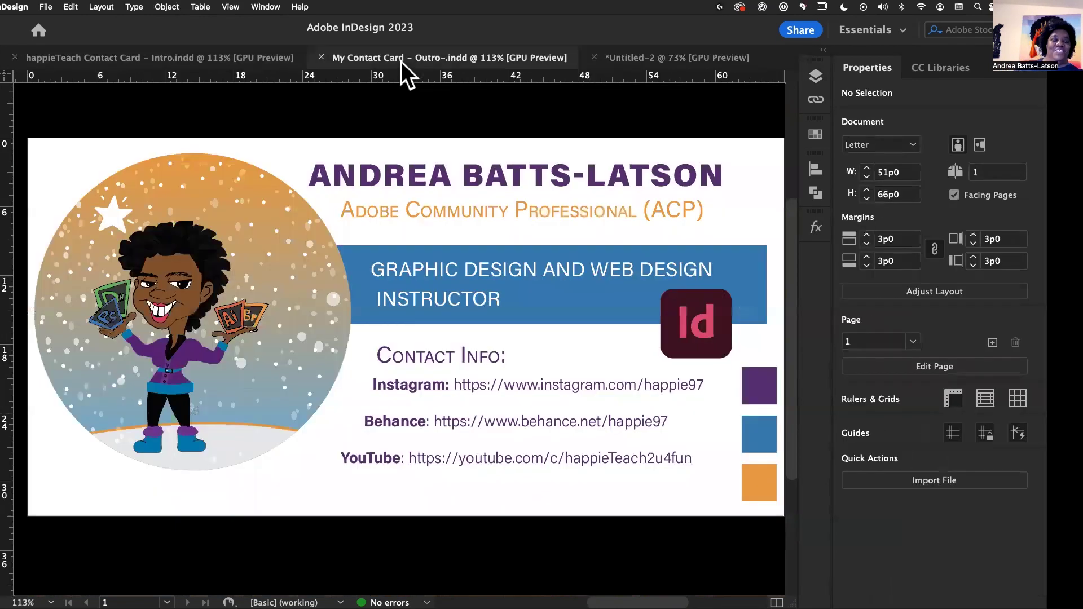